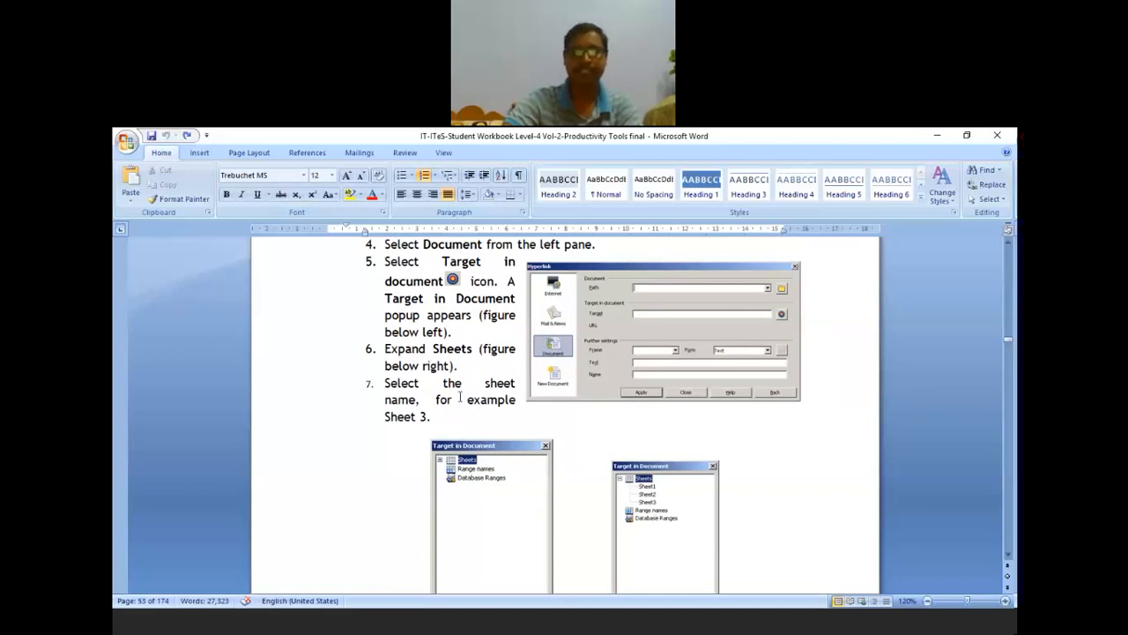
Review the workbook's sections on linking to a sheet, linking data from another workbook, and the HYPERLINK function syntax.
scroll(631, 438, down, 2)
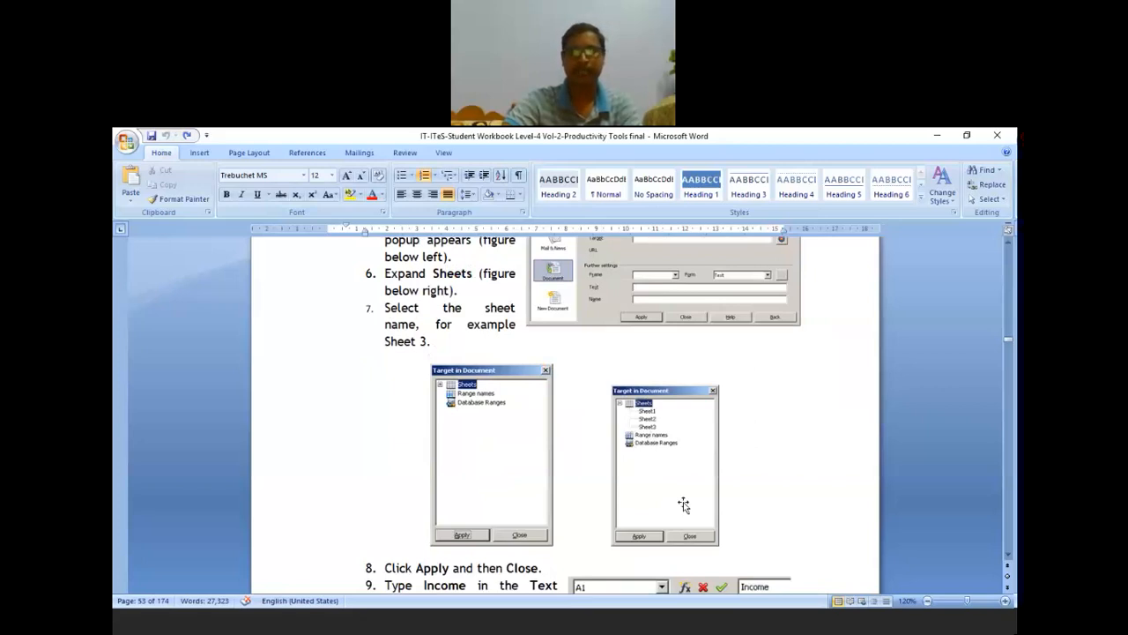
scroll(683, 504, down, 3)
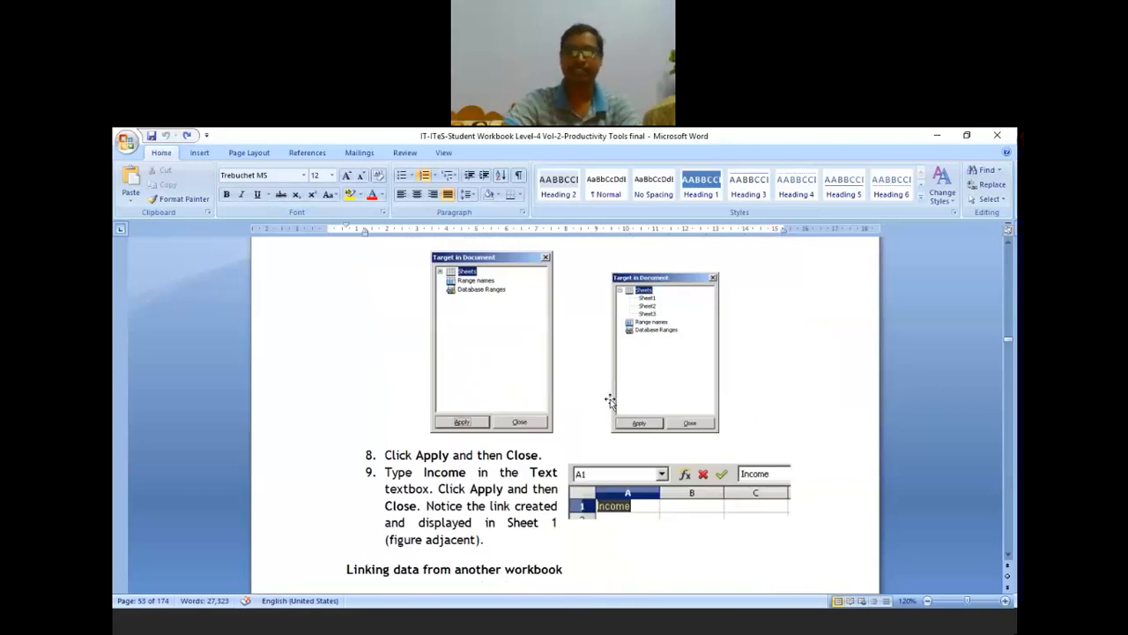
scroll(586, 492, down, 3)
scroll(586, 494, down, 2)
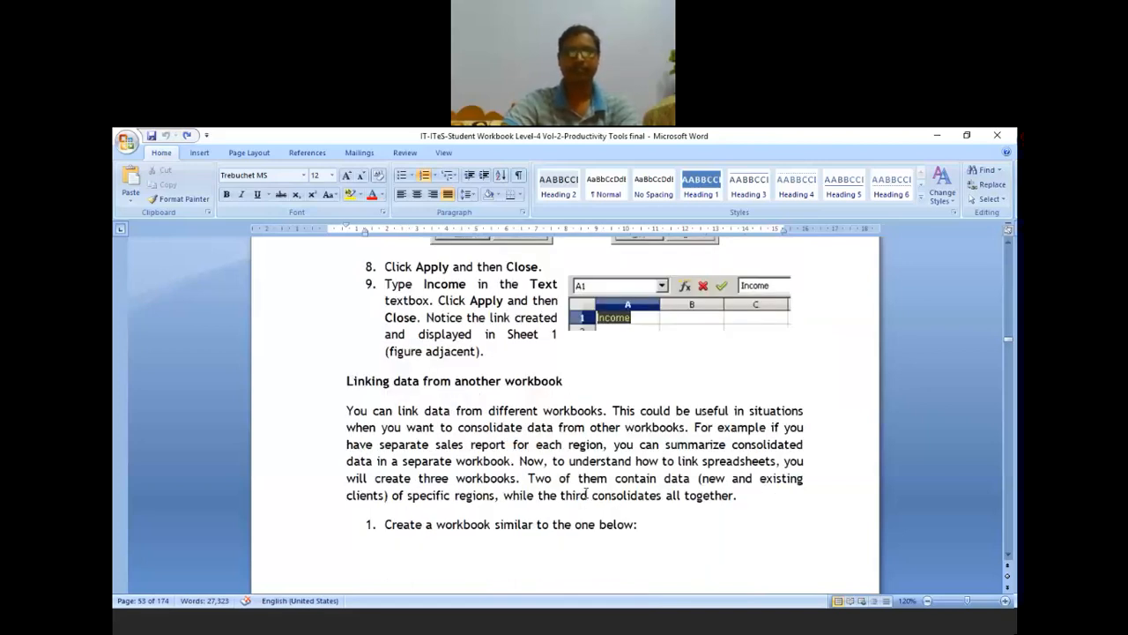
click(565, 383)
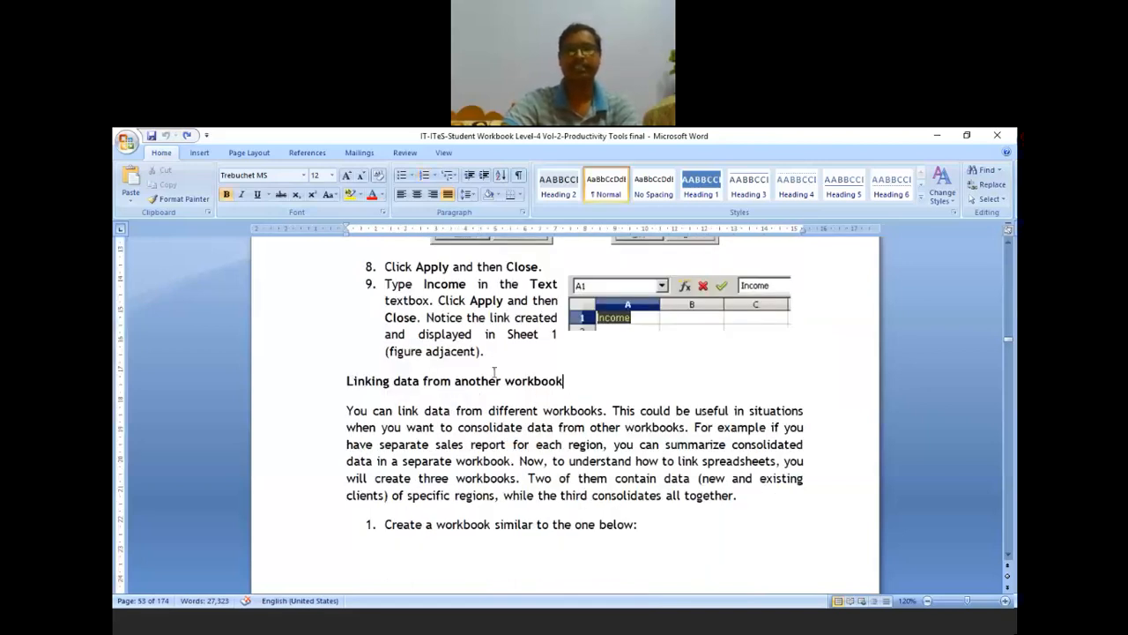
scroll(495, 372, up, 5)
click(641, 372)
scroll(641, 372, up, 15)
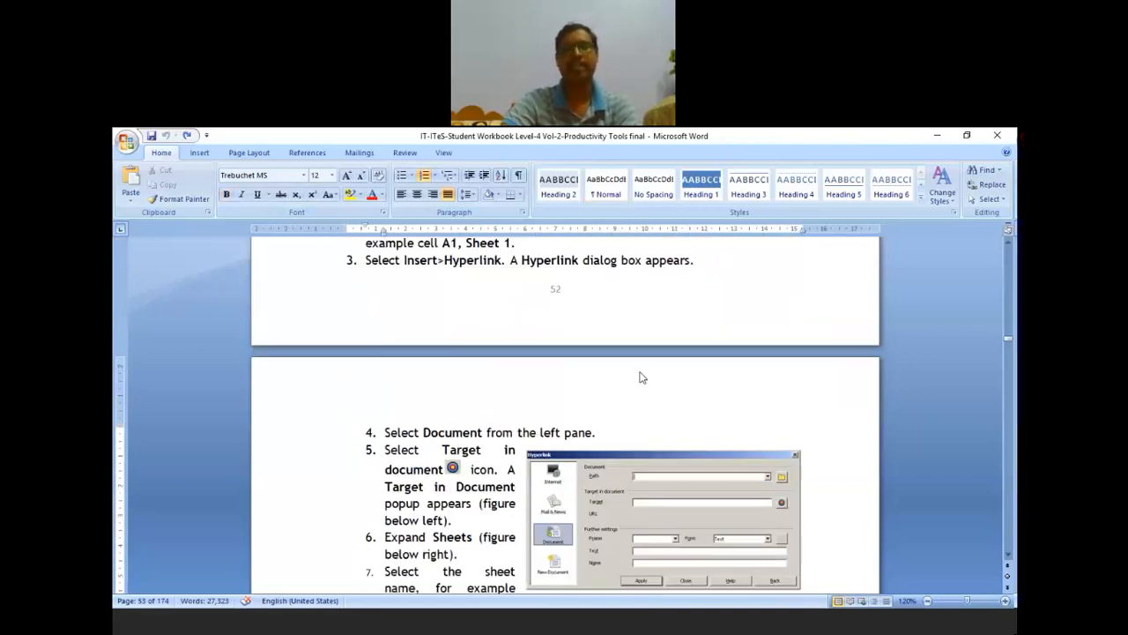
scroll(641, 372, up, 5)
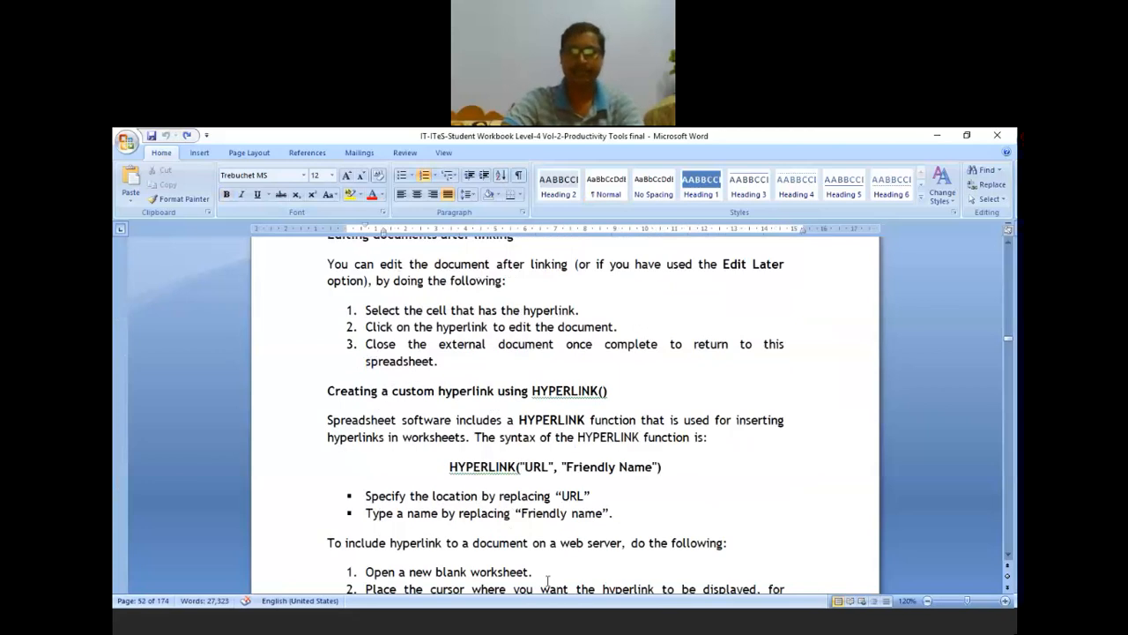
Switch to OpenOffice Calc and begin a hyperlink formula in cell A1 with an empty pair of quotes for the URL.
click(543, 631)
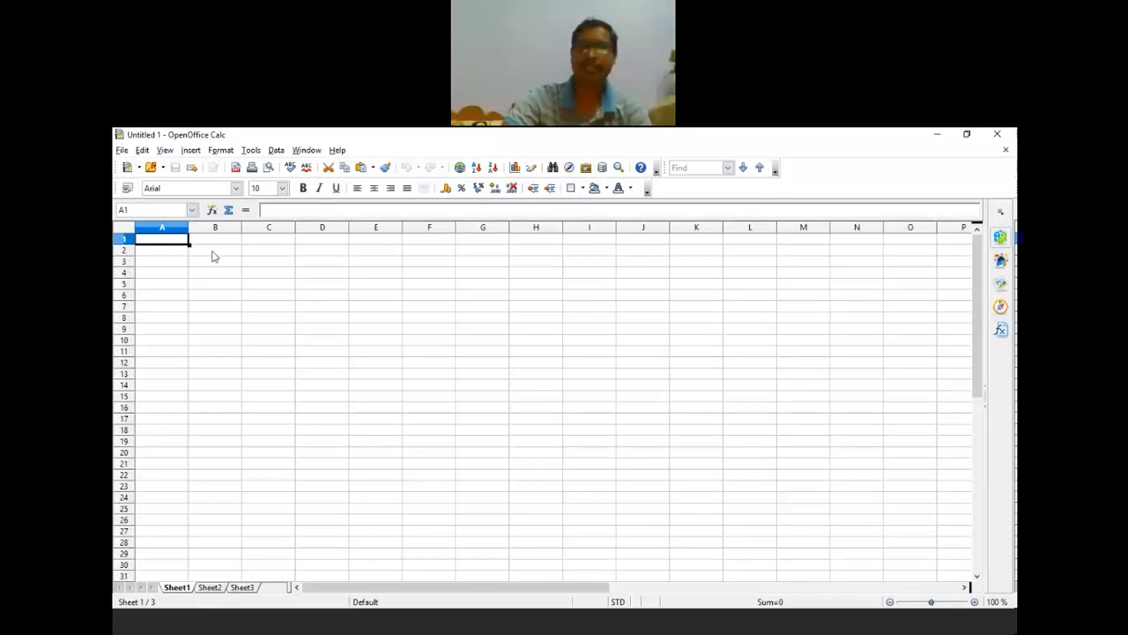
text(=hyperlink)
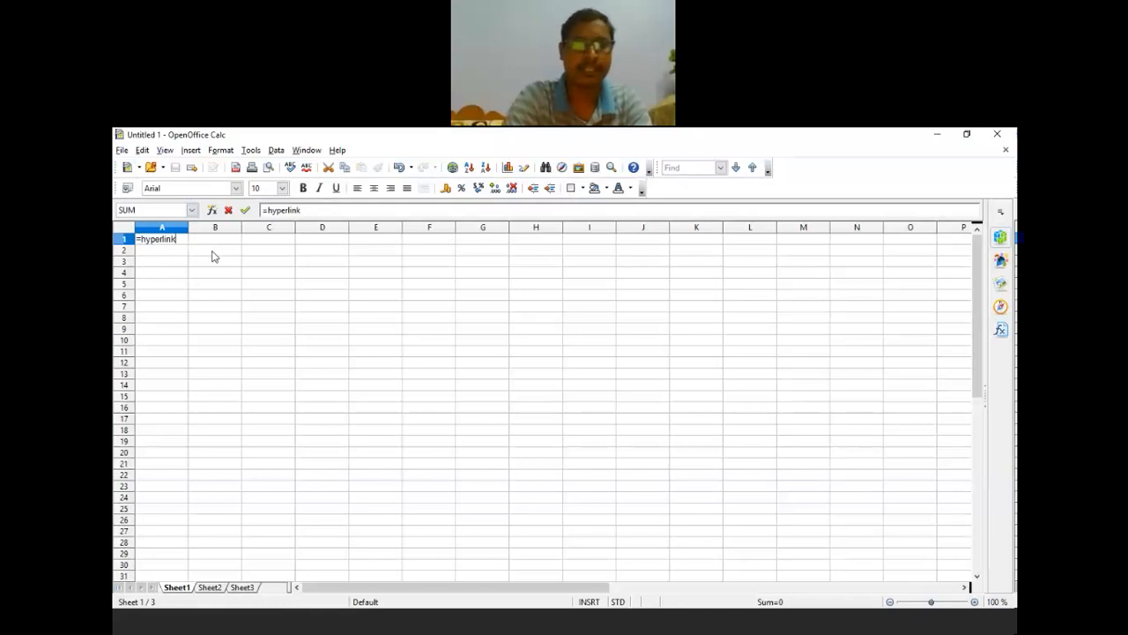
text(()
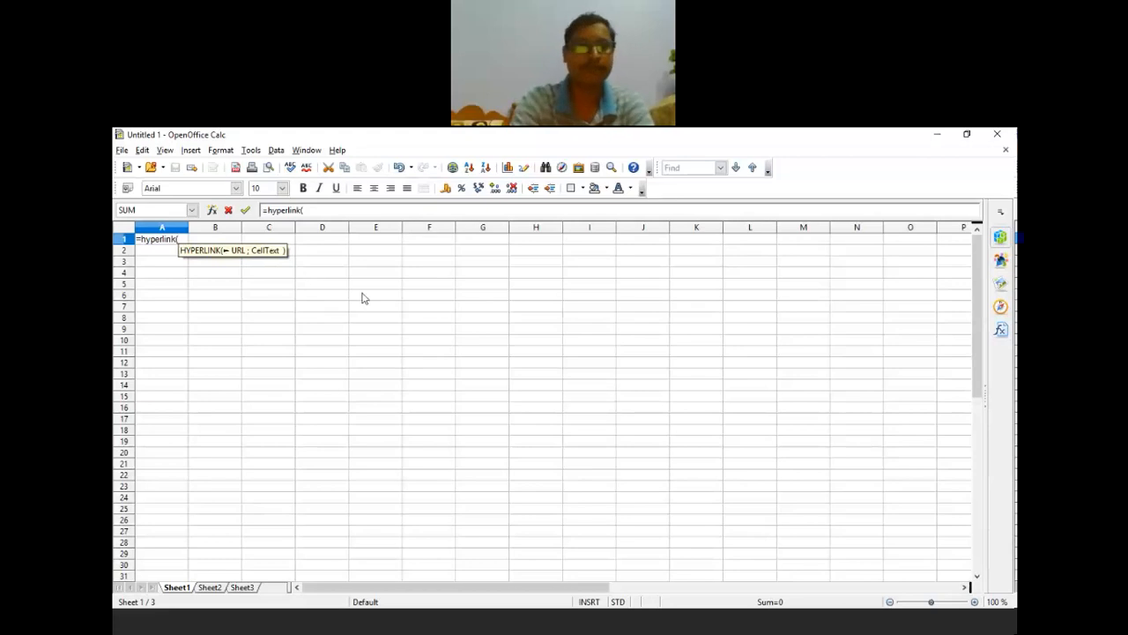
text("")
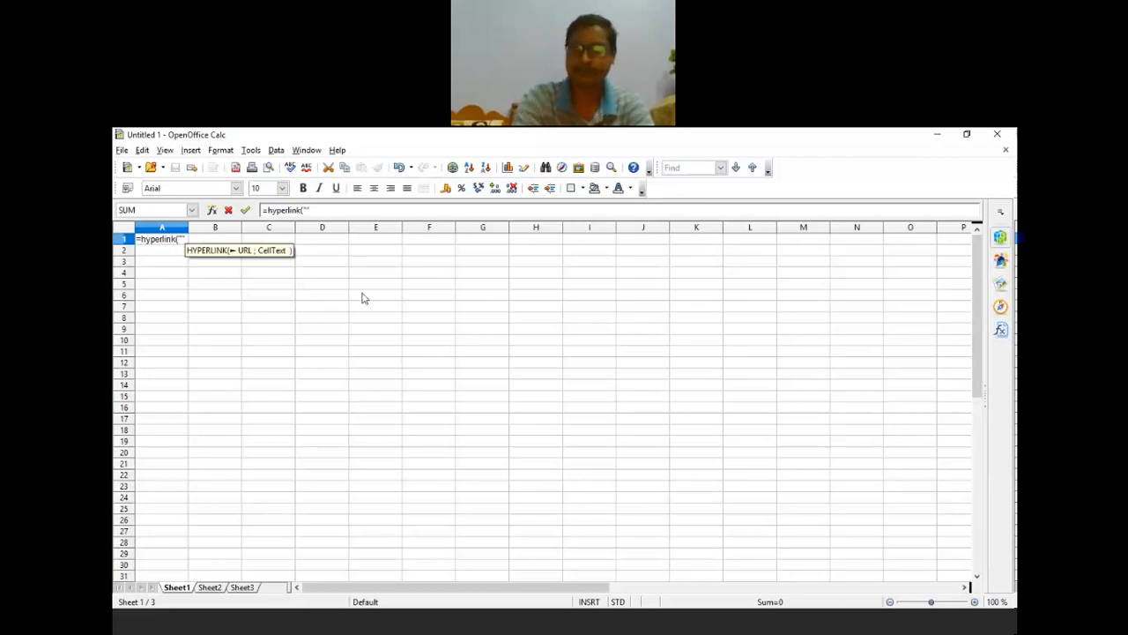
text(A1)
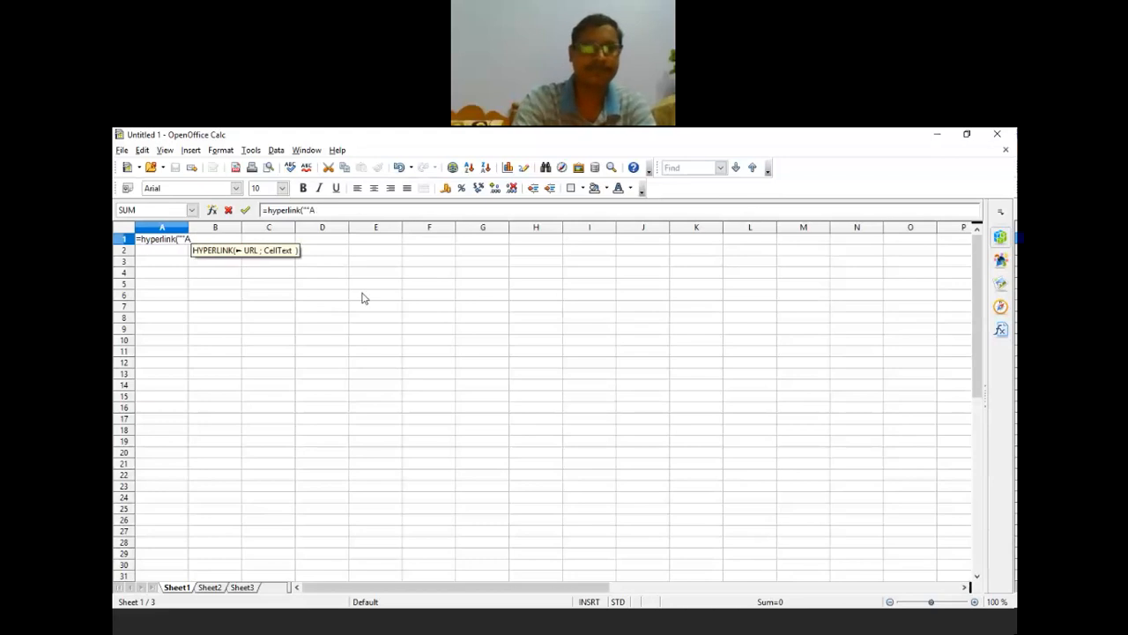
key(BackSpace)
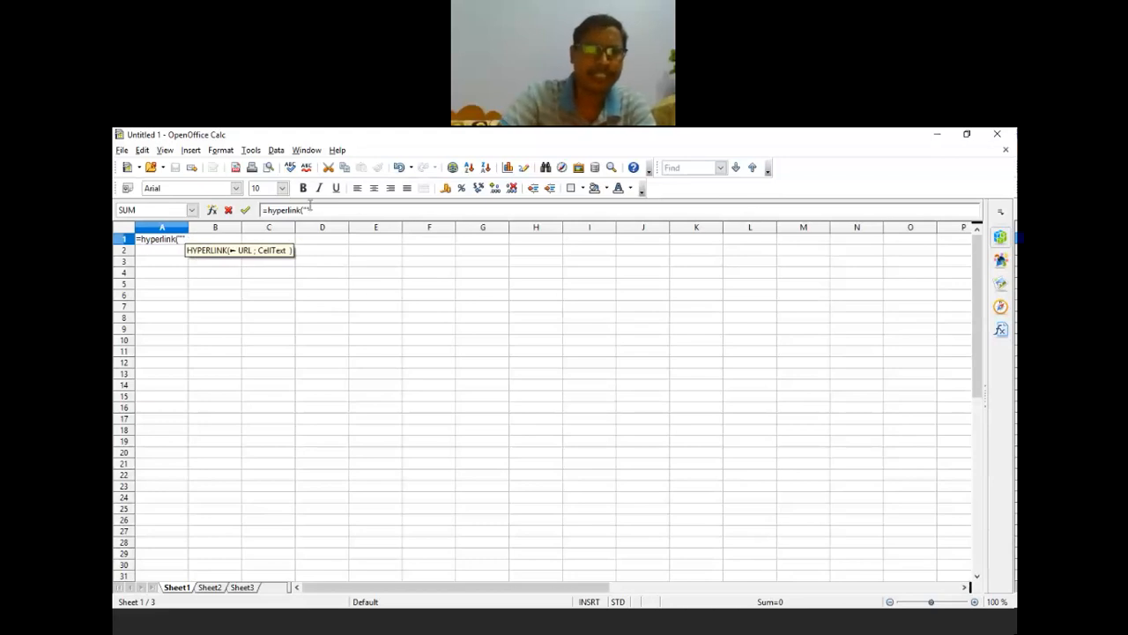
text(A1)
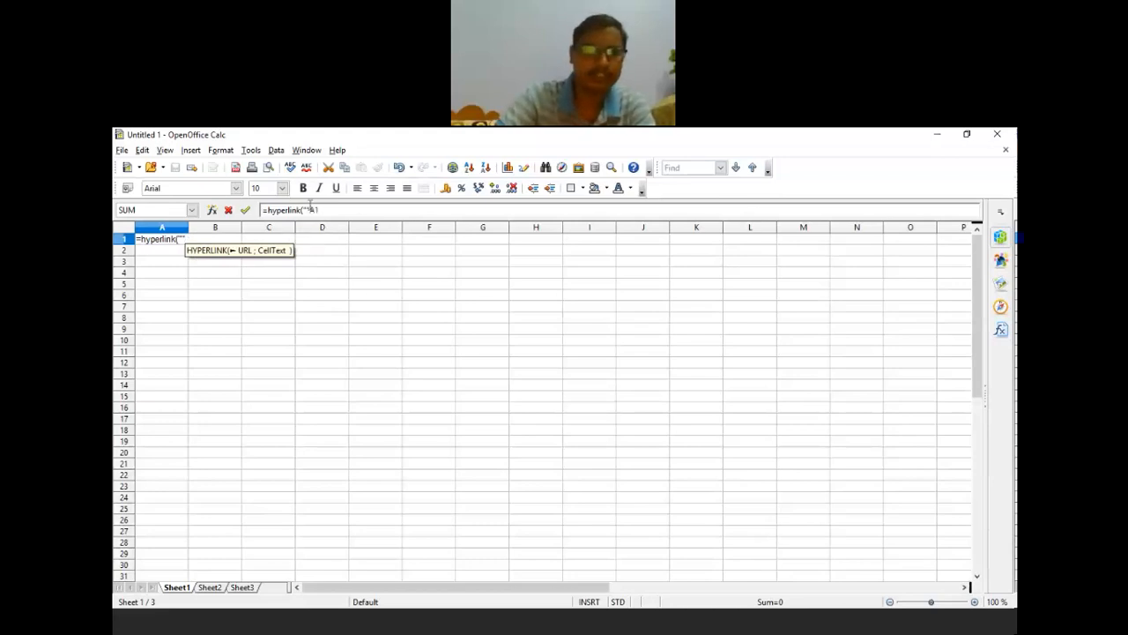
key(BackSpace)
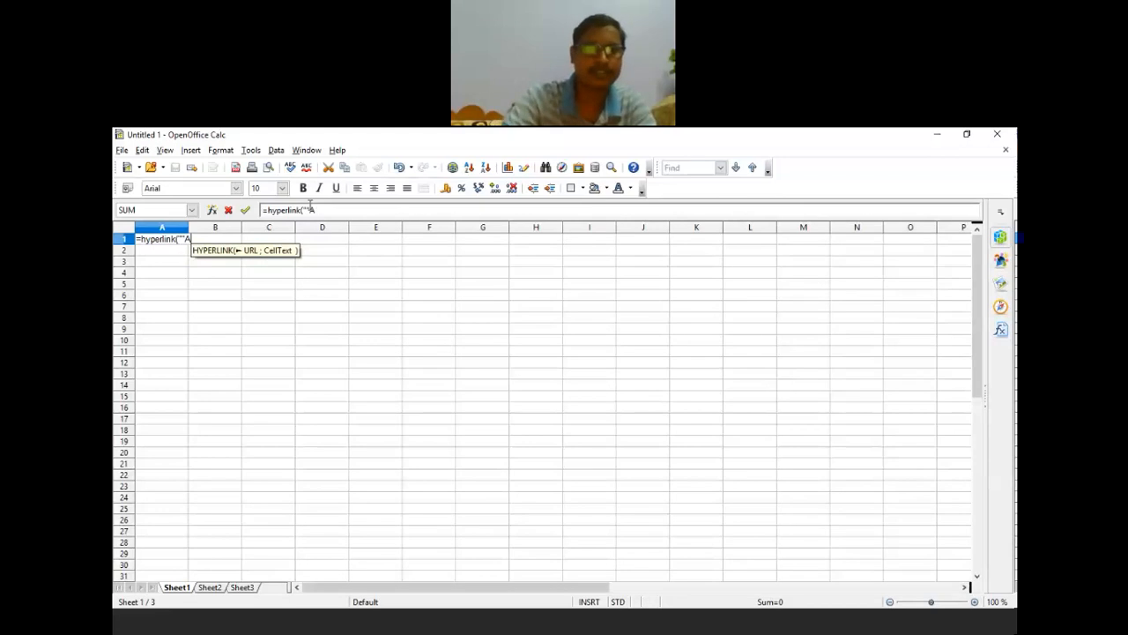
key(BackSpace)
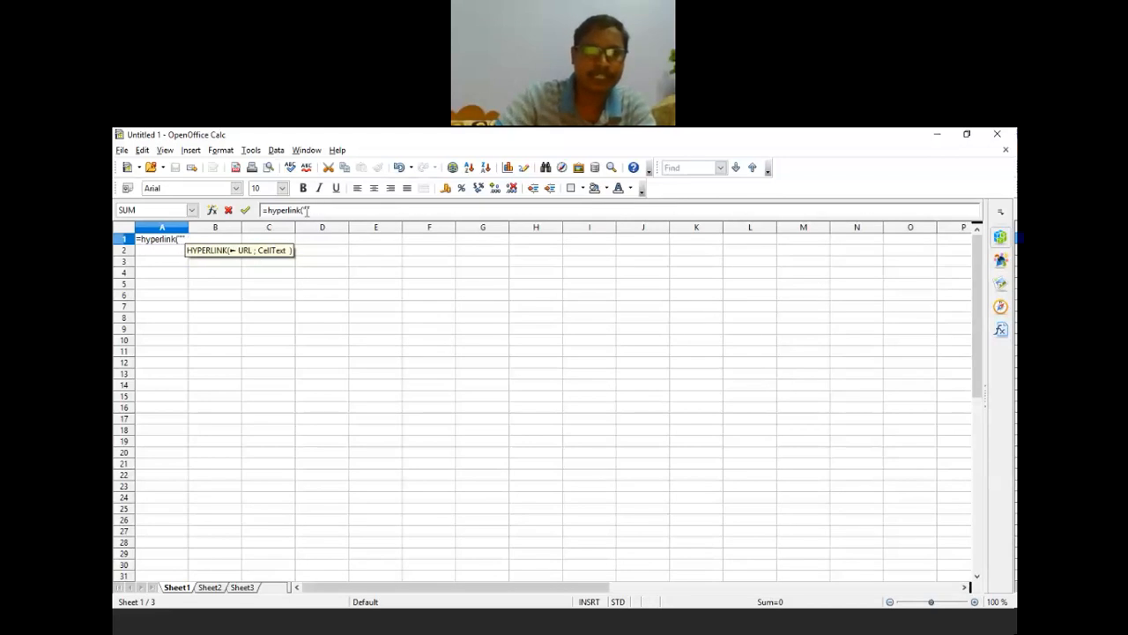
Copy the Google Forms link from the Online class july2020 Word document and insert it between the quotes of the A1 formula in Calc.
click(306, 211)
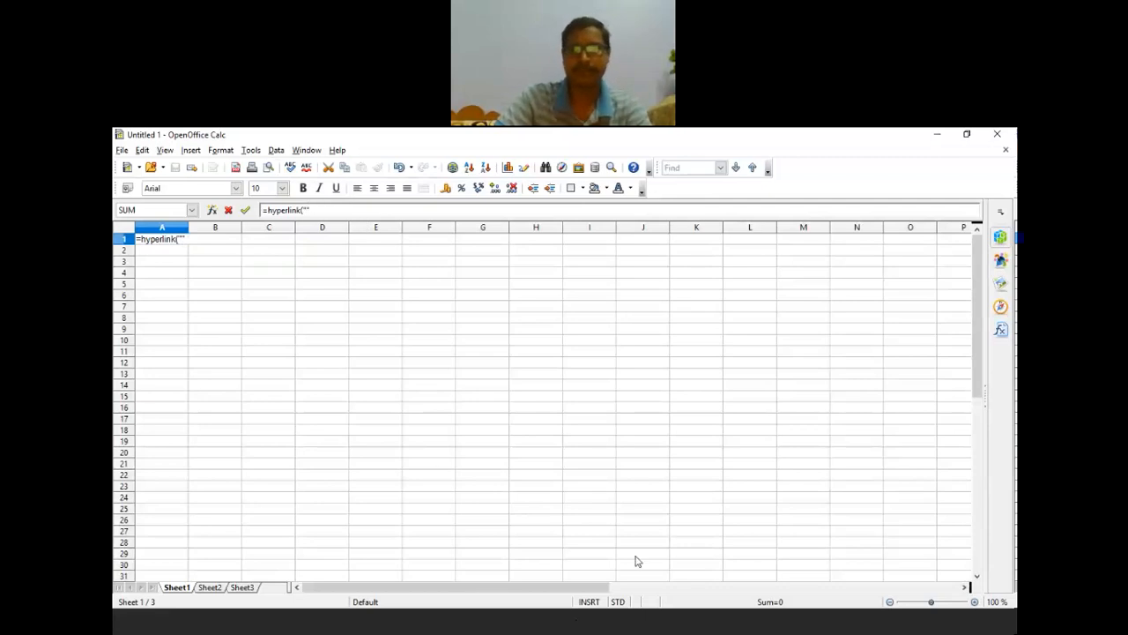
click(515, 530)
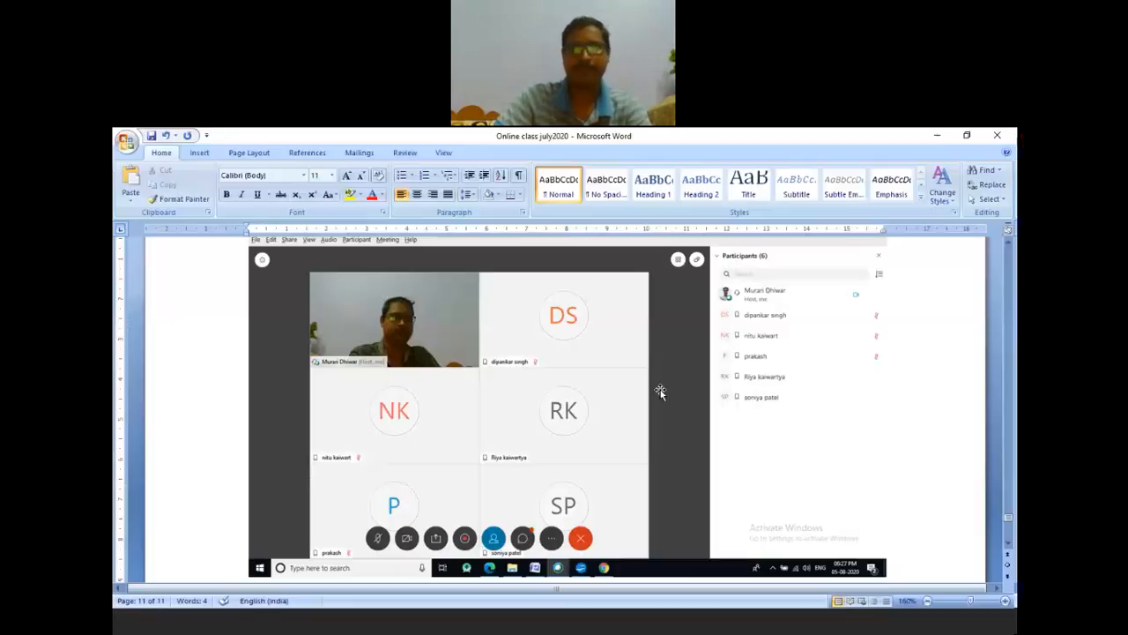
scroll(661, 390, down, 5)
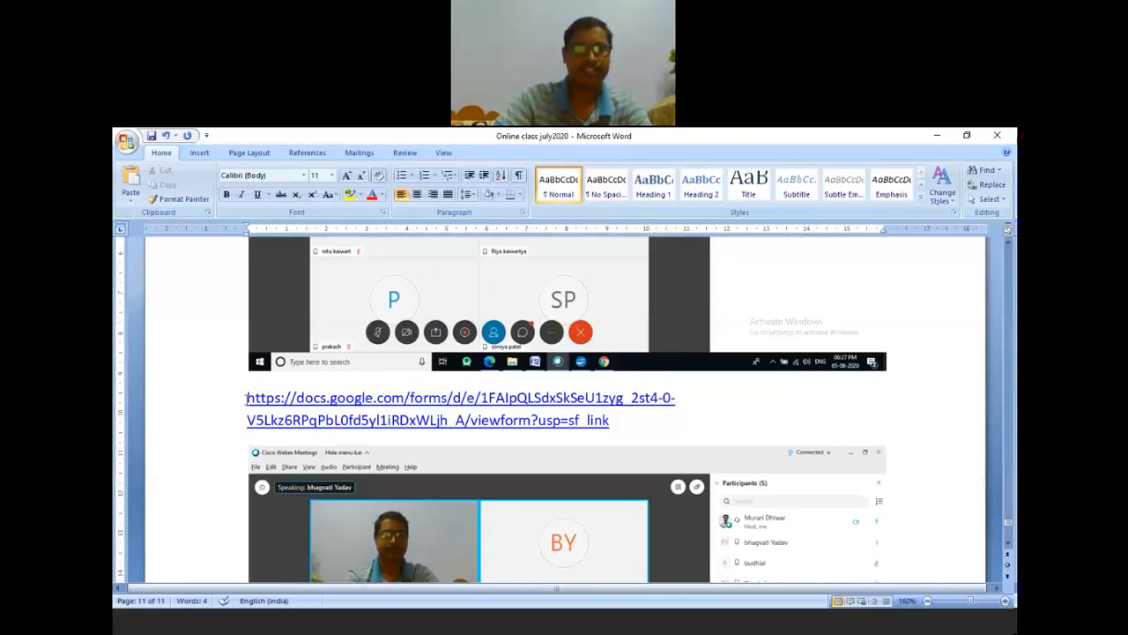
drag(246, 398, 606, 423)
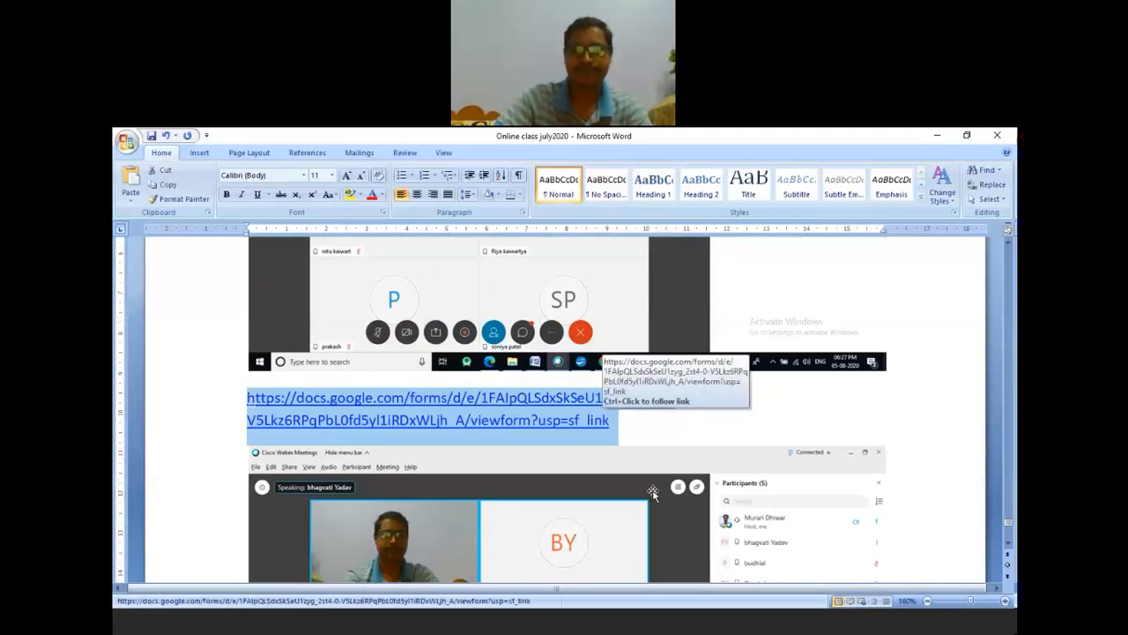
click(619, 631)
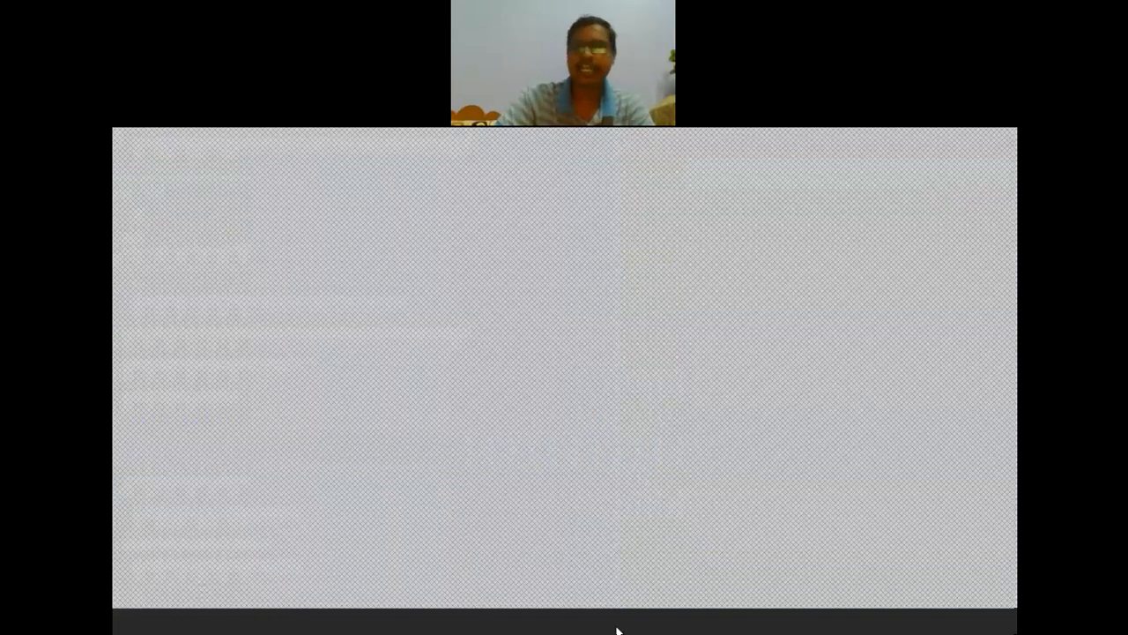
text(https://docs.google.com/forms/d/e/1FAIpQLSdxSkSeU1zyg_2st4-0-V5Lkz6RPqPbL0fd5yI1iRDxWLjh_A/viewform?usp=sf_link)
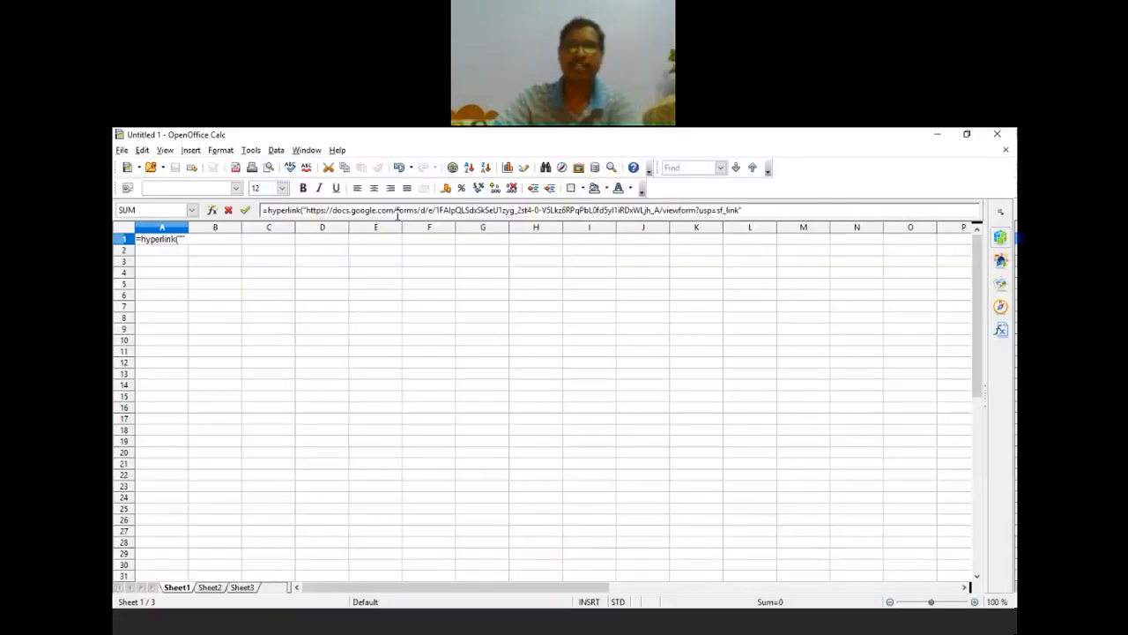
Add "Test-1" as the hyperlink's display text, separated by a comma, and enter the formula in A1.
click(749, 209)
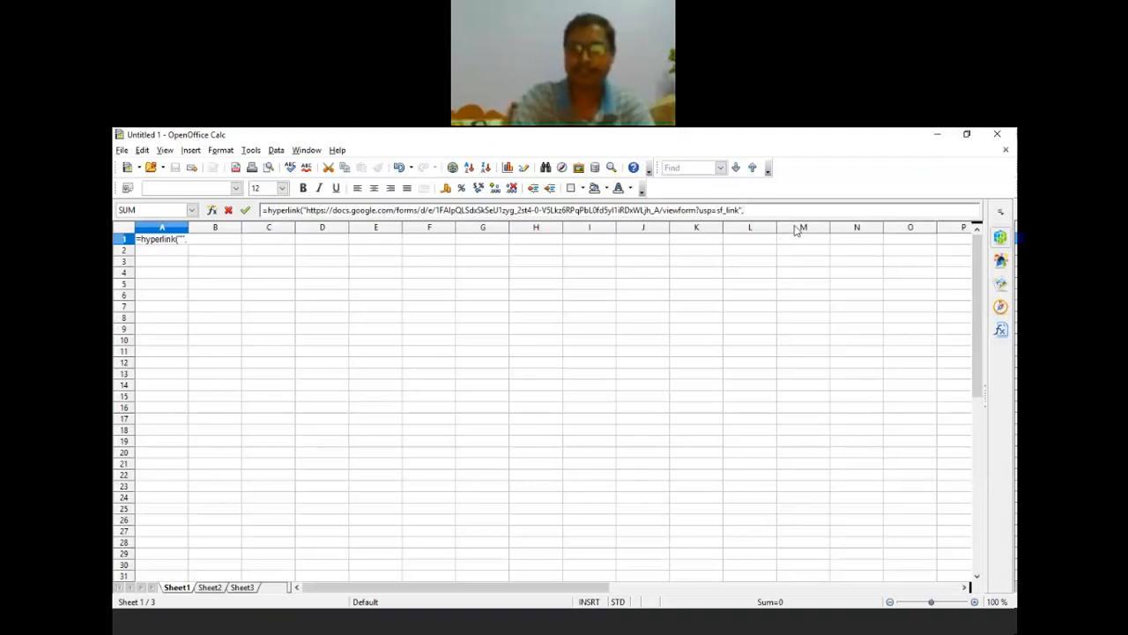
text(")
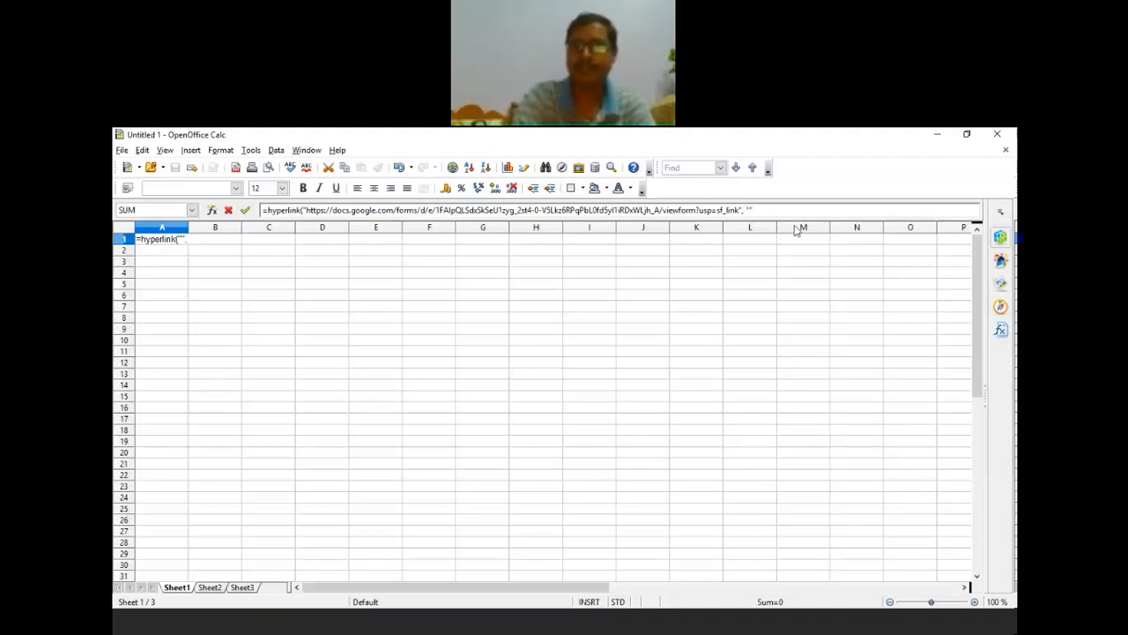
text(T)
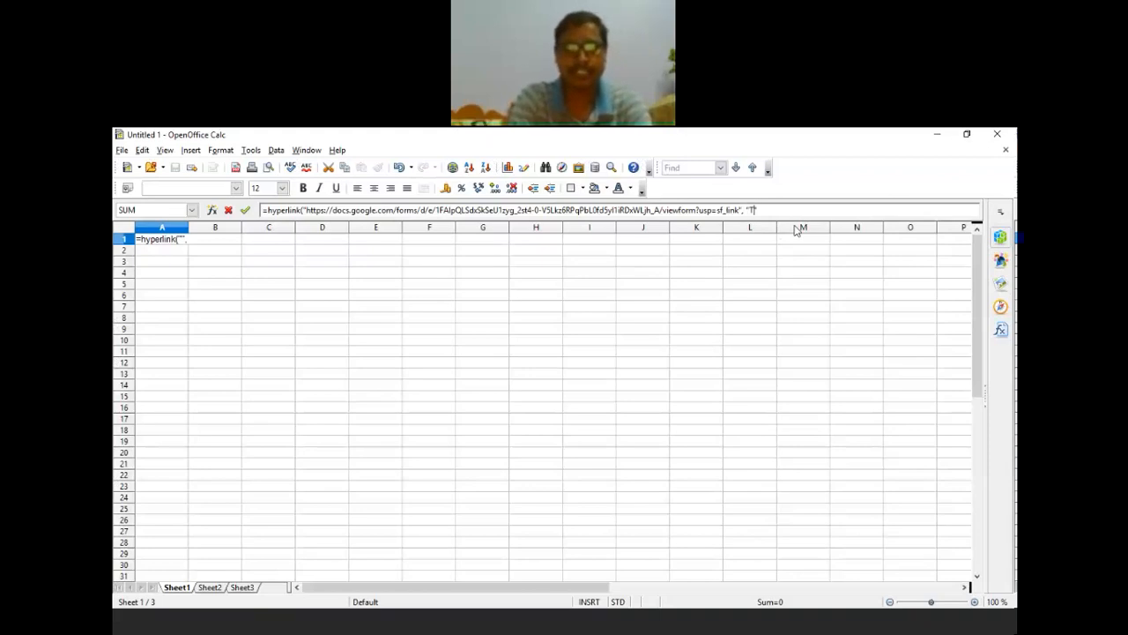
text(est)
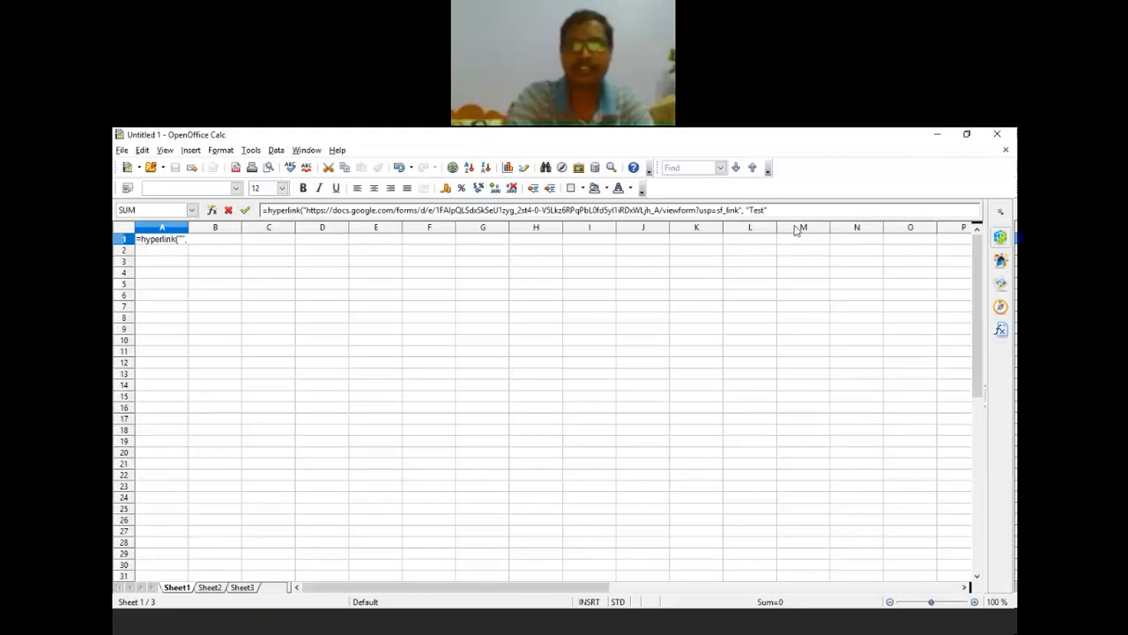
text(-1)
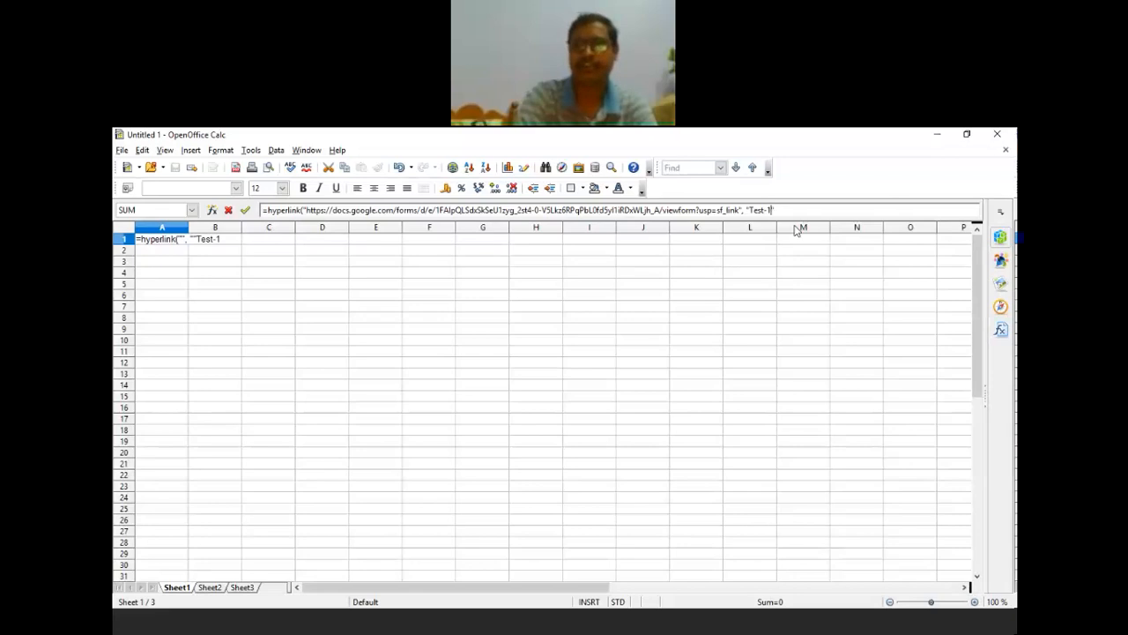
text("))
key(Return)
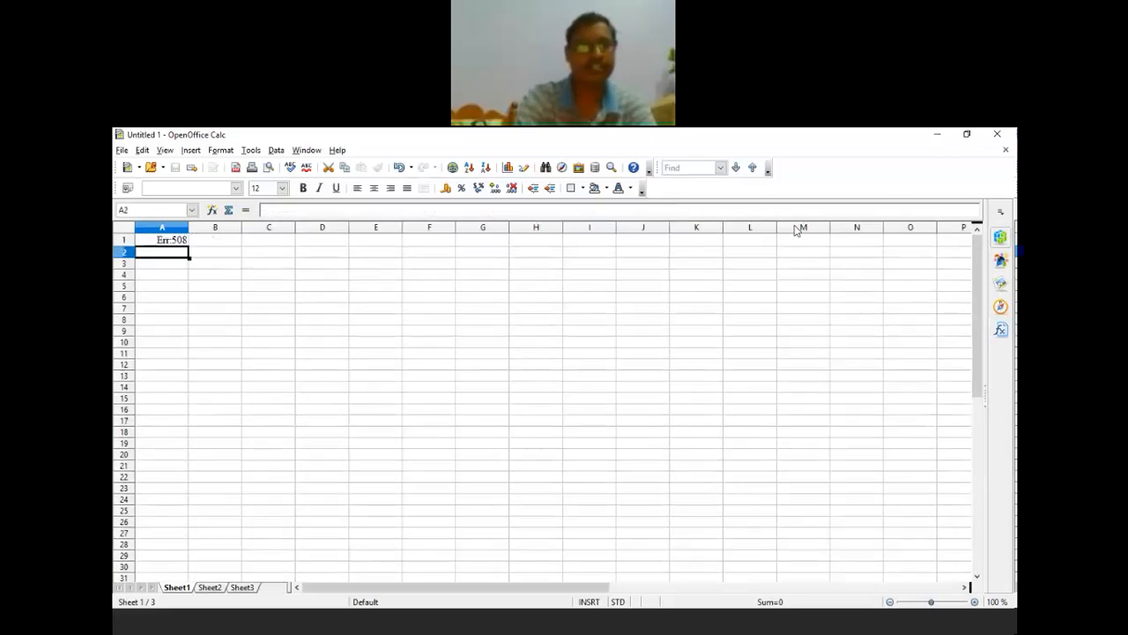
Try to insert the Google Forms link again between the URL quotes of the formula in A1.
click(164, 240)
click(312, 210)
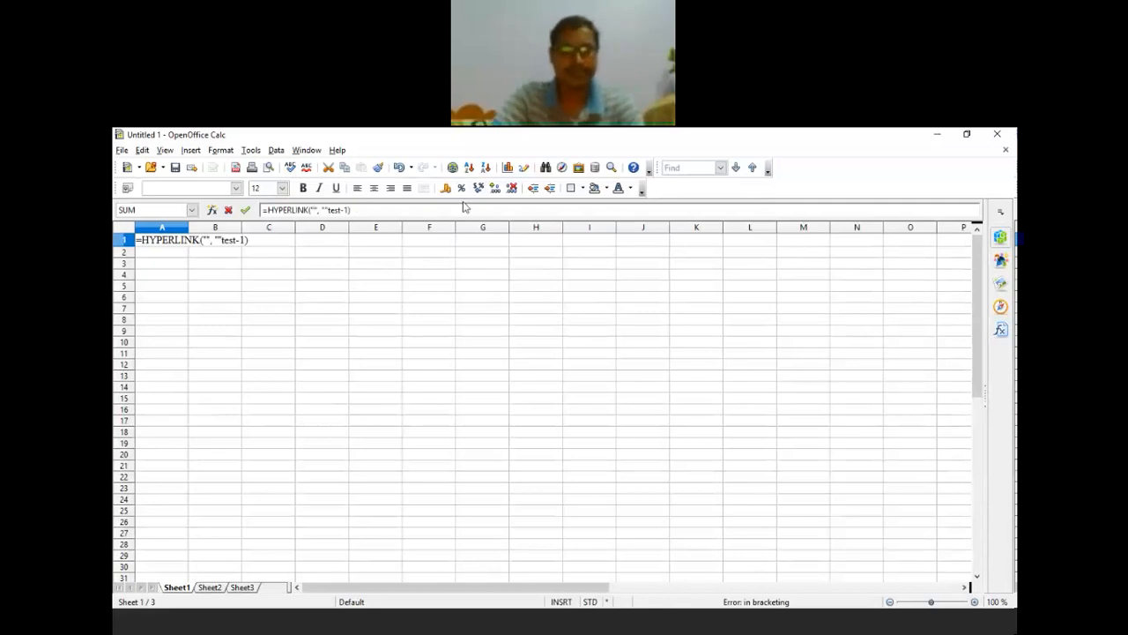
text(https://docs.google.com/forms/d/e/1FAIpQLSdxSkSeU1zyg_2st4-0-V5Lkz6RPqPbL0fd5yI1iRDxWLjh_A/viewform?usp=sf_link)
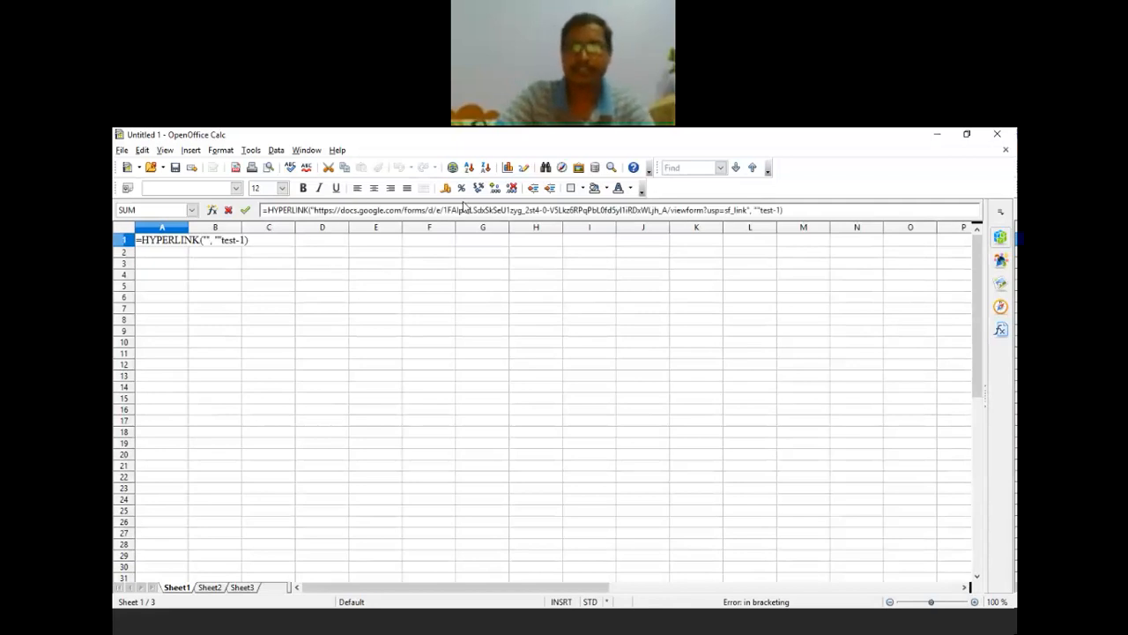
key(Return)
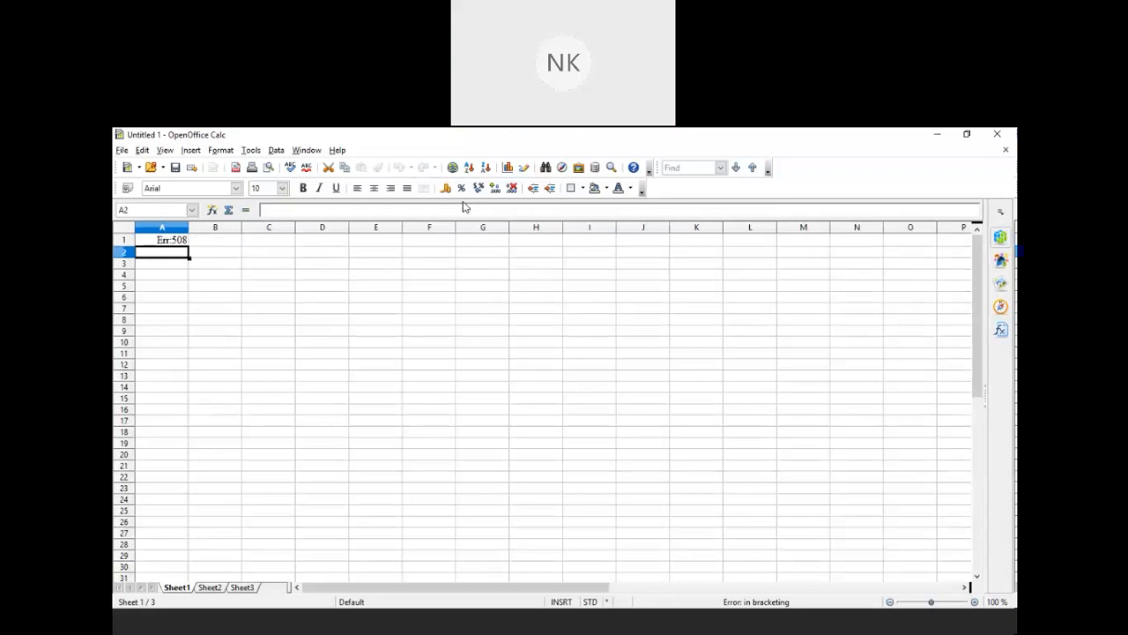
Correct the display text argument in A1's HYPERLINK formula so that test-1 is enclosed in one pair of quotes.
key(Up)
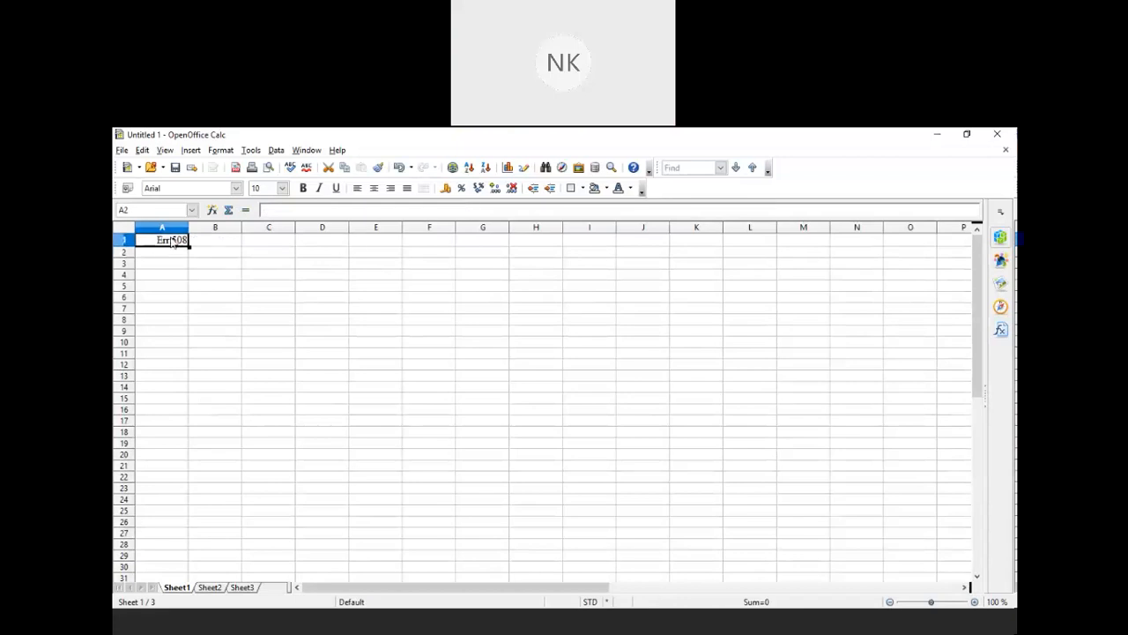
click(377, 209)
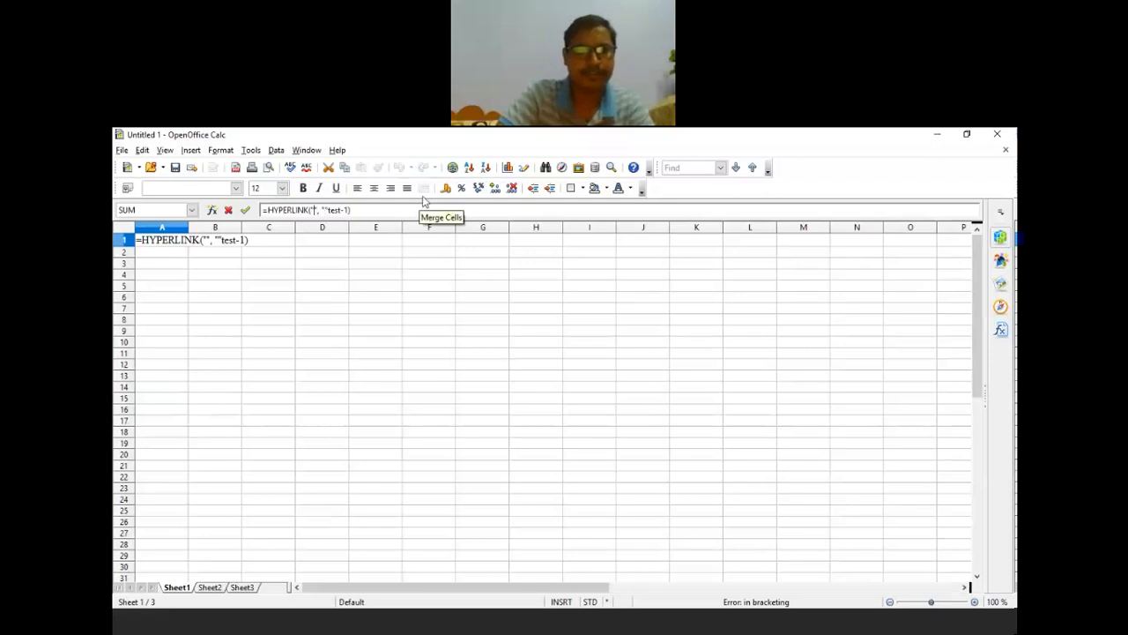
click(328, 210)
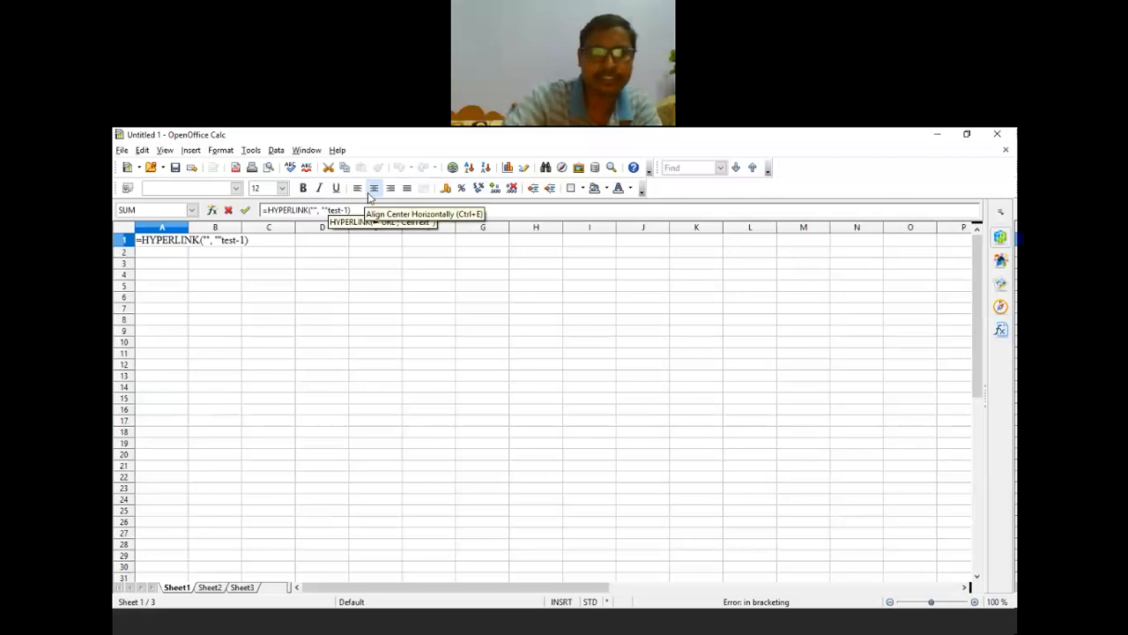
key(BackSpace)
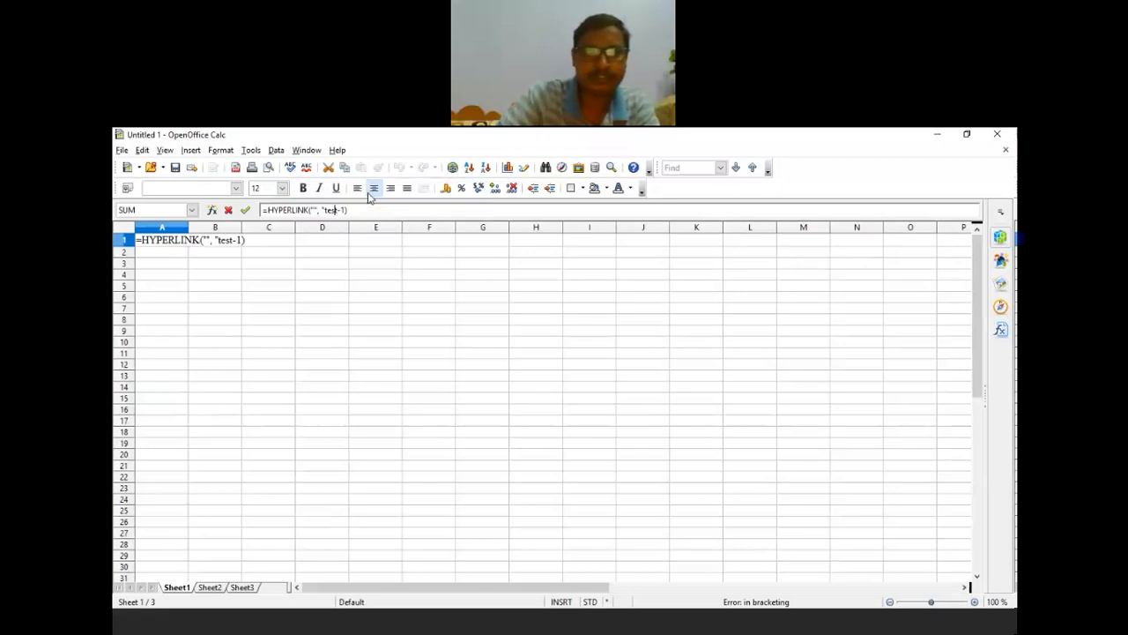
key(End)
key(Left)
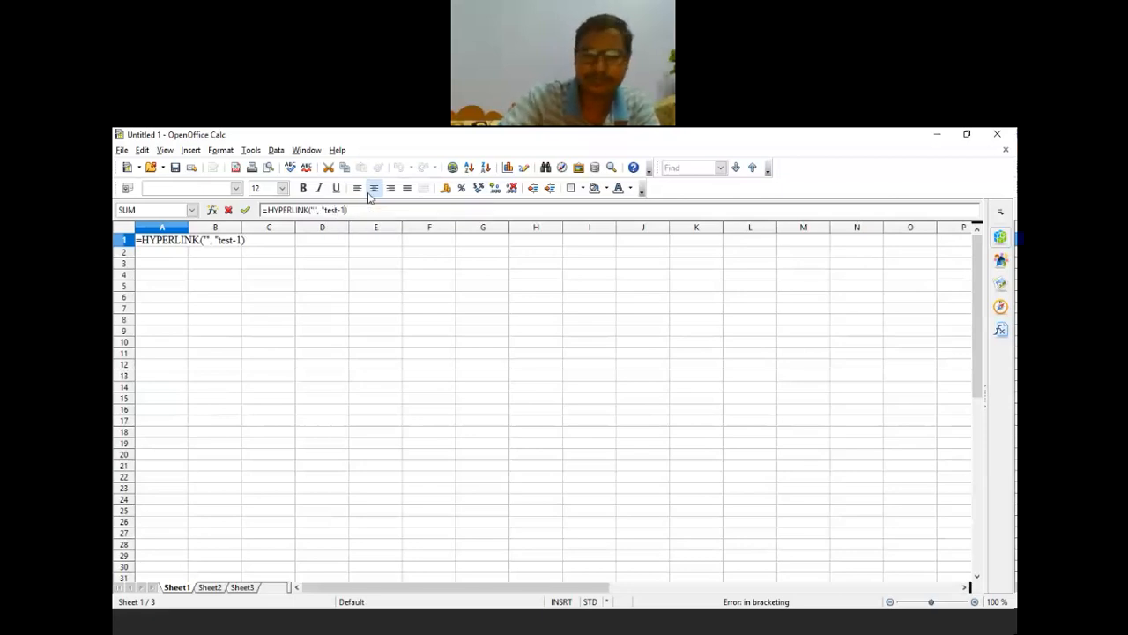
text(")
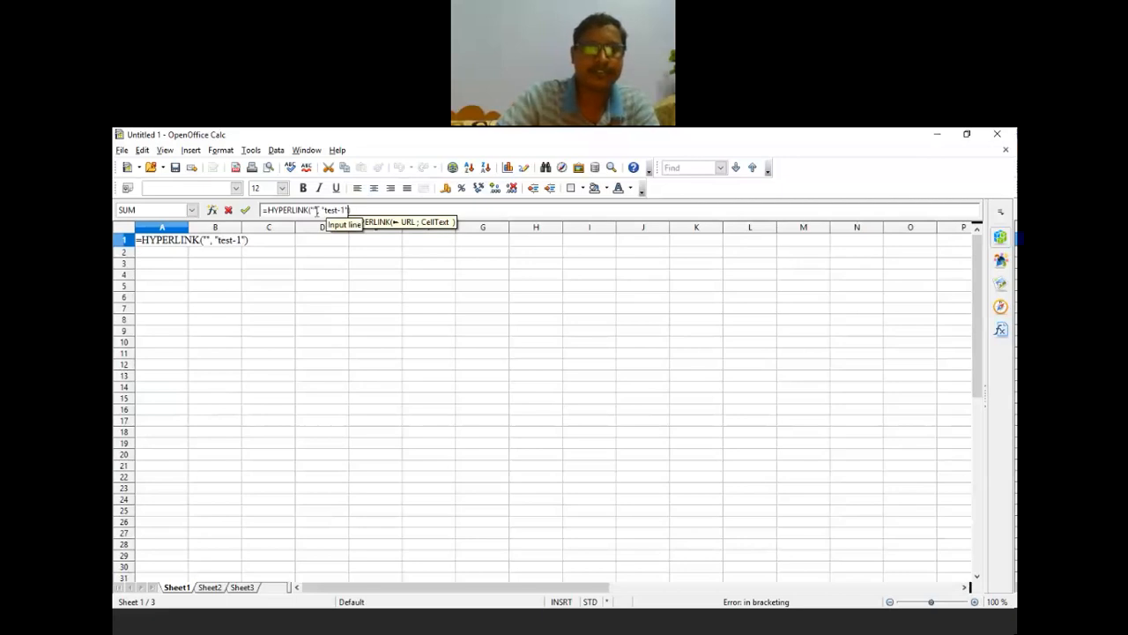
Try to insert the Google Forms link between the URL quotes of A1's formula and enter it.
click(380, 209)
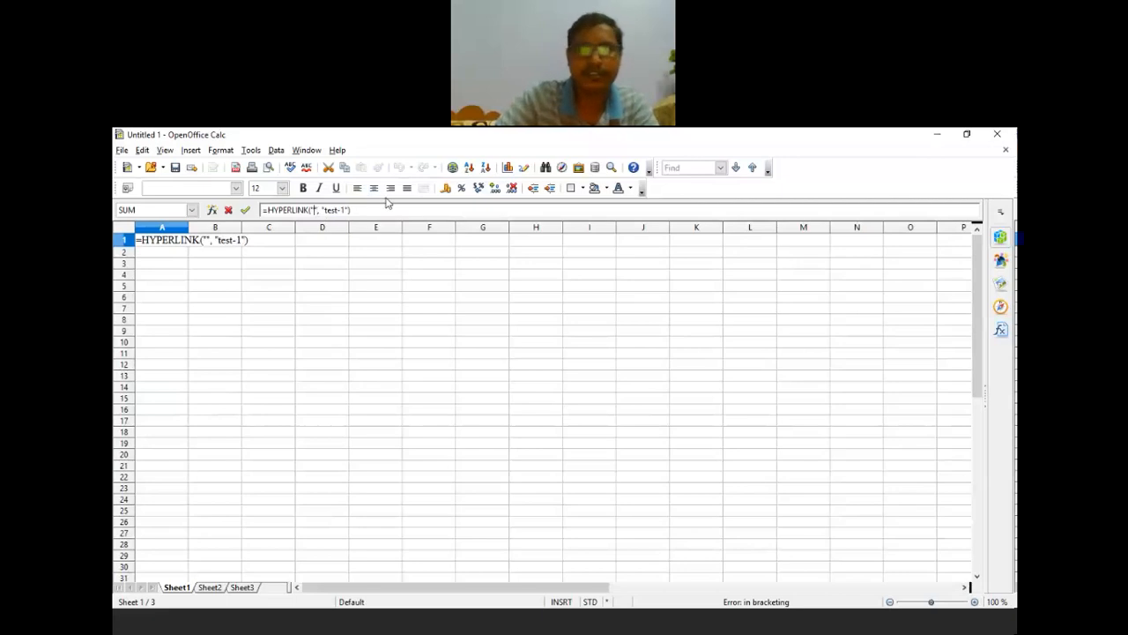
text(https://docs.google.com/forms/d/e/1FAIpQLSdxSkSeU1zyg_2st4-0-V5Lkz6RPqPbL0fd5yl1iRDxWLjh_A/viewform?usp=sf_link)
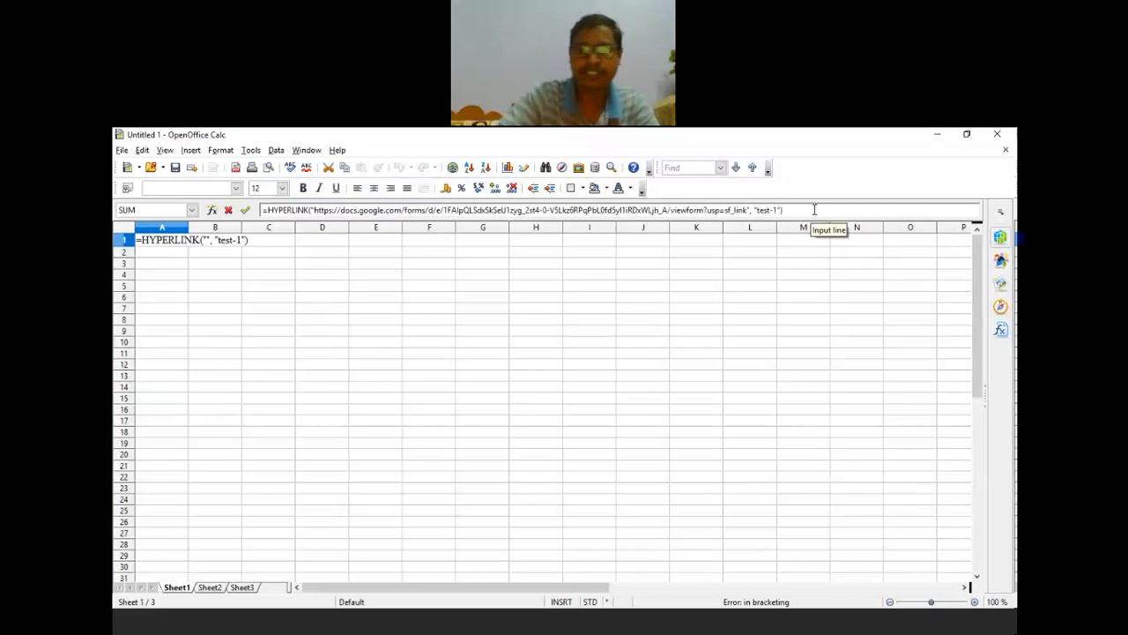
key(Return)
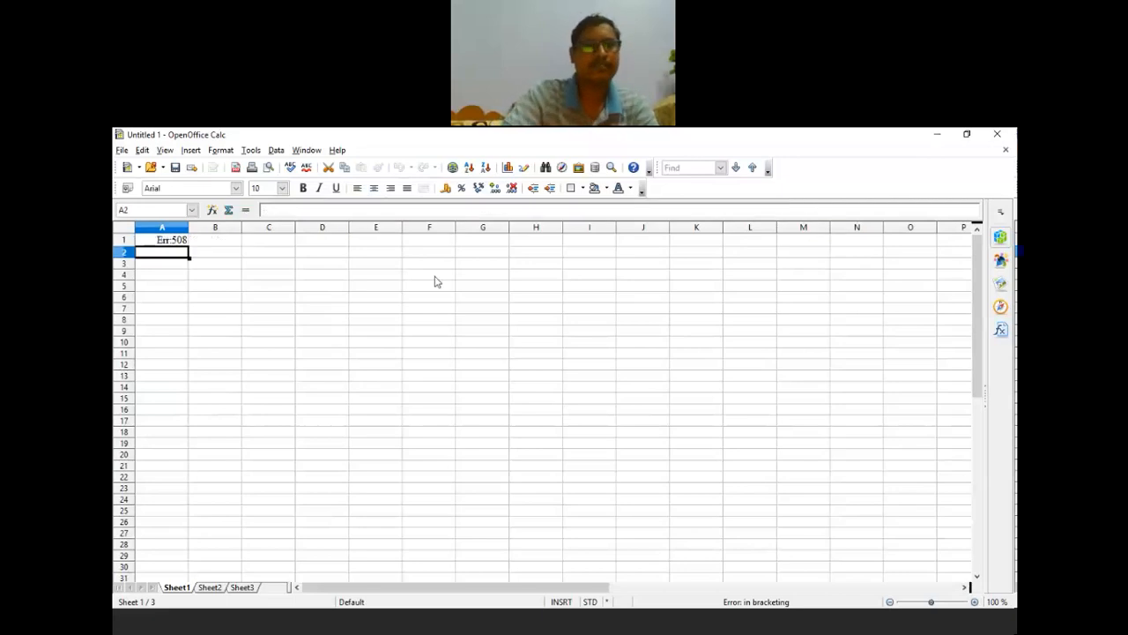
Reopen the formula in A1 and insert the Google Forms link between the empty URL quotes once more.
click(183, 243)
click(373, 210)
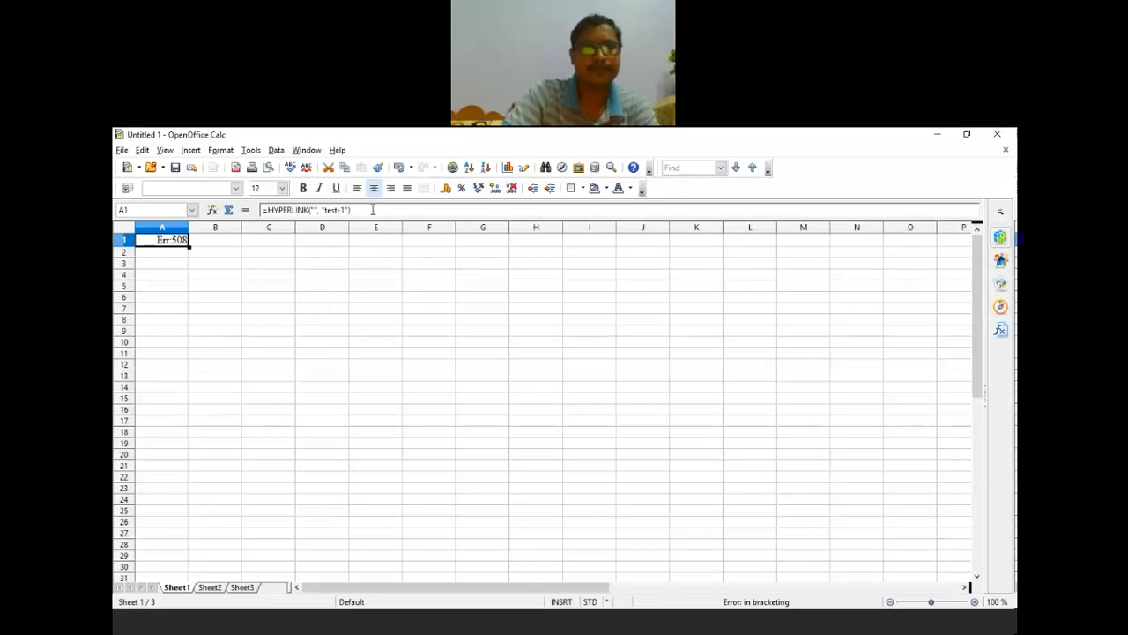
click(314, 210)
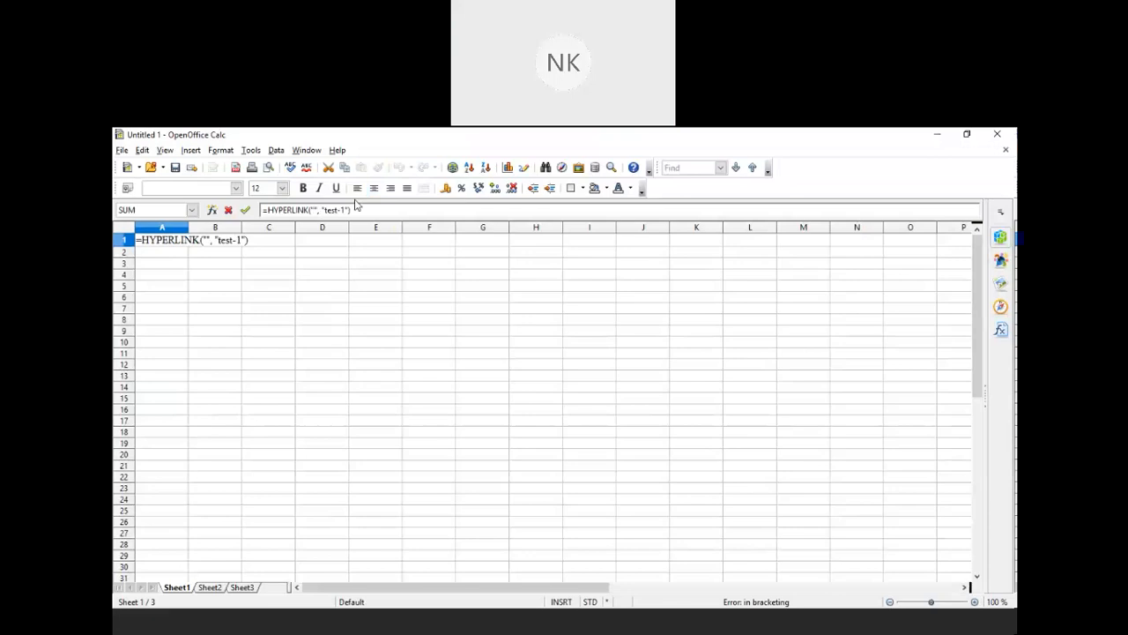
text(https://docs.google.com/forms/d/e/1FAIpQLSdxSkSeU1zyg_2st4-0-V5Lkz6RPqPbL0fd5yl1iRDxWLjh_A/viewform?usp=sf_link)
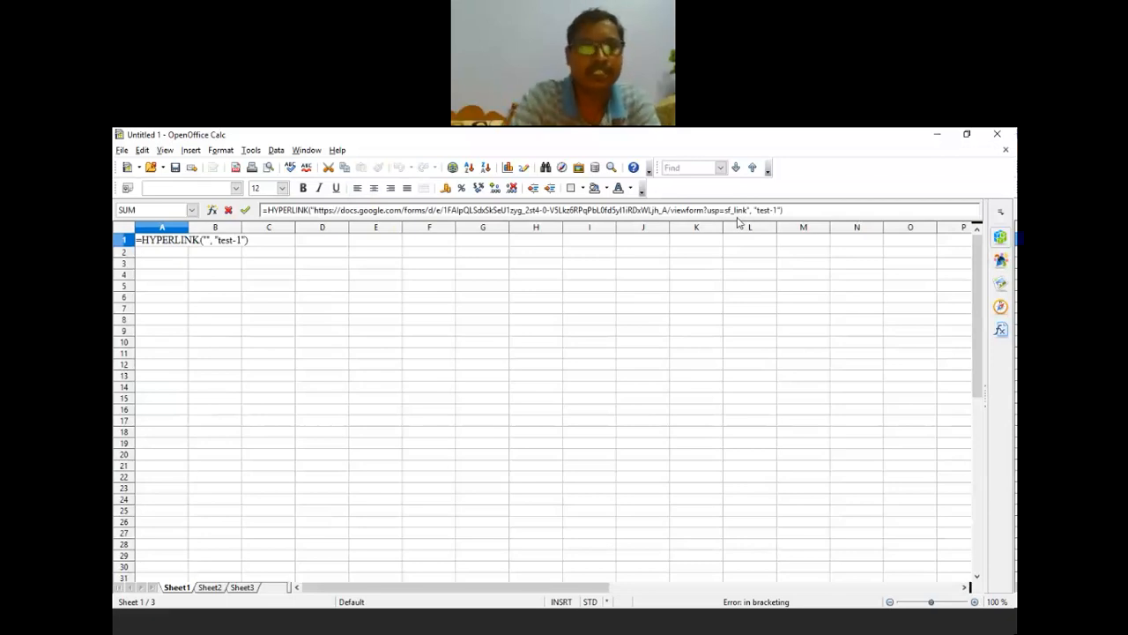
key(BackSpace)
key(BackSpace)
key(BackSpace)
key(BackSpace)
key(BackSpace)
key(BackSpace)
key(BackSpace)
key(BackSpace)
key(BackSpace)
key(BackSpace)
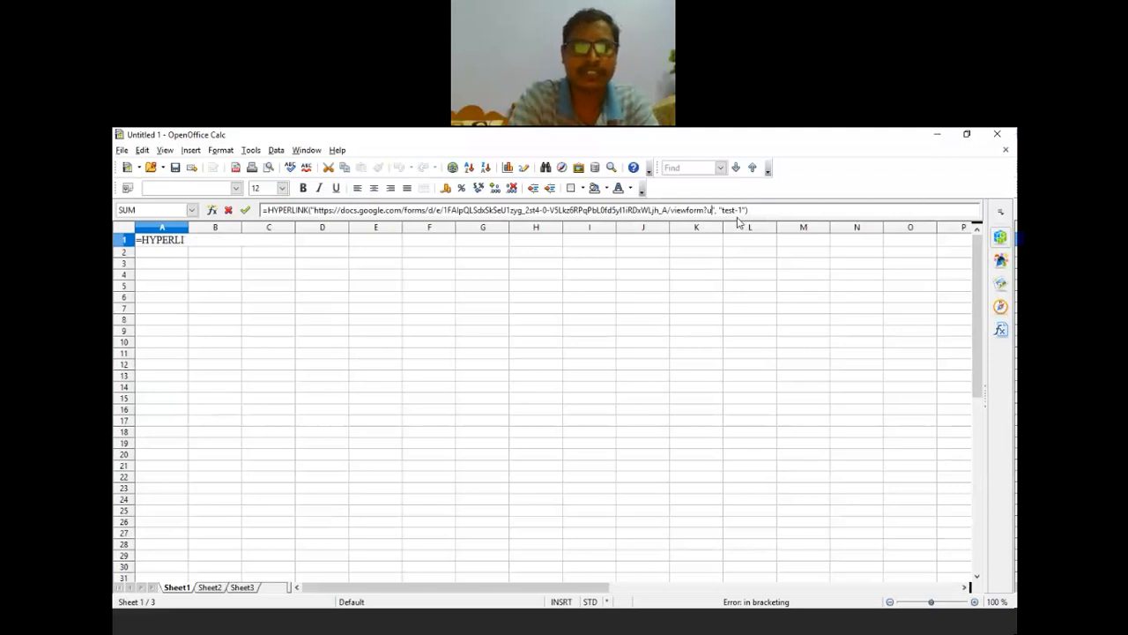
key(BackSpace)
key(BackSpace)
key(BackSpace)
key(BackSpace)
key(BackSpace)
key(BackSpace)
key(BackSpace)
key(BackSpace)
key(BackSpace)
key(BackSpace)
key(BackSpace)
key(BackSpace)
key(BackSpace)
key(BackSpace)
key(BackSpace)
key(BackSpace)
key(BackSpace)
key(BackSpace)
key(BackSpace)
key(BackSpace)
key(BackSpace)
key(BackSpace)
key(BackSpace)
key(BackSpace)
key(BackSpace)
key(BackSpace)
key(BackSpace)
key(BackSpace)
key(BackSpace)
key(BackSpace)
key(BackSpace)
key(BackSpace)
key(BackSpace)
key(BackSpace)
key(BackSpace)
key(BackSpace)
key(BackSpace)
key(BackSpace)
key(BackSpace)
key(BackSpace)
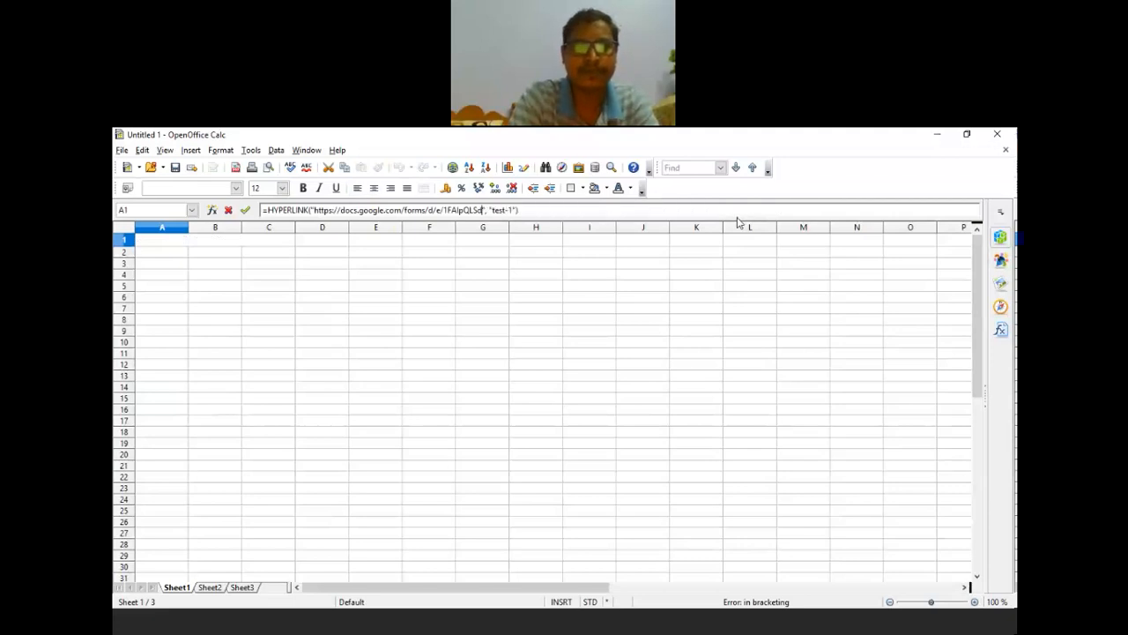
key(BackSpace)
key(BackSpace)
key(BackSpace)
key(BackSpace)
key(BackSpace)
key(BackSpace)
key(BackSpace)
key(BackSpace)
key(BackSpace)
key(BackSpace)
key(BackSpace)
key(BackSpace)
key(BackSpace)
key(BackSpace)
key(BackSpace)
key(BackSpace)
key(BackSpace)
key(BackSpace)
key(BackSpace)
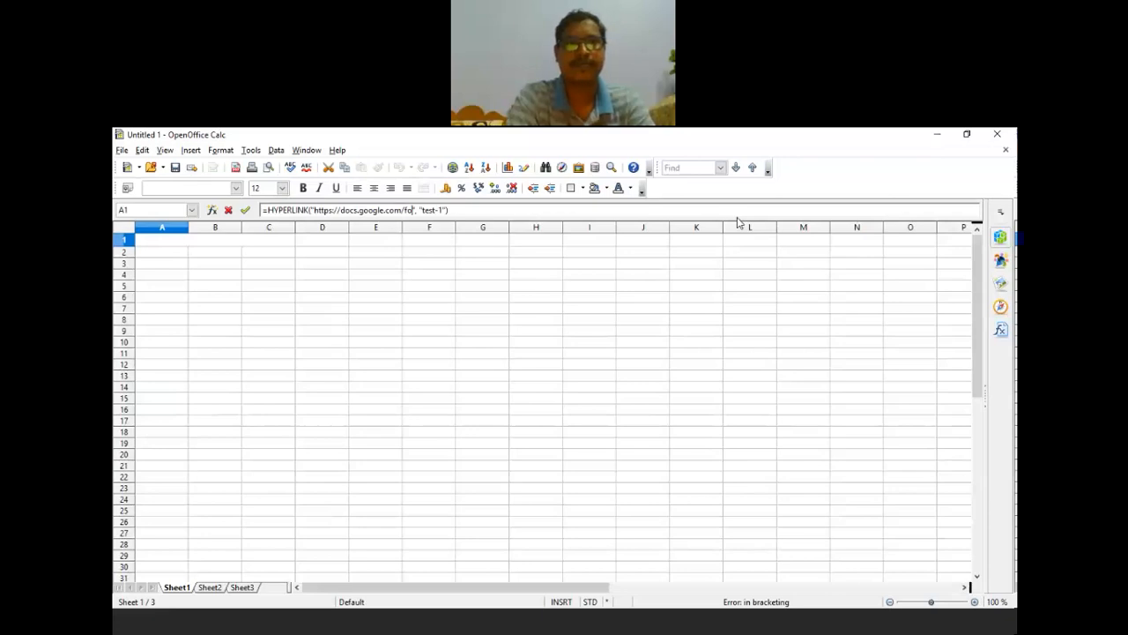
key(Return)
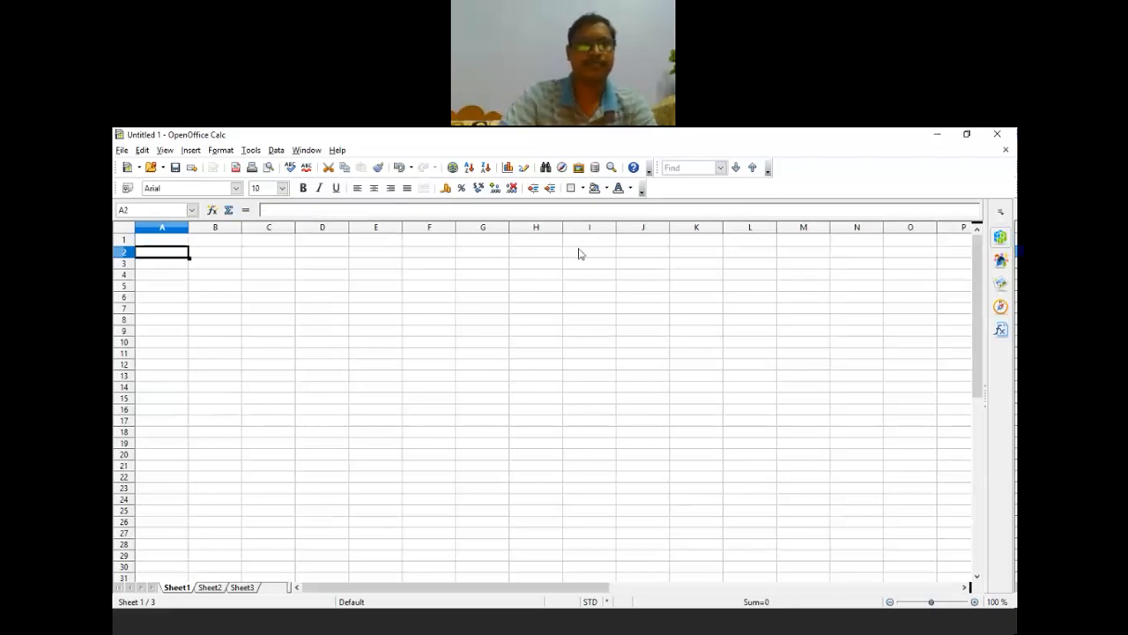
key(Up)
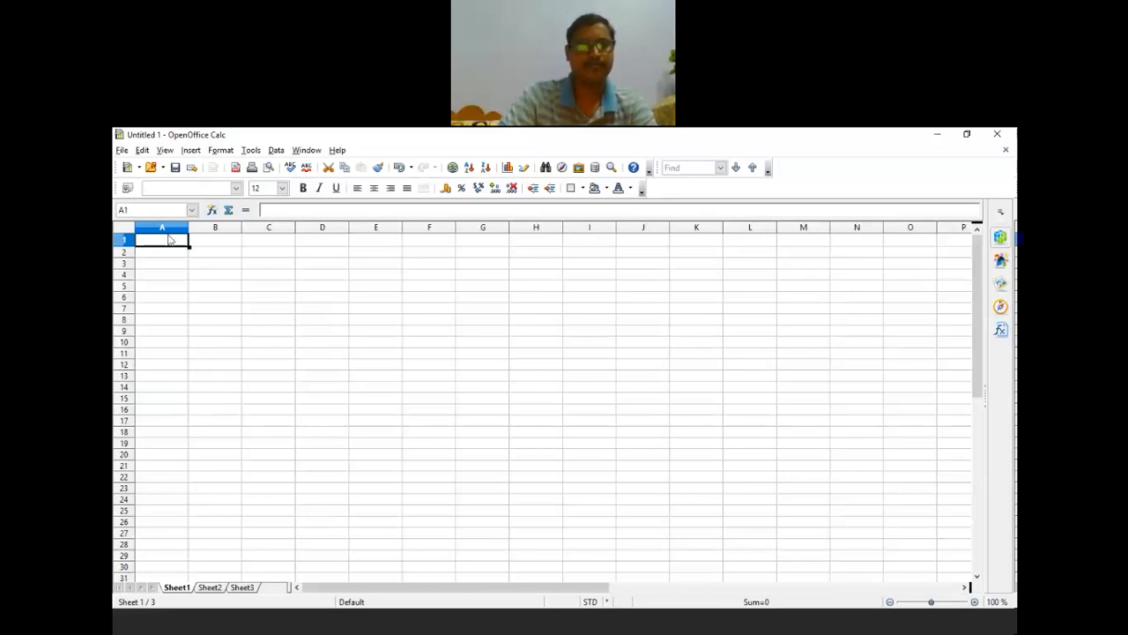
text(=hy)
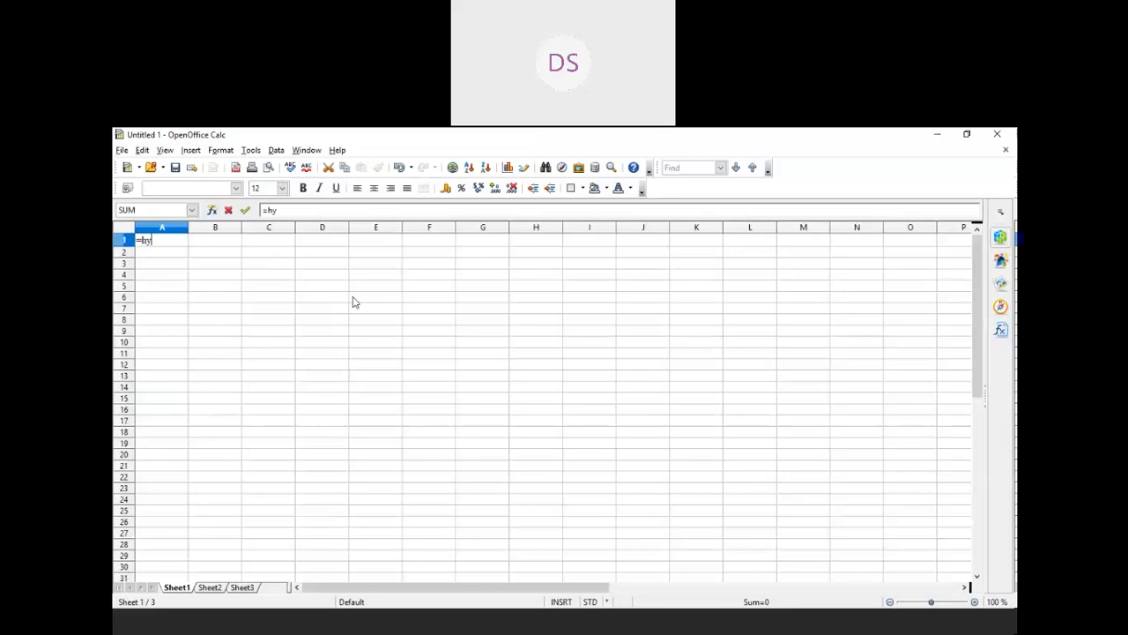
text(perlink()
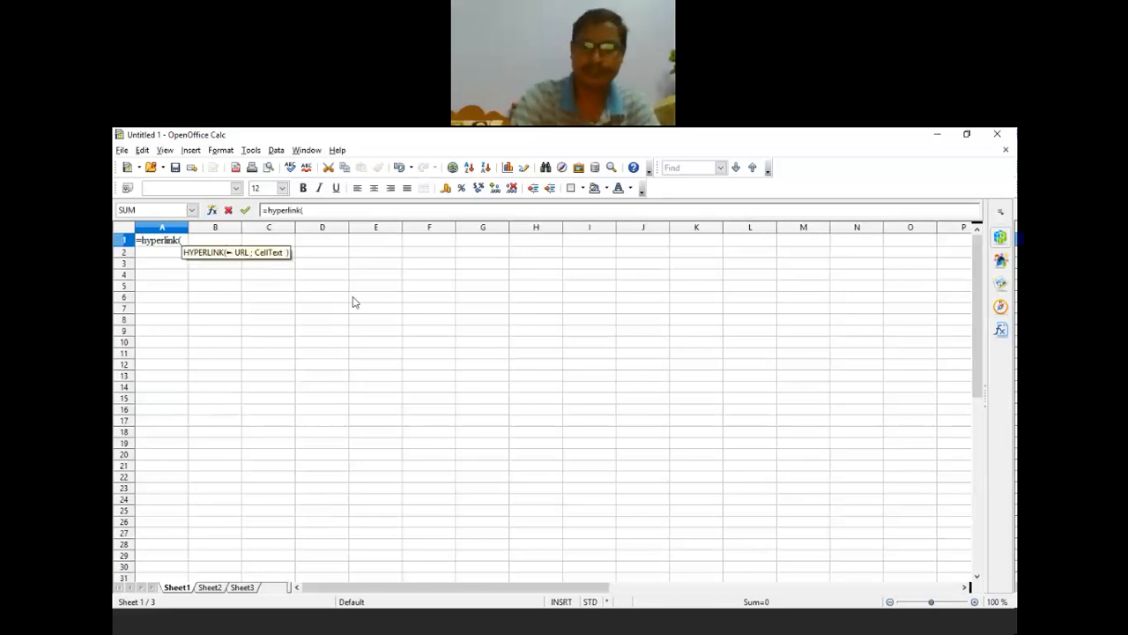
text(")
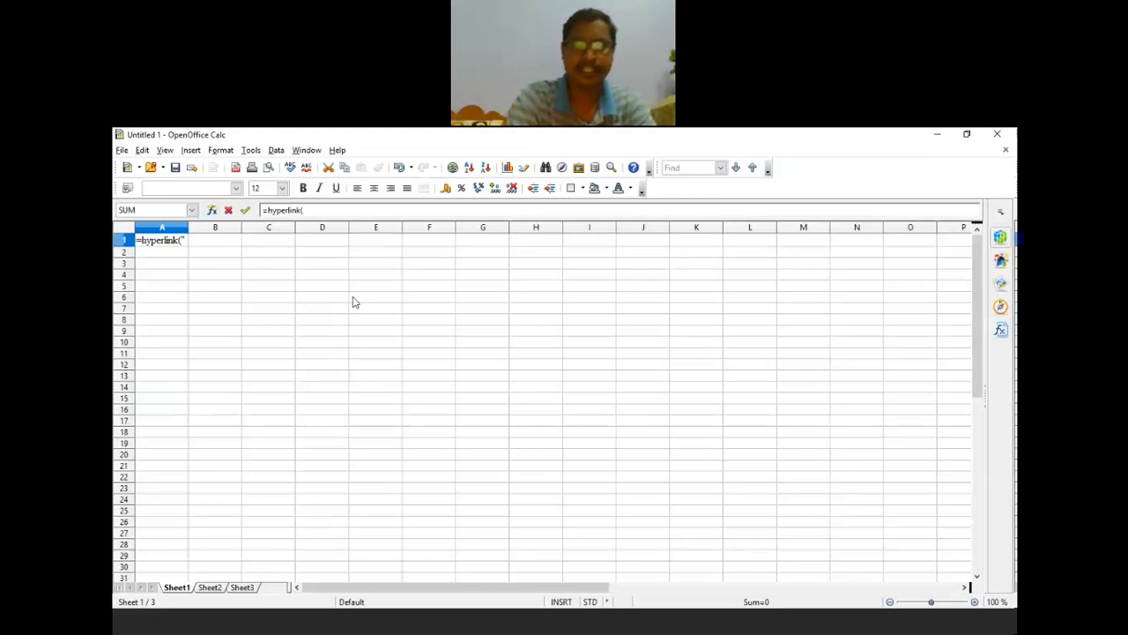
text(http)
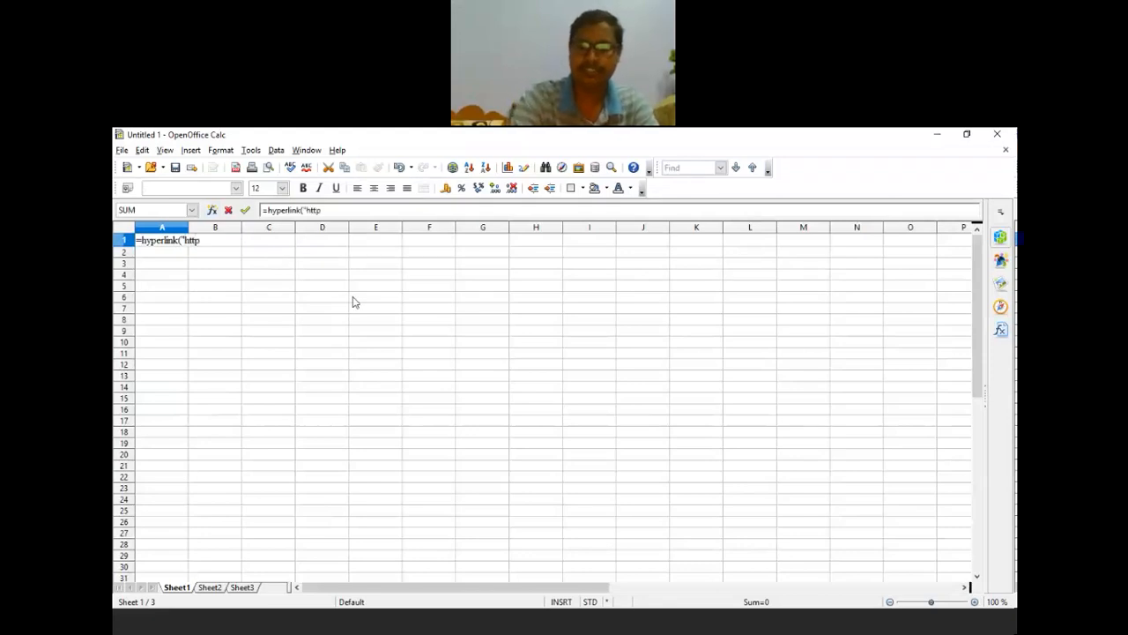
text(:)
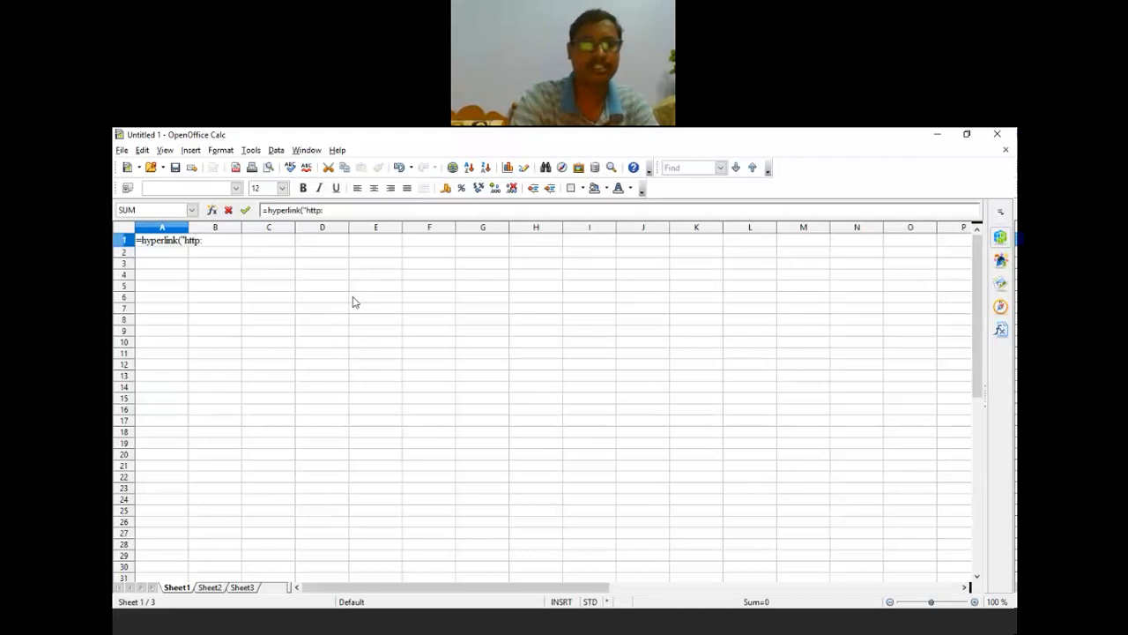
text(//docs.google)
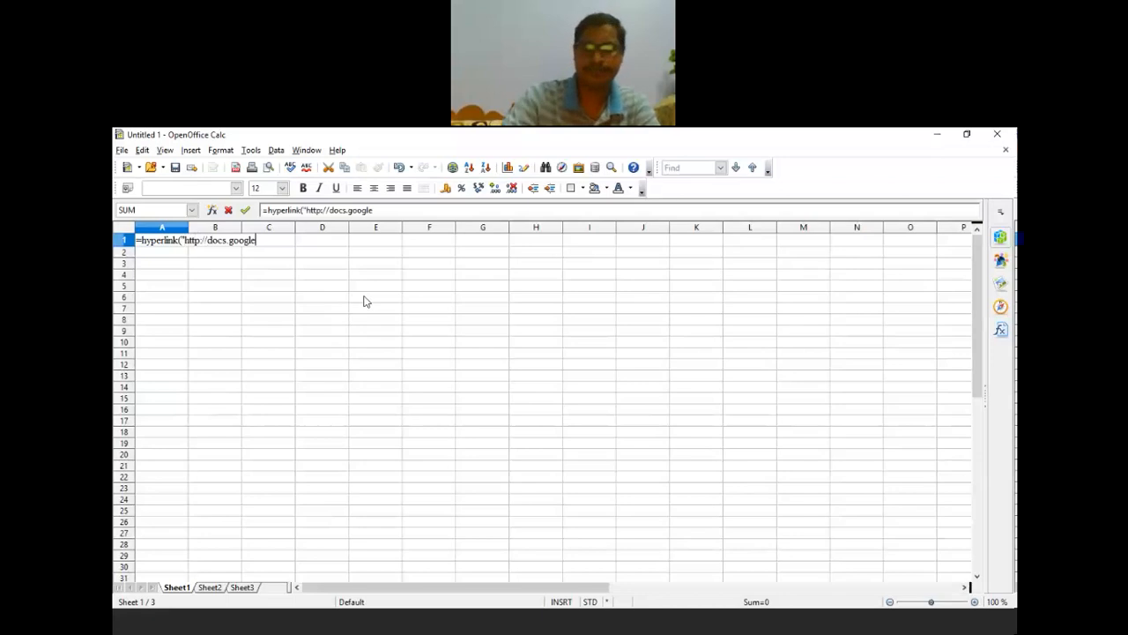
text(.com)
Check the HYPERLINK example for a web server document in the IT-ITeS Student Workbook in Word, and return to OpenOffice Calc.
click(579, 627)
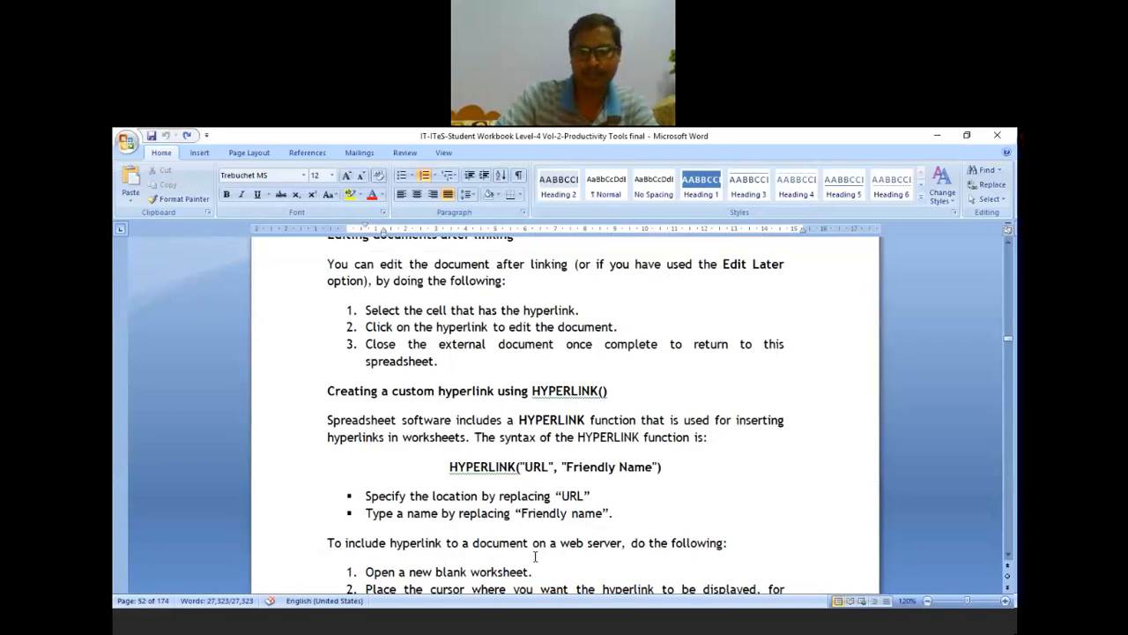
scroll(536, 556, down, 3)
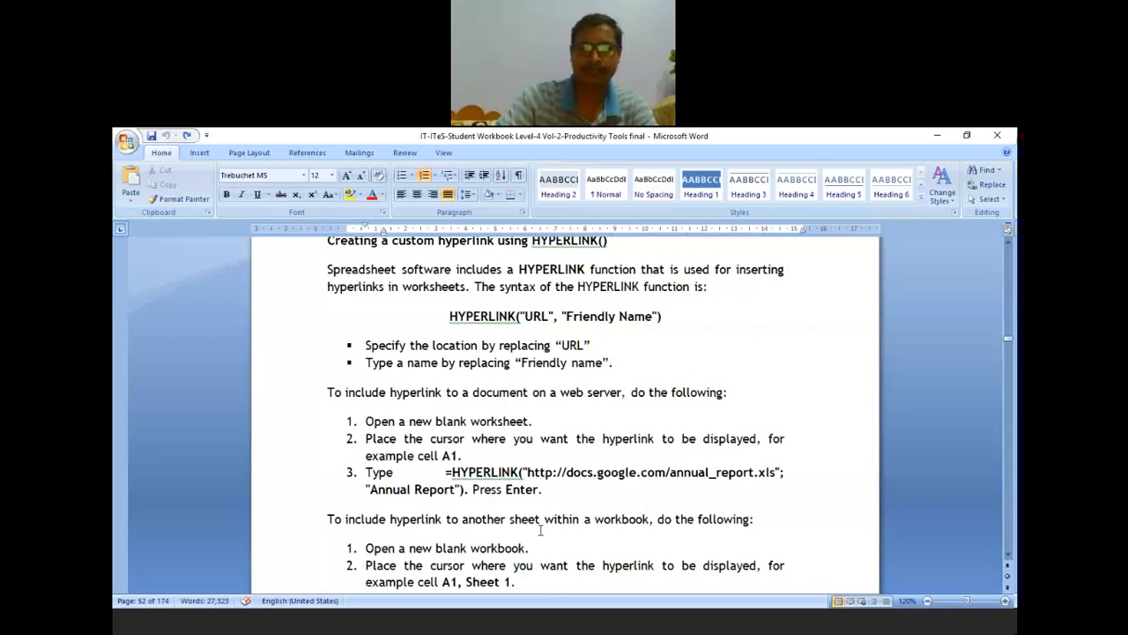
click(622, 632)
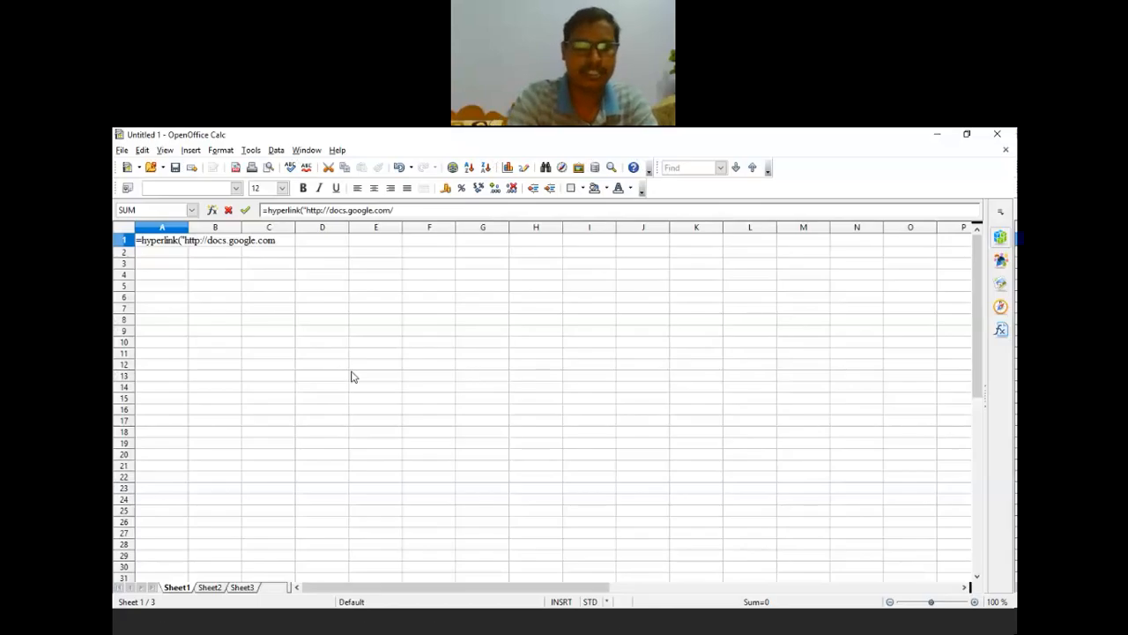
Complete the URL in A1's formula with /annual_report.xls and close its quotes.
text(ann)
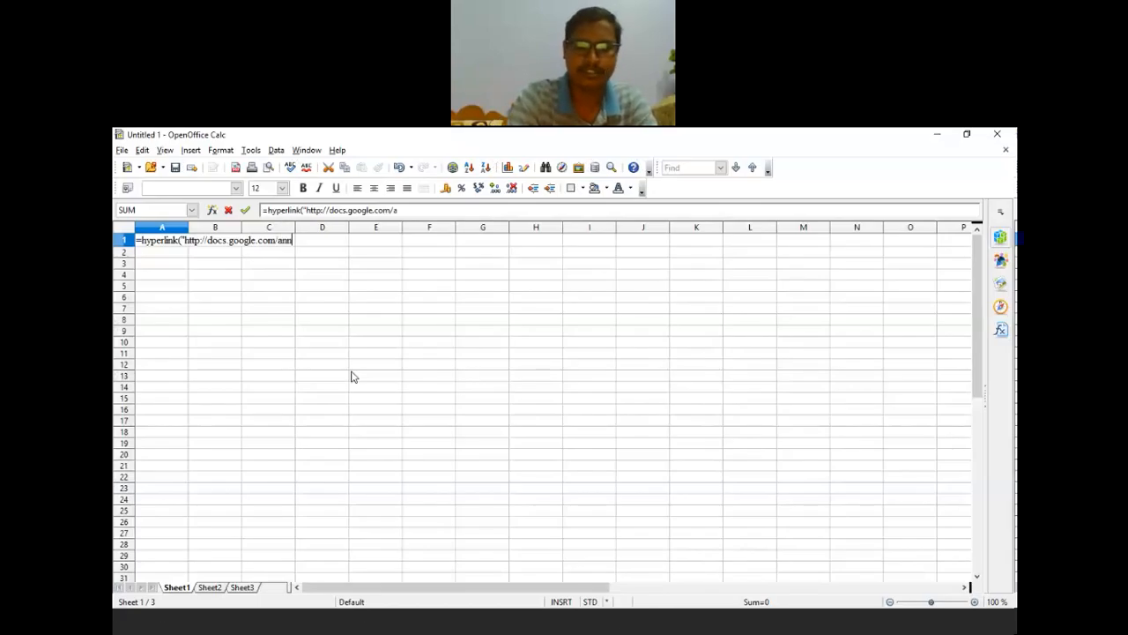
text(ual_)
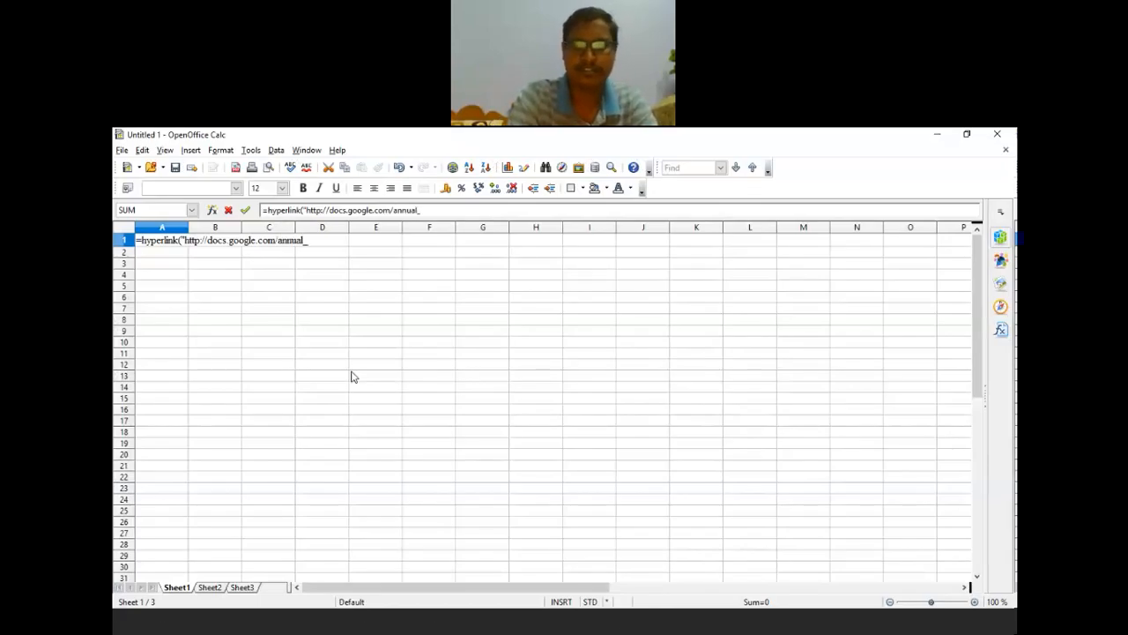
text(report)
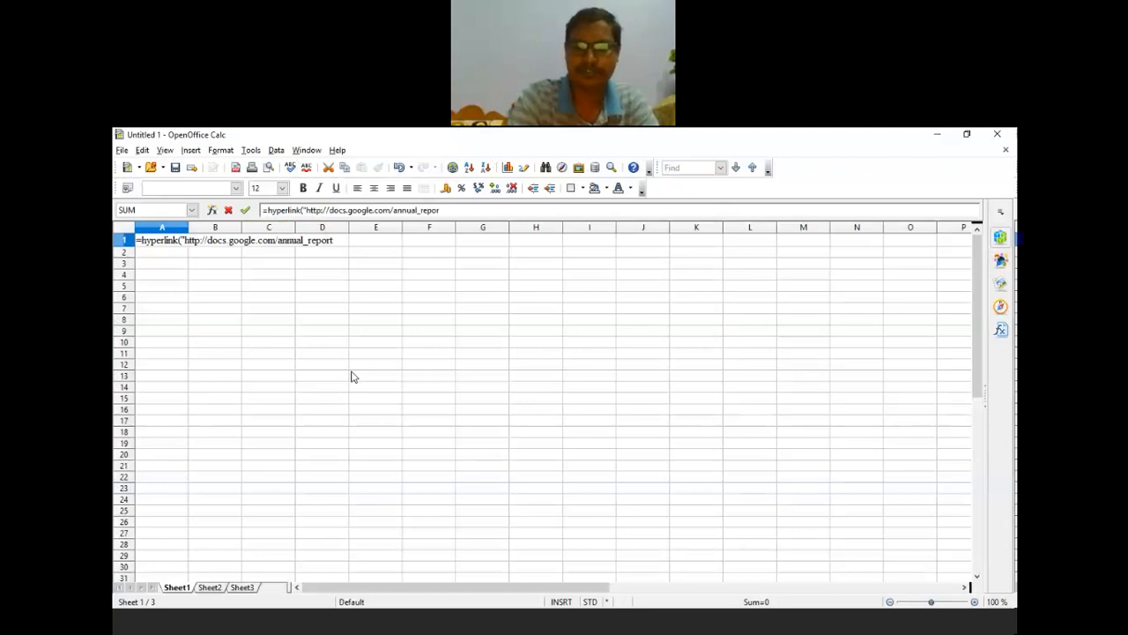
text(.xls)
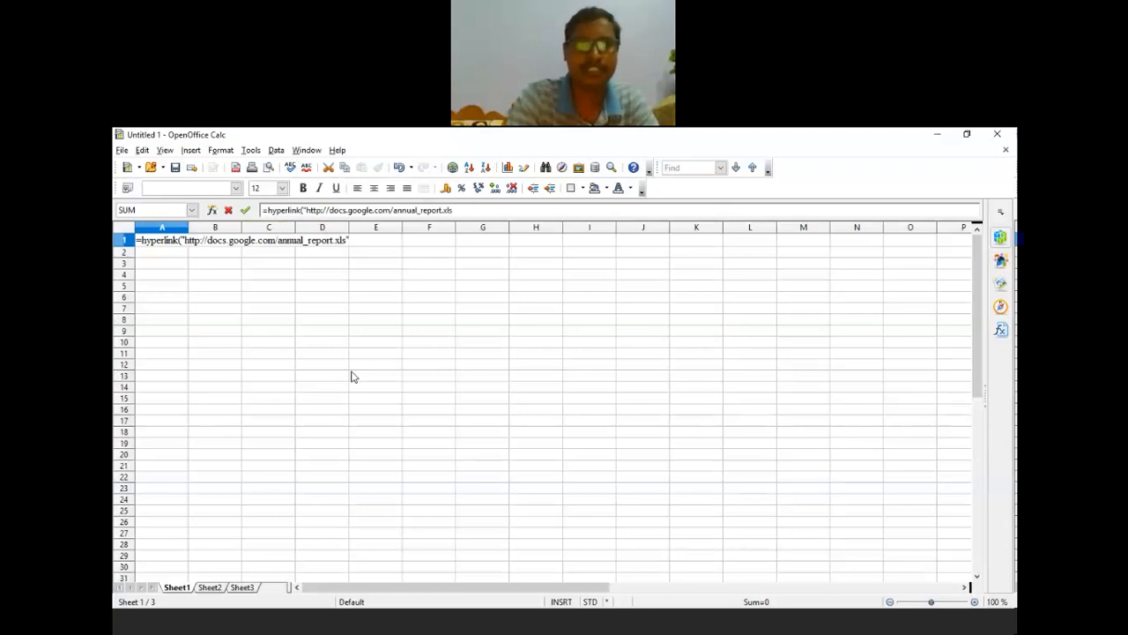
text(")
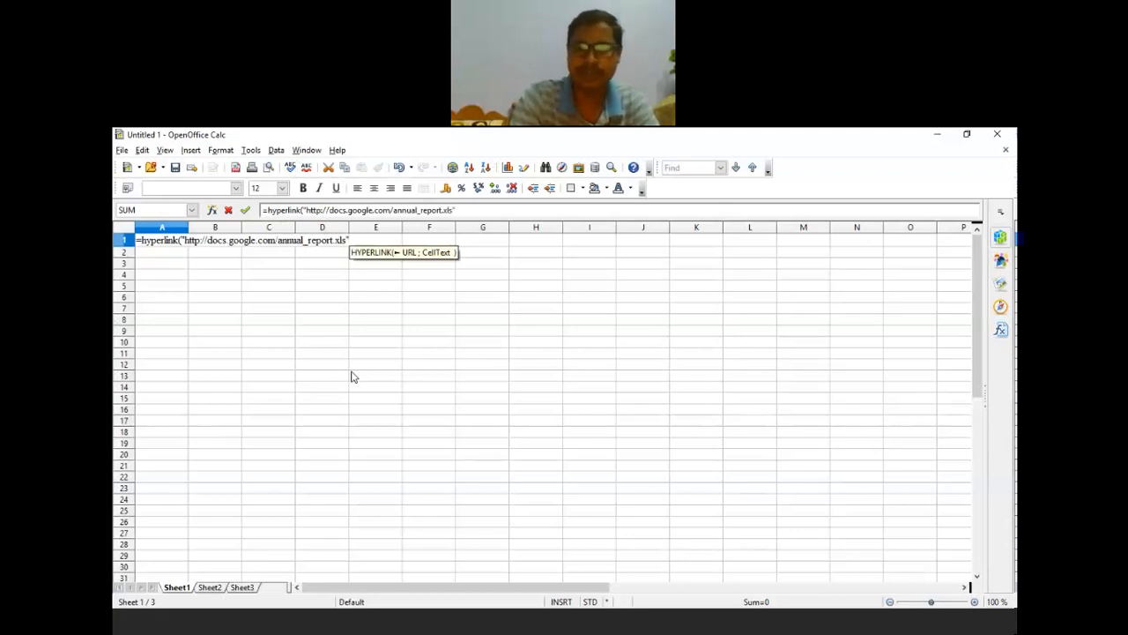
Add Annual Report as the quoted cell text in A1's hyperlink formula, close the parenthesis and enter the formula.
text(;)
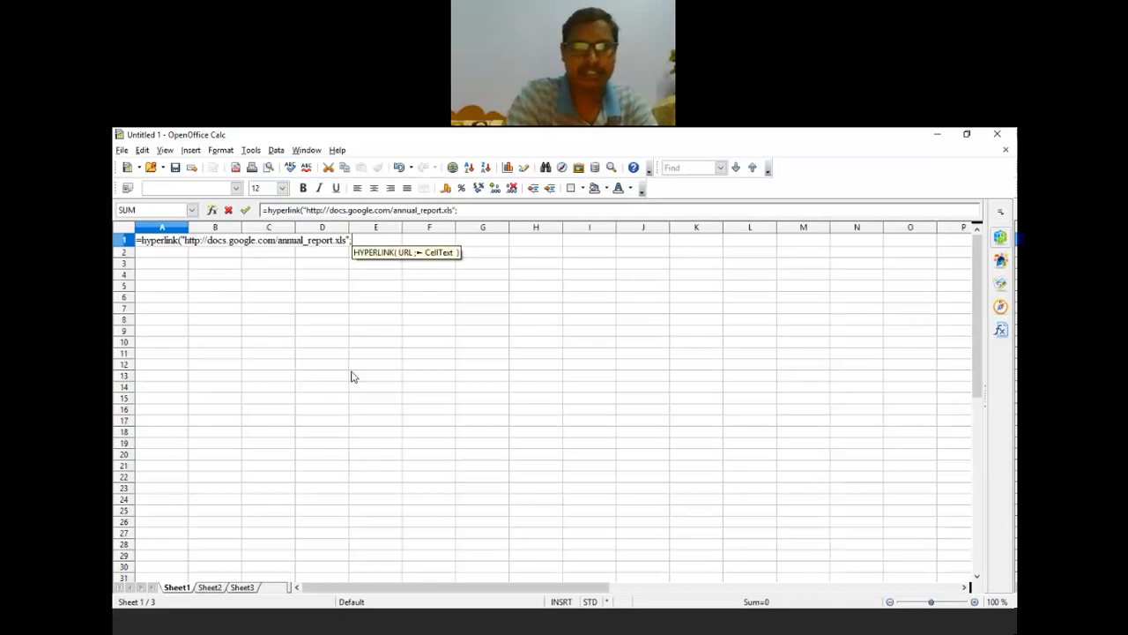
text(")
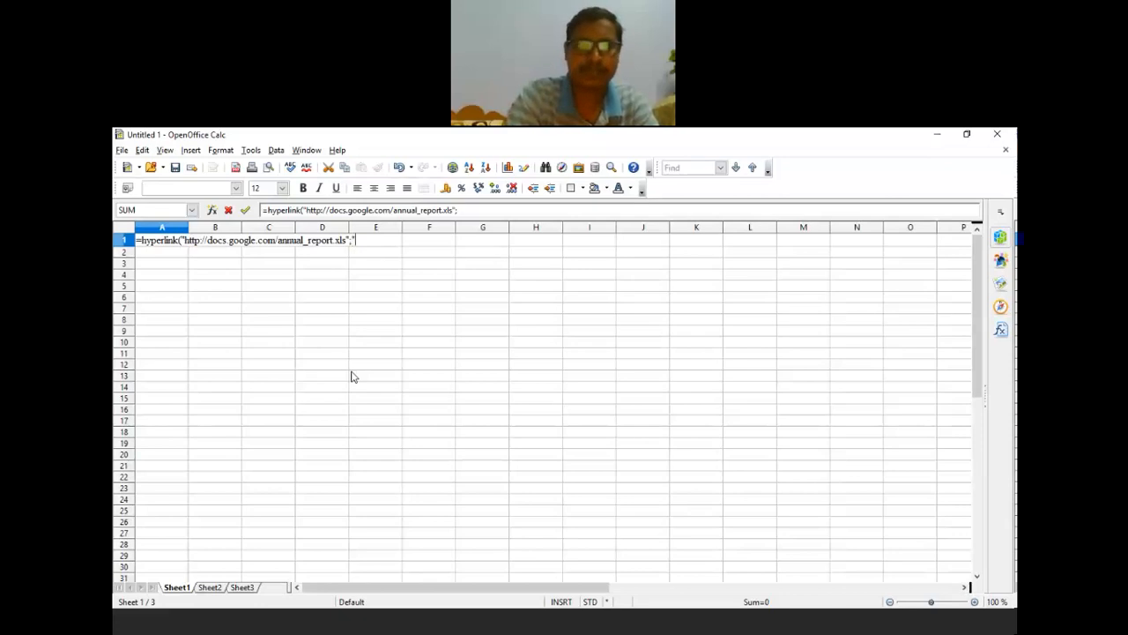
text( Annual Report)
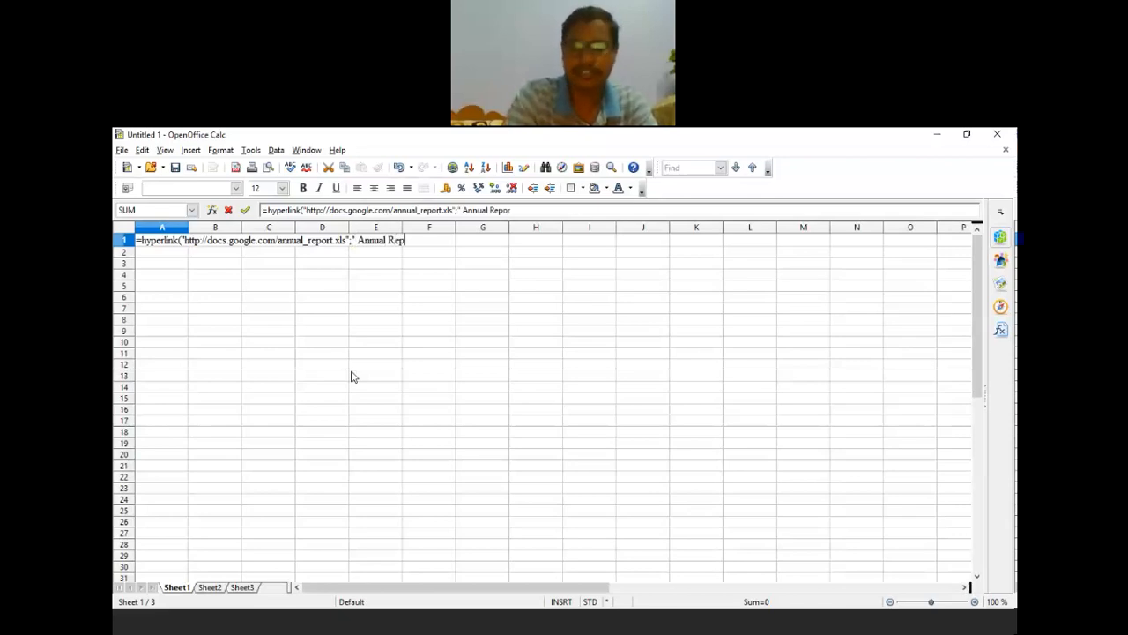
text(")
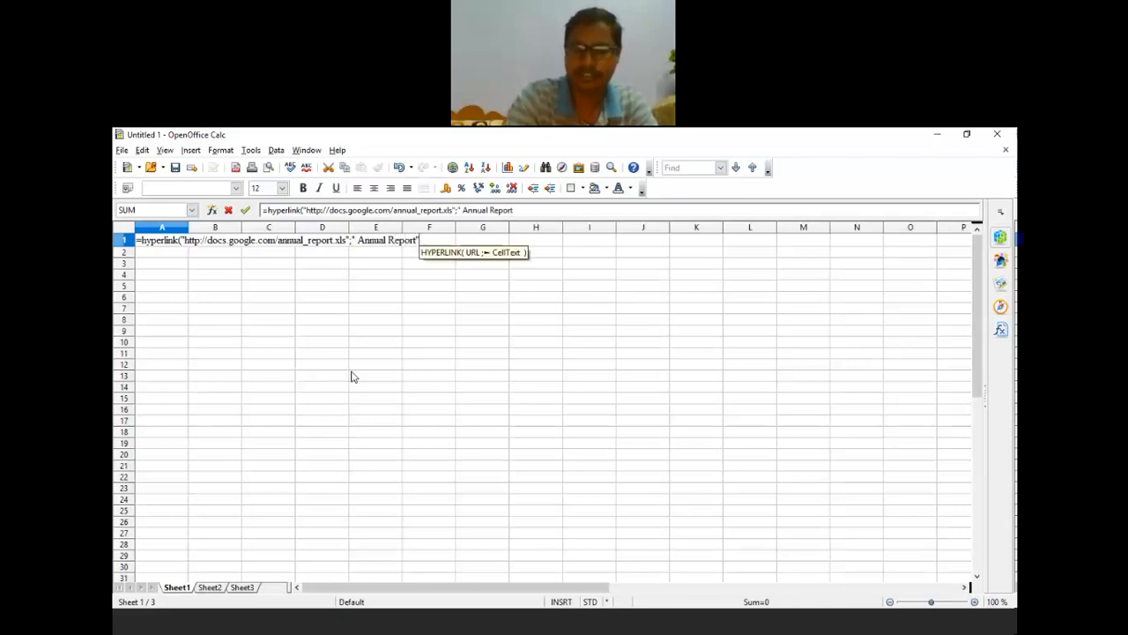
text())
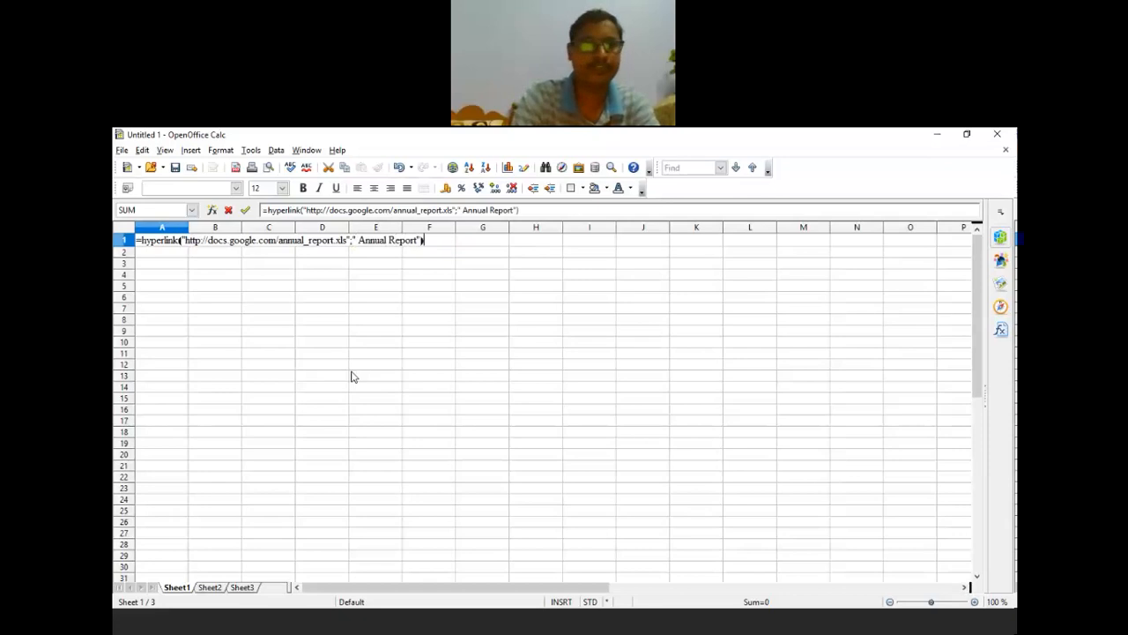
key(Return)
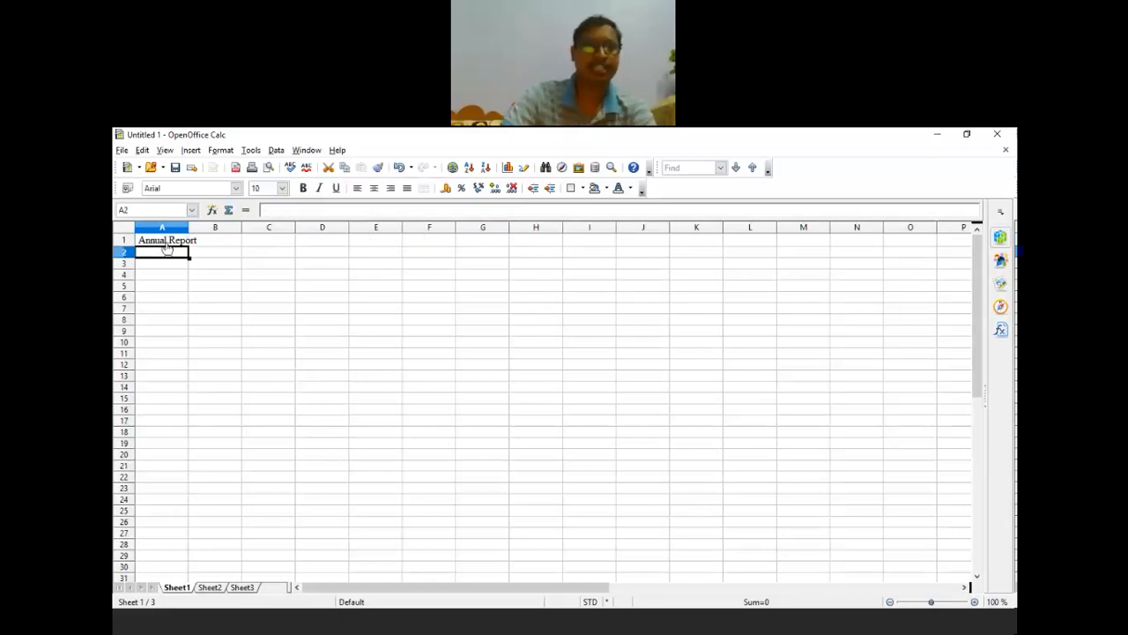
mouse_move(167, 246)
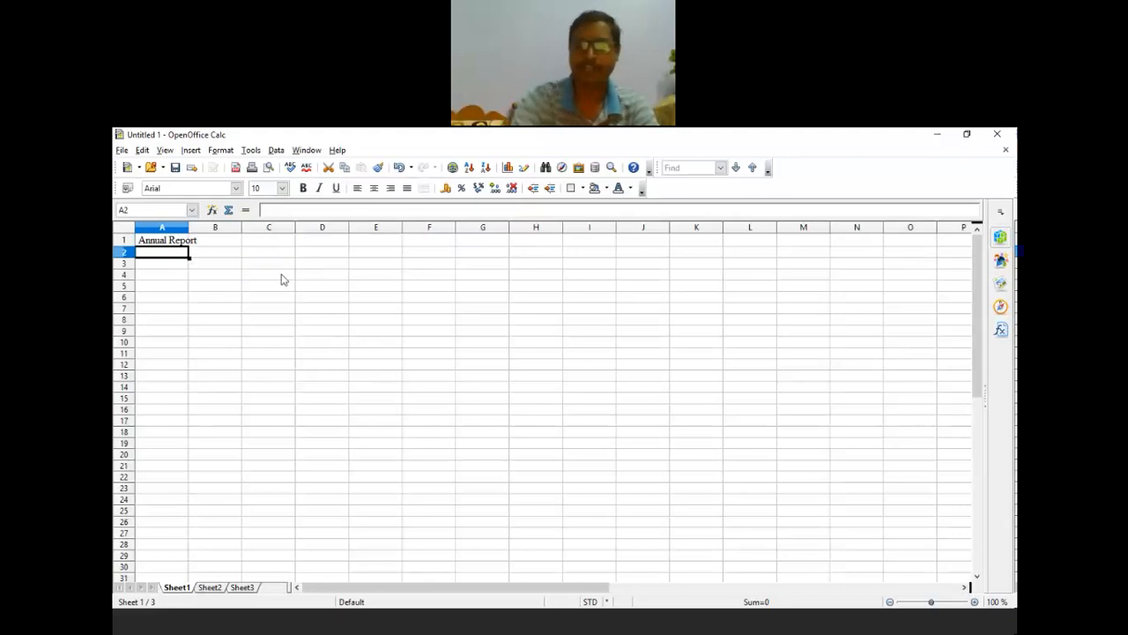
Start a HYPERLINK formula in cell A2 with an empty pair of quotes for the URL.
text(=)
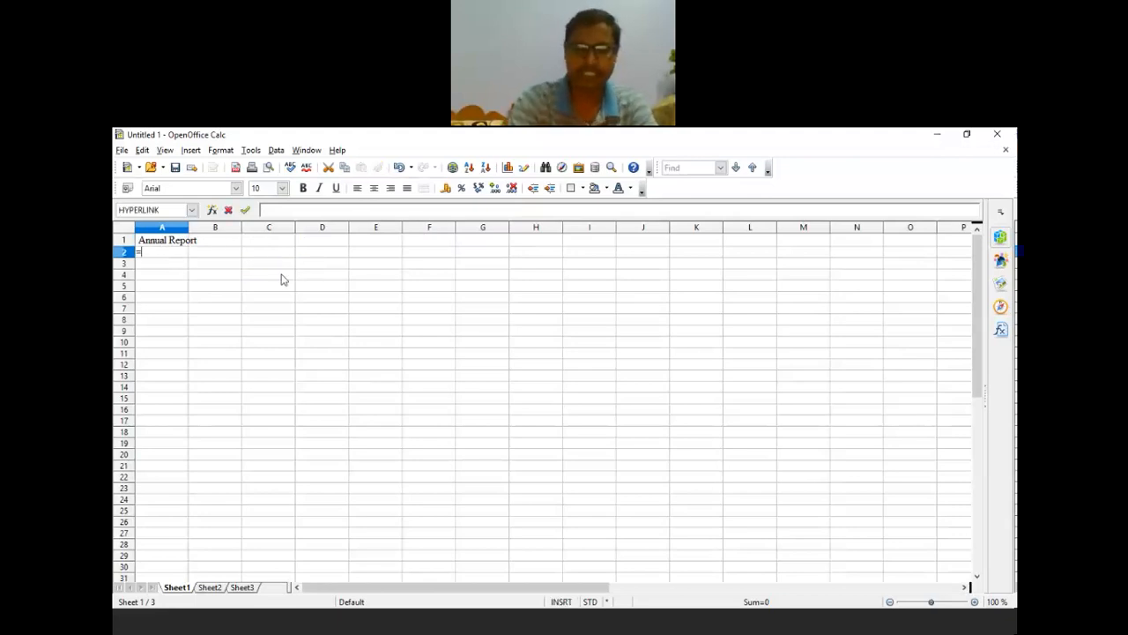
text(hy)
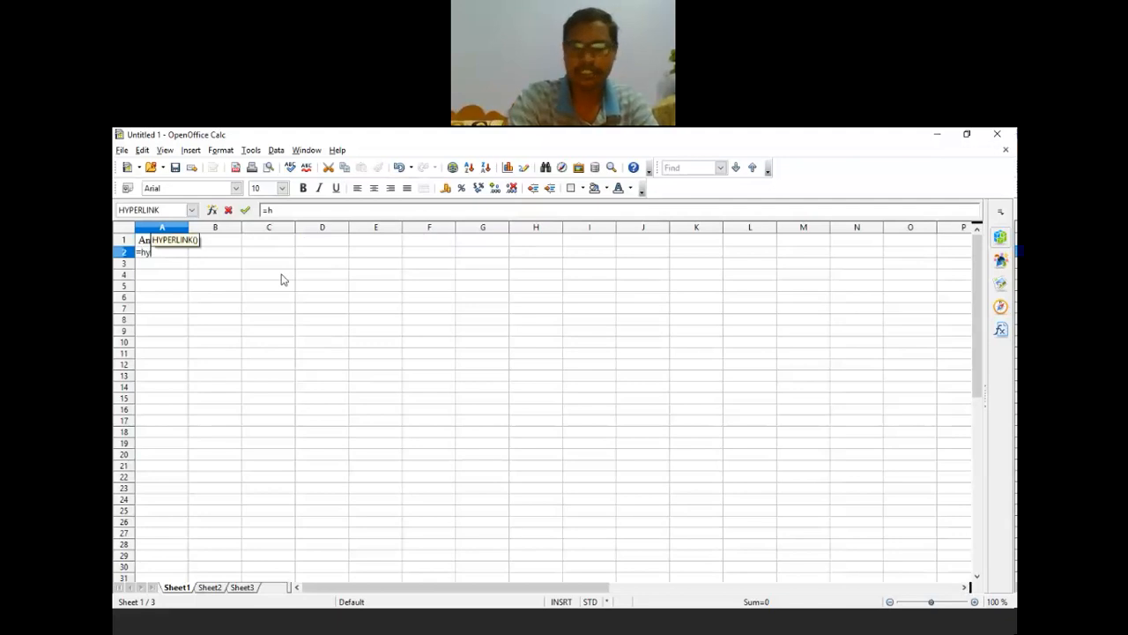
key(Return)
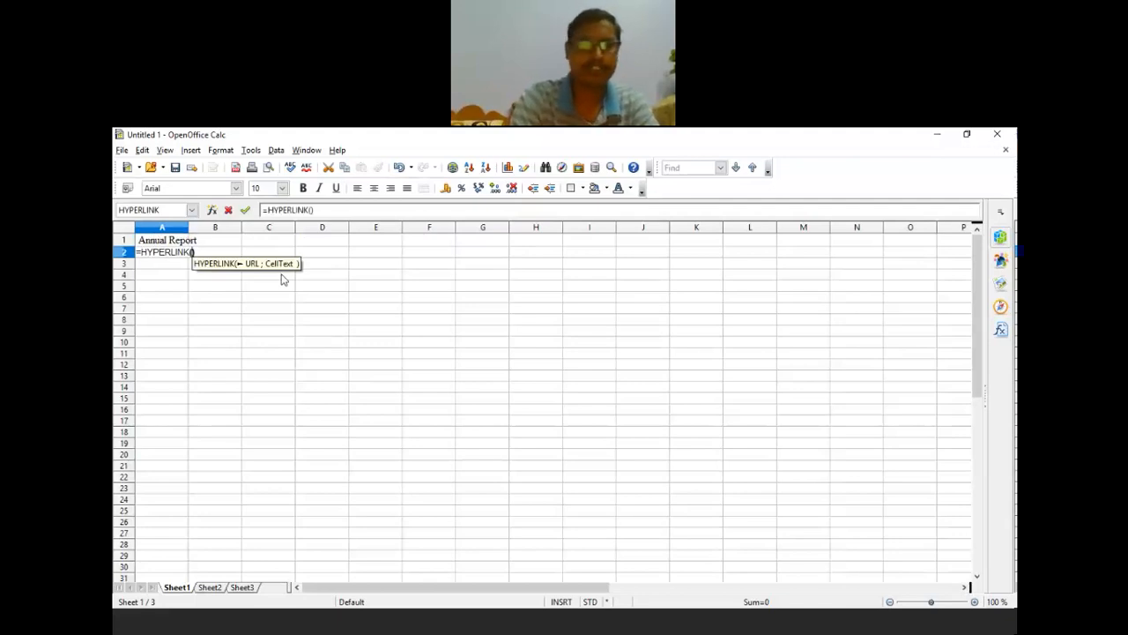
text(")
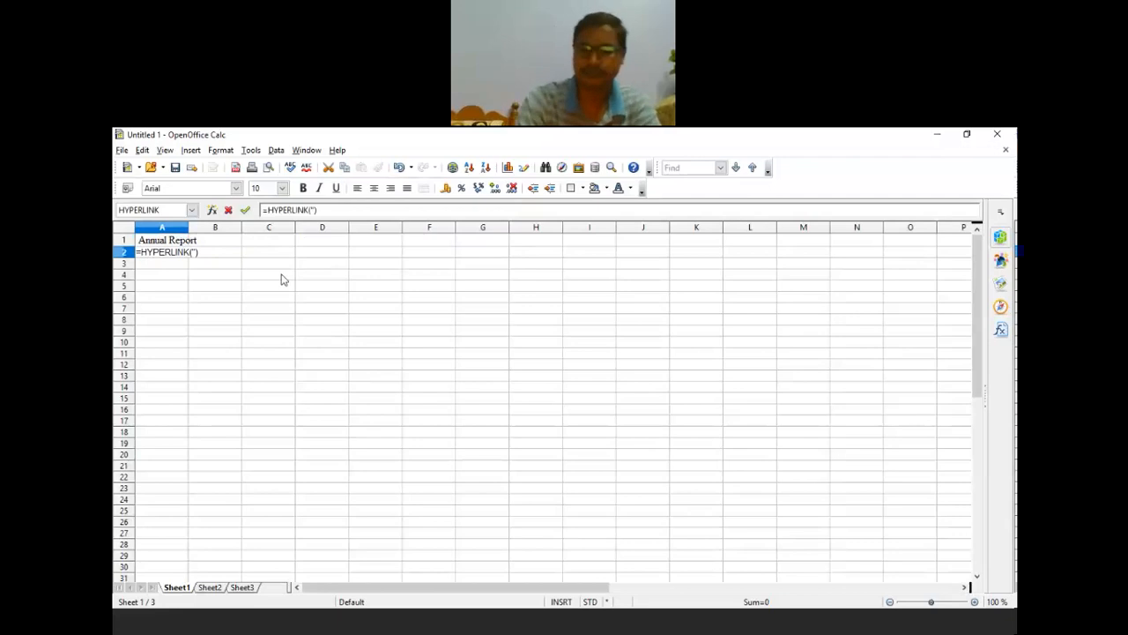
text(")
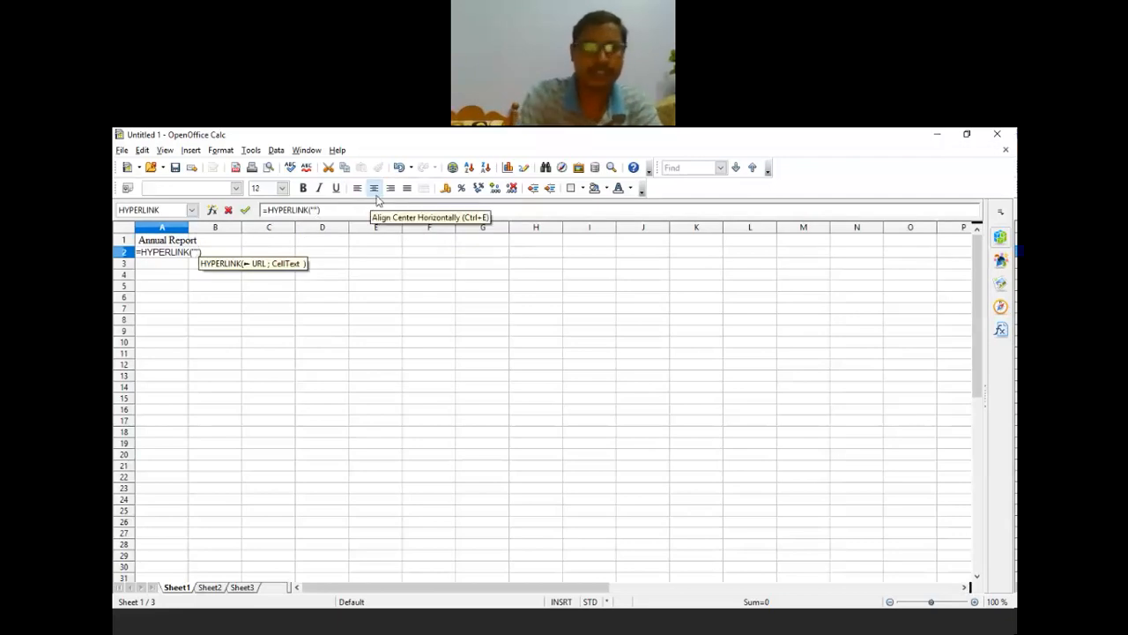
key(Right)
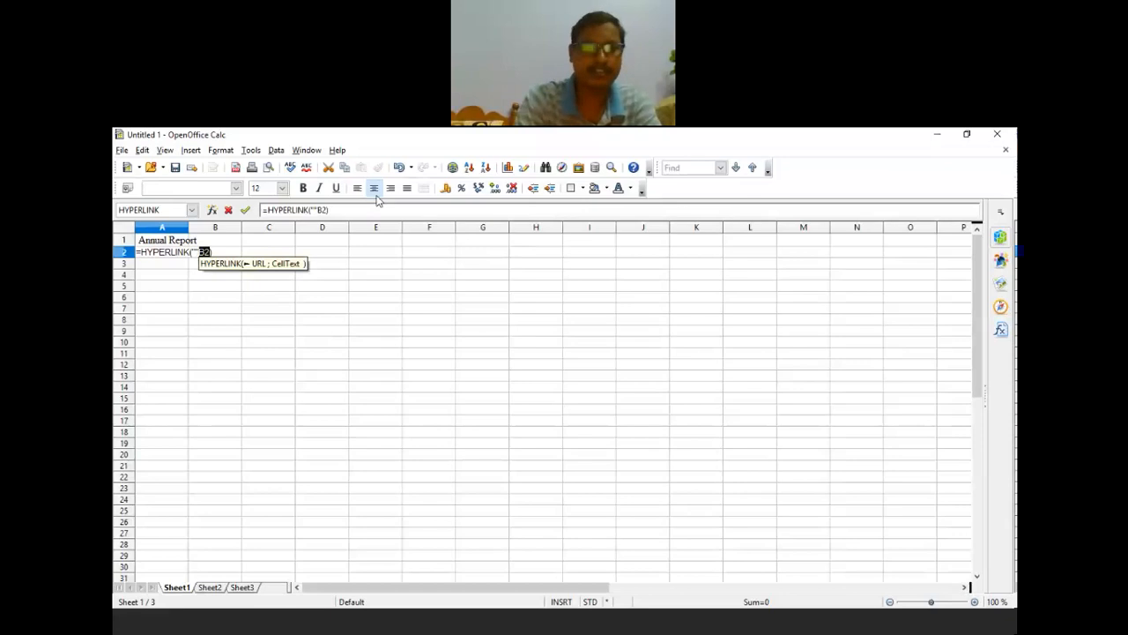
text(;)
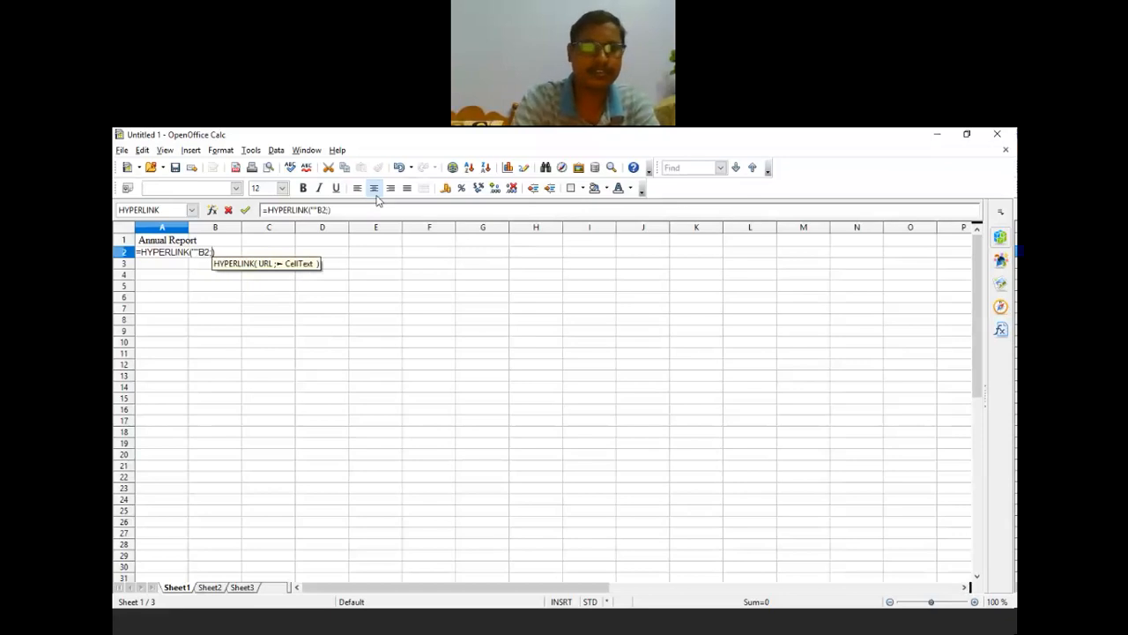
key(BackSpace)
key(BackSpace)
key(BackSpace)
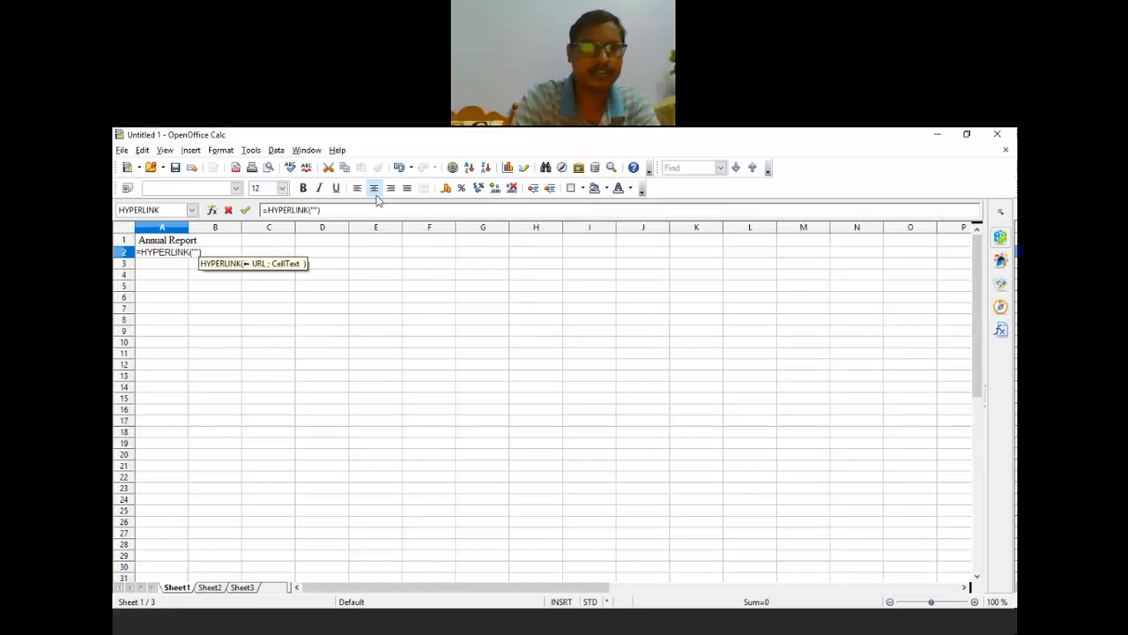
Add a semicolon and an empty pair of quotes for the cell text to A2's HYPERLINK formula.
text(;)
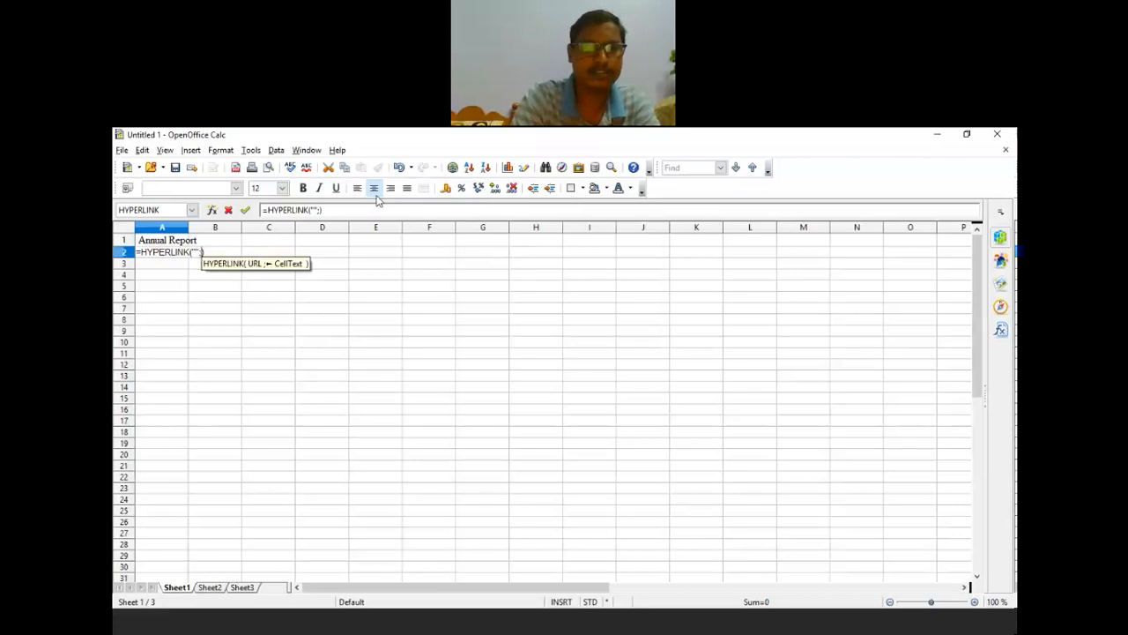
text("")
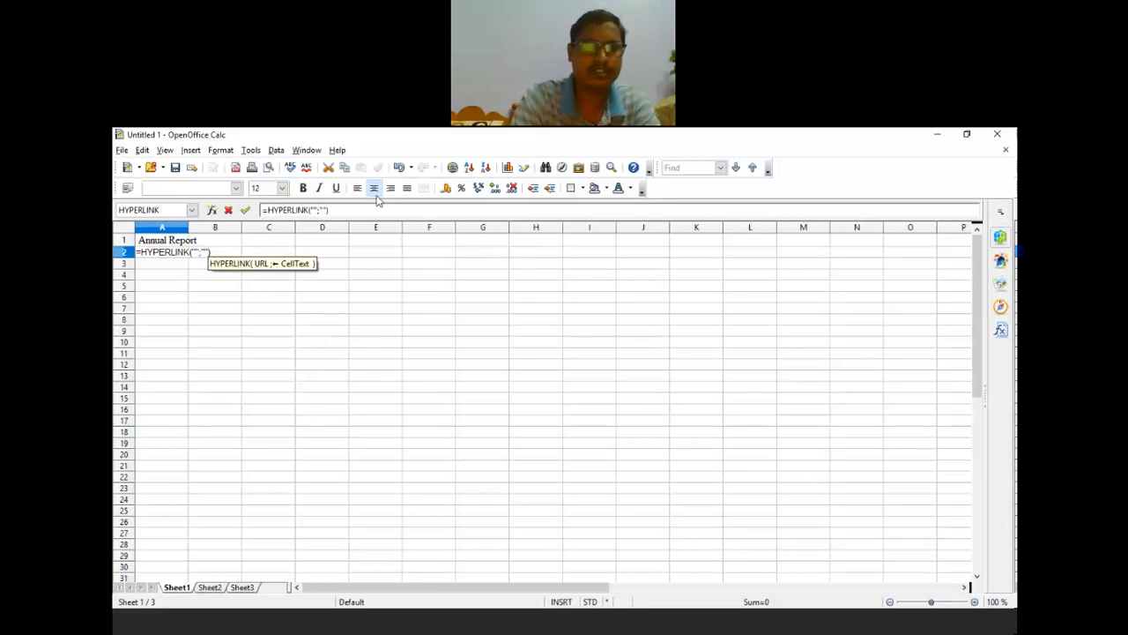
text(A)
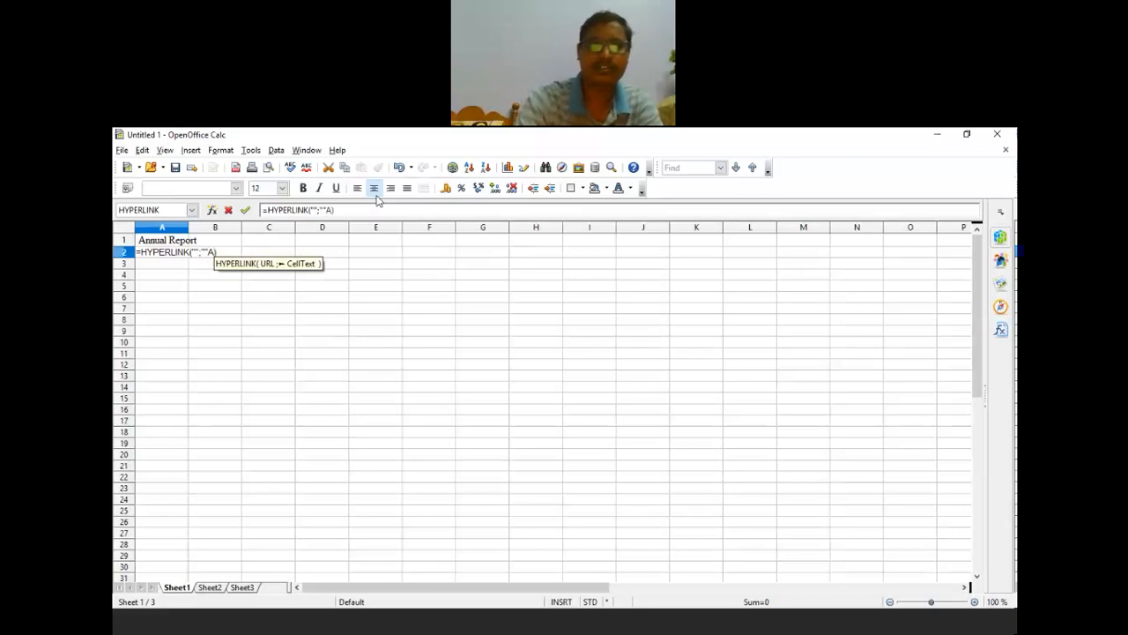
key(BackSpace)
click(313, 210)
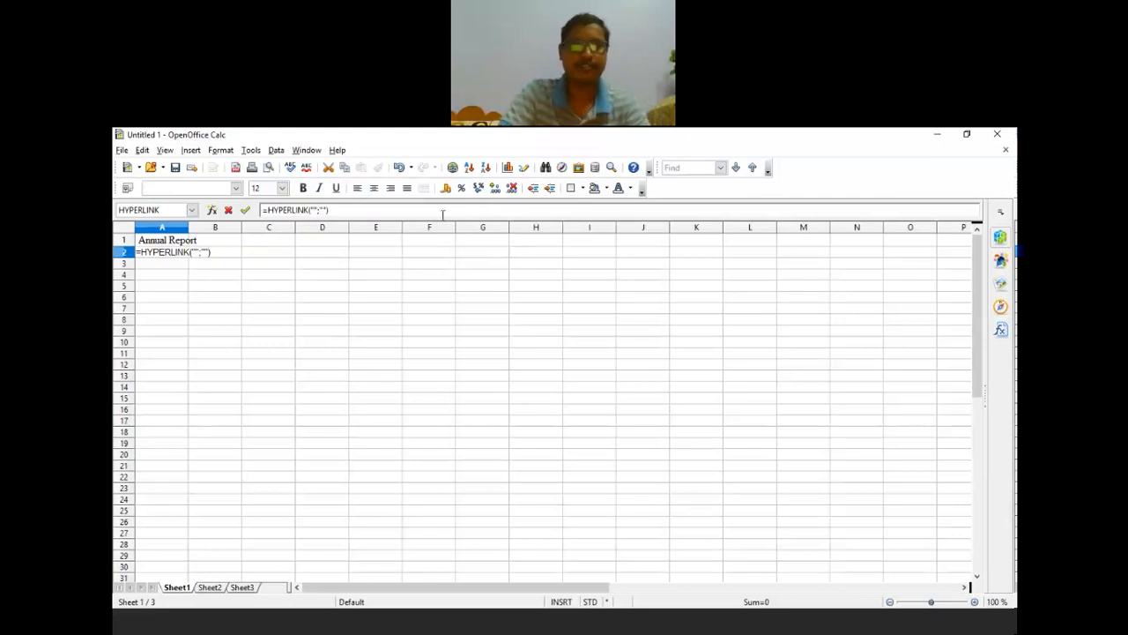
text(https://docs.google.com/forms/d/e/1FAIpQLSdxSkSeU1zyg_2st4-0-V5Lkz6RPqPbL0fd5yl1iRDxWLjh_A/viewform?usp=sf_link)
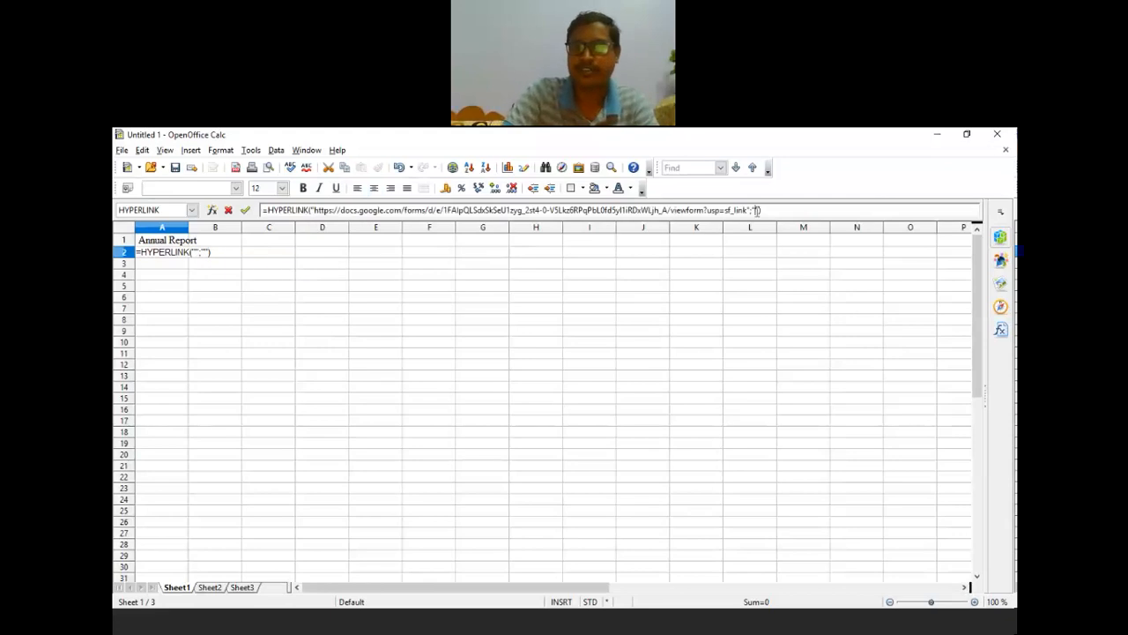
text(T)
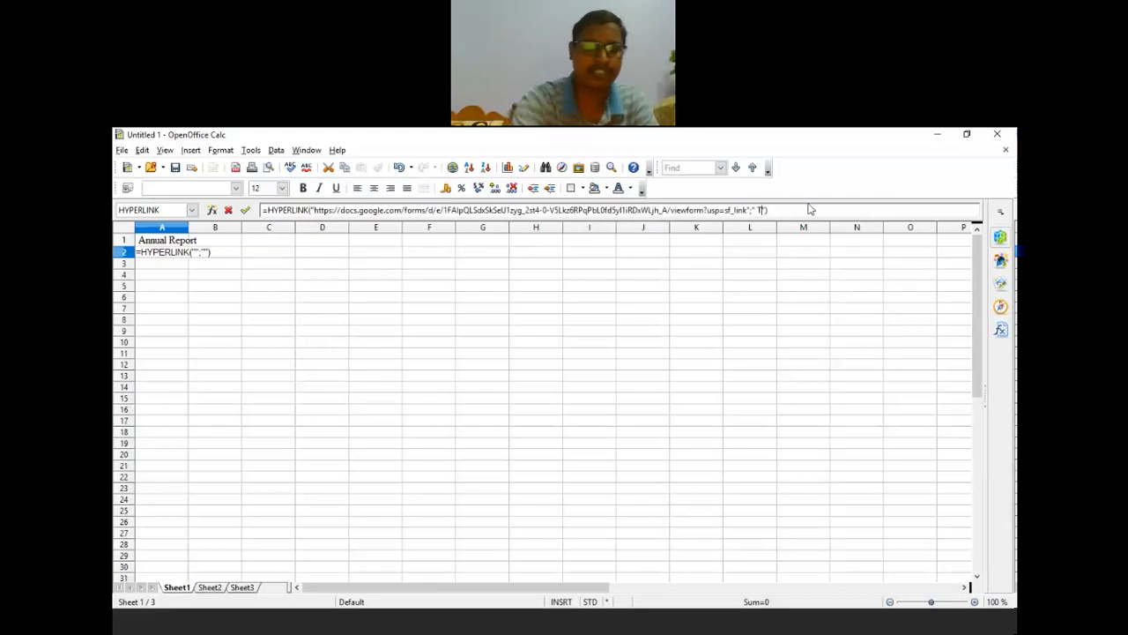
text(Est)
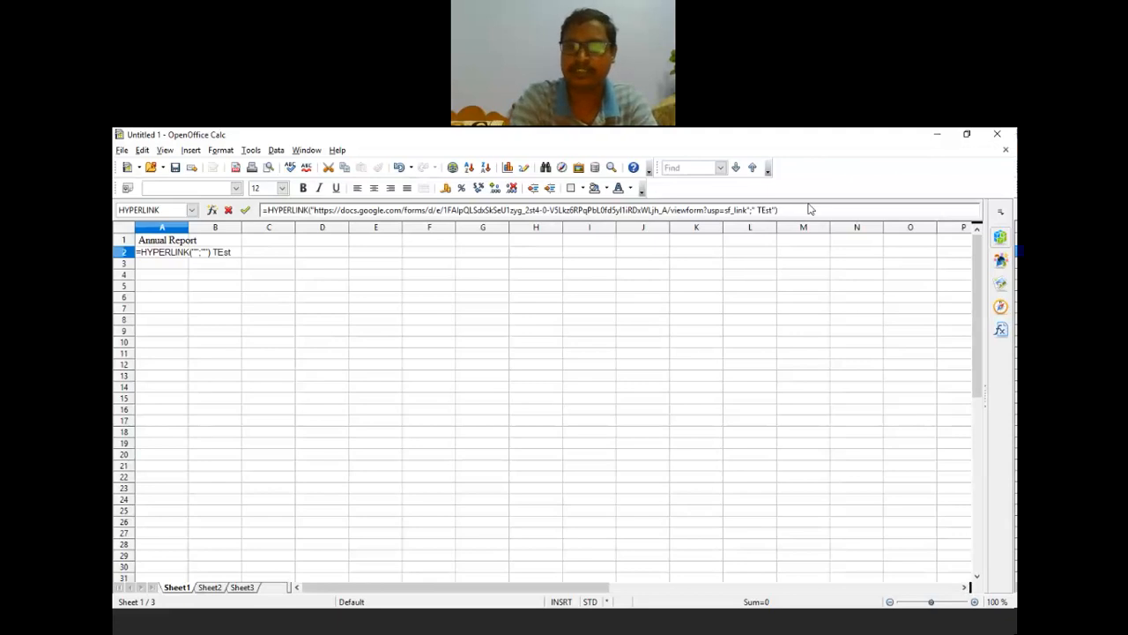
key(BackSpace)
key(BackSpace)
key(BackSpace)
text(es)
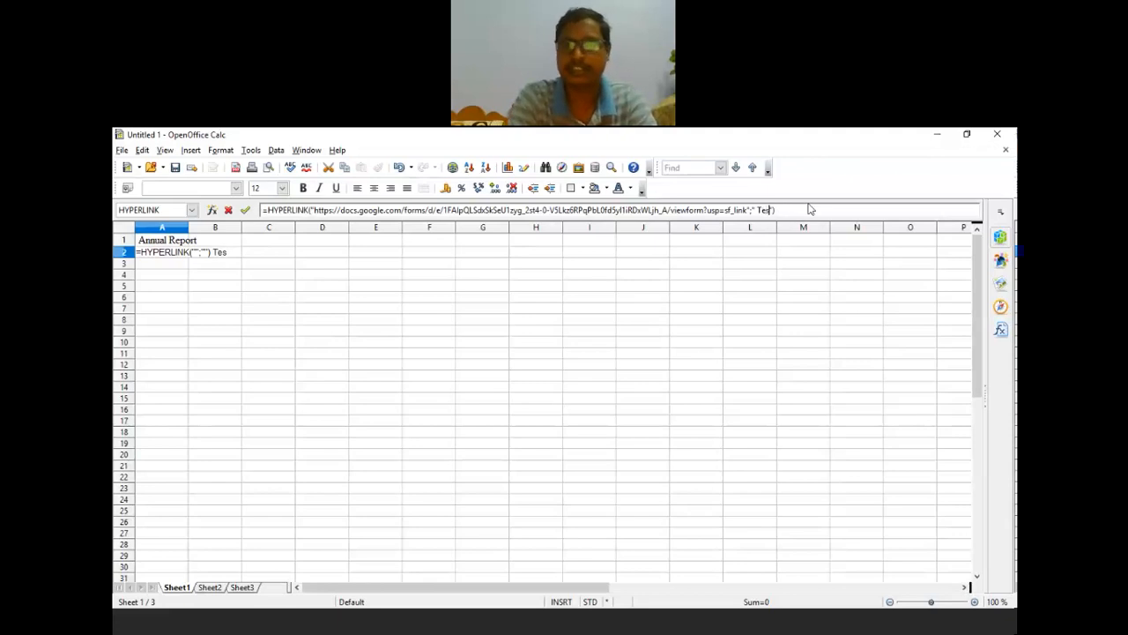
text(t-1)
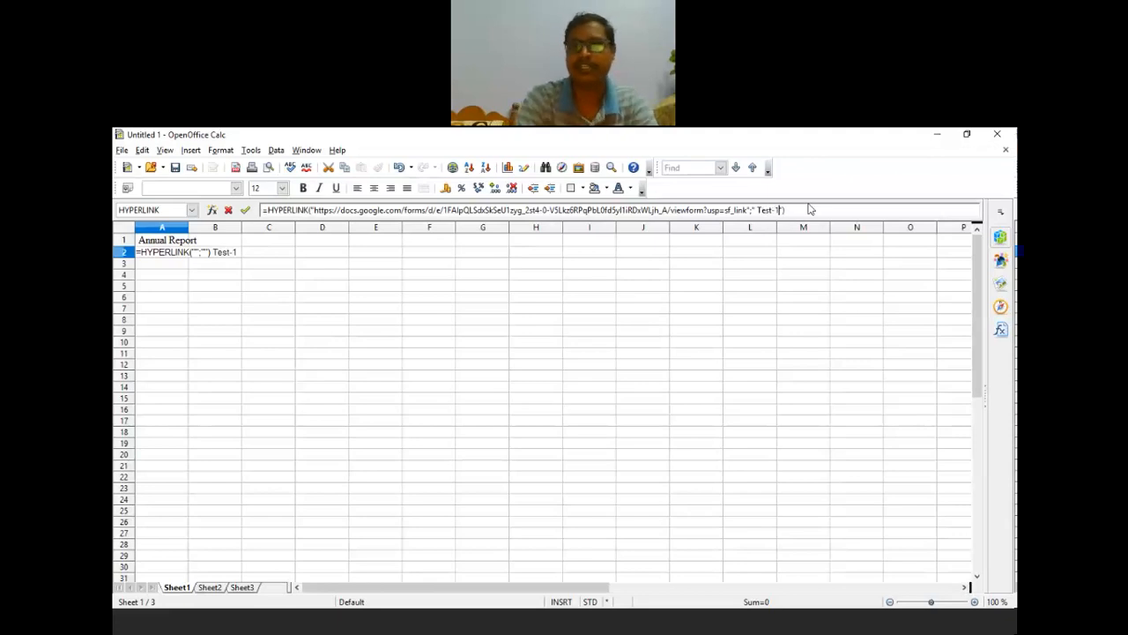
text(")
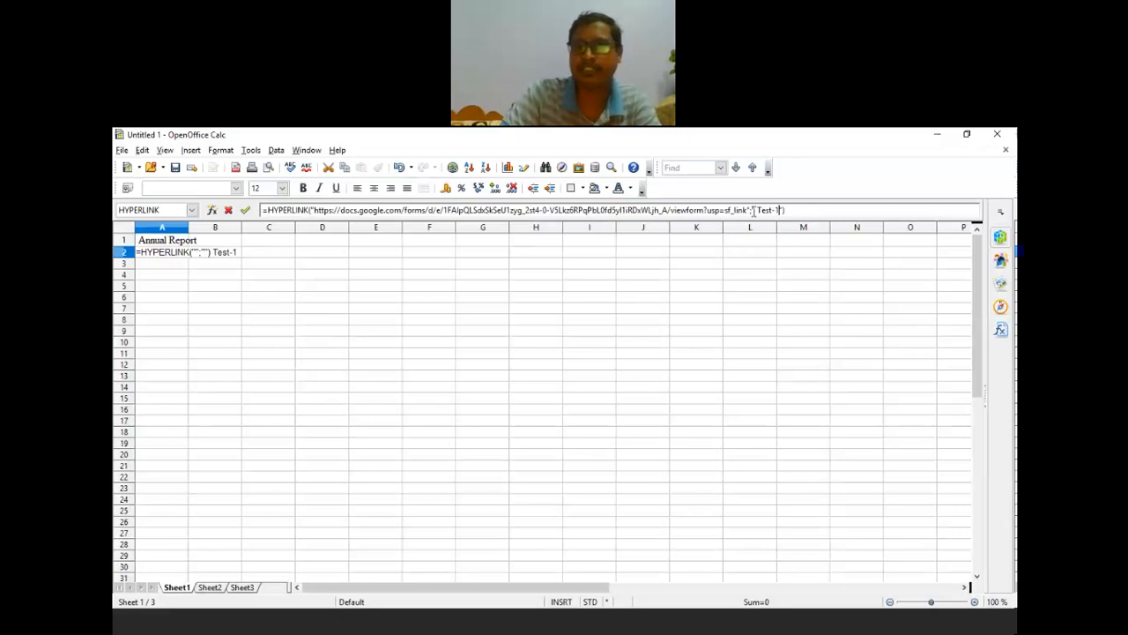
Add a space after the semicolon before the Test-1 text in A2's formula and enter it.
click(754, 210)
text(")
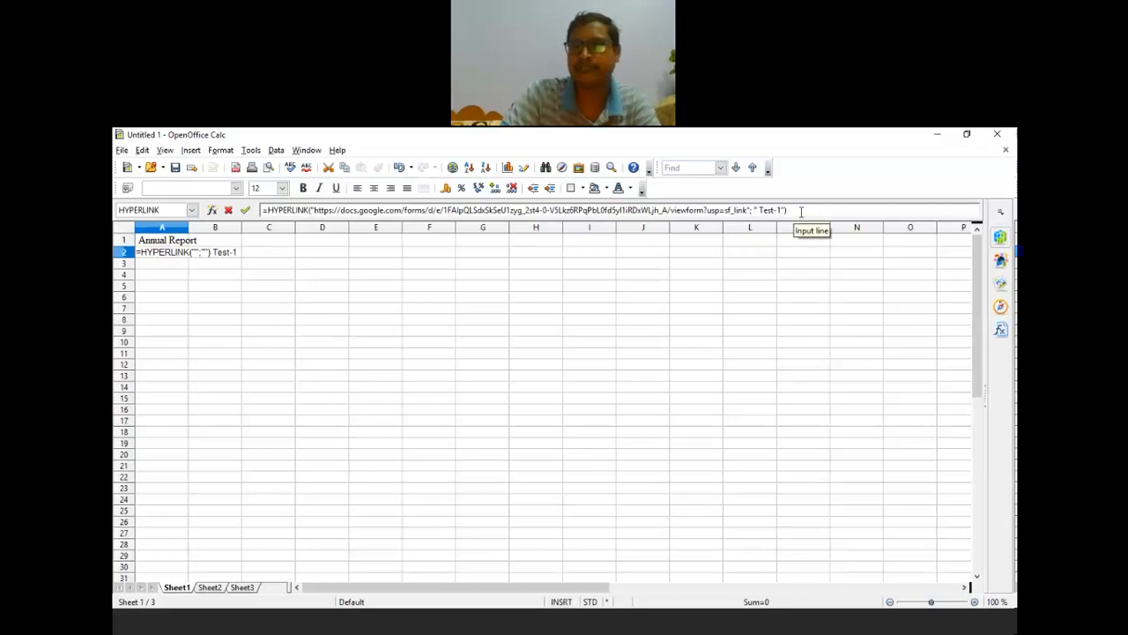
key(Return)
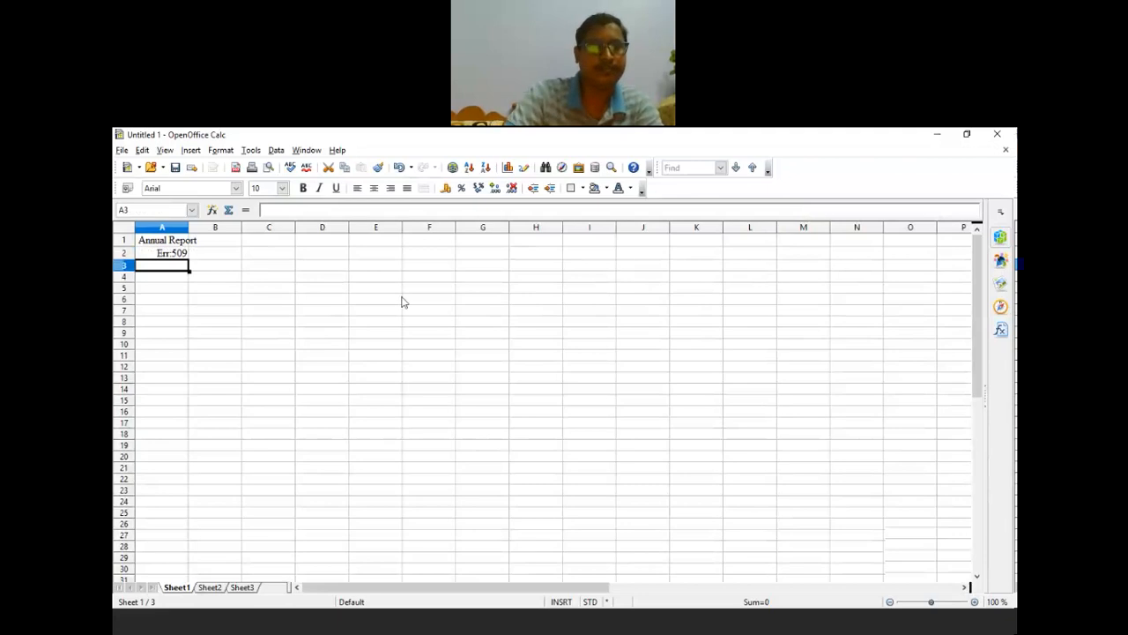
click(173, 255)
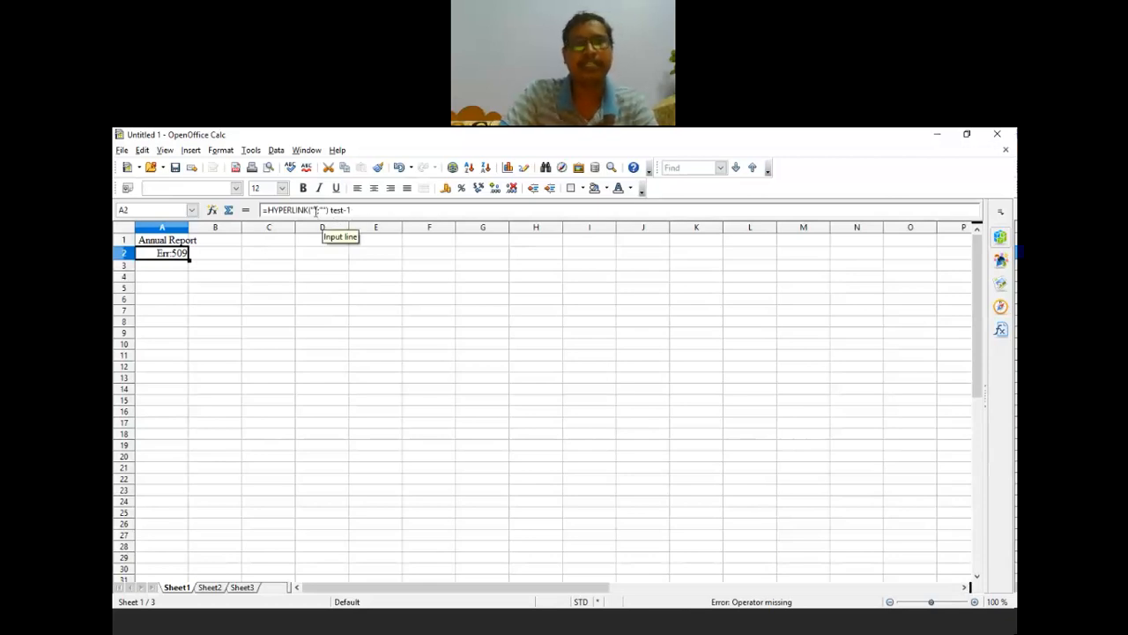
click(312, 210)
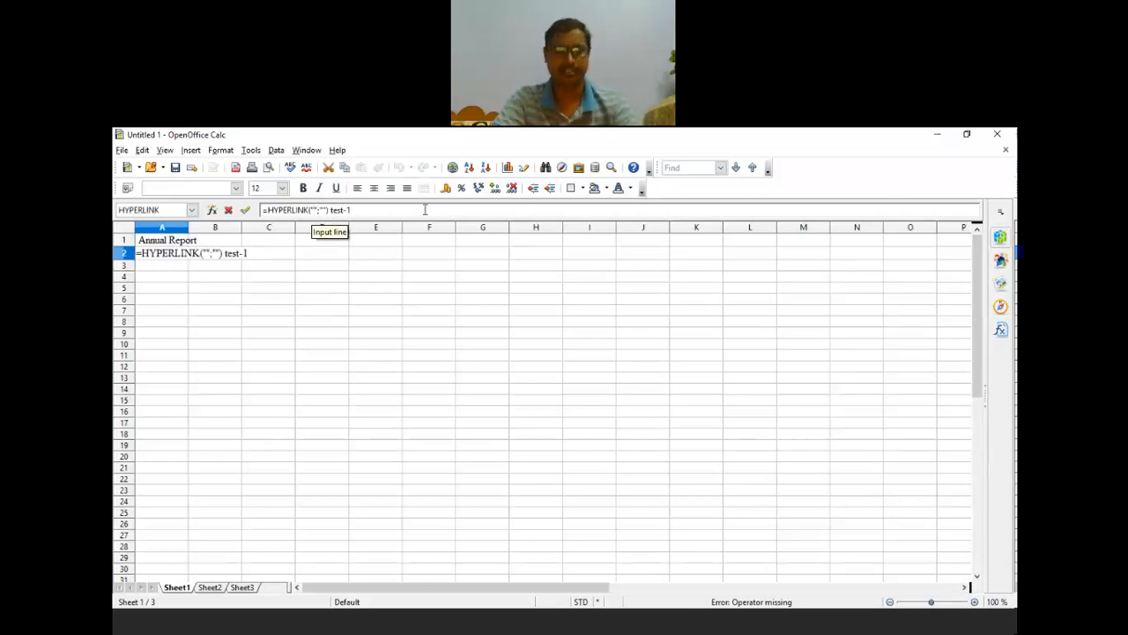
text(https://docs.google.com/forms/d/e/1FAIpQLSdxSkSeU1zyg_2st4-0-V5Lkz6RPqPbL0fd5yl1iRDxWLjh_A/viewform?usp=sf_link)
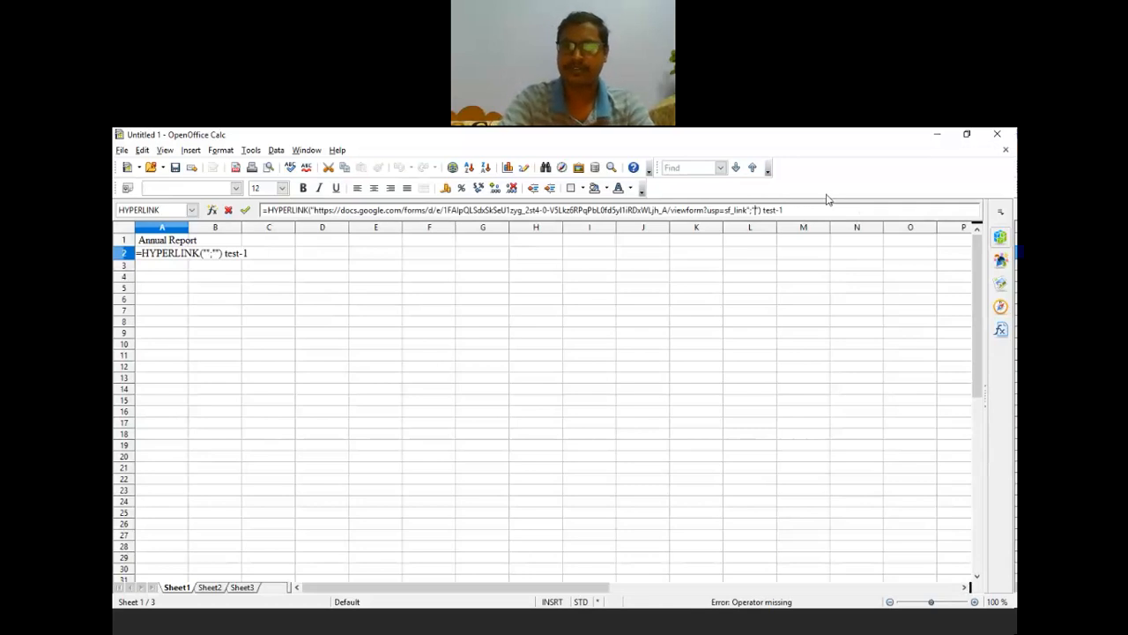
key(Delete)
key(Delete)
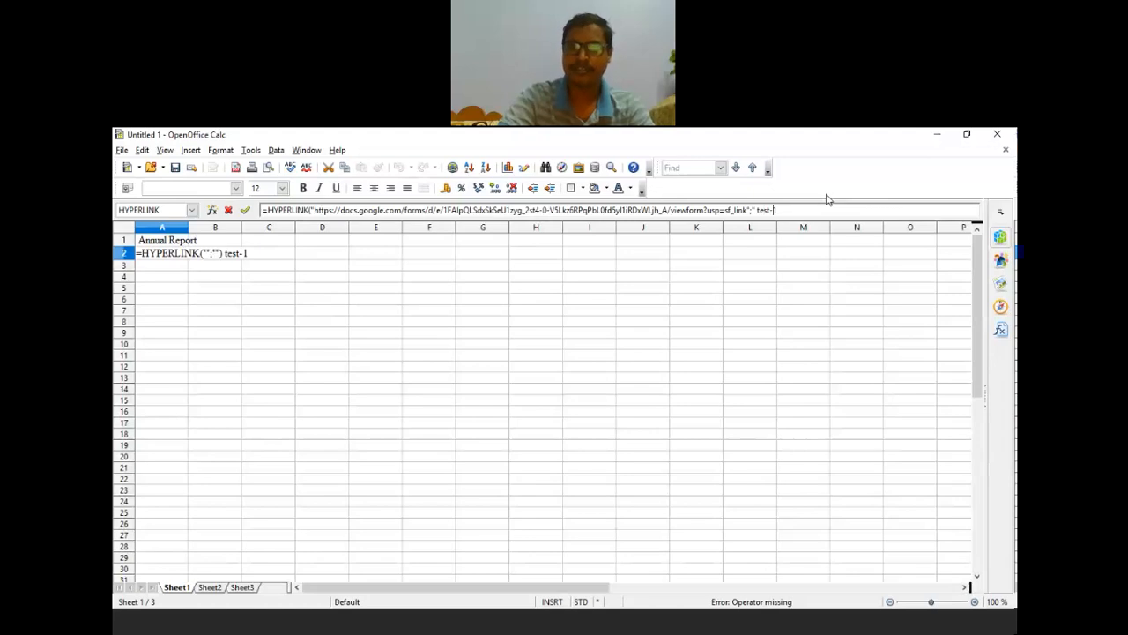
text("))
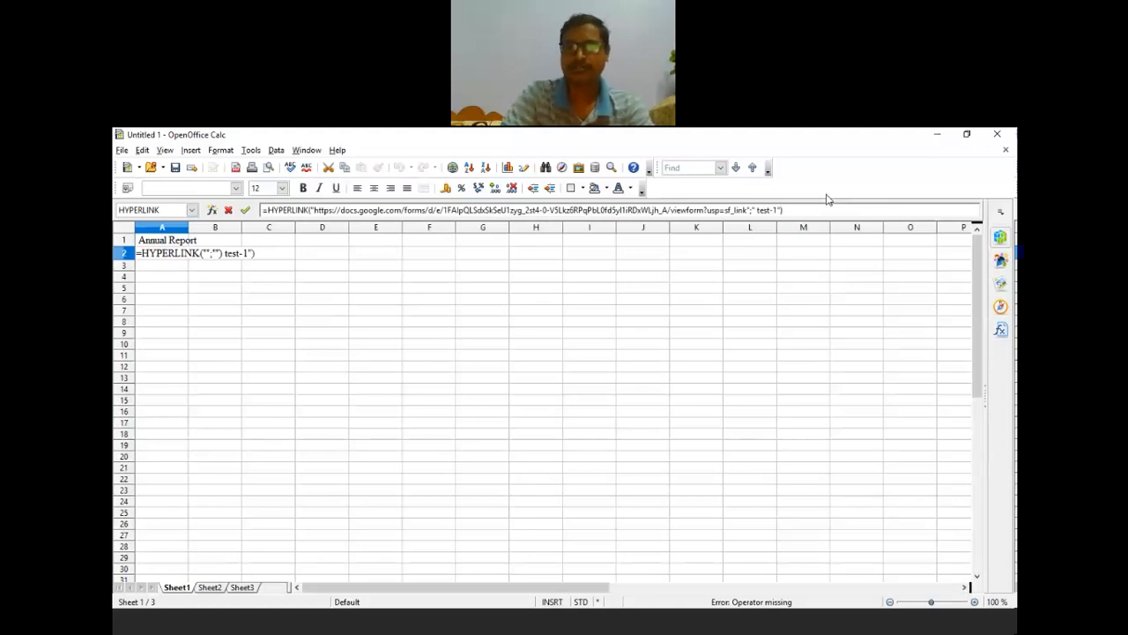
Change the cell text in A2's hyperlink formula to test 1 and enter the formula.
key(Left)
key(Left)
key(BackSpace)
key(BackSpace)
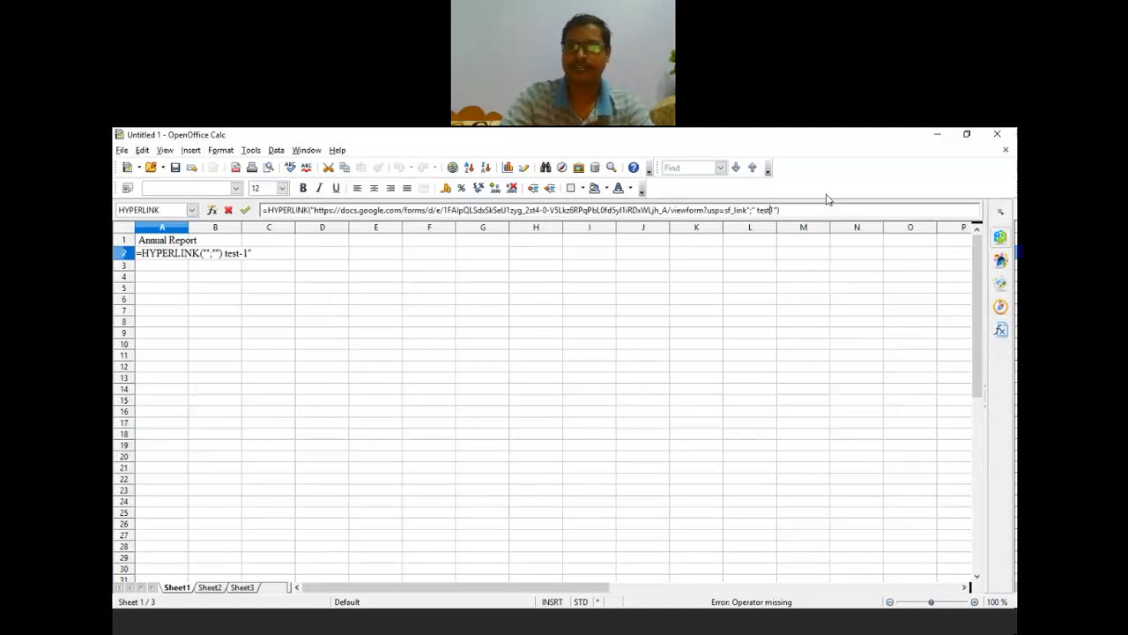
text(1)
click(805, 211)
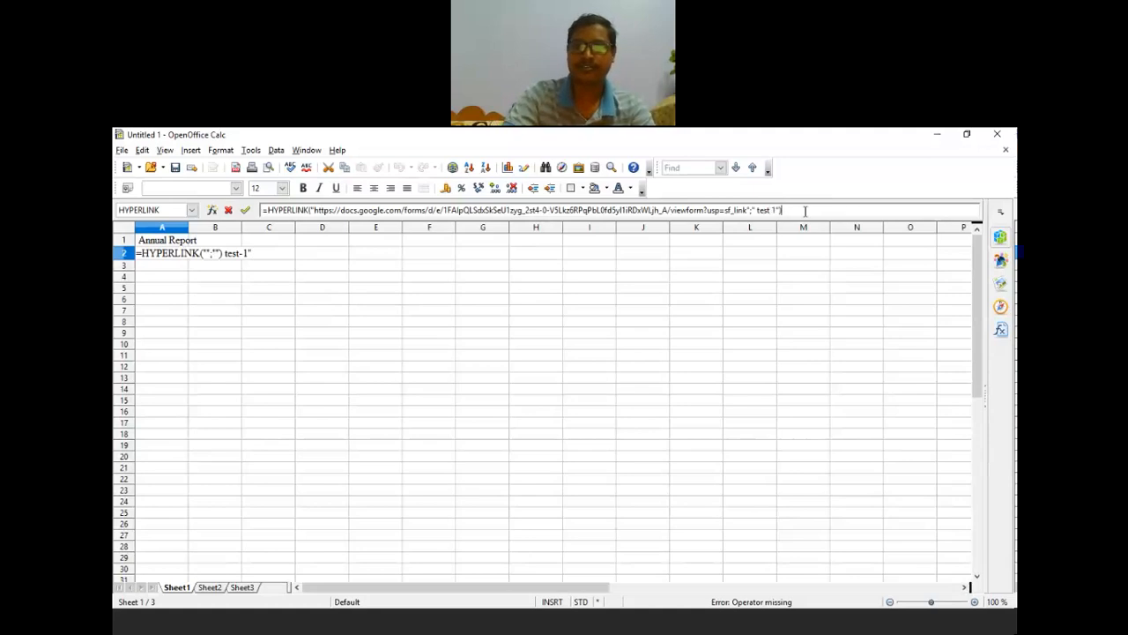
key(Return)
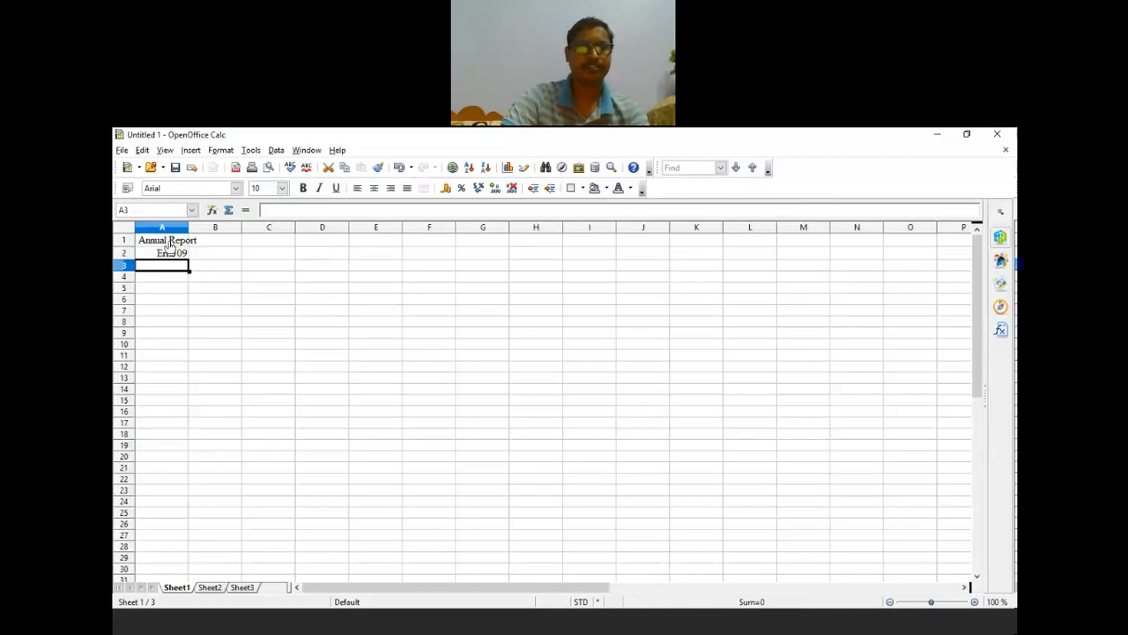
Follow the Annual Report link in A1, check the web address it opens in the browser, and return to the spreadsheet.
ctrl+click(169, 243)
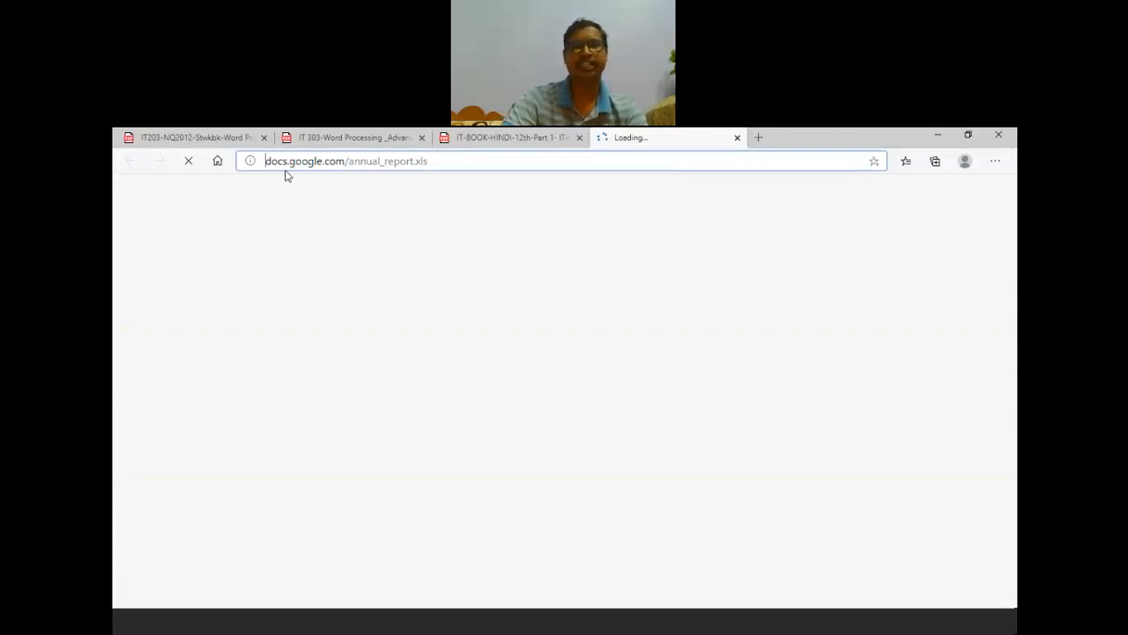
click(476, 164)
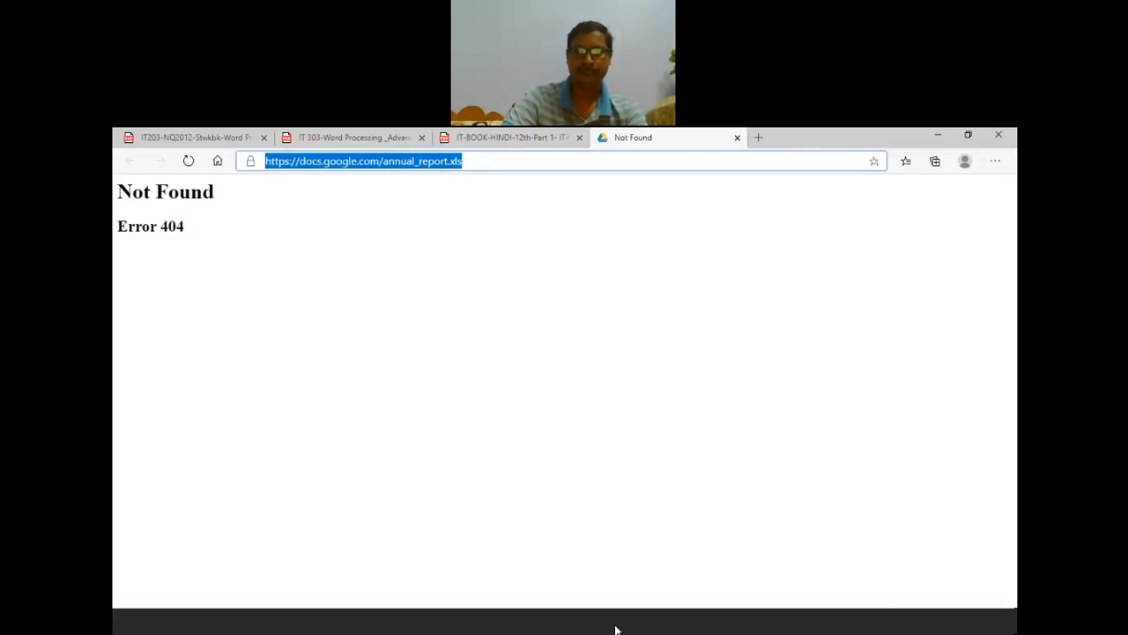
click(544, 628)
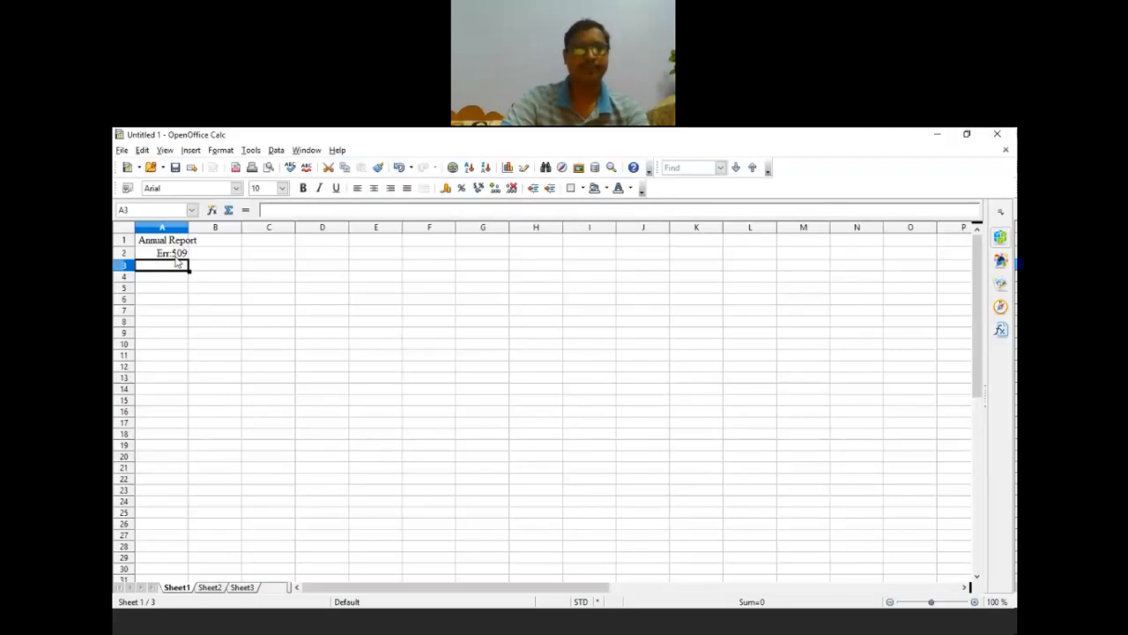
mouse_move(157, 244)
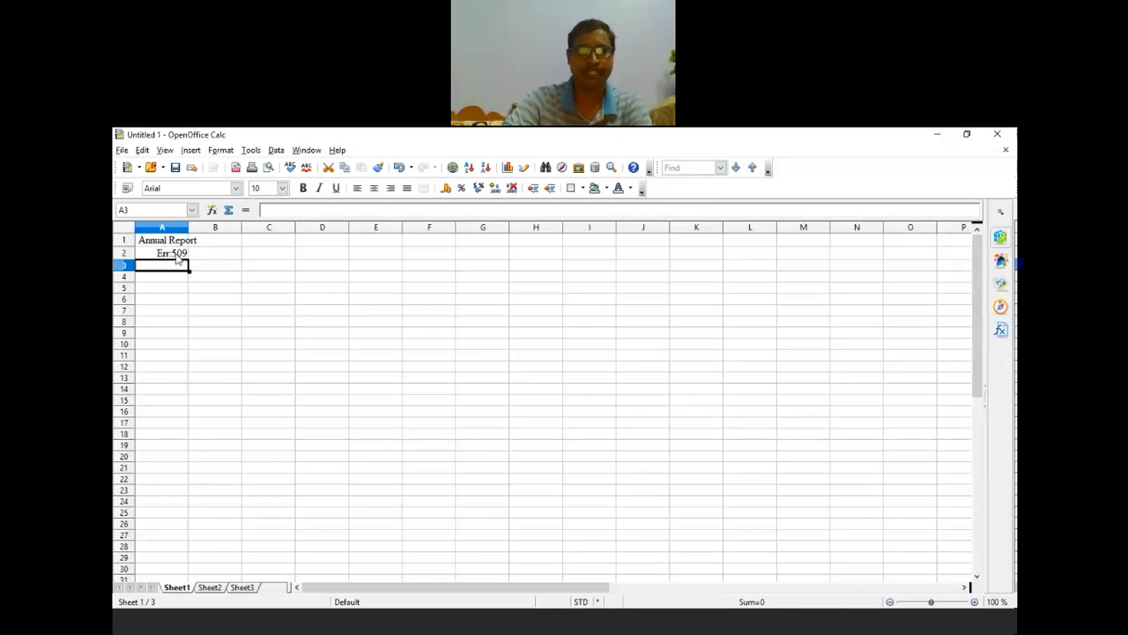
Remove the stray test-1 text and quotes after the closing parenthesis in A2's HYPERLINK formula and enter it.
click(176, 255)
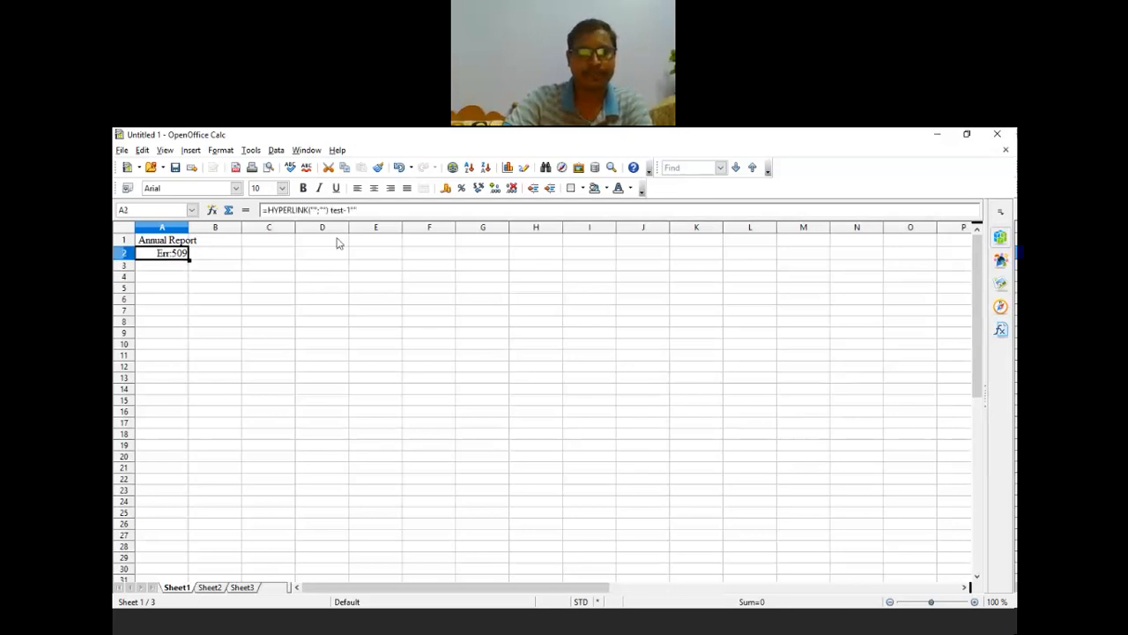
click(360, 210)
click(372, 212)
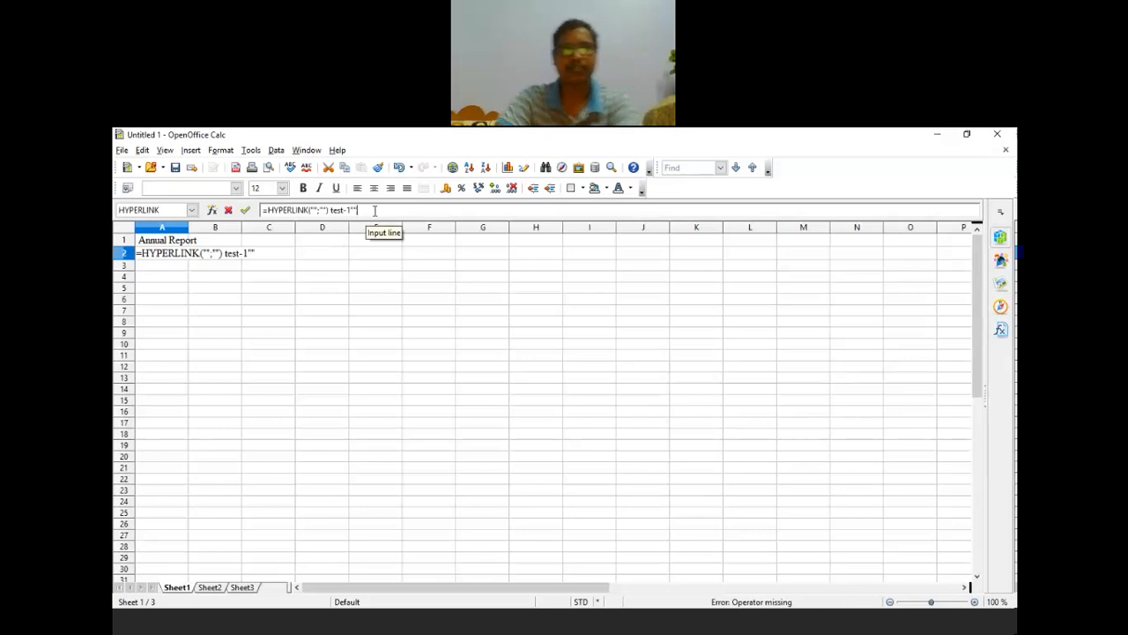
key(BackSpace)
key(BackSpace)
key(BackSpace)
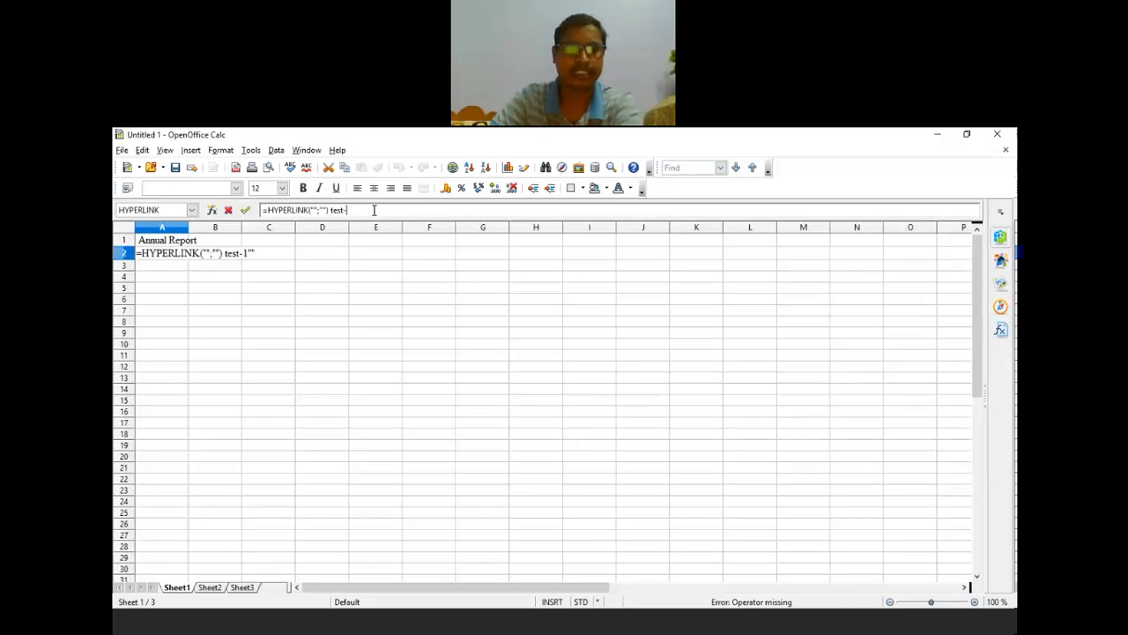
key(BackSpace)
key(BackSpace)
key(BackSpace)
key(BackSpace)
key(BackSpace)
key(BackSpace)
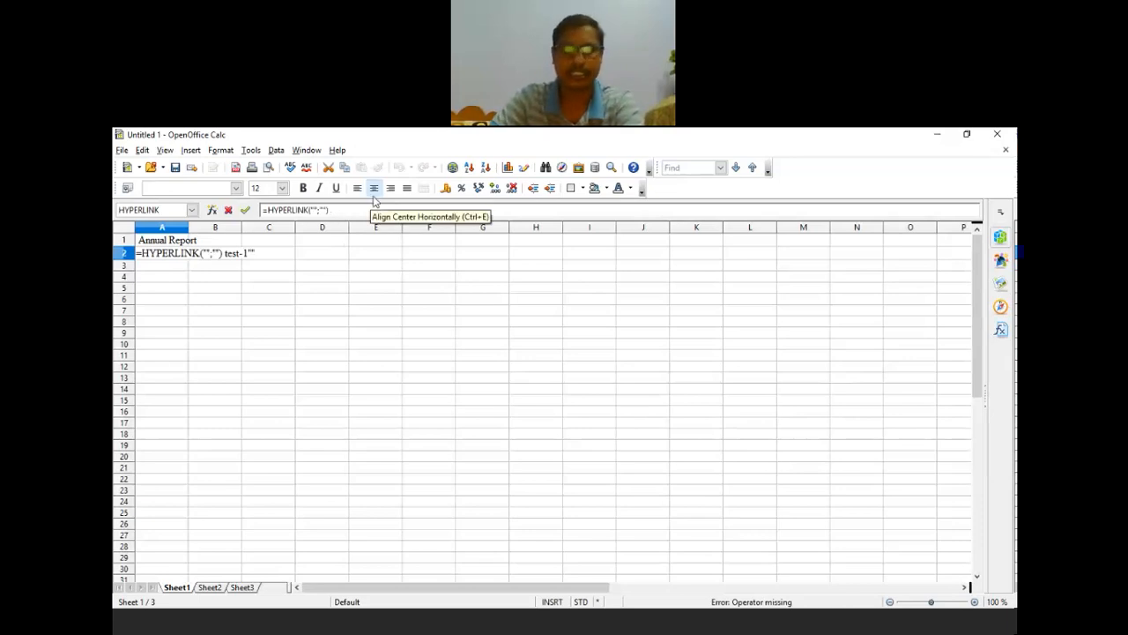
key(Return)
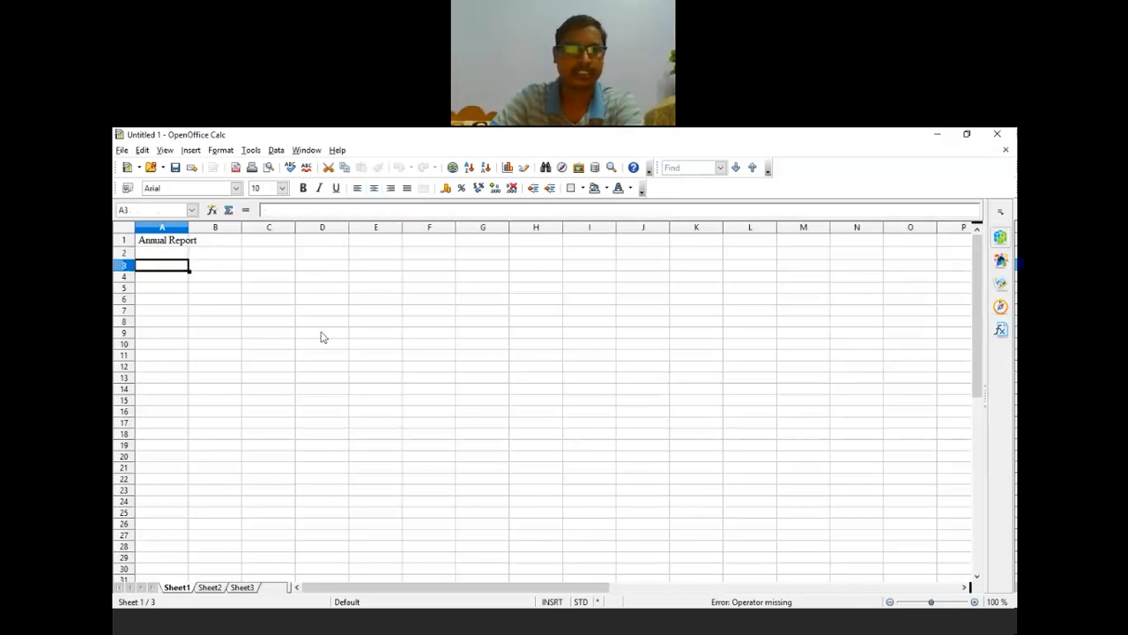
Try a reference to cell A1 of Sheet2 as the link address in A2's HYPERLINK formula.
click(180, 253)
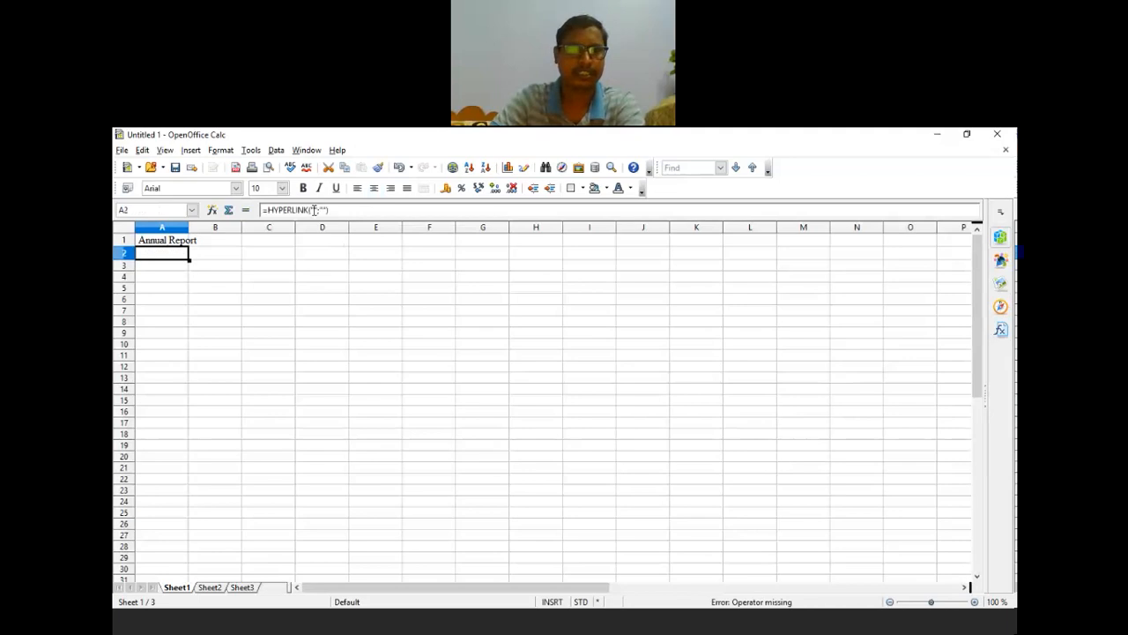
double_click(179, 253)
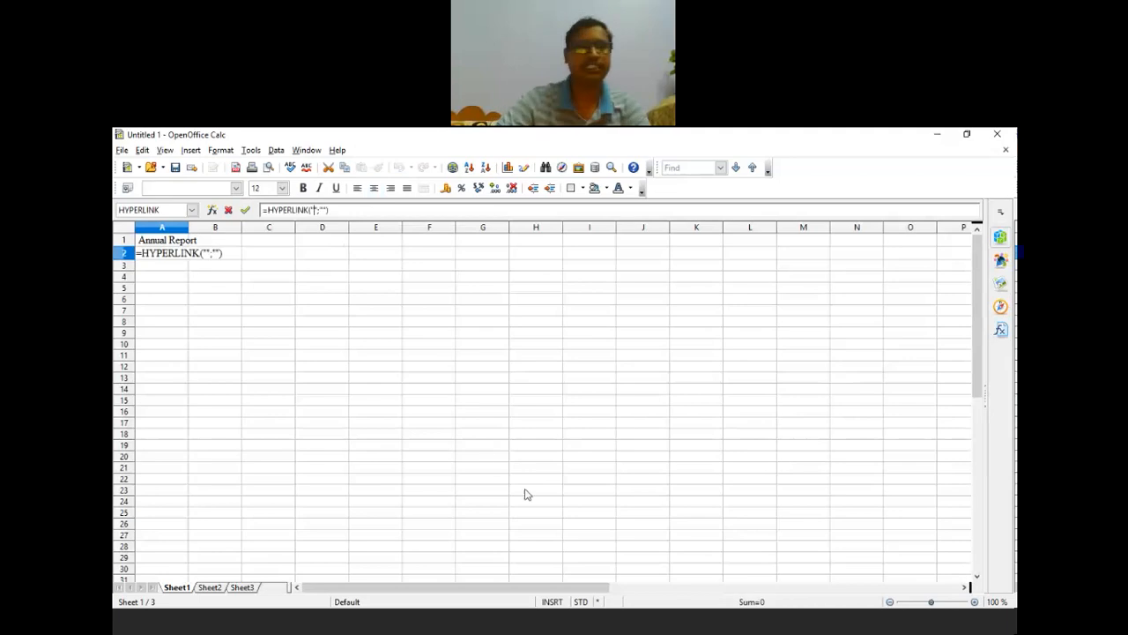
click(429, 422)
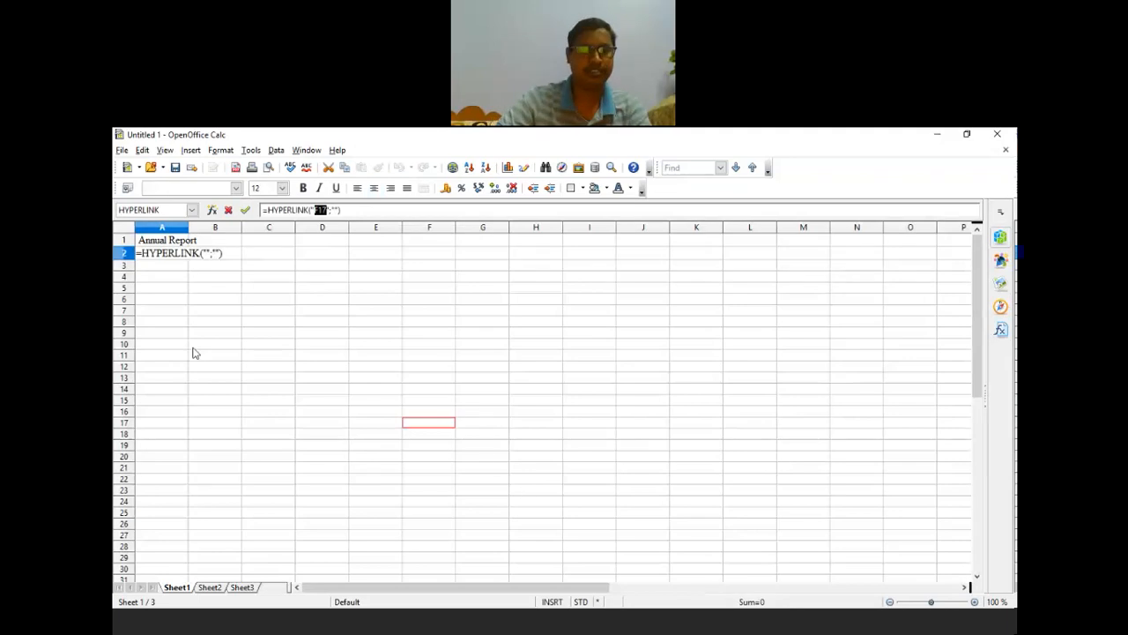
click(211, 588)
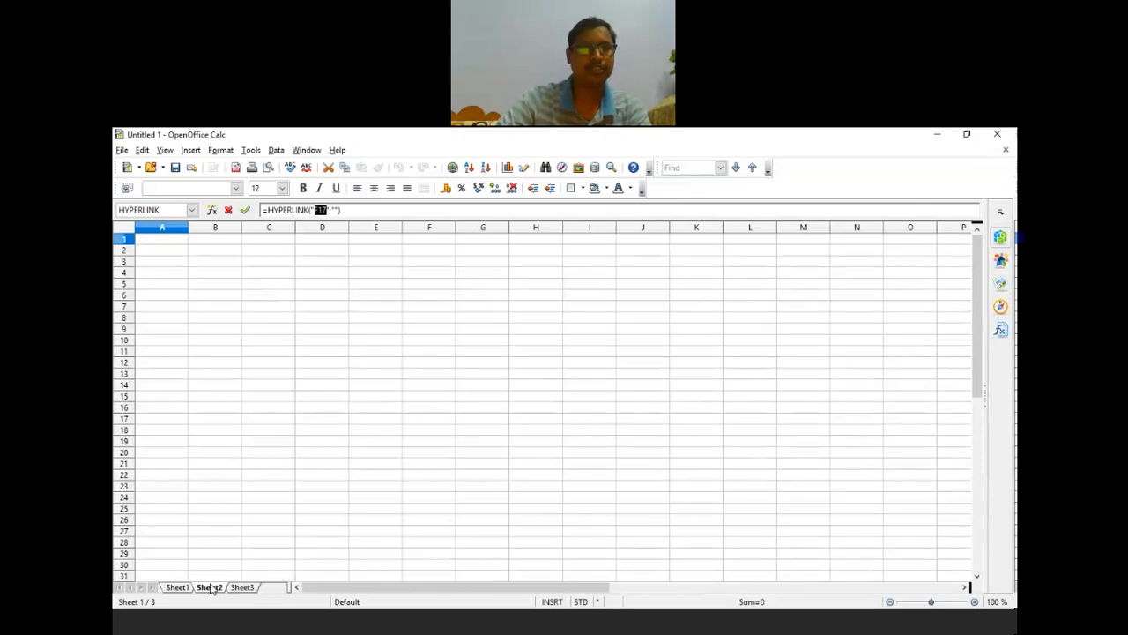
click(168, 245)
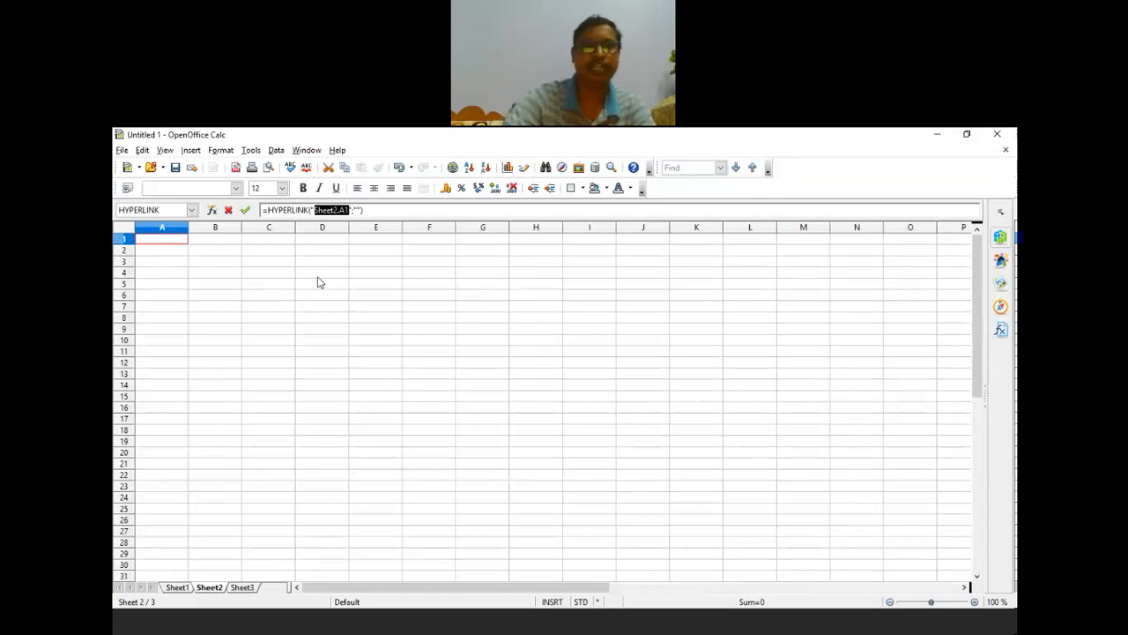
click(175, 586)
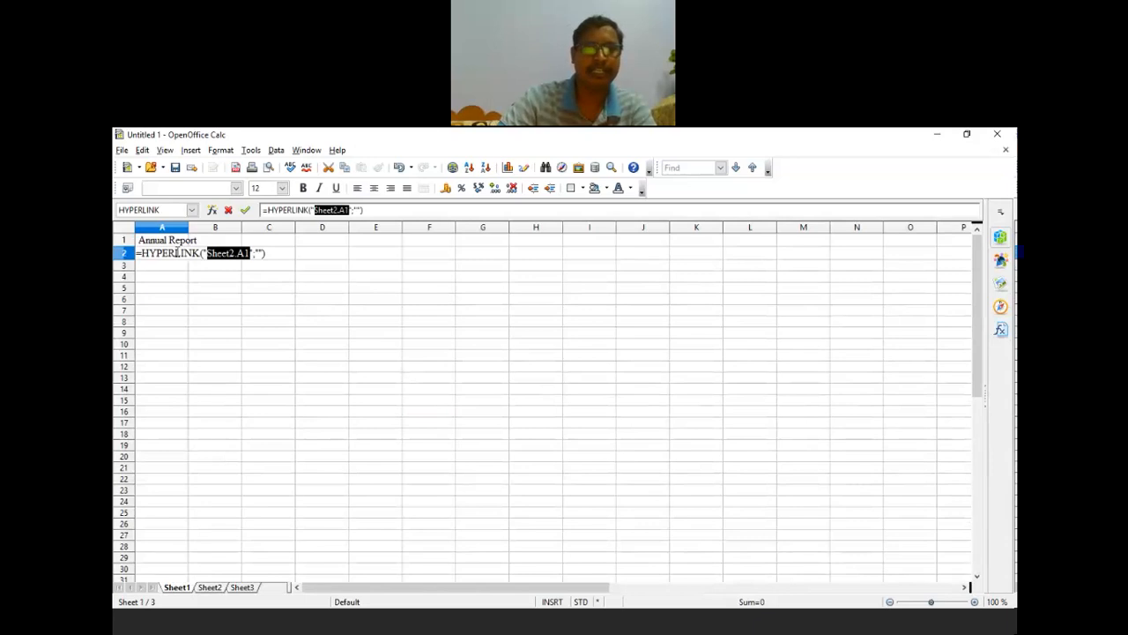
click(334, 209)
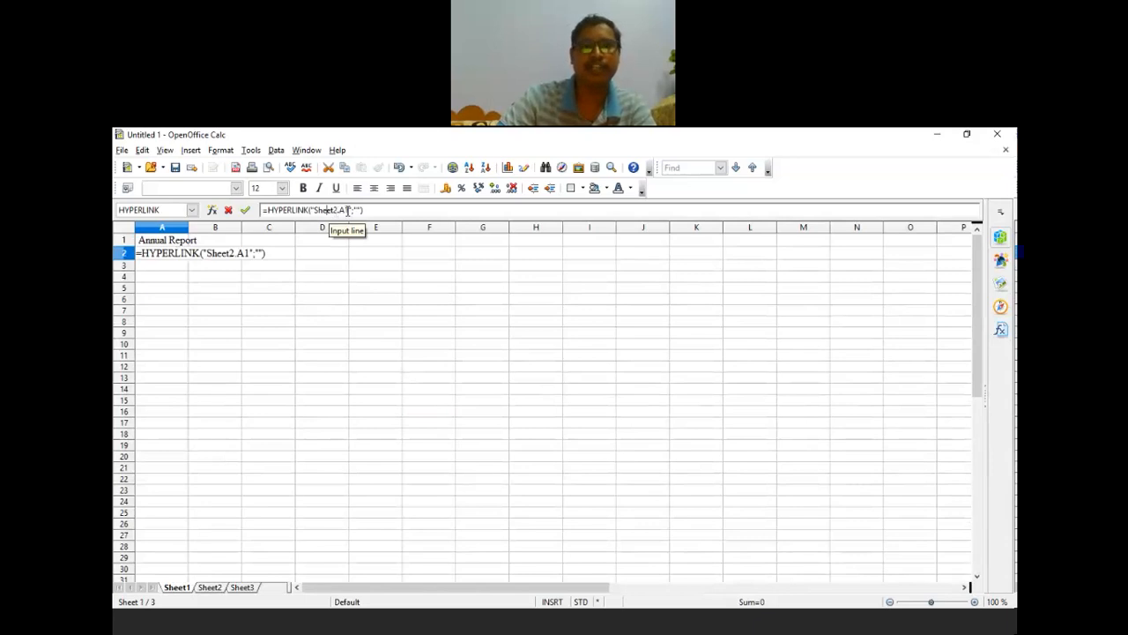
drag(346, 209, 323, 210)
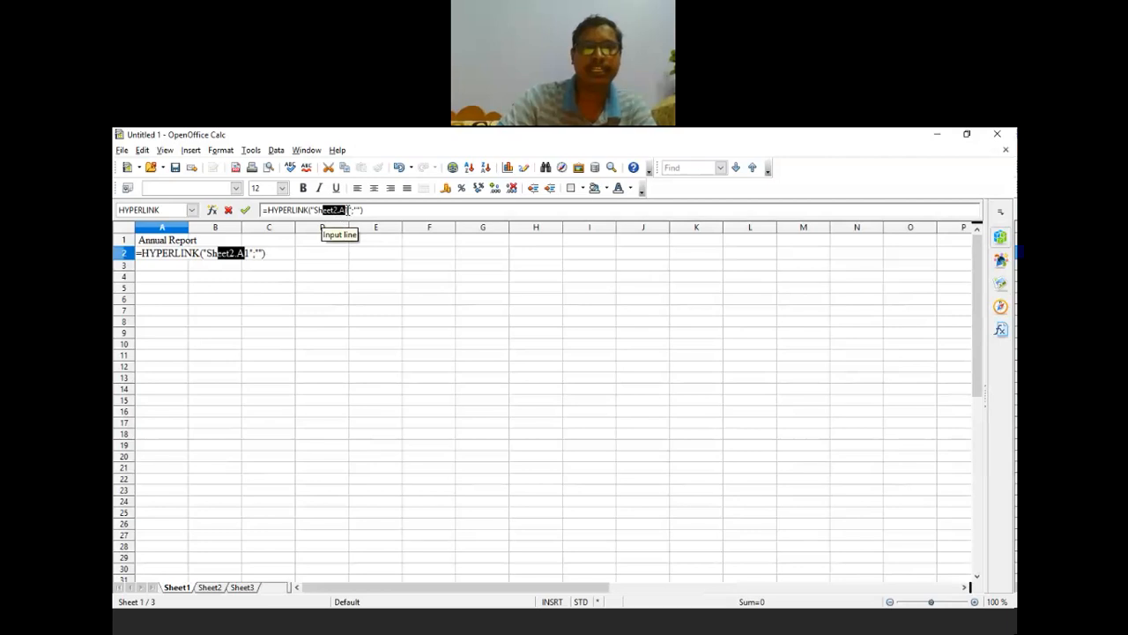
click(353, 209)
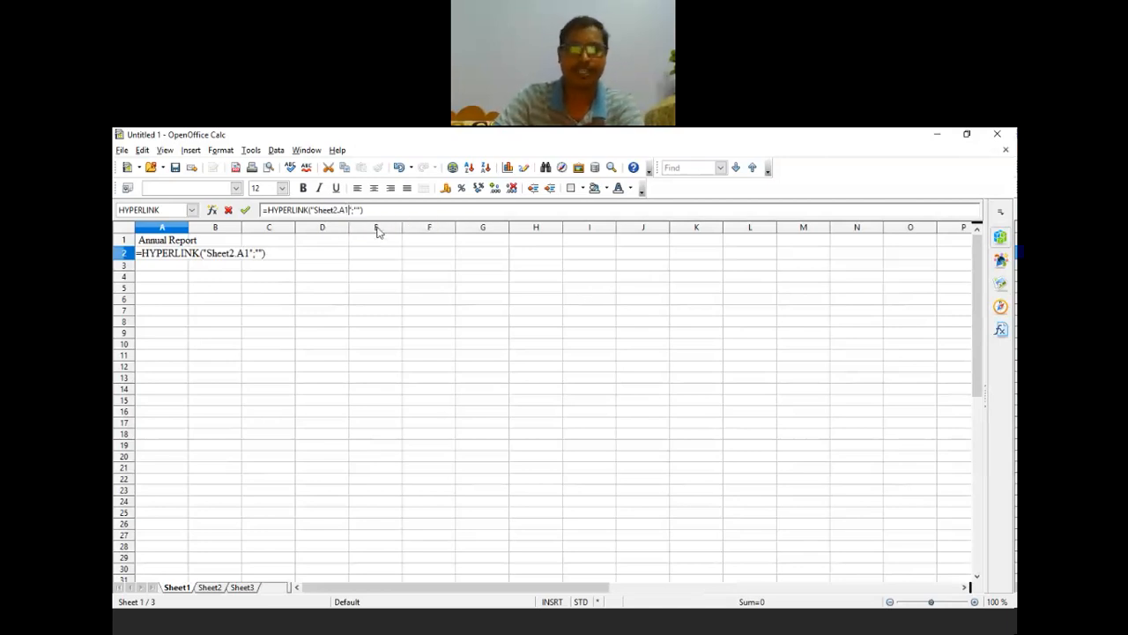
Delete the Sheet2.A1 reference from the URL quotes in A2's formula.
key(BackSpace)
key(BackSpace)
key(BackSpace)
key(BackSpace)
key(BackSpace)
key(BackSpace)
key(BackSpace)
key(BackSpace)
key(BackSpace)
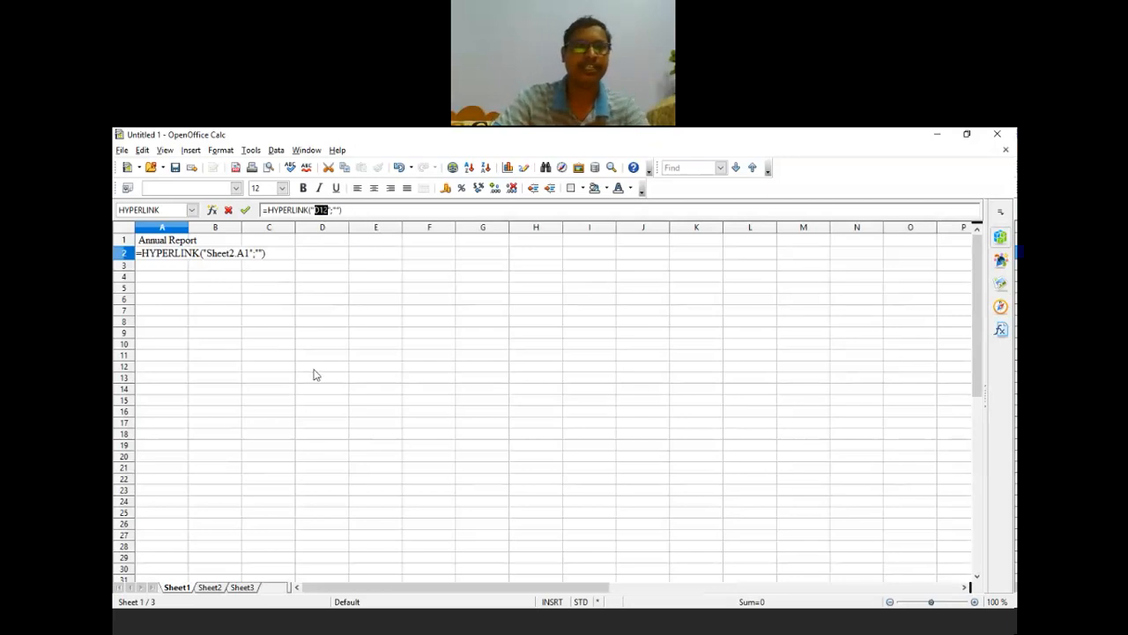
Insert a reference to cell A1 of Sheet2 inside the URL quotes of A2's HYPERLINK formula and enter it.
click(316, 368)
click(254, 385)
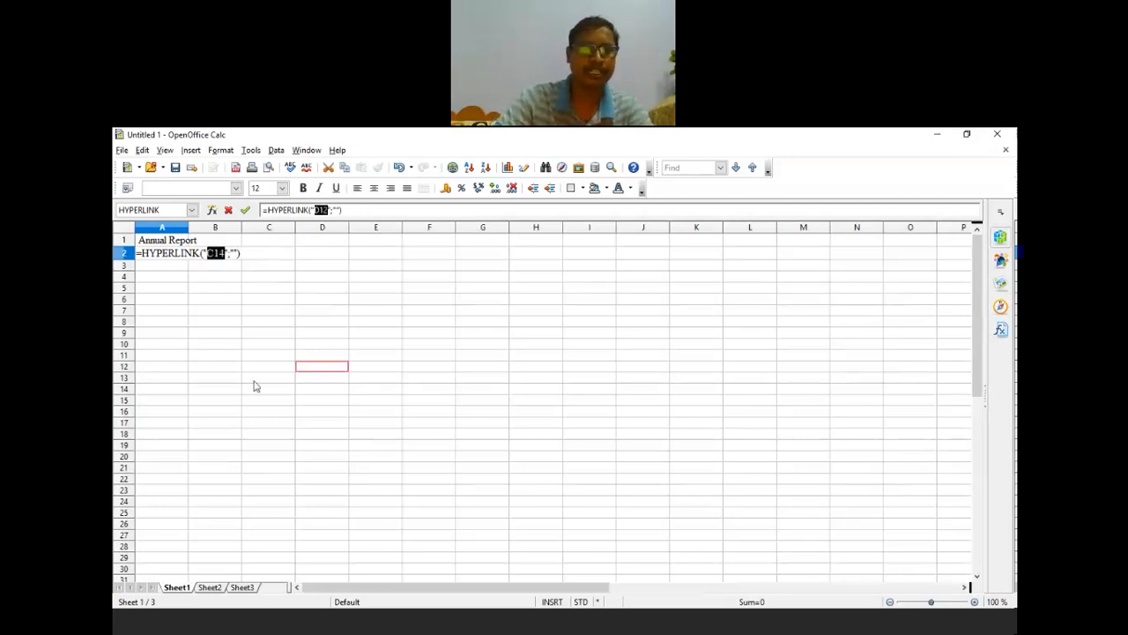
click(209, 587)
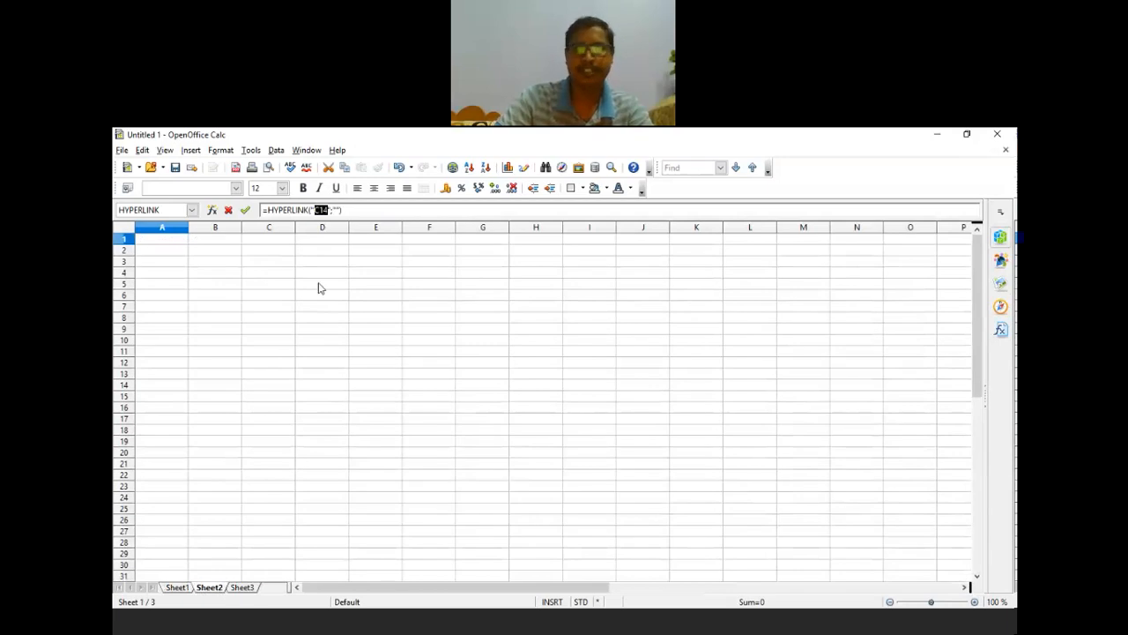
click(161, 239)
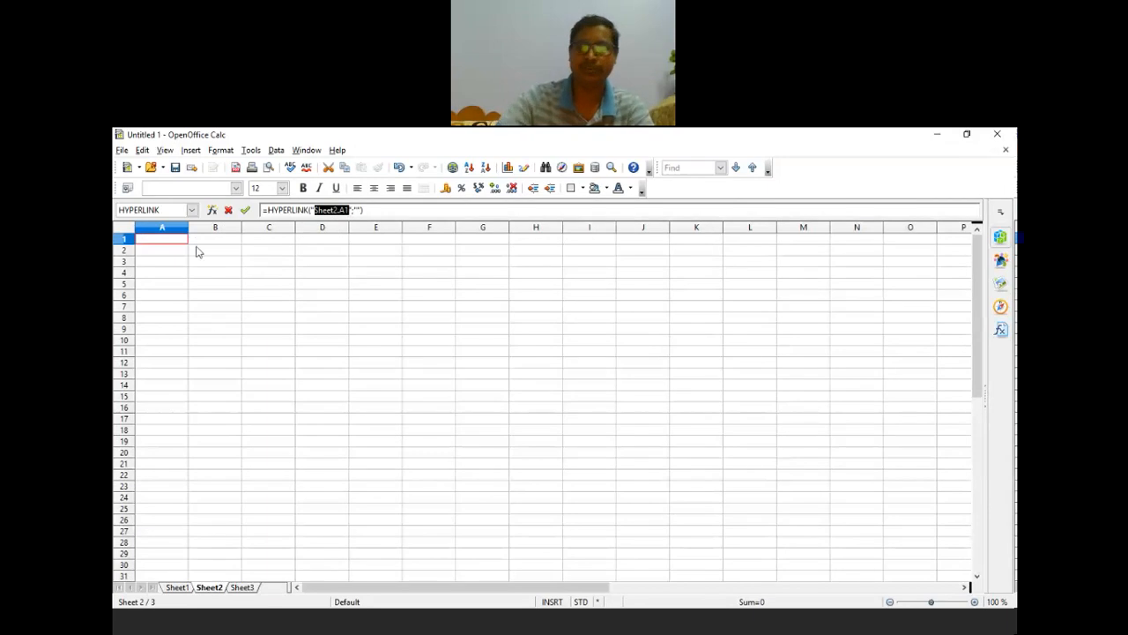
key(Return)
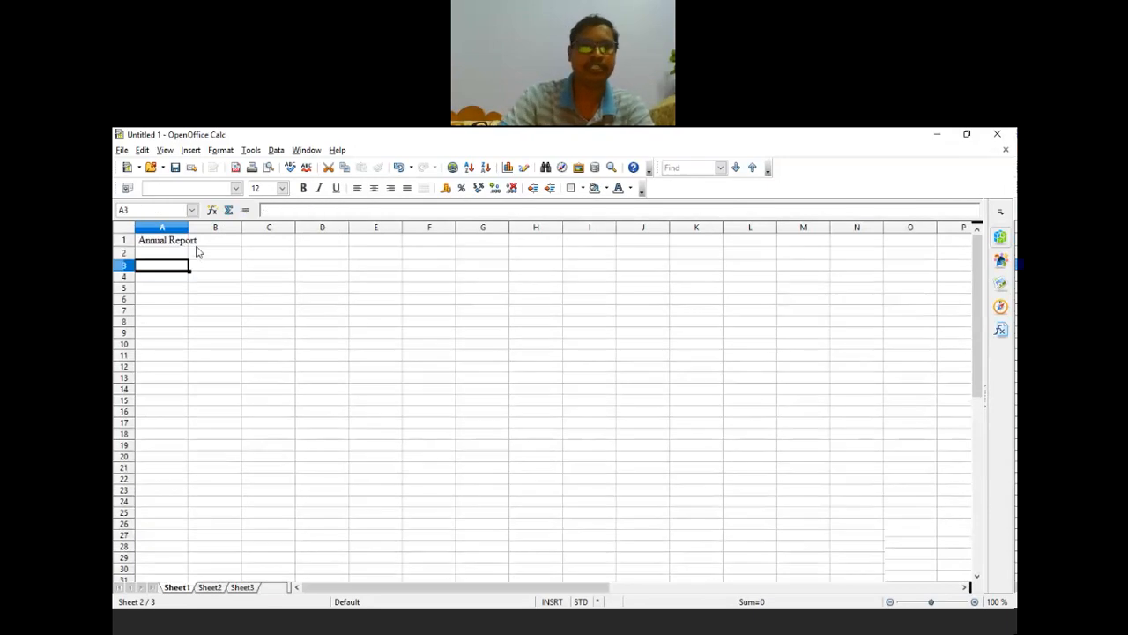
Enter the text report in cell A1 of Sheet2.
click(209, 587)
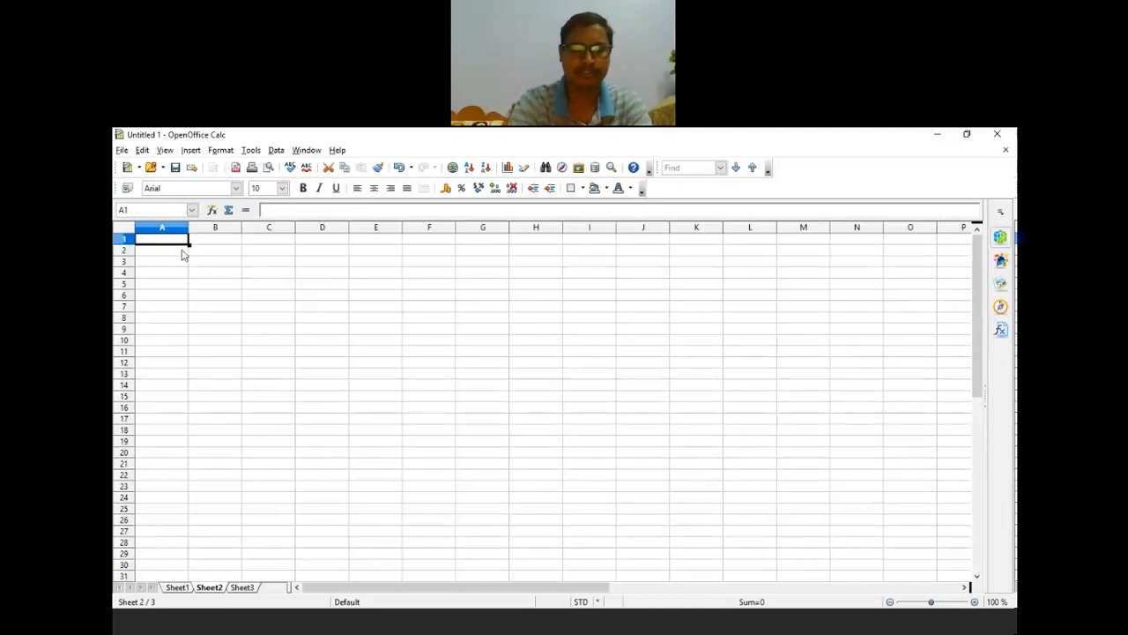
text(report)
key(Return)
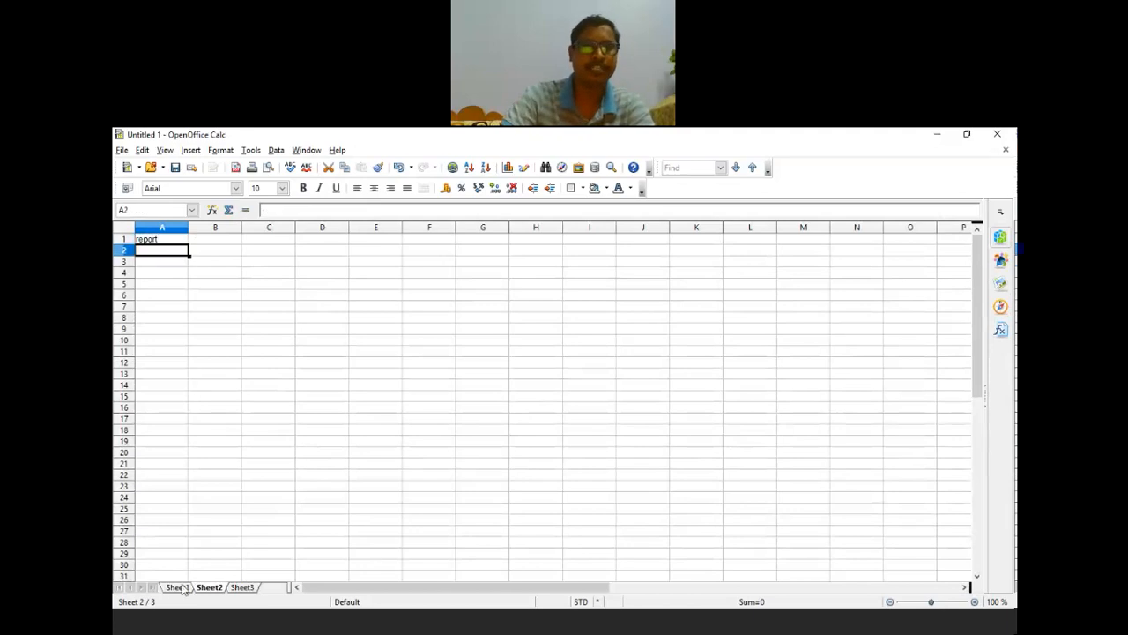
On Sheet1, set the cell text in A2's HYPERLINK formula to sheet2 with a leading space and enter the formula.
click(174, 588)
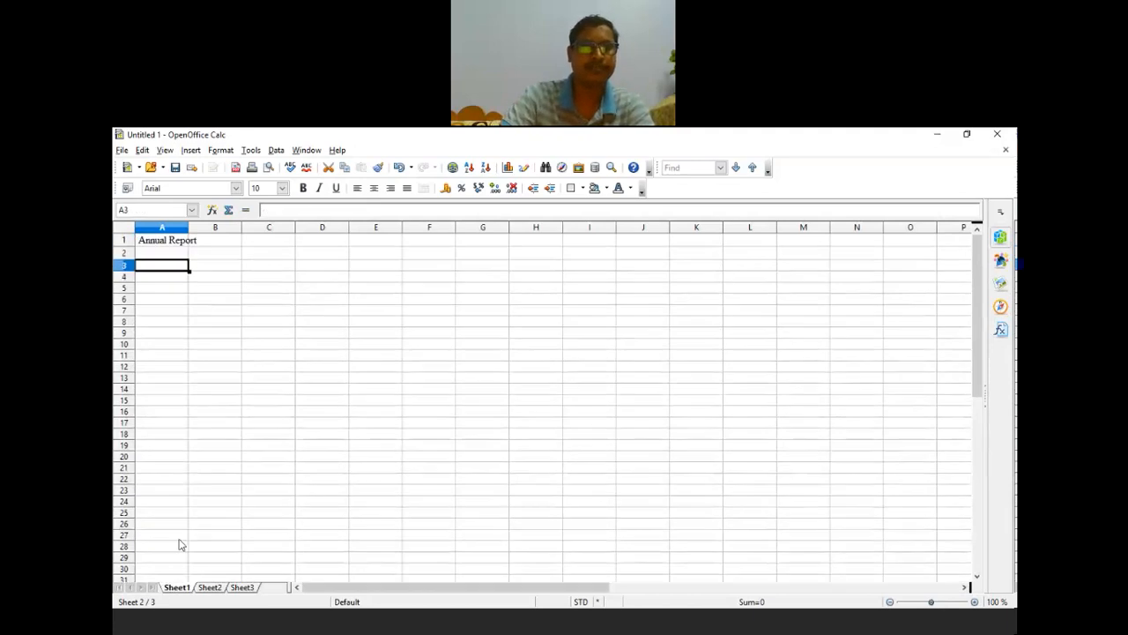
click(152, 252)
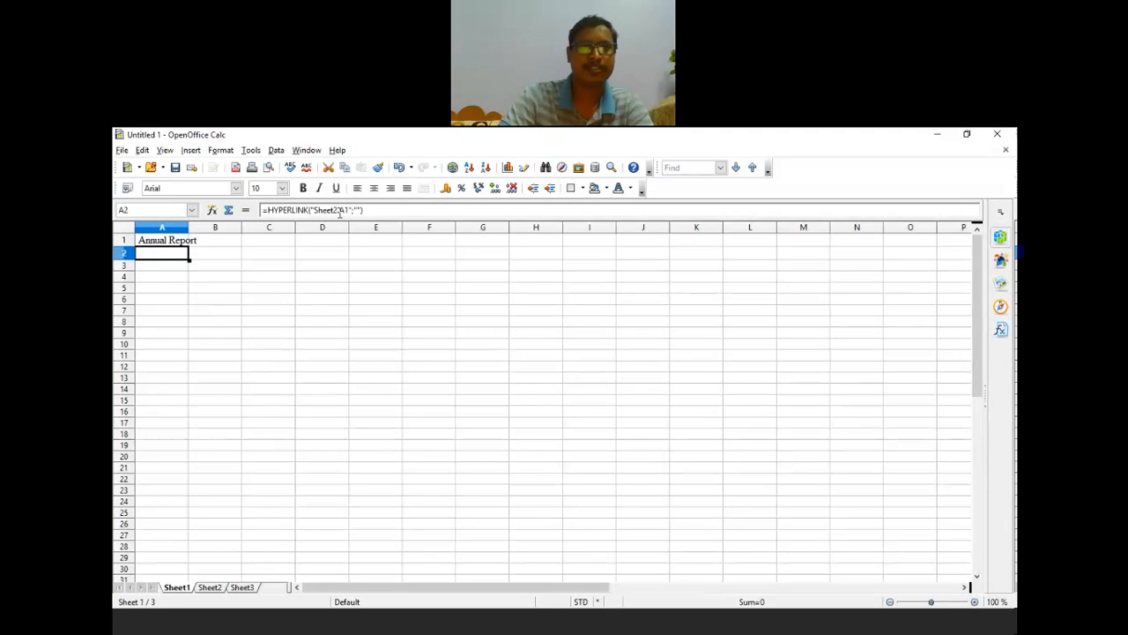
click(362, 210)
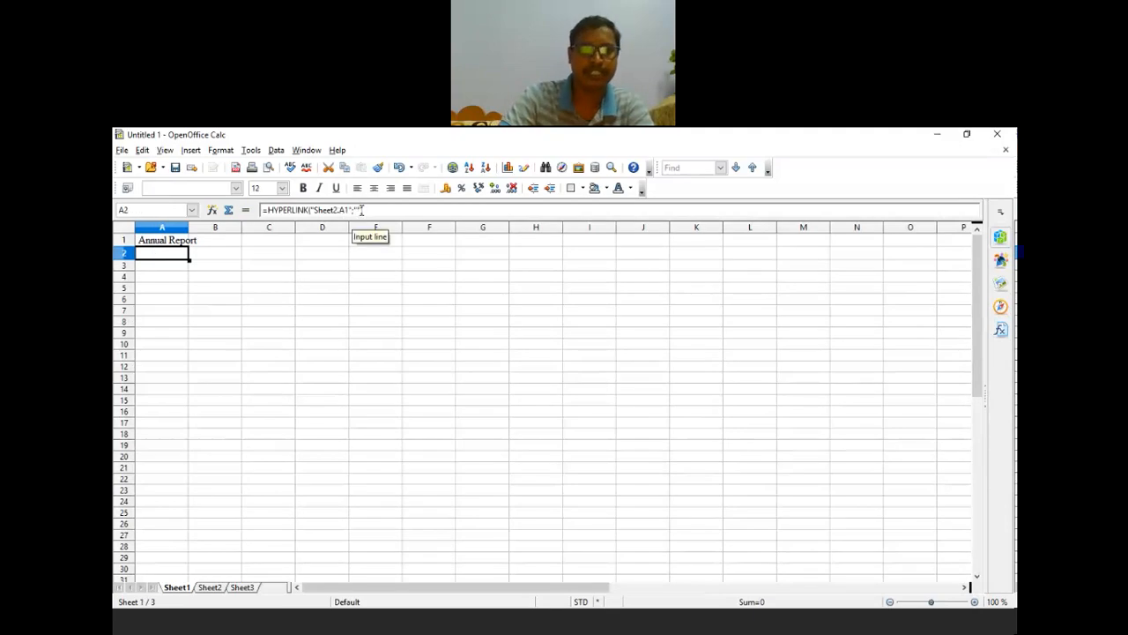
text(s)
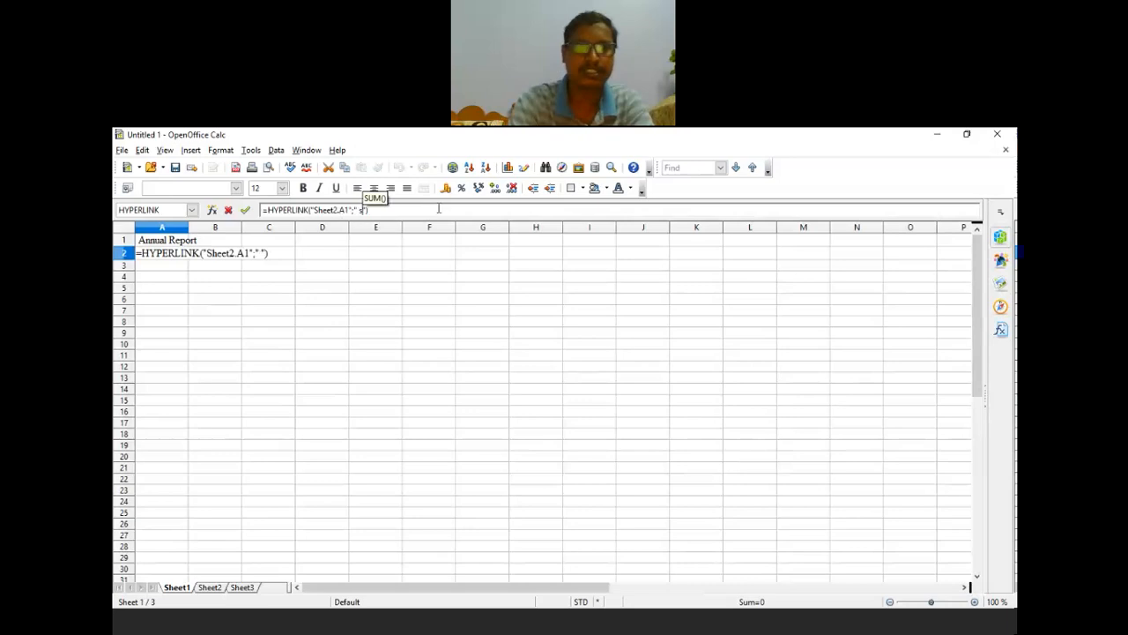
text(2)
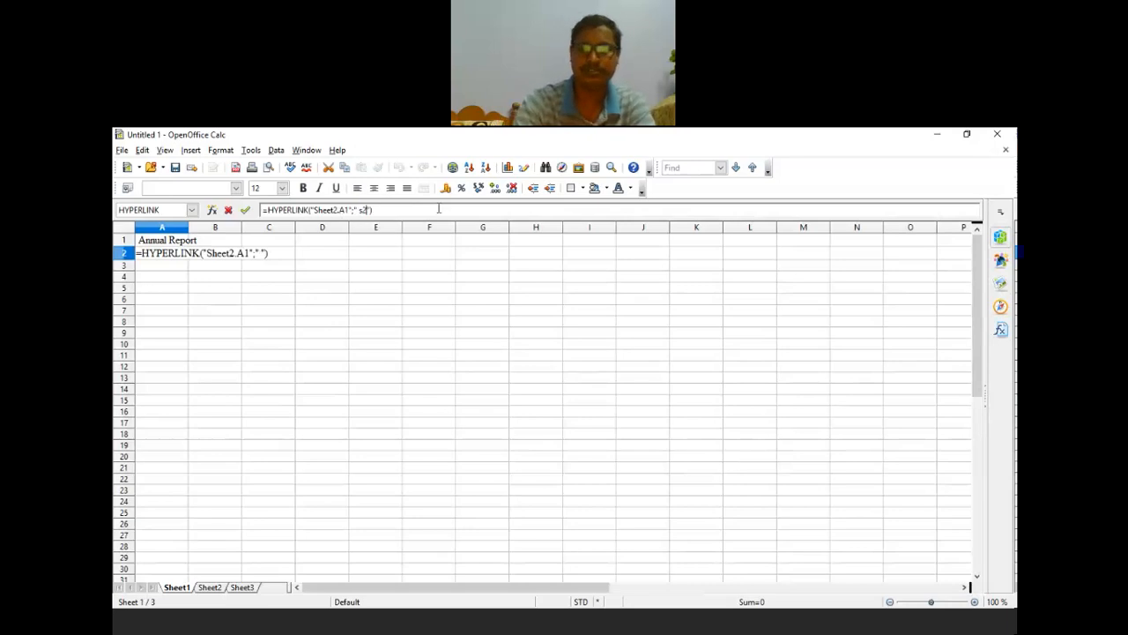
key(BackSpace)
text(heet)
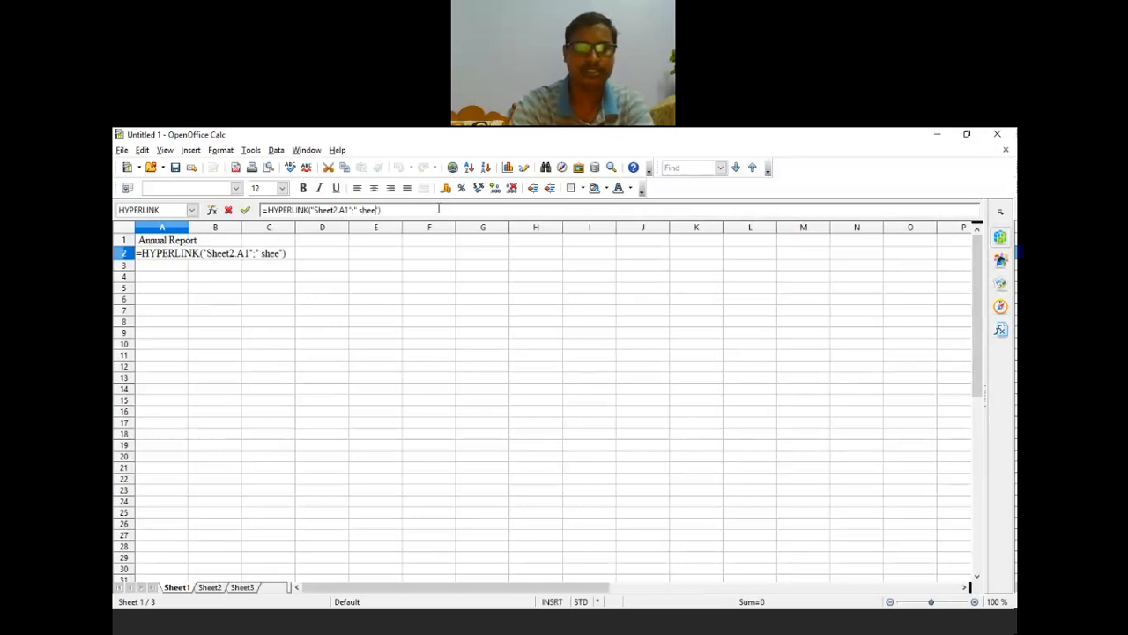
text(2)
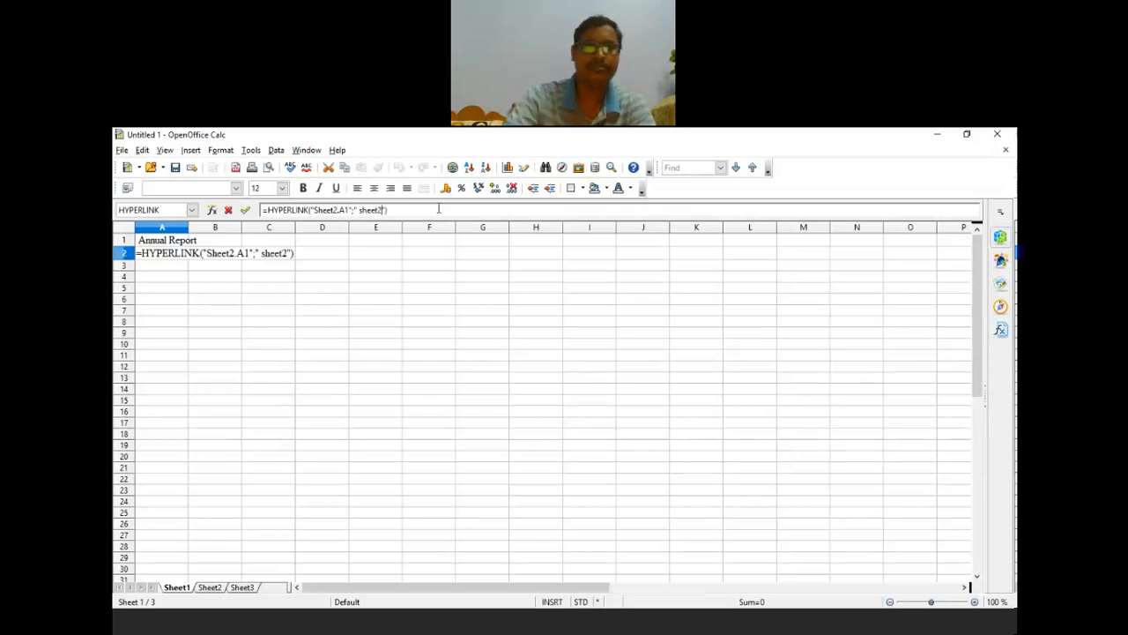
key(Return)
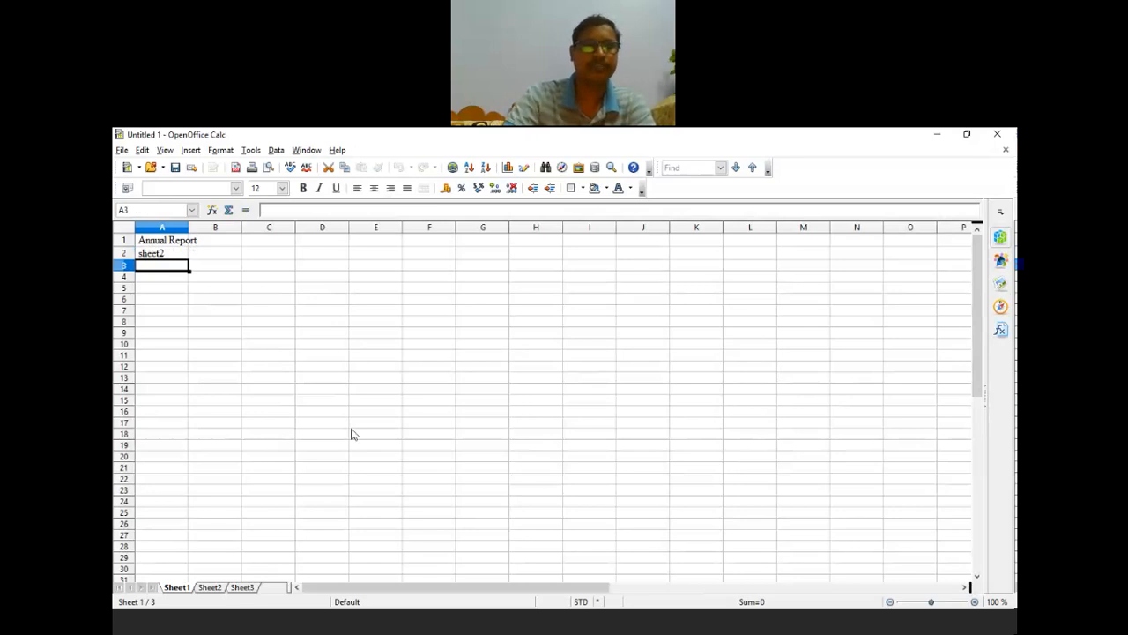
Follow the sheet2 link in A2 to test whether it opens its target.
click(351, 434)
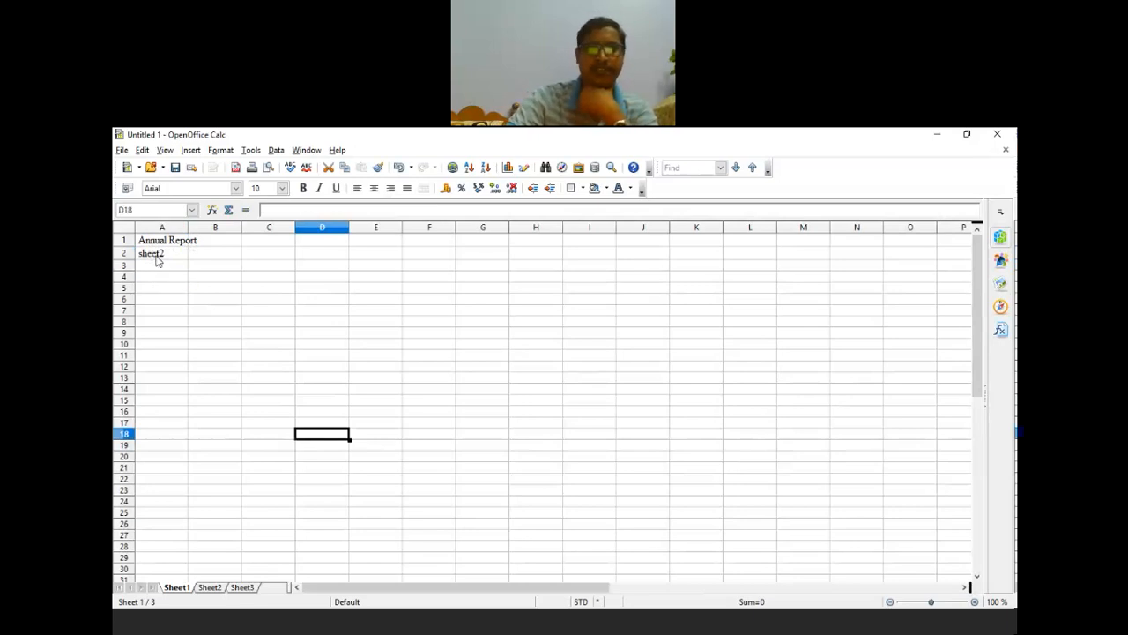
click(157, 257)
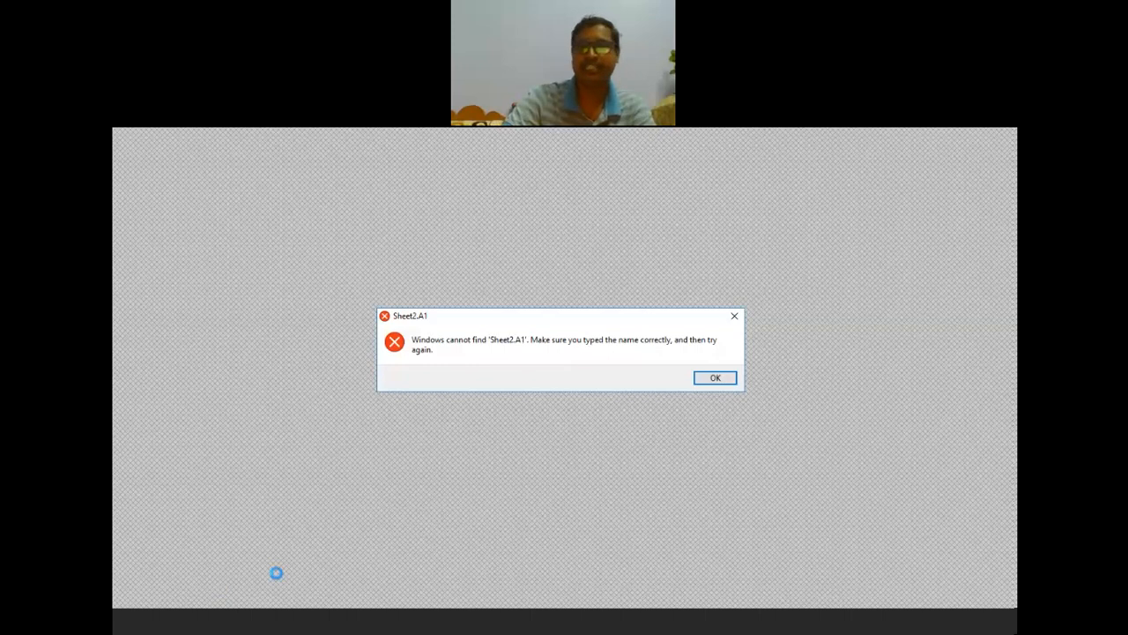
Dismiss the link error message and read the Word workbook's instructions for adding a hyperlink to another sheet.
click(717, 380)
click(215, 389)
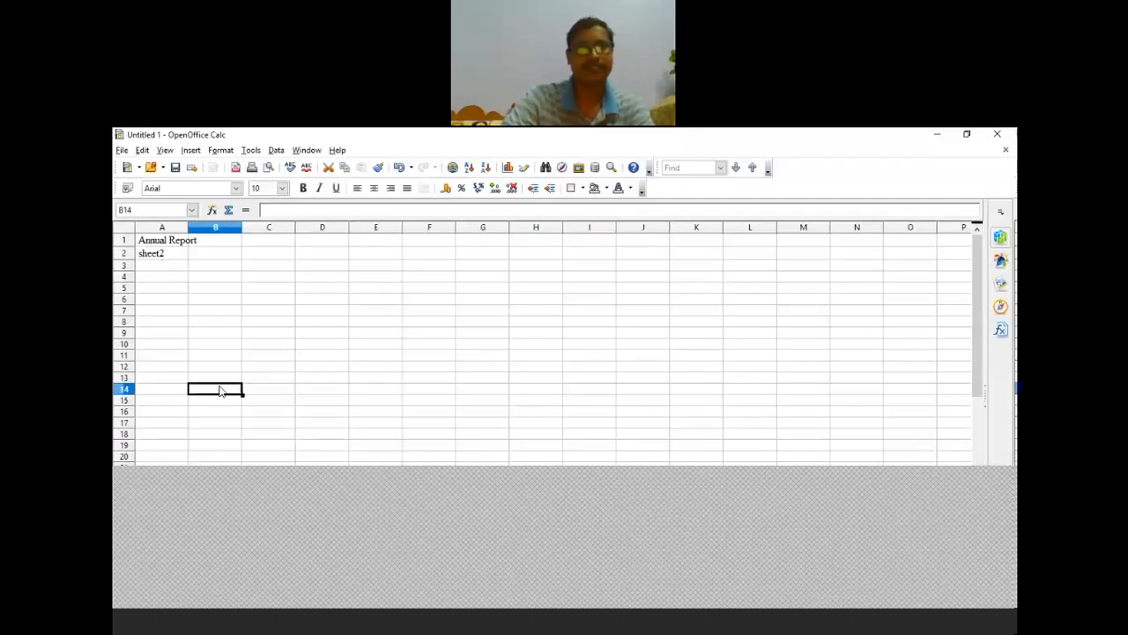
click(586, 631)
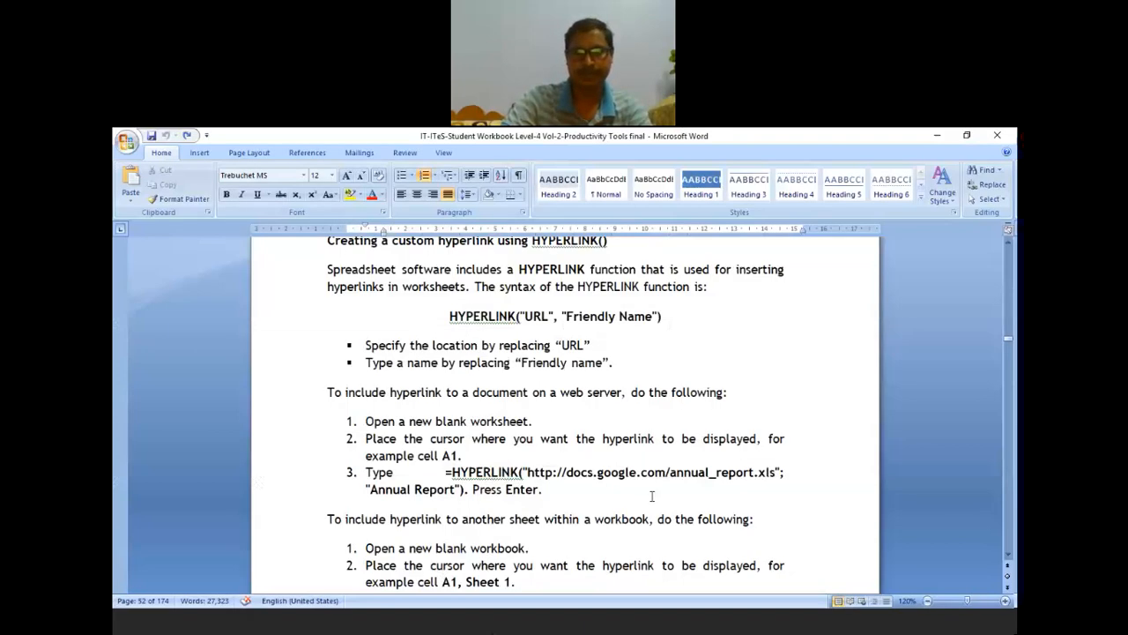
scroll(652, 497, down, 1)
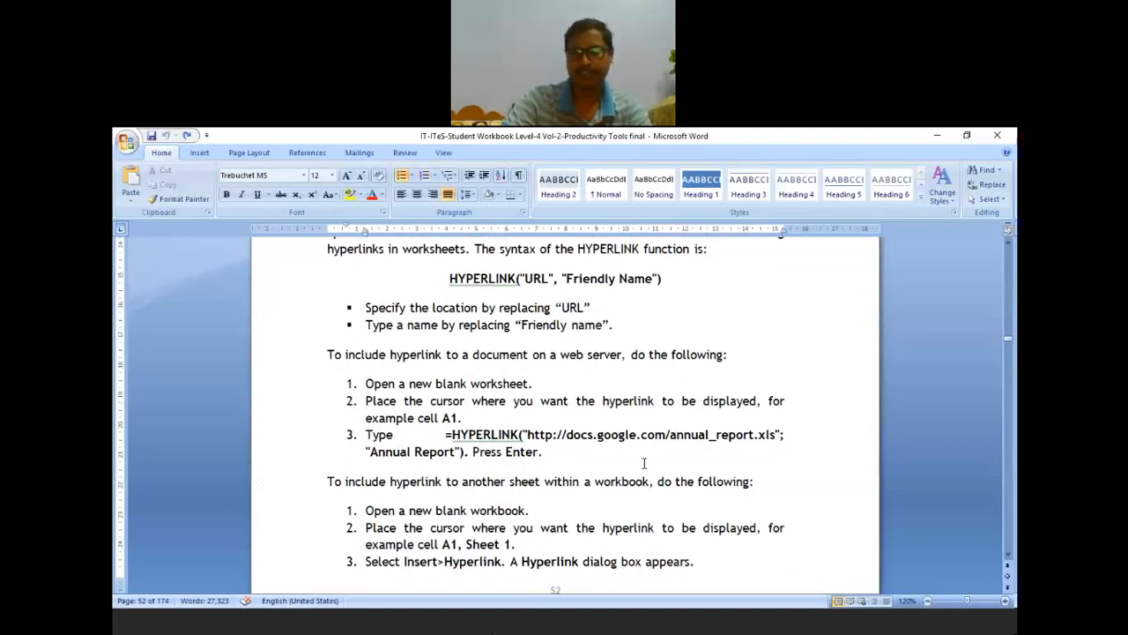
scroll(657, 451, down, 3)
scroll(635, 463, down, 2)
scroll(563, 457, down, 3)
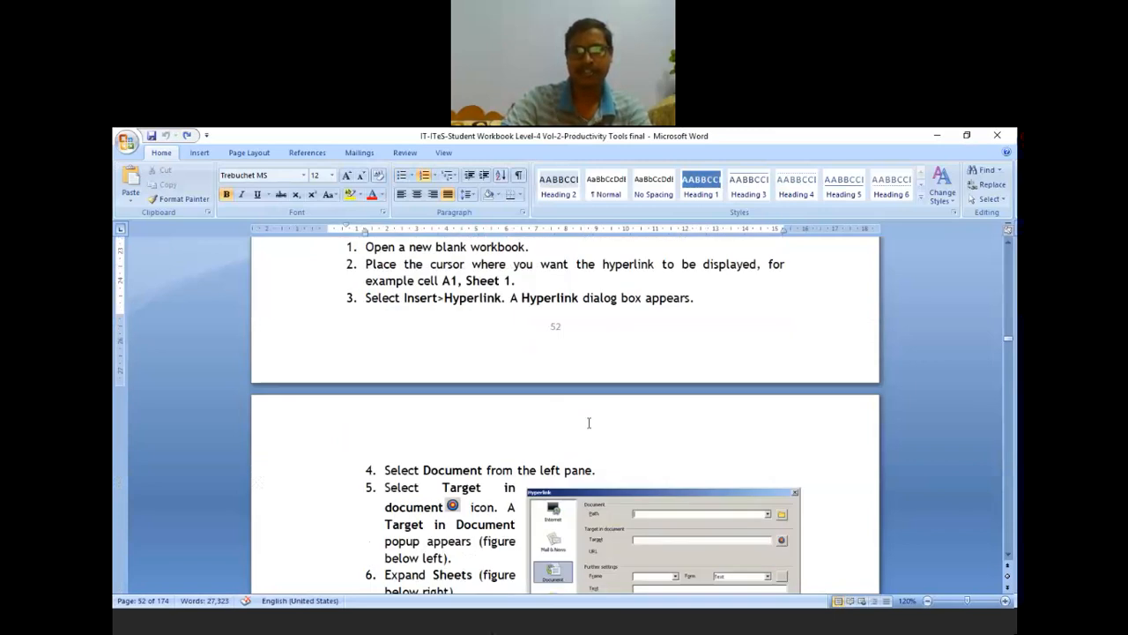
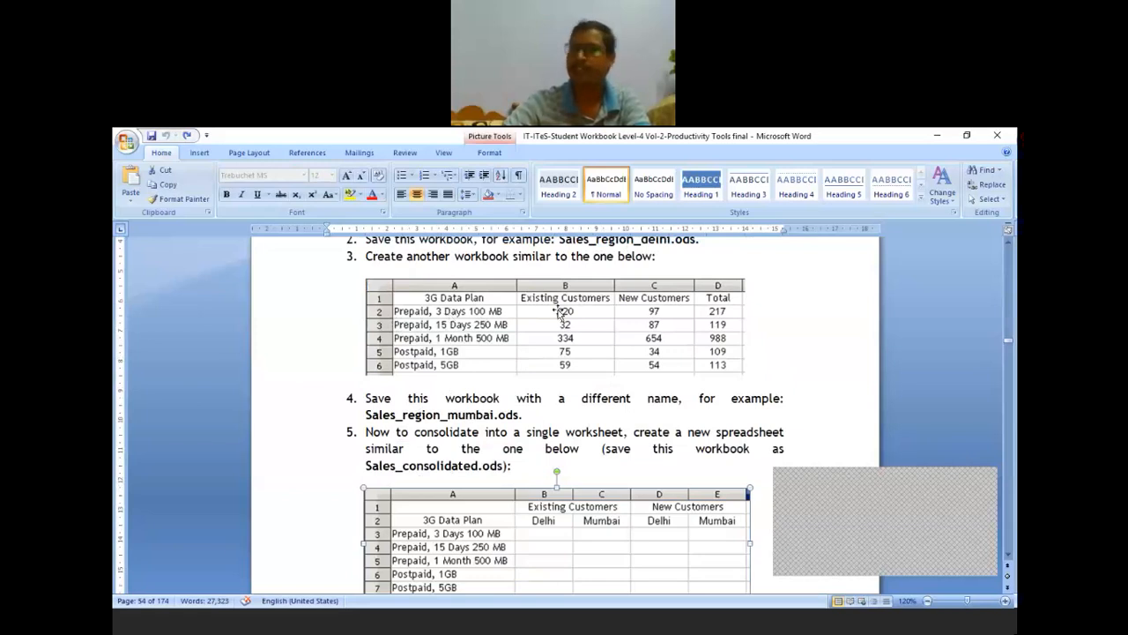
Examine the Word workbook's section on linking data from another workbook, including its sample Delhi, Mumbai and consolidated sales tables.
scroll(617, 465, down, 5)
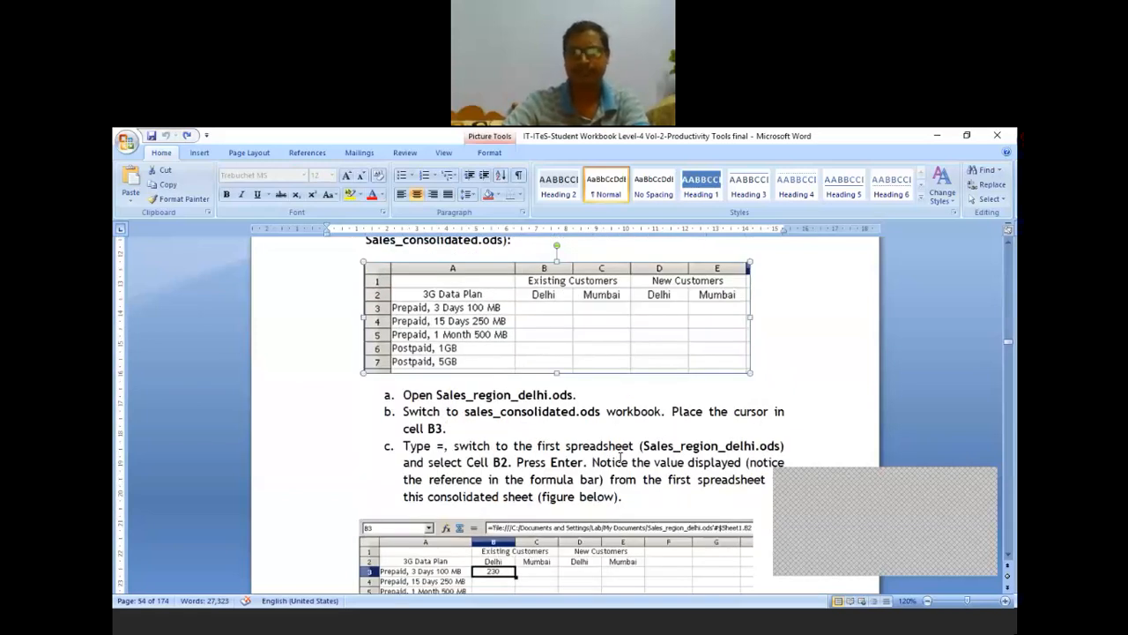
scroll(620, 457, down, 4)
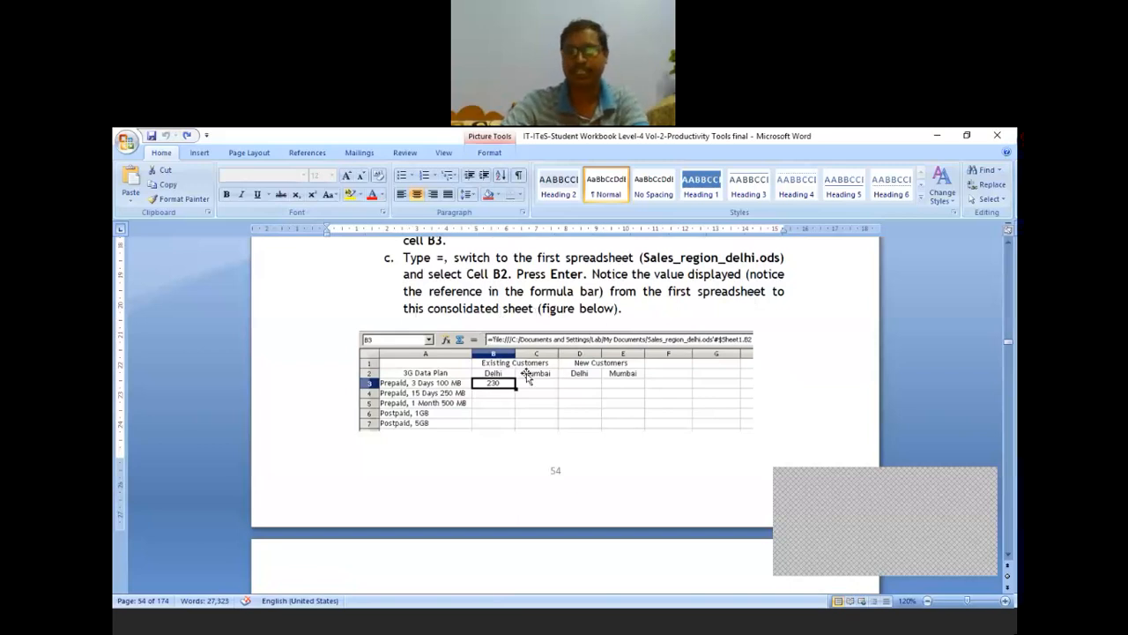
scroll(605, 393, down, 3)
scroll(604, 393, down, 2)
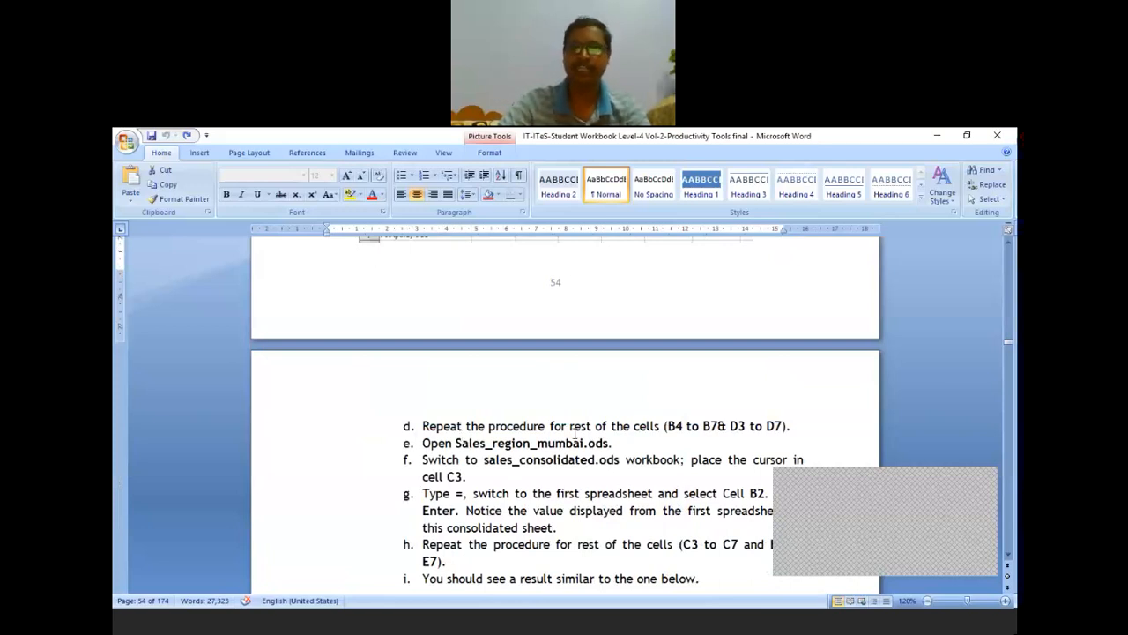
scroll(584, 438, up, 5)
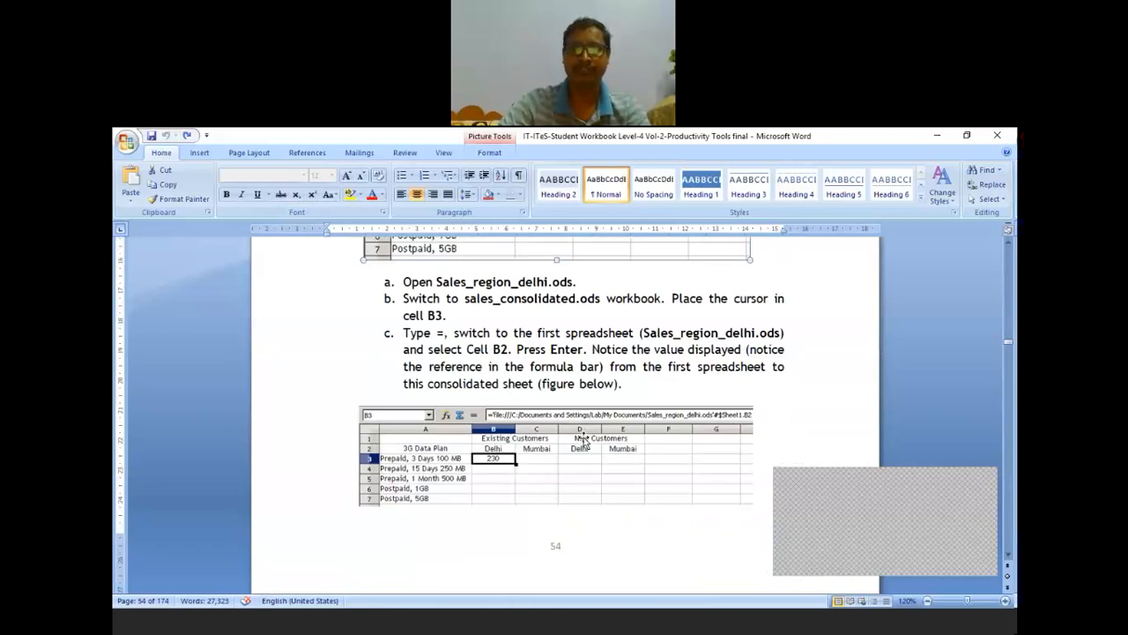
scroll(584, 437, up, 14)
scroll(585, 438, up, 4)
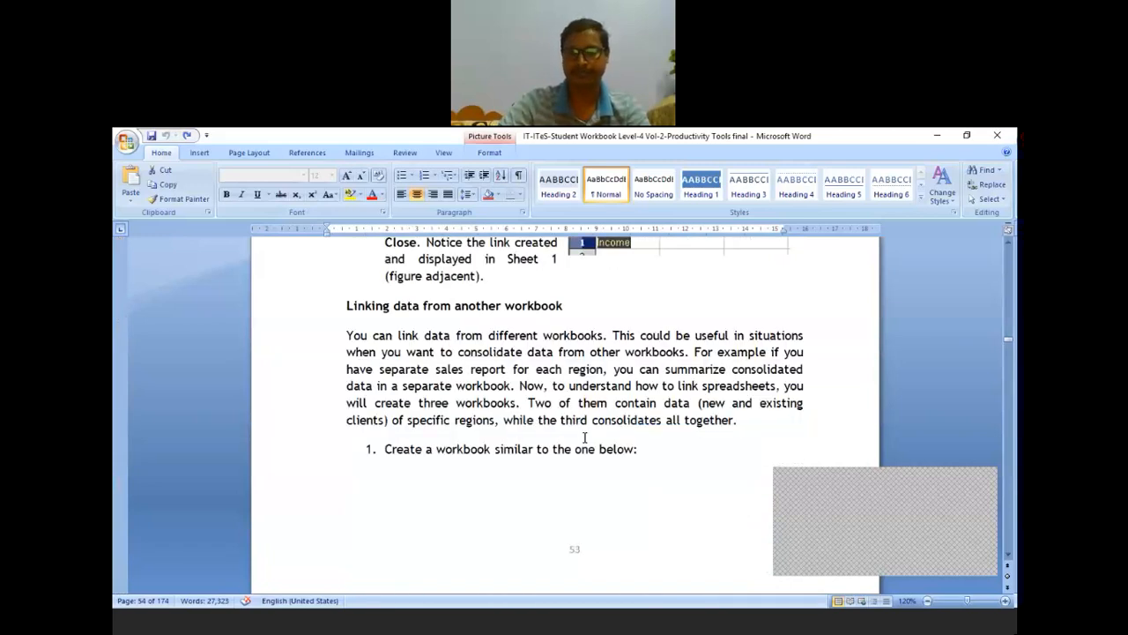
click(726, 440)
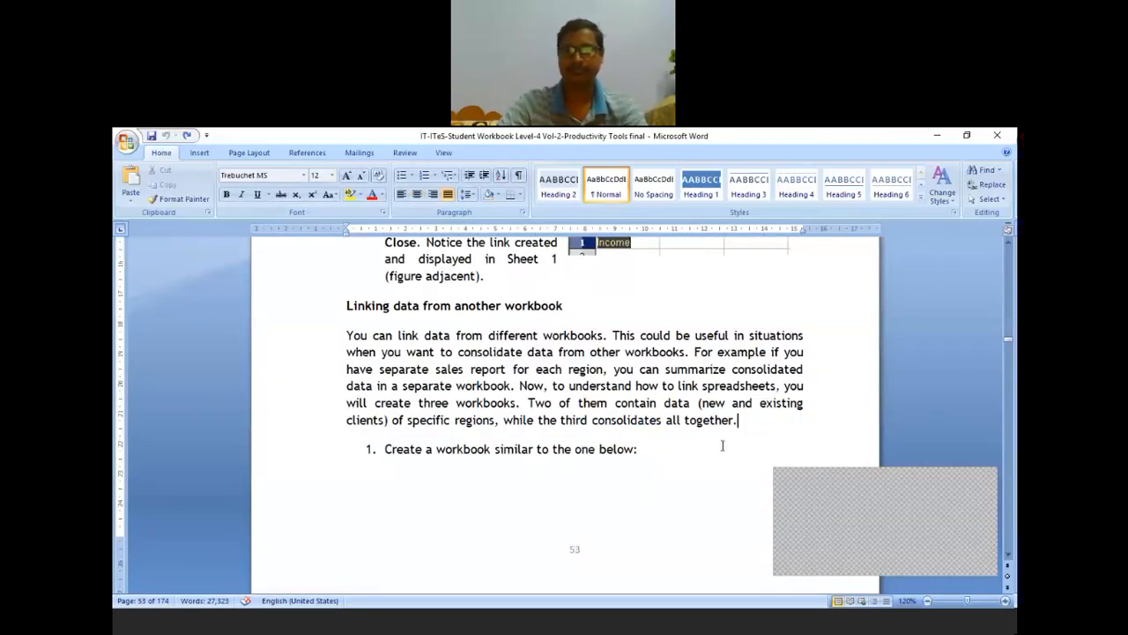
scroll(643, 490, down, 4)
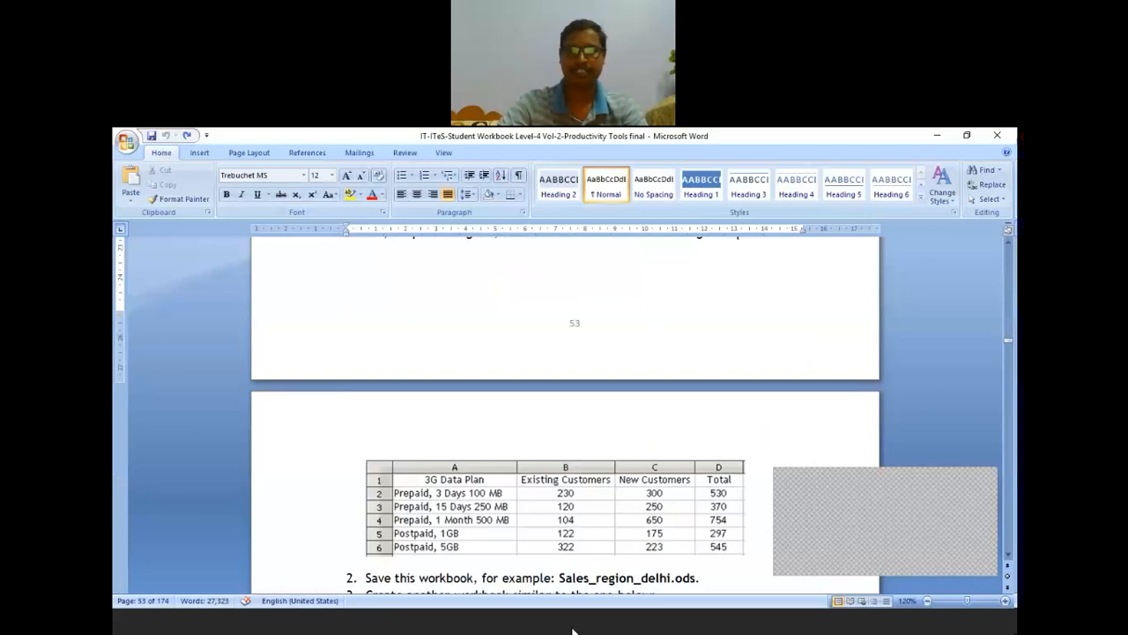
click(573, 631)
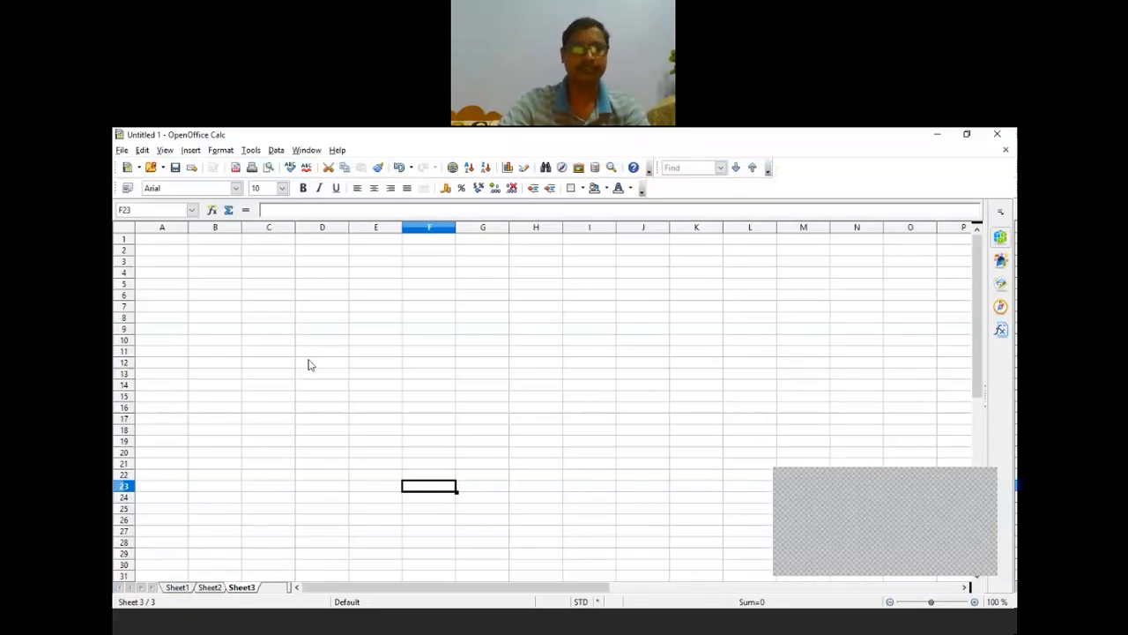
click(582, 631)
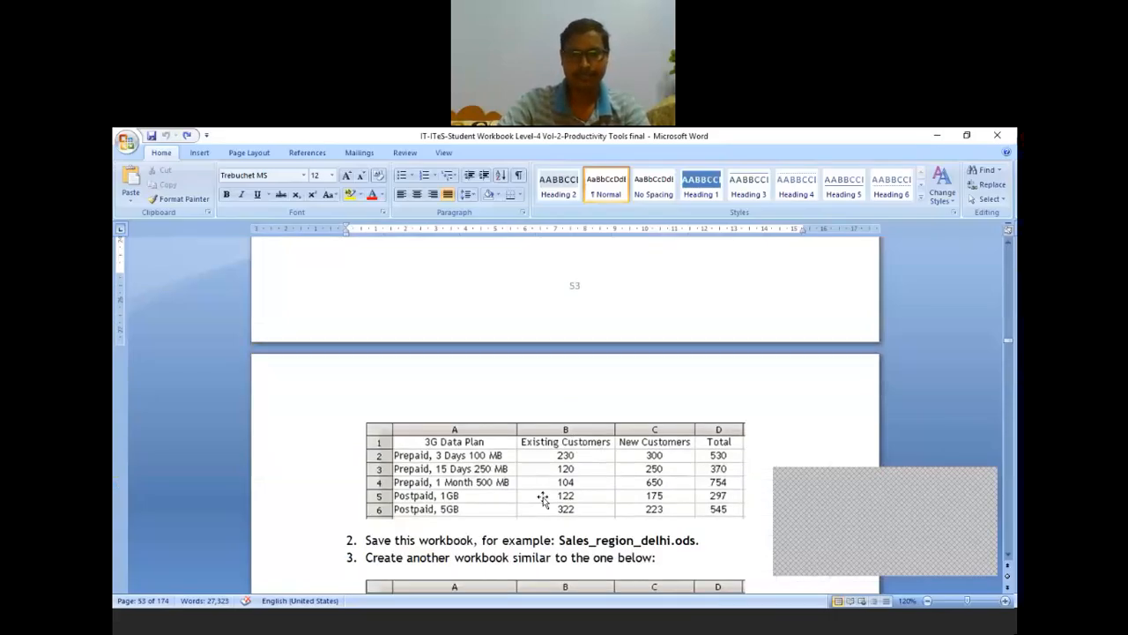
scroll(544, 499, down, 2)
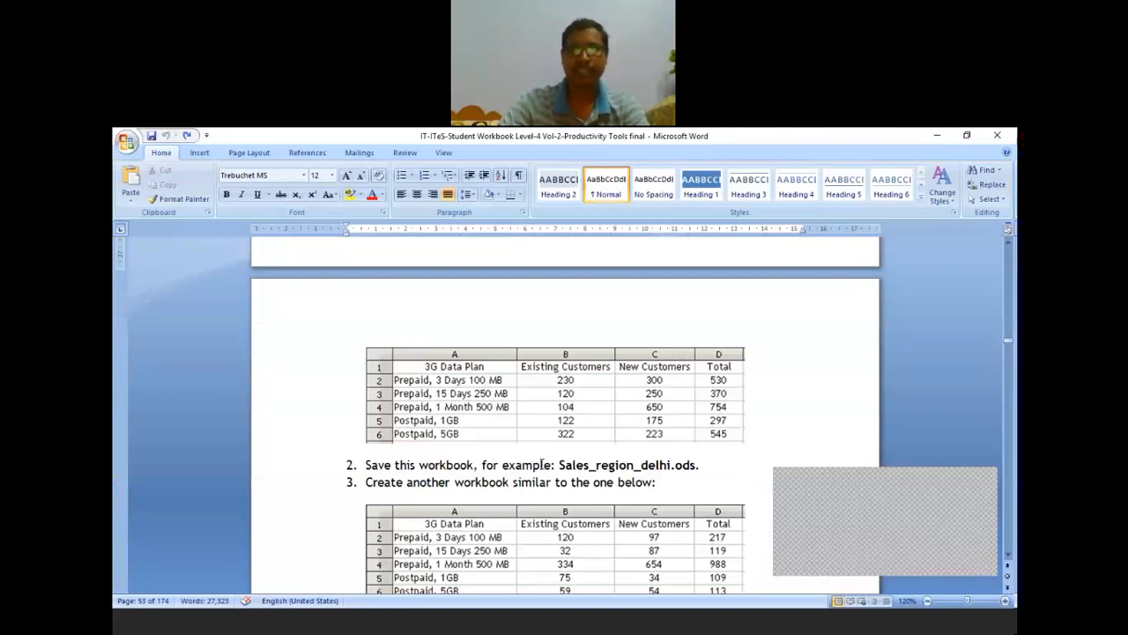
Switch to Sheet1 in OpenOffice Calc and arrange its window below the Word document's Delhi sales table so both are visible.
click(567, 628)
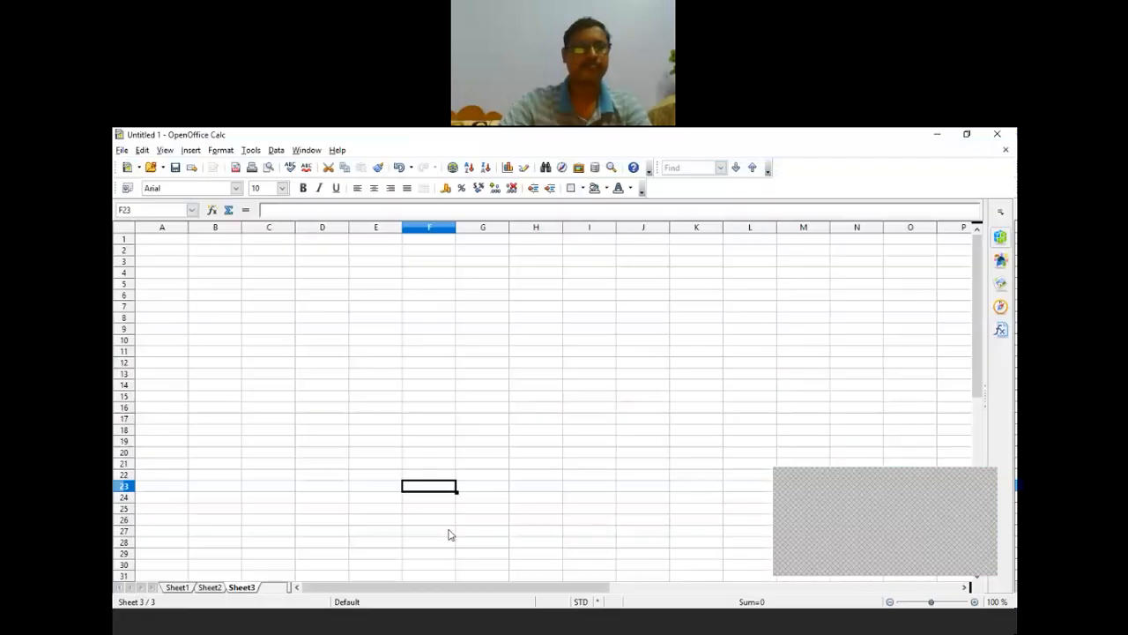
click(160, 263)
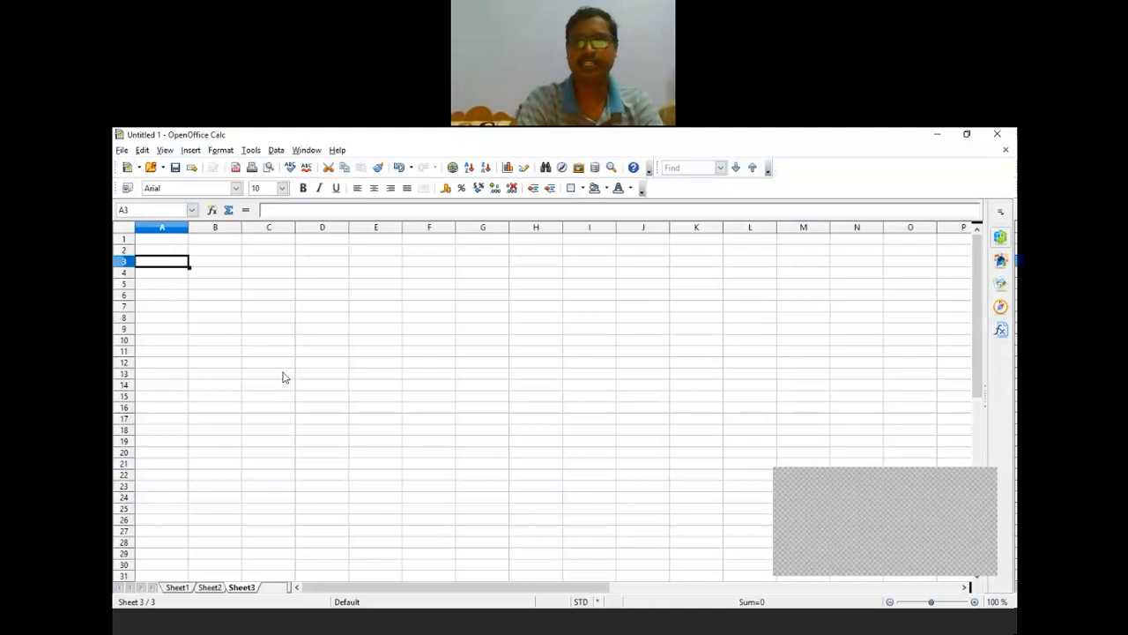
click(966, 134)
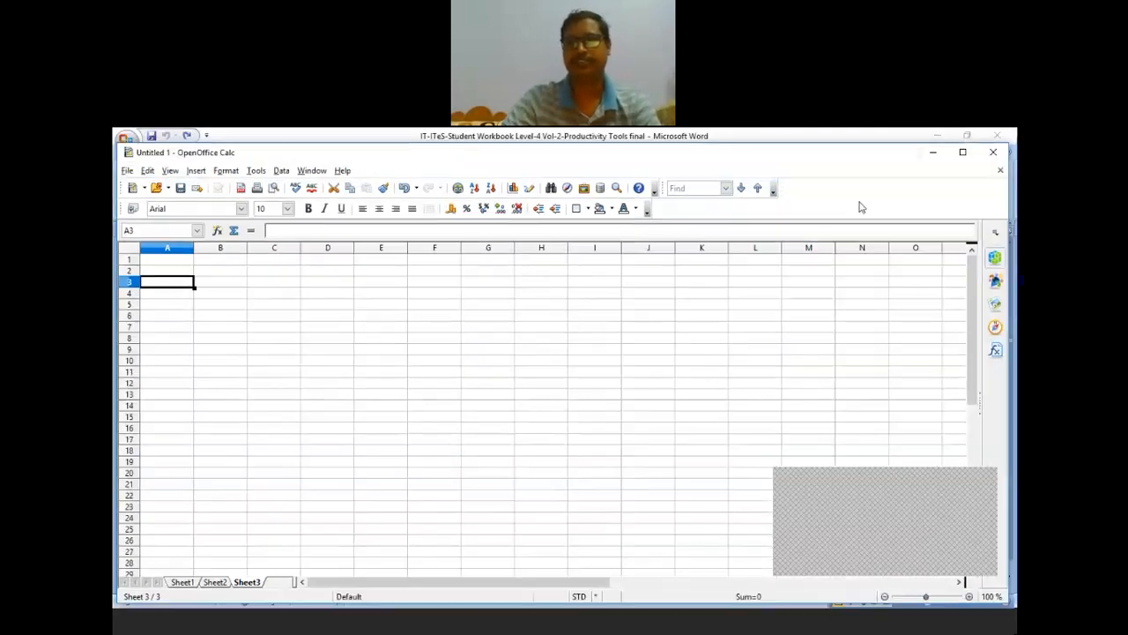
click(962, 152)
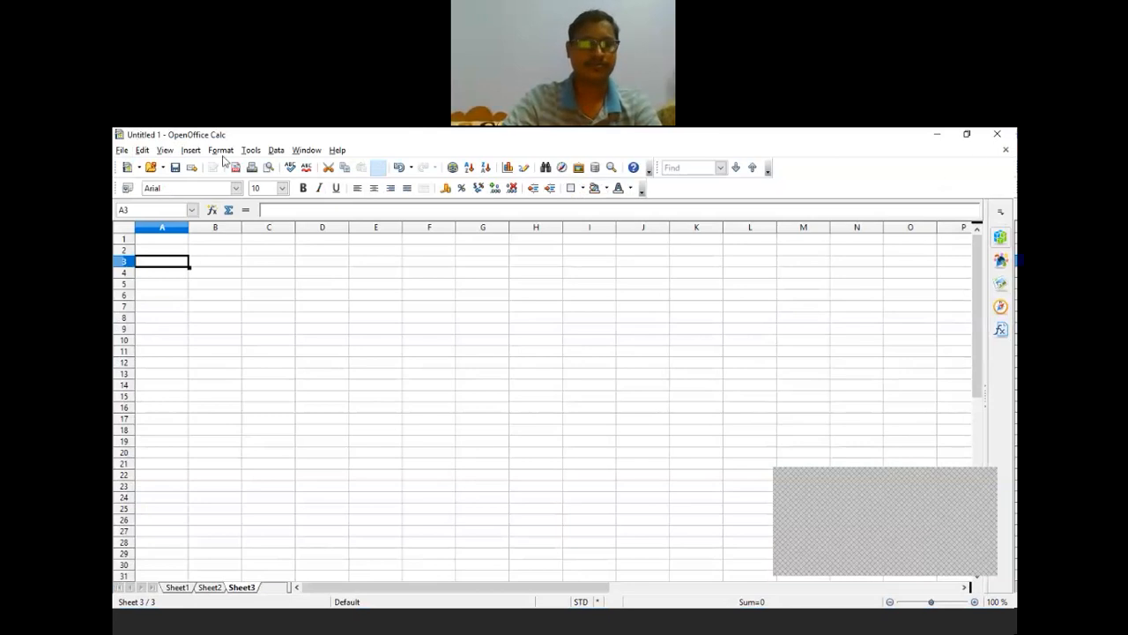
click(179, 588)
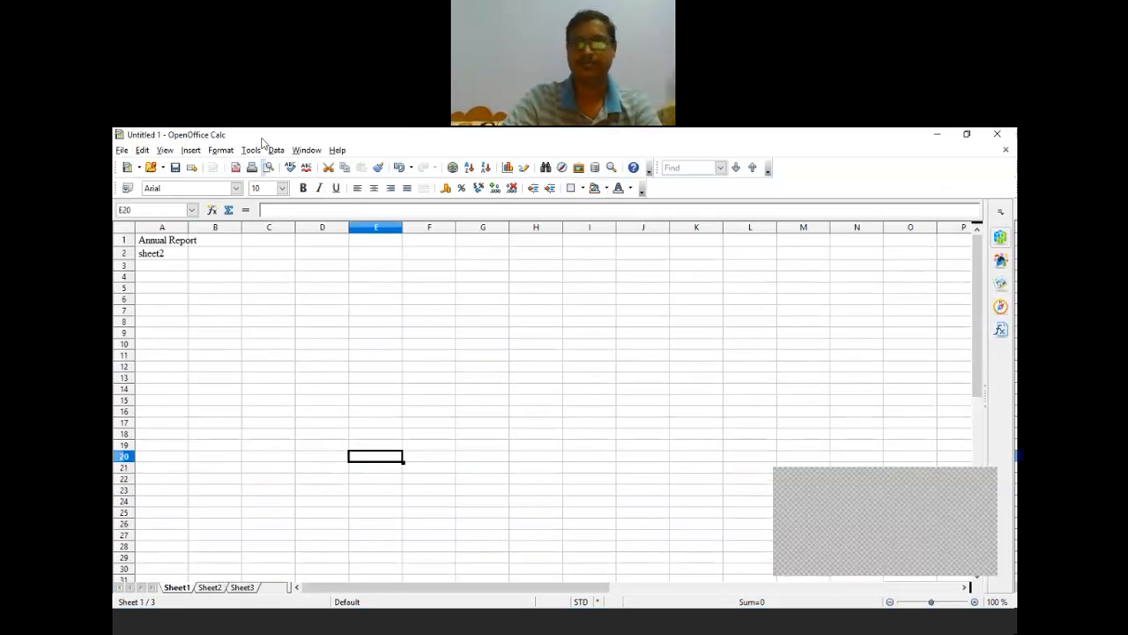
double_click(262, 137)
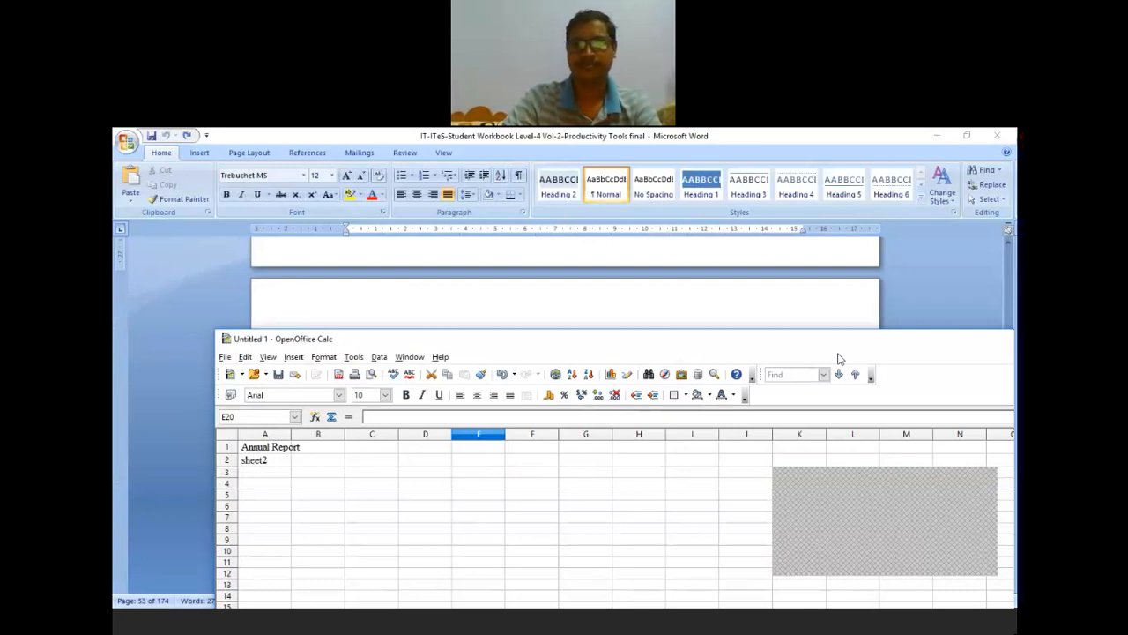
scroll(911, 276, down, 2)
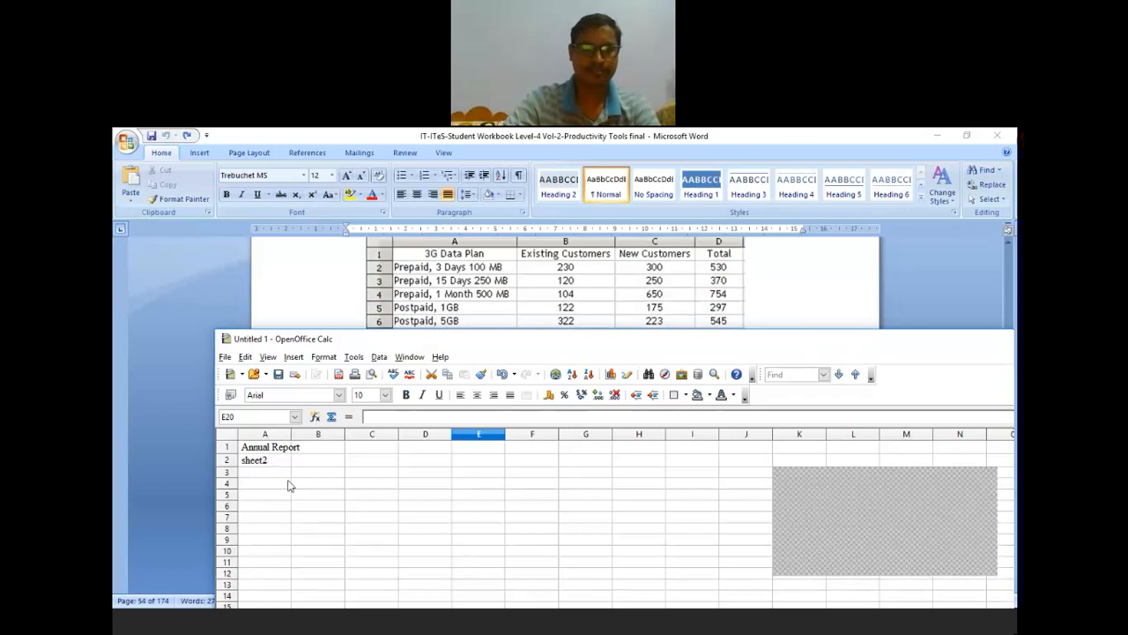
Delete the contents of cells A1:B7 on Sheet1, keeping the default content types selected.
drag(264, 516, 325, 448)
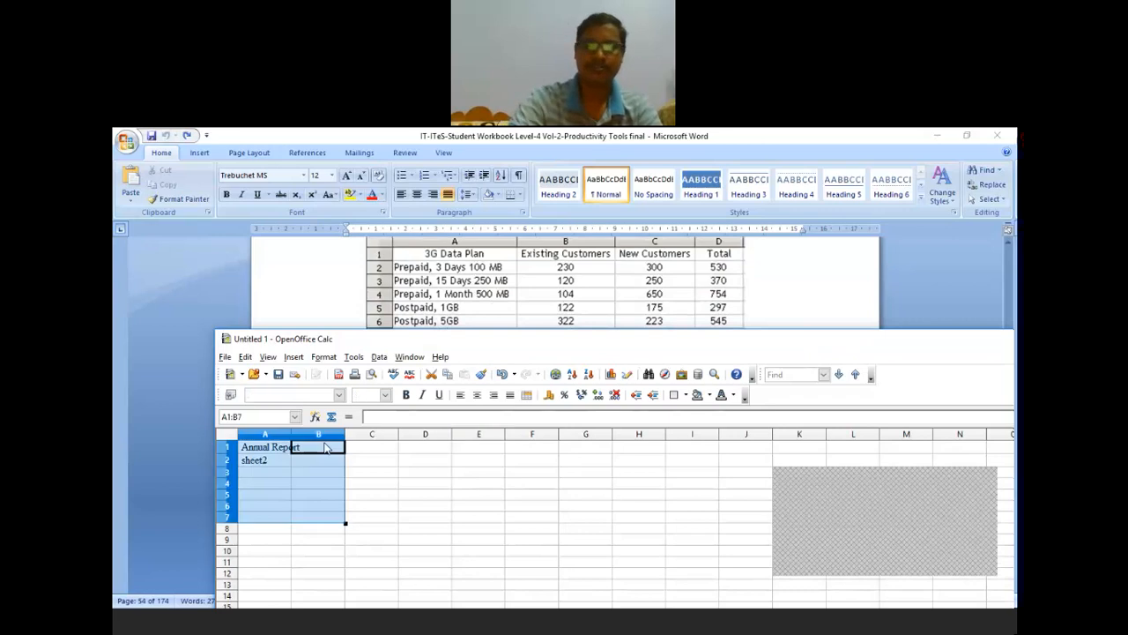
key(Delete)
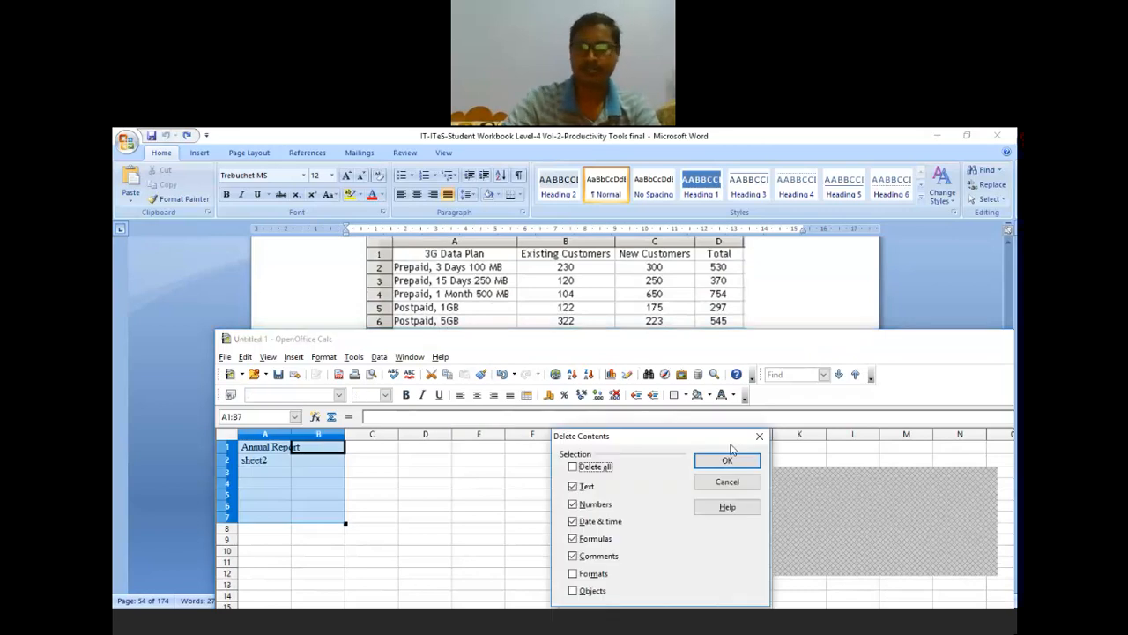
click(727, 460)
click(402, 518)
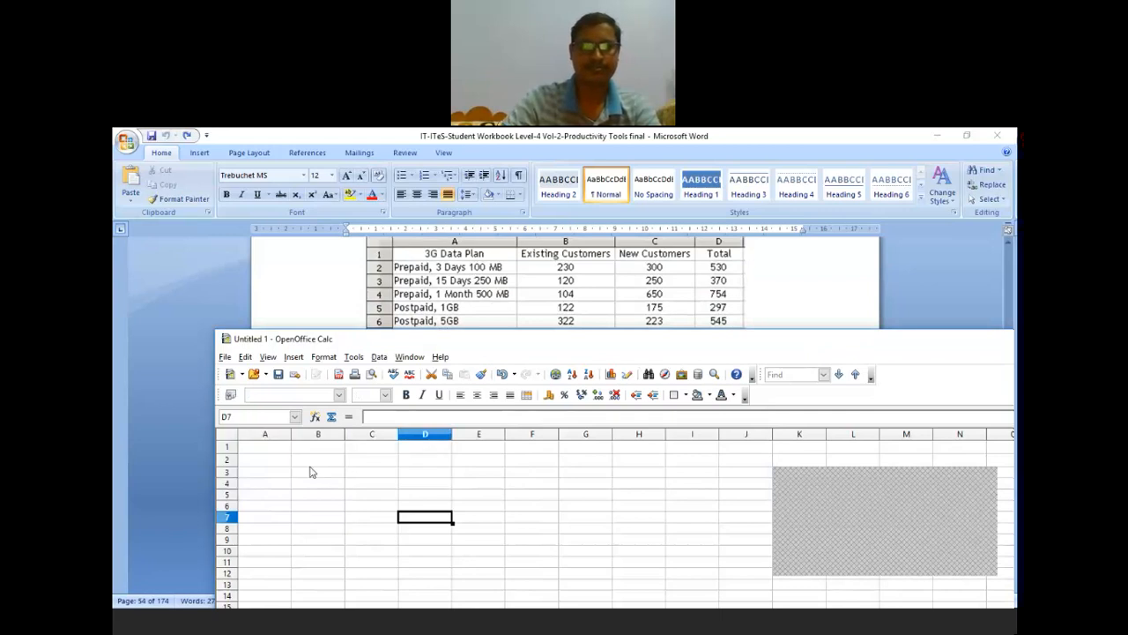
Enter the heading 3G Data Plan in cell A1 of Sheet1.
key(ctrl+Home)
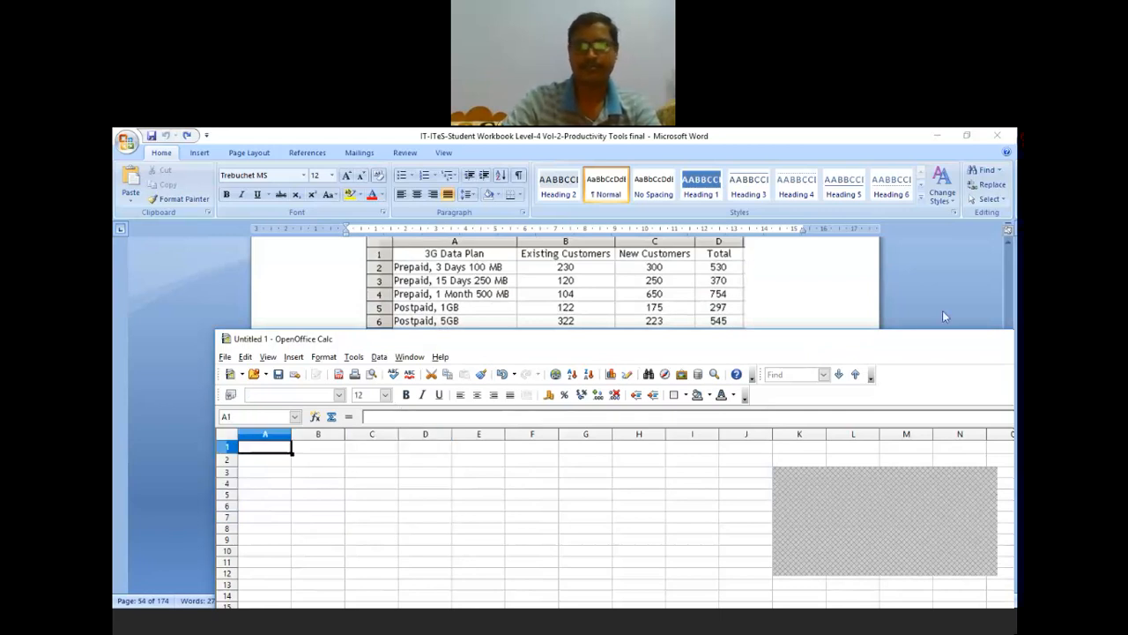
text(3)
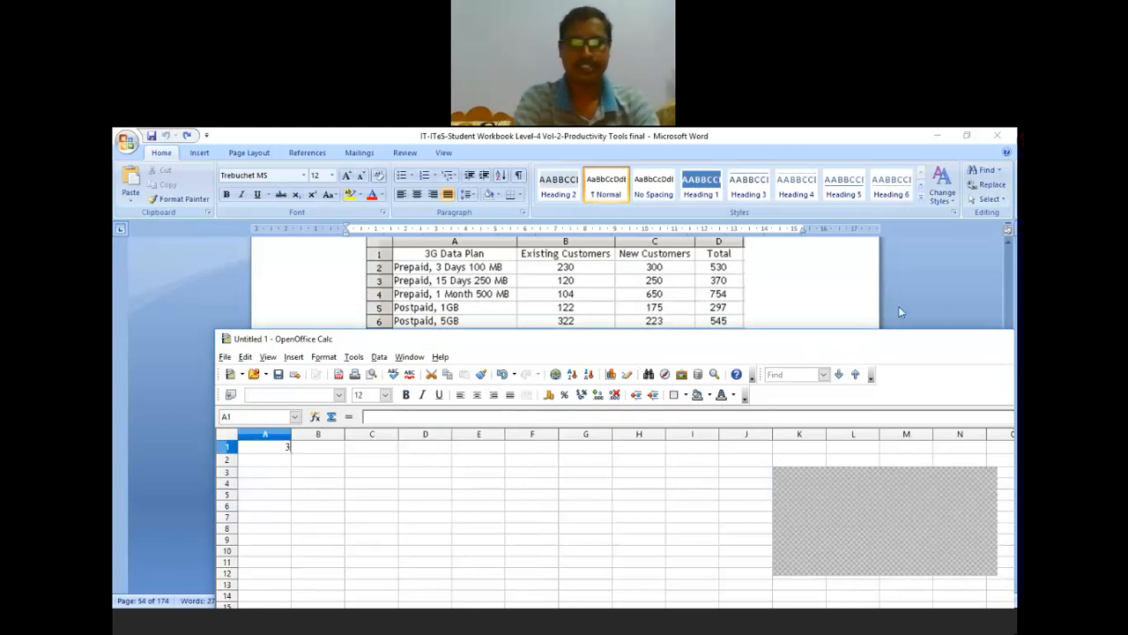
text(g)
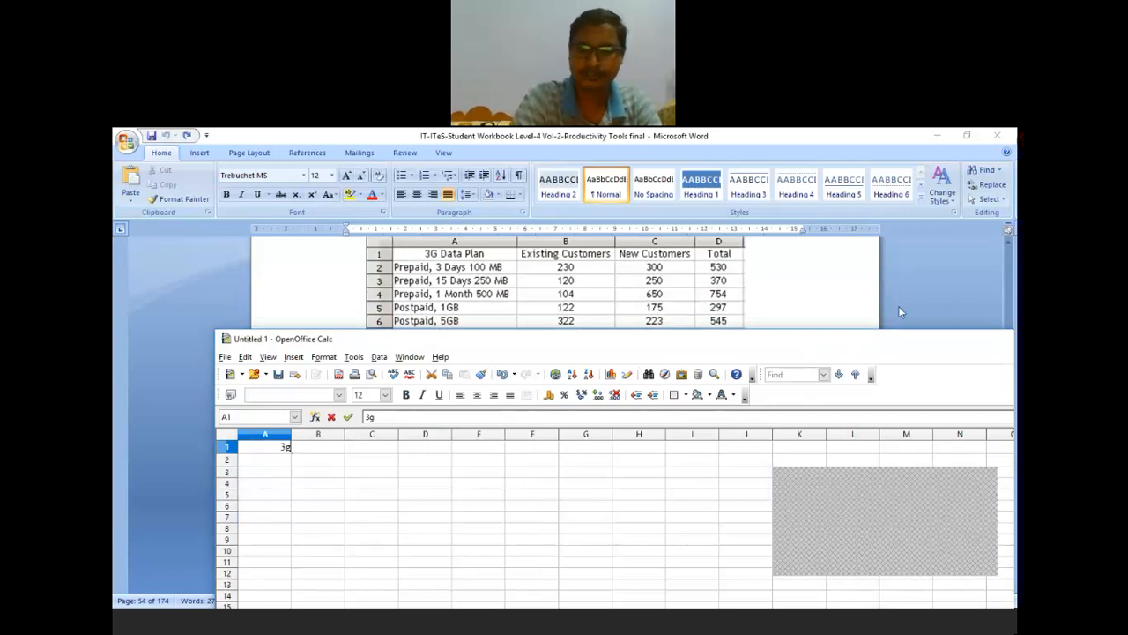
key(BackSpace)
text(G)
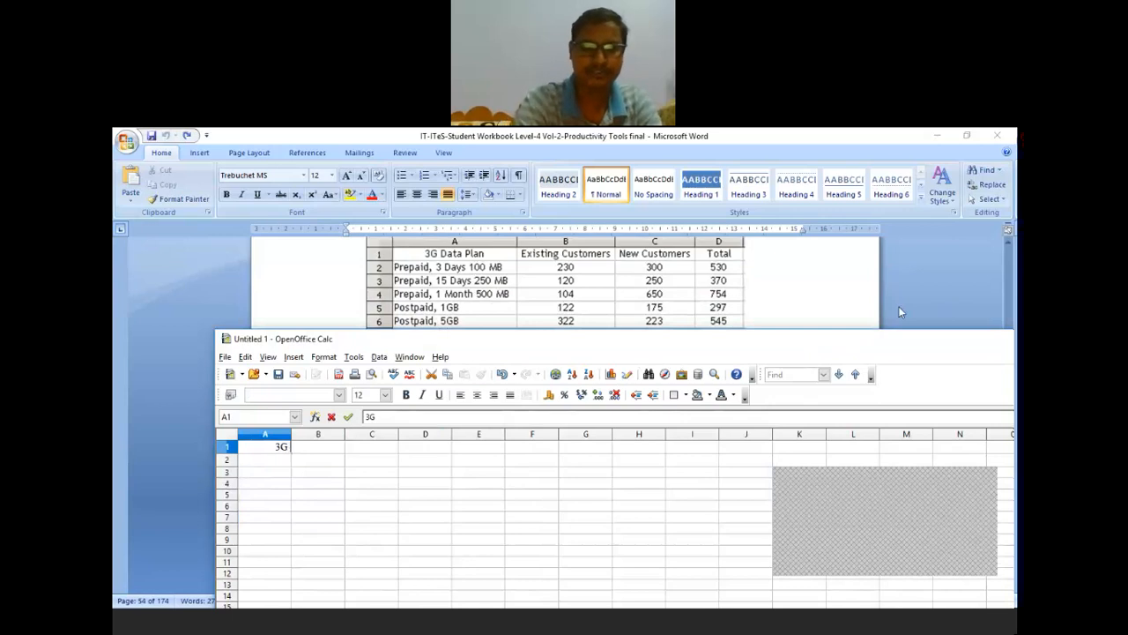
text( Data)
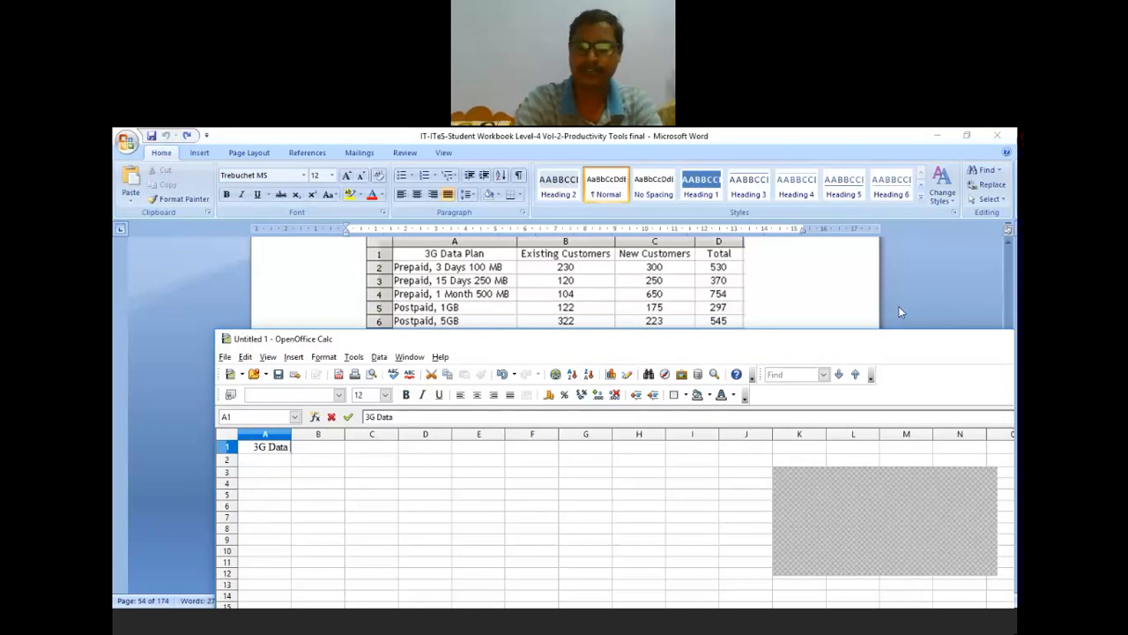
text( Plan)
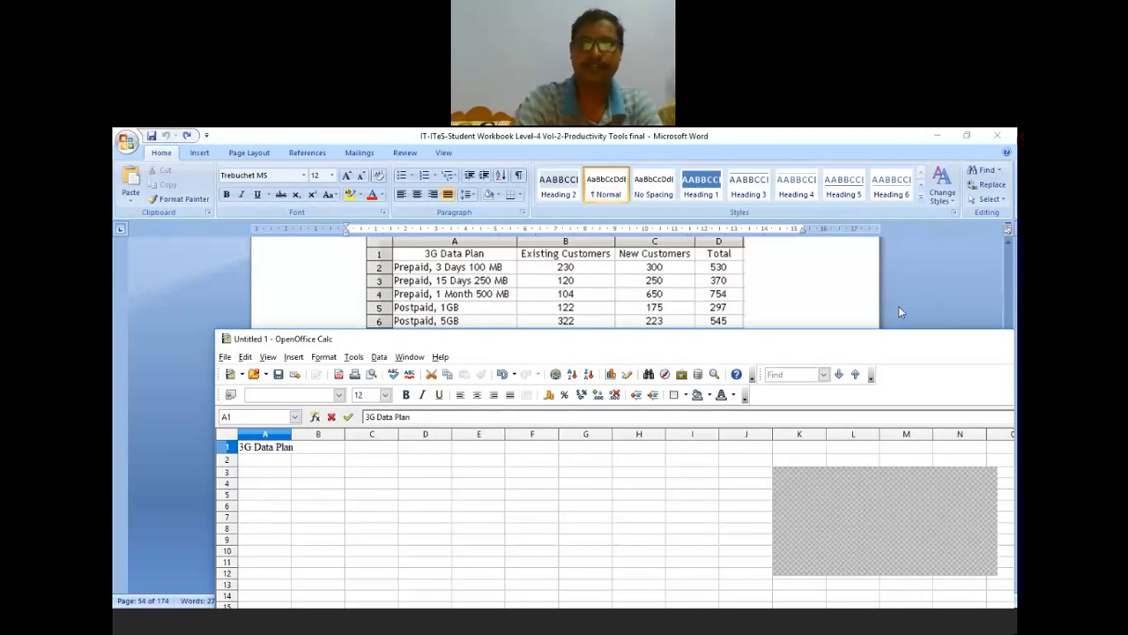
key(Tab)
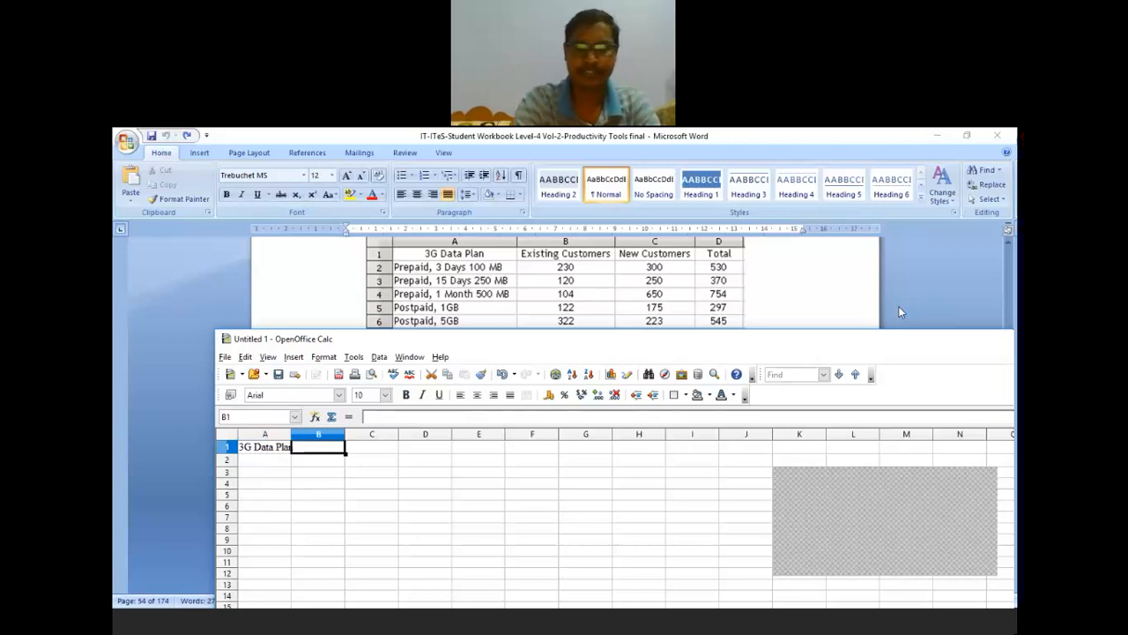
Enter the heading Existing Customers in cell B1.
text(E)
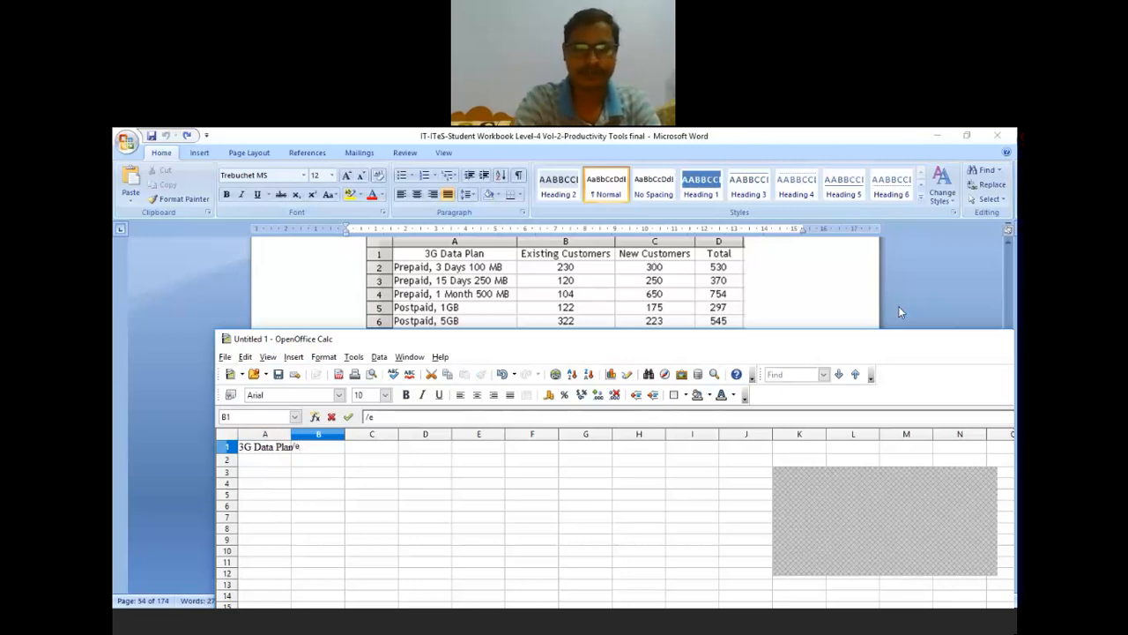
key(BackSpace)
text(E)
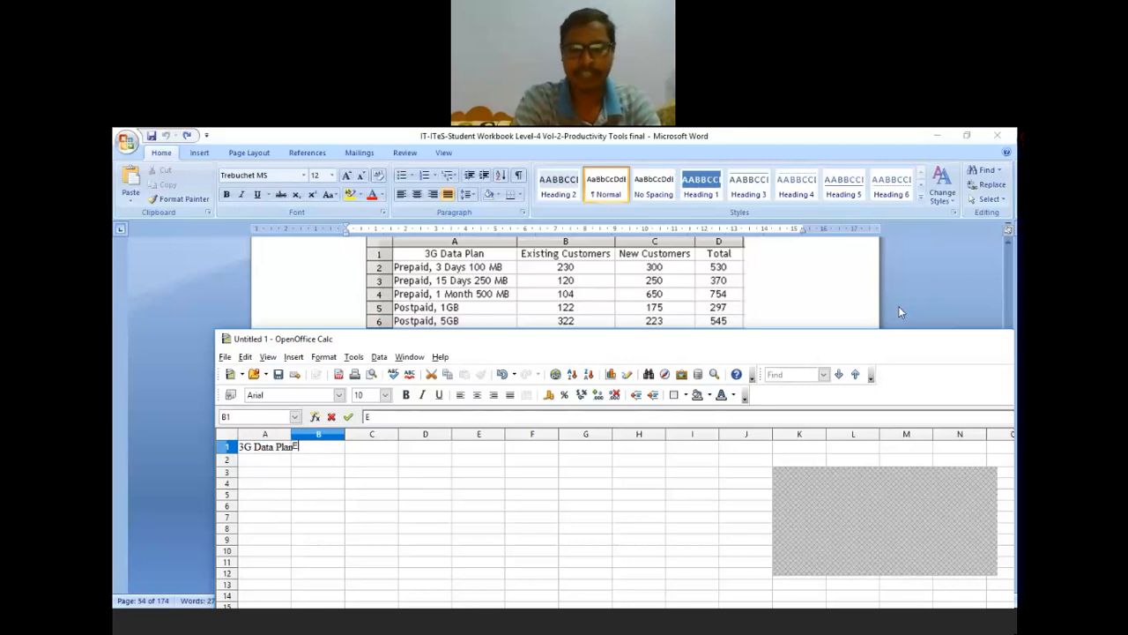
text(xisting)
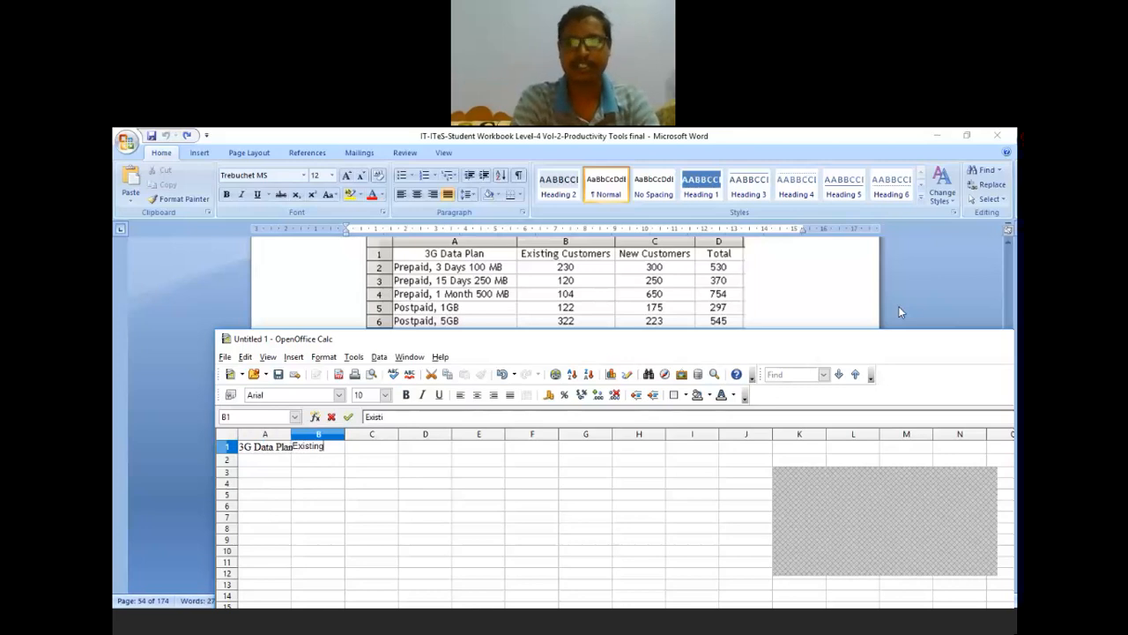
text( C)
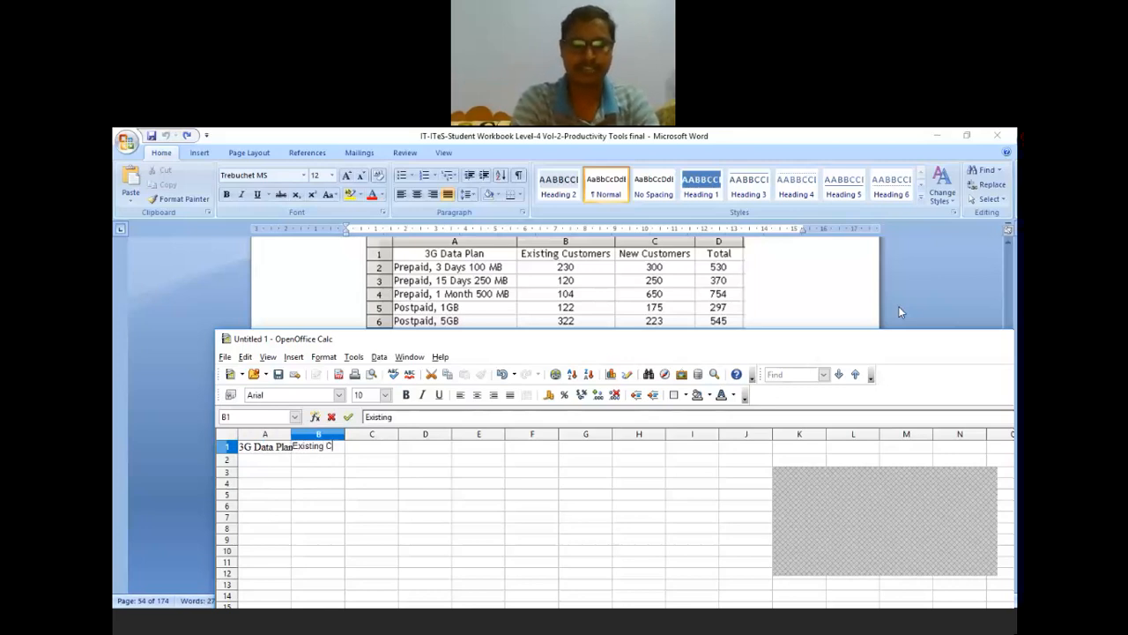
text(ustomer)
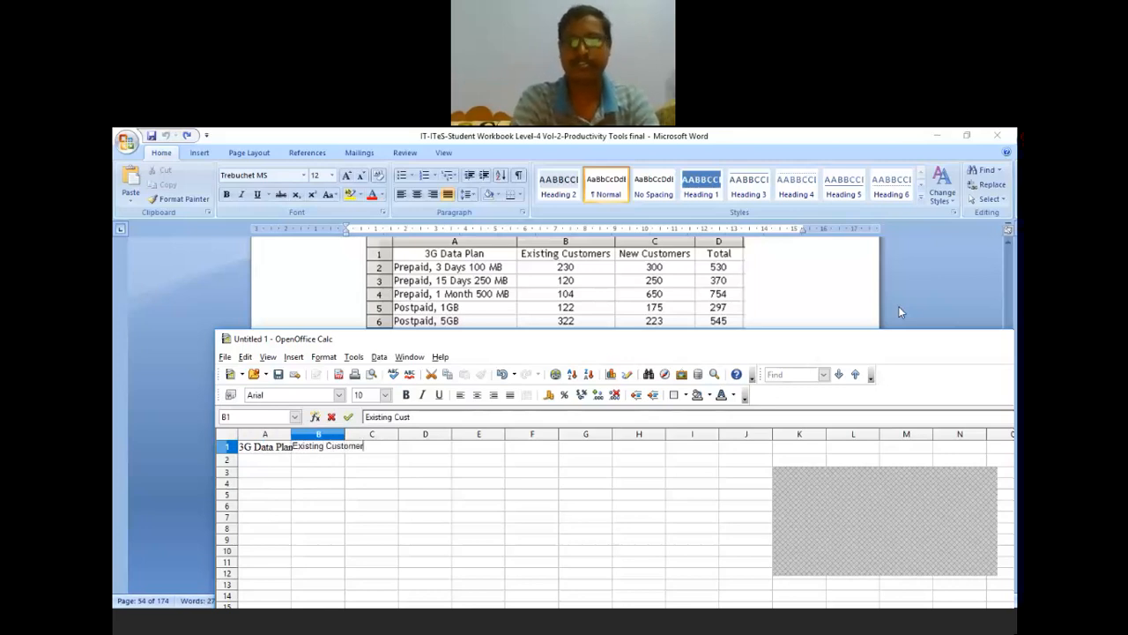
text(s)
key(Tab)
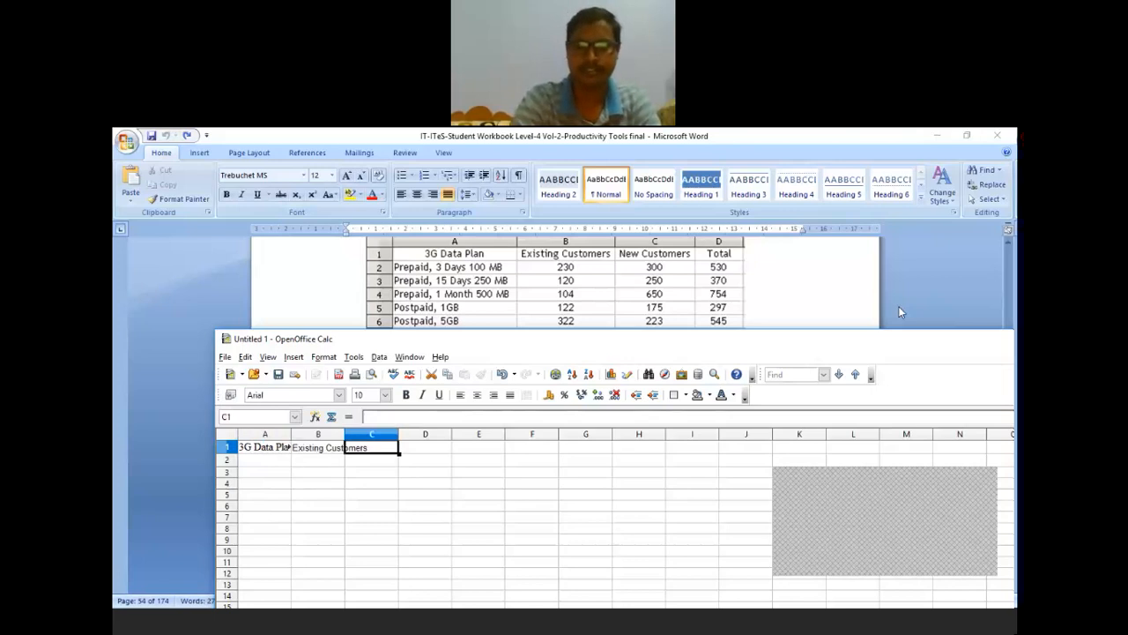
Enter the headings New Customers in cell C1 and Total in cell D1.
text(New)
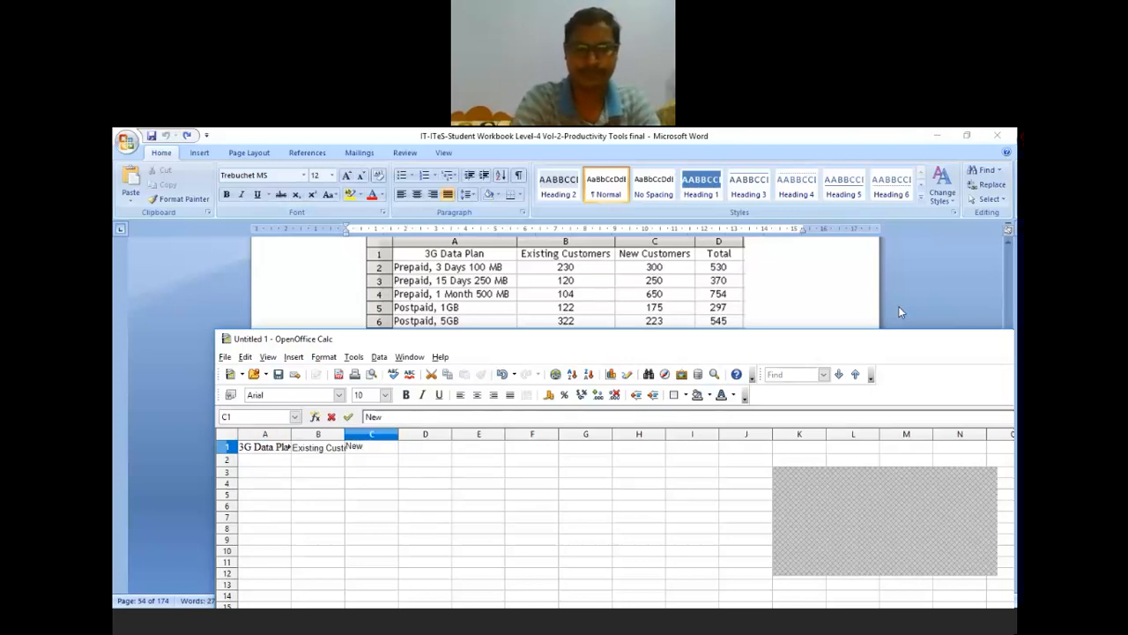
text( Custome)
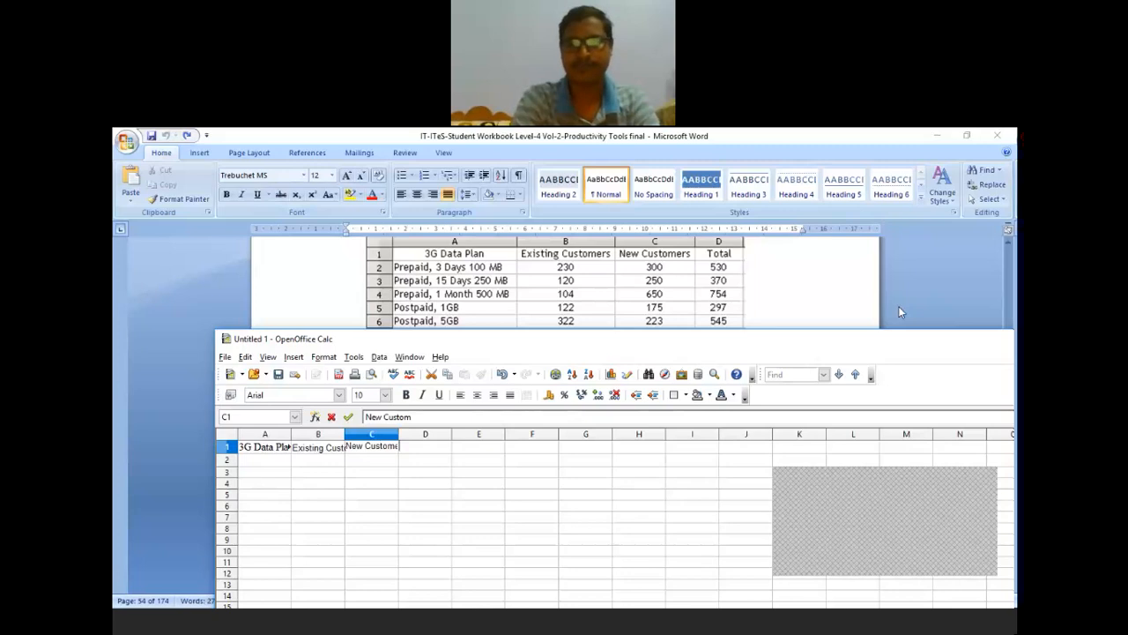
text(rs)
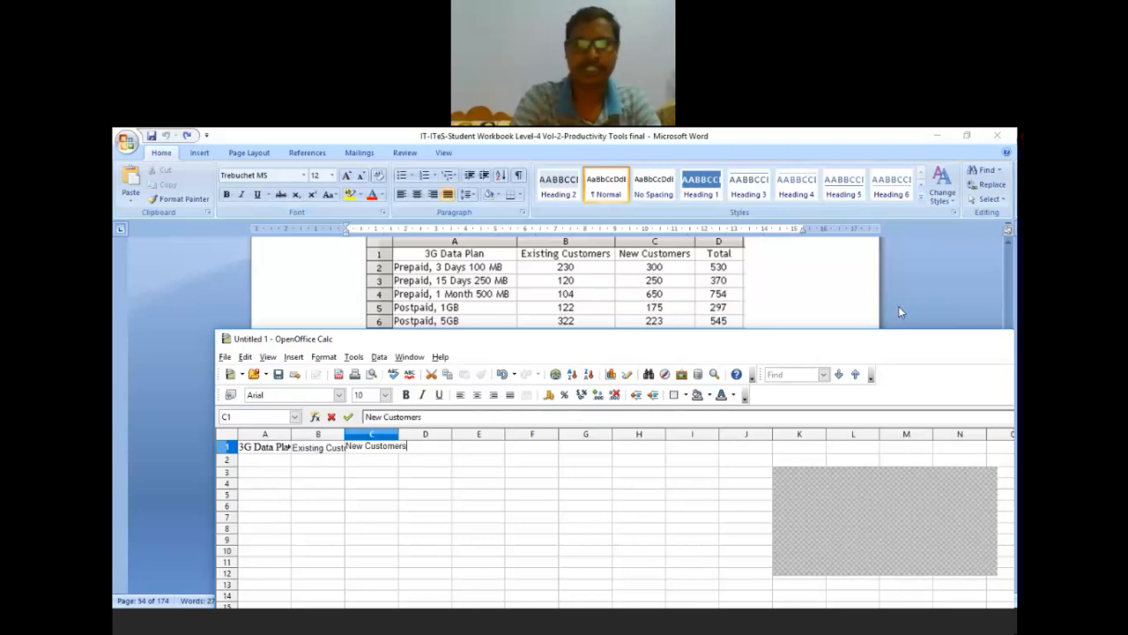
key(Tab)
text(T)
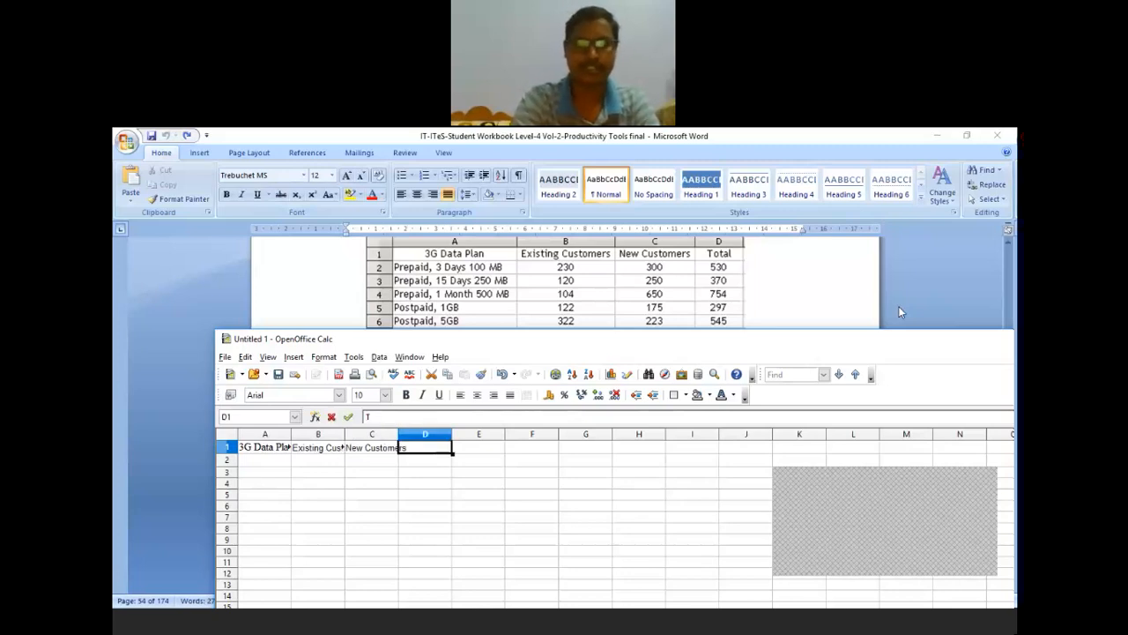
text(otal)
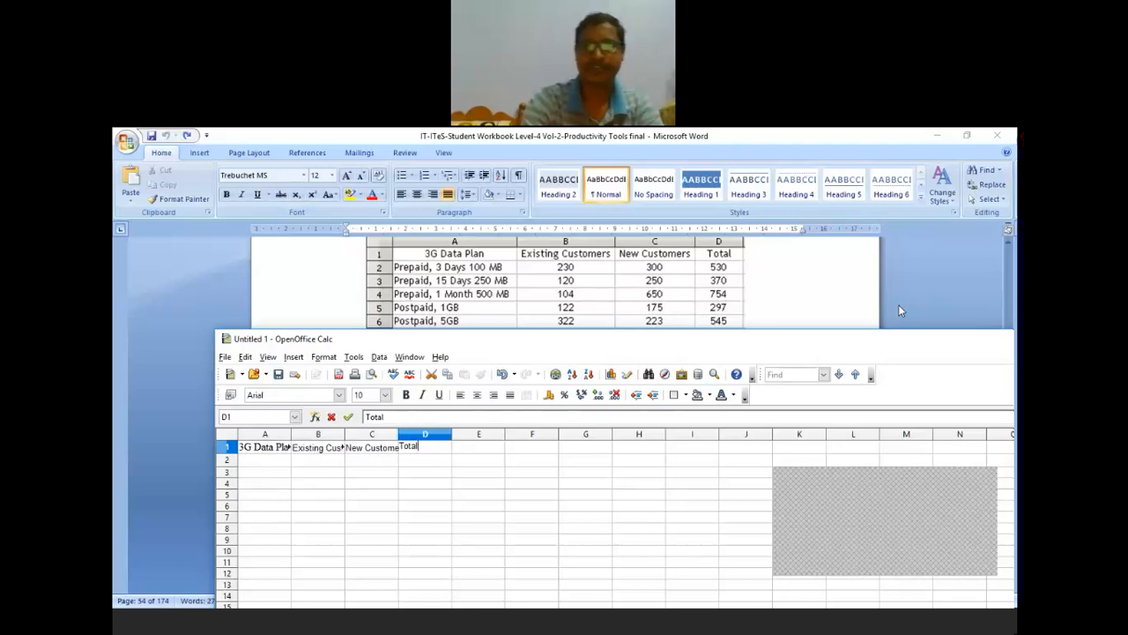
key(Return)
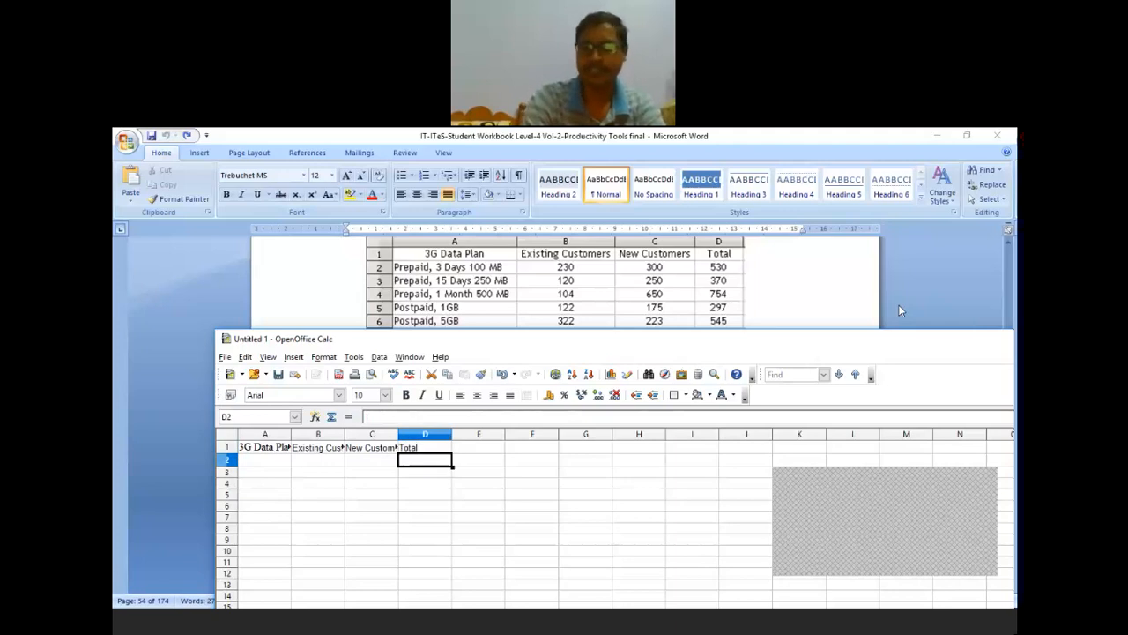
Enter the first plan name, Prepaid, 3 days 100MB, in cell A2.
key(Home)
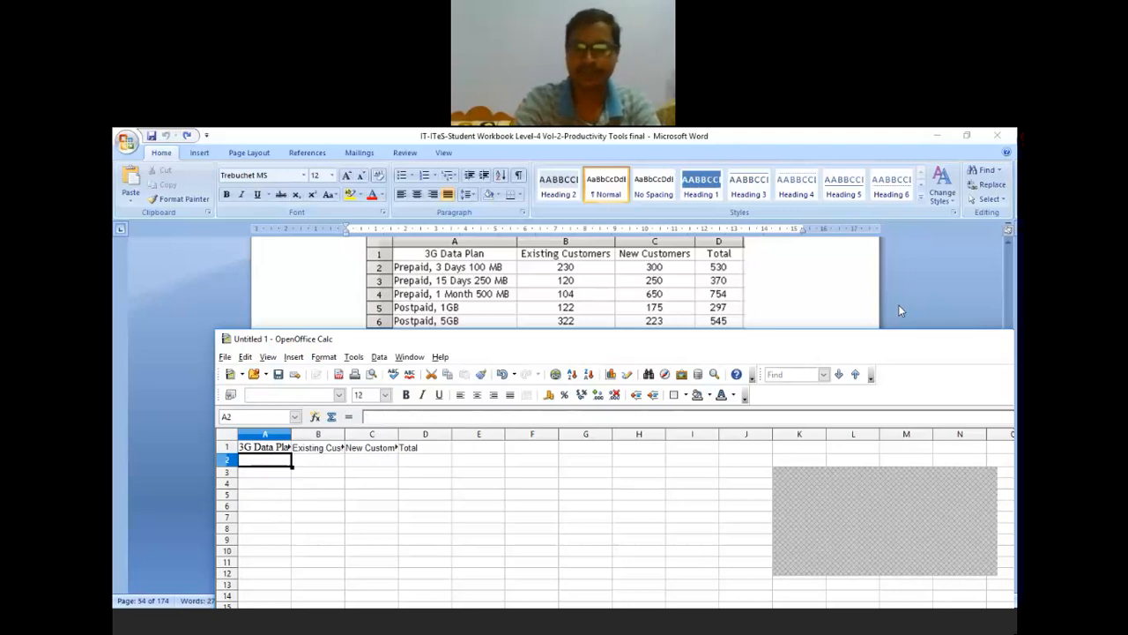
text(pr)
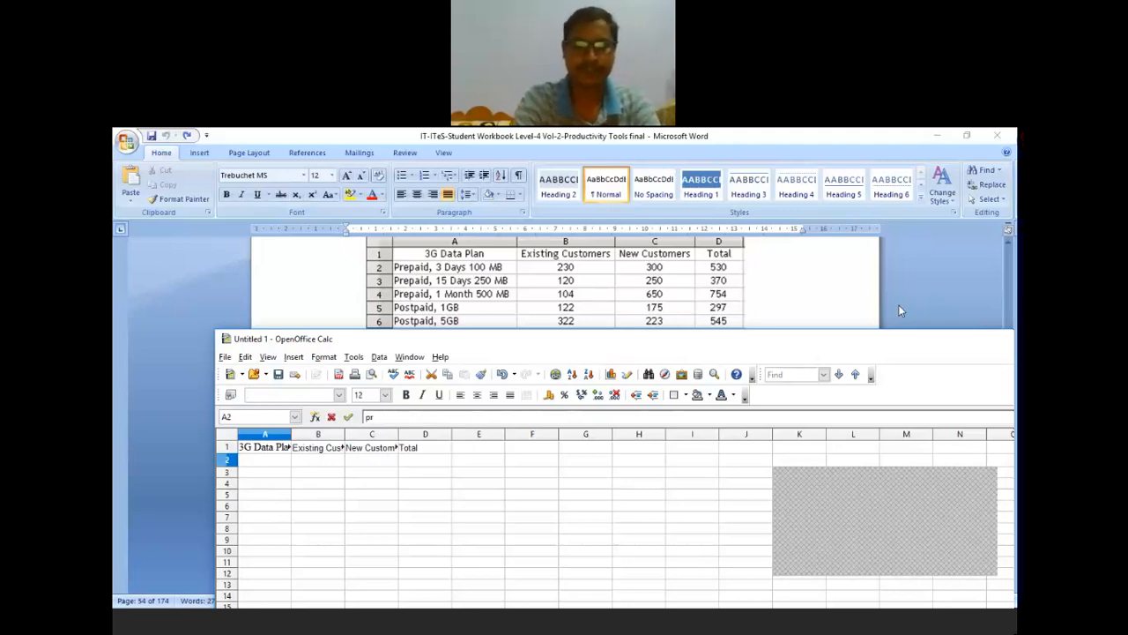
text(epai)
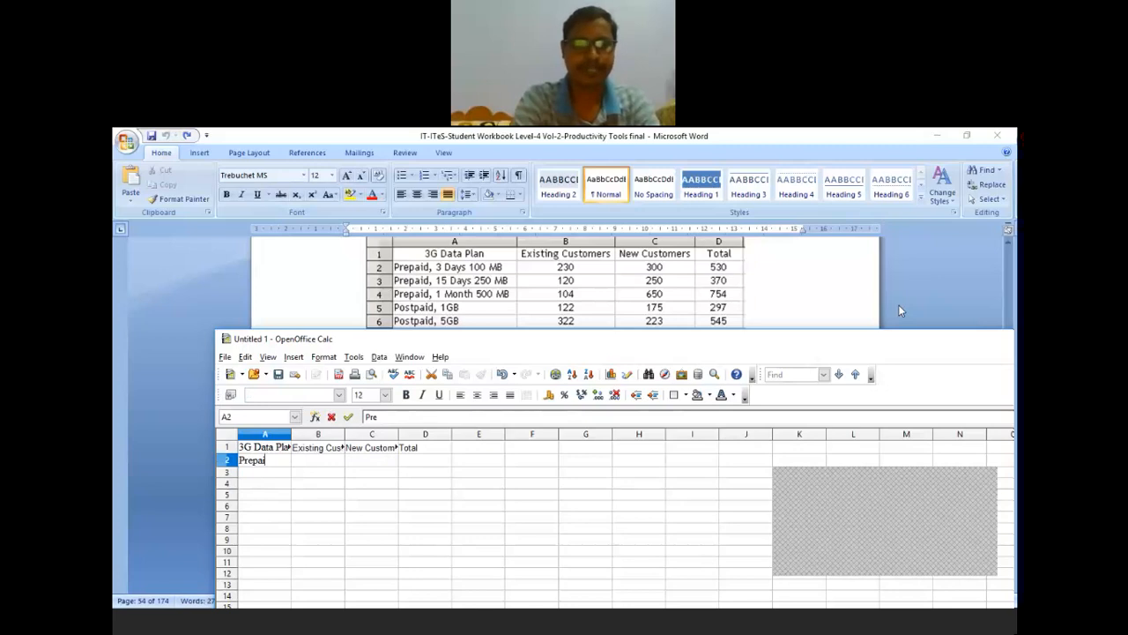
text(d,)
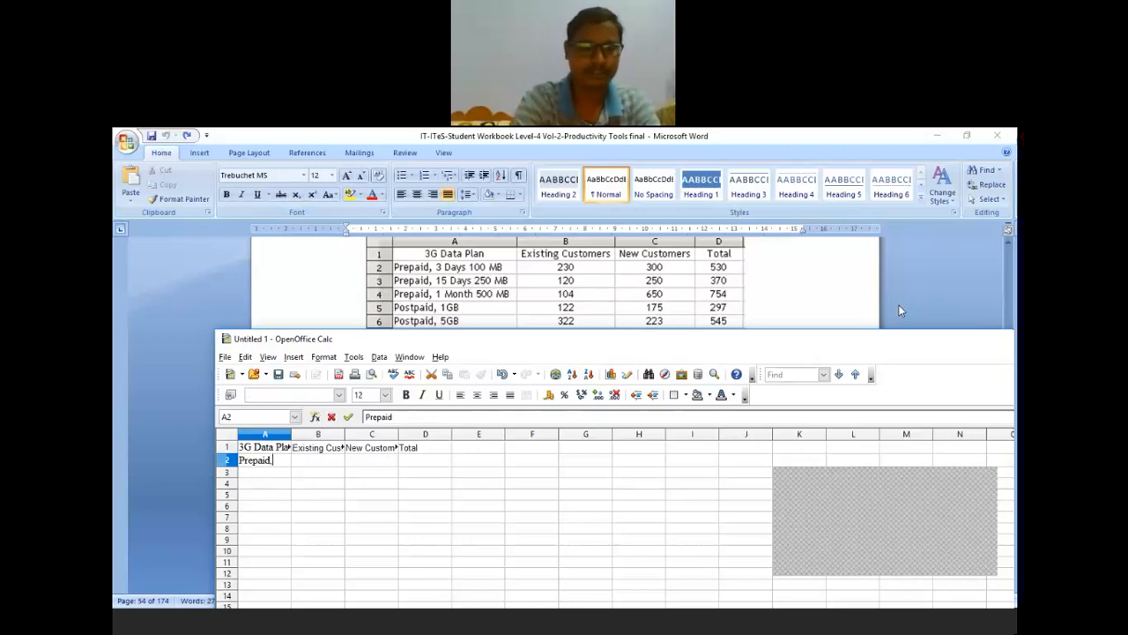
text(  3 days 100M)
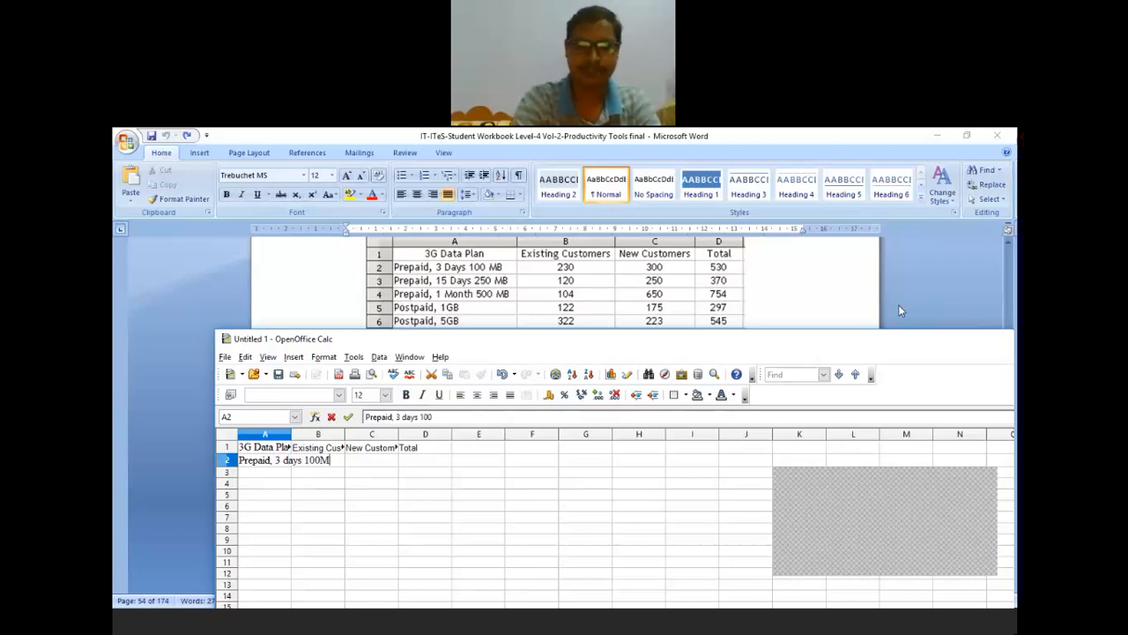
text(B)
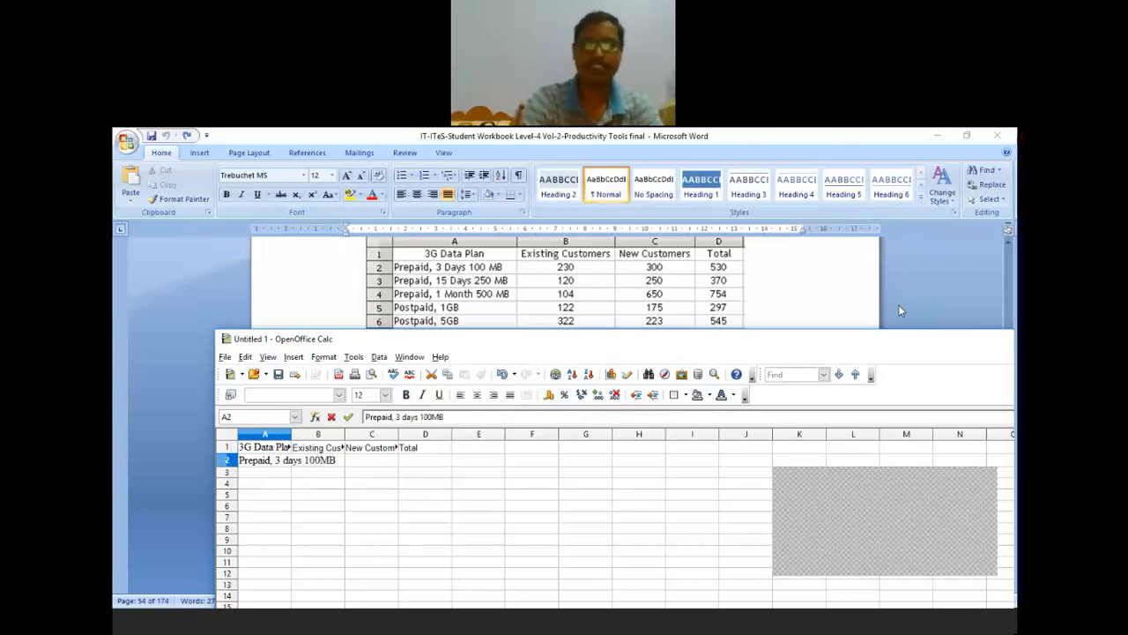
key(Tab)
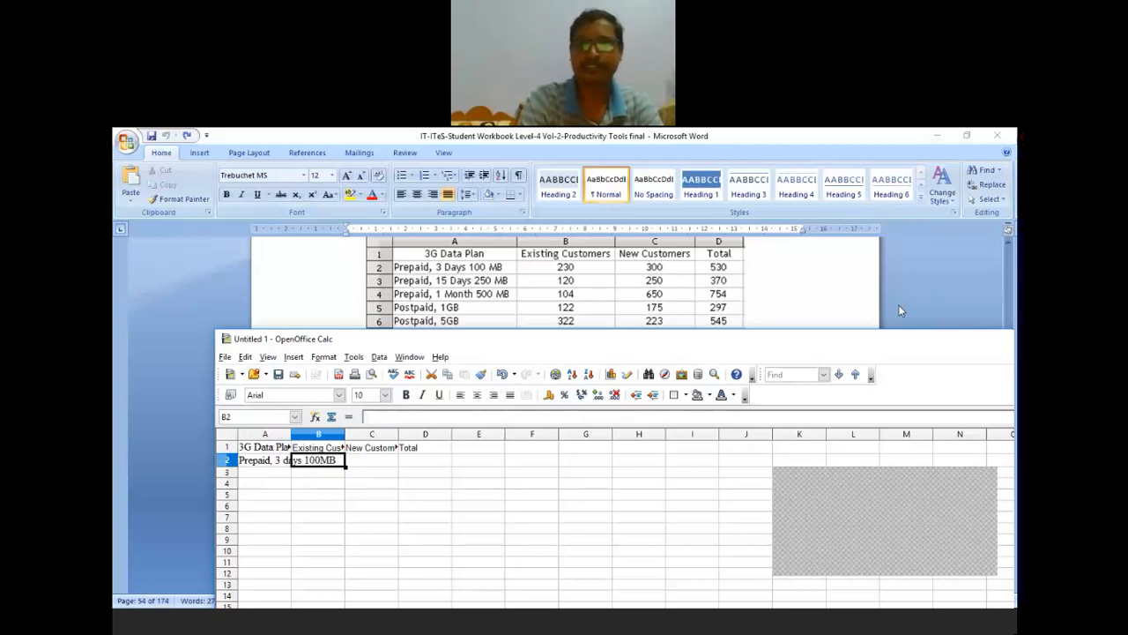
Enter 230 existing customers in cell B2 and 300 new customers in cell C2.
text(230)
key(Tab)
text(300)
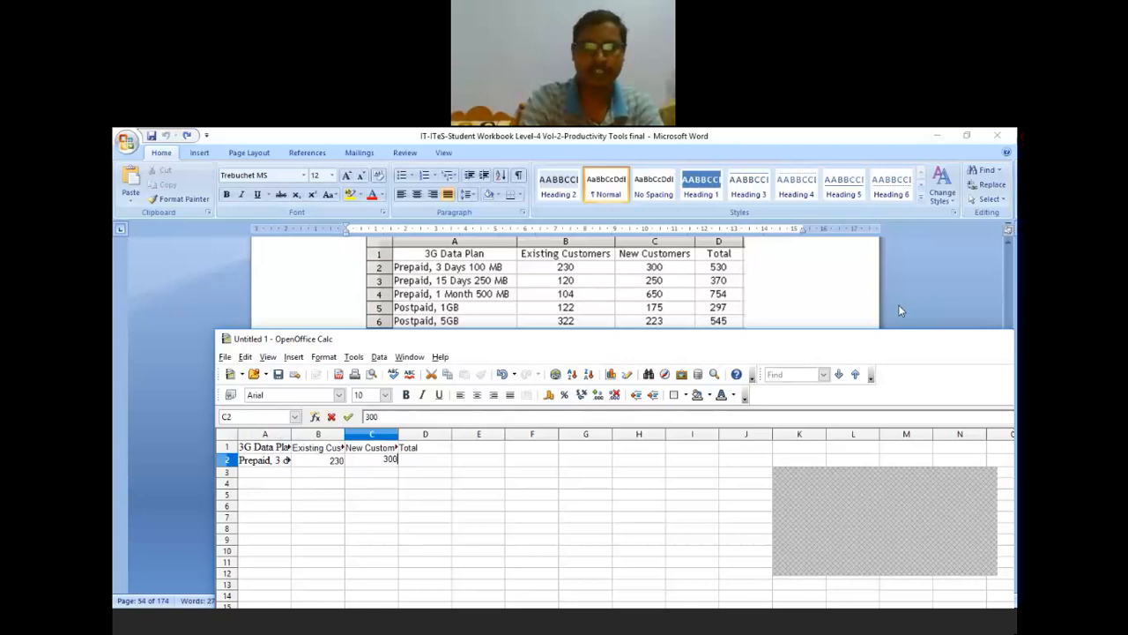
key(Tab)
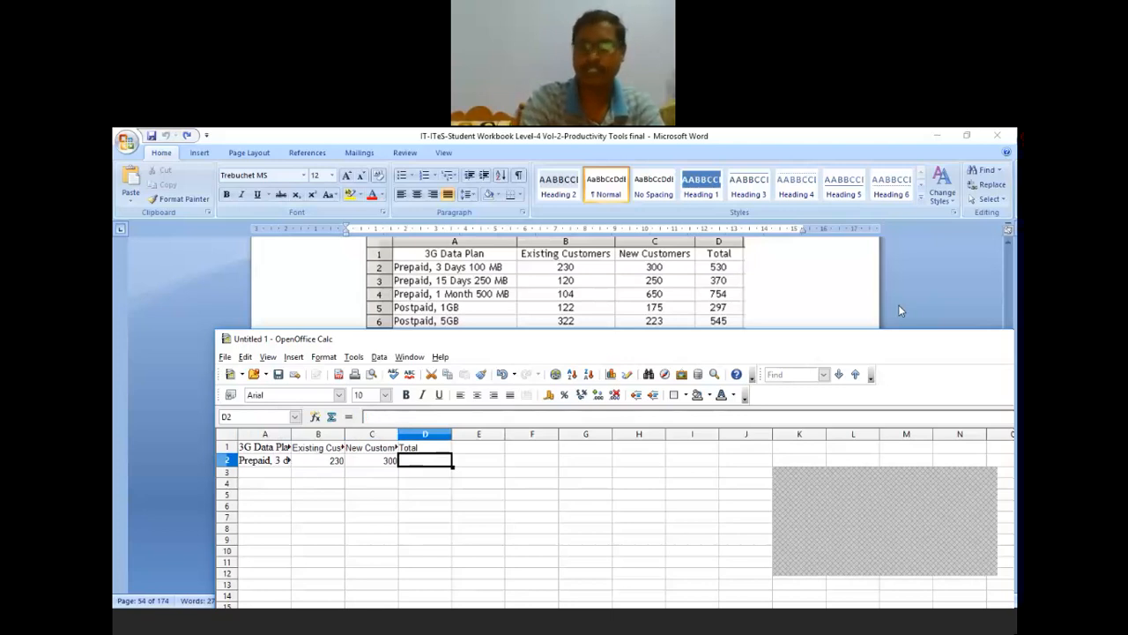
text(530)
key(BackSpace)
key(BackSpace)
key(BackSpace)
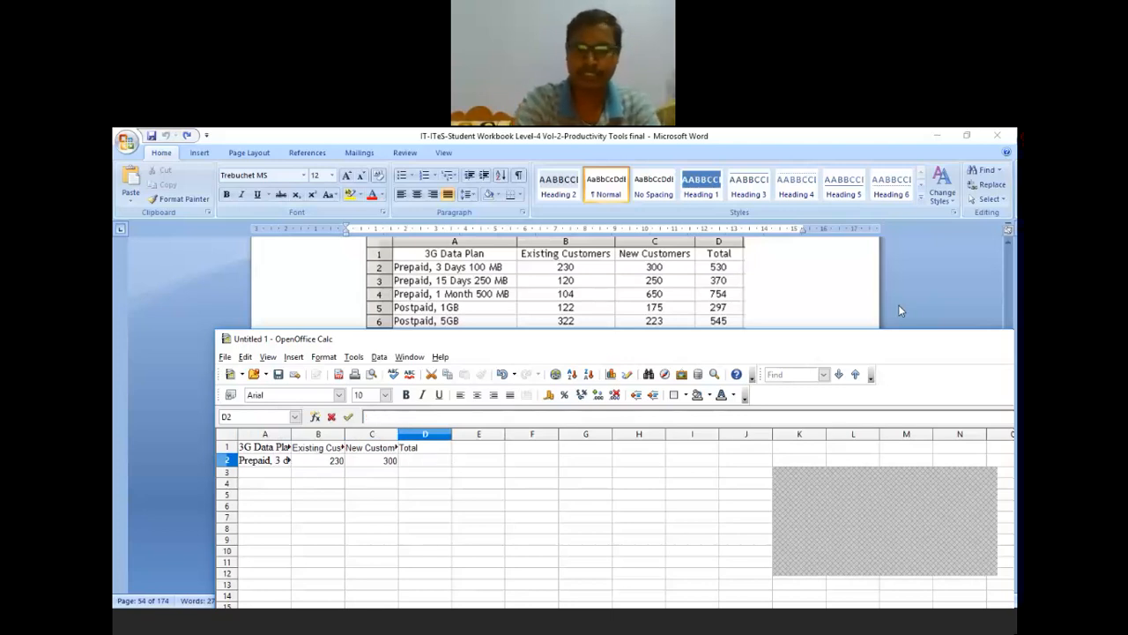
Calculate the first plan's total in cell D2 with a SUM formula over B2:C2.
text(=sum)
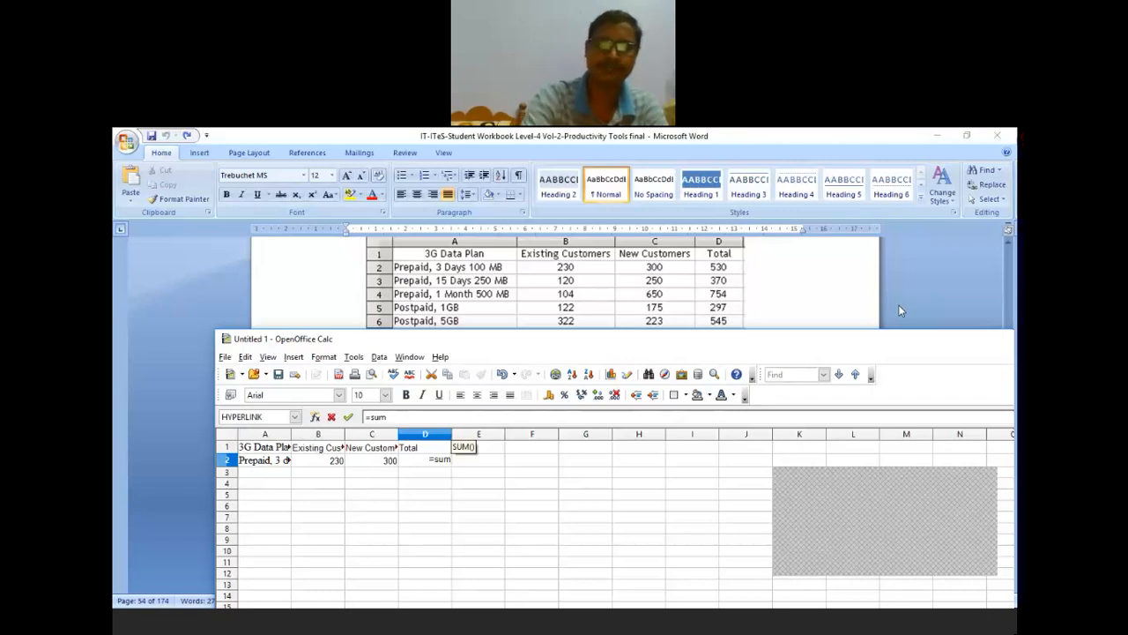
text(()
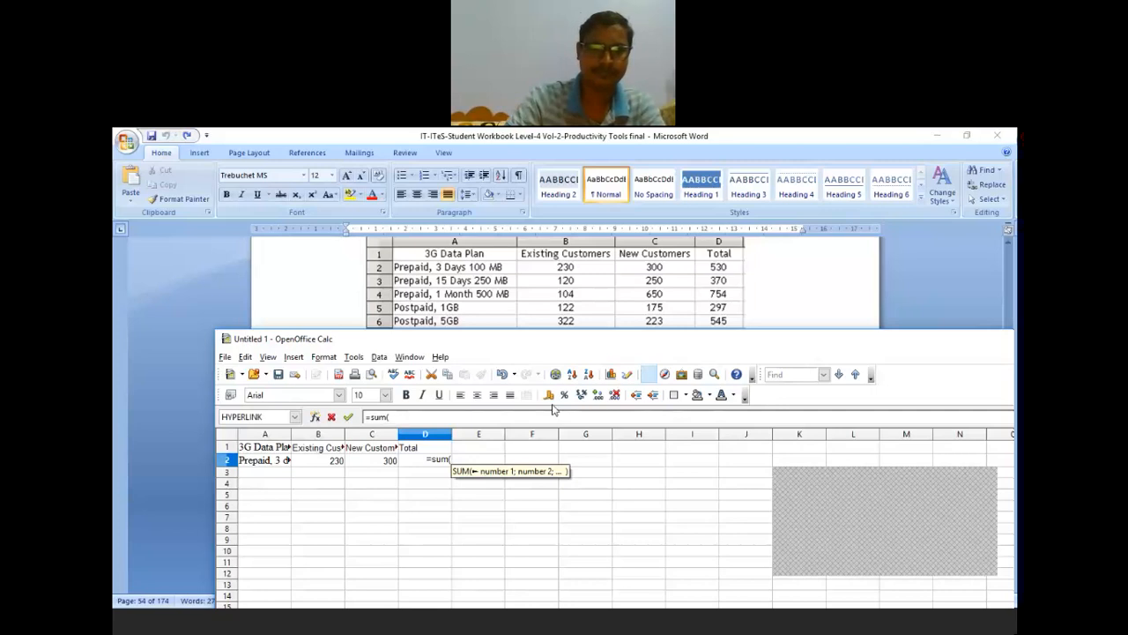
drag(333, 460, 370, 464)
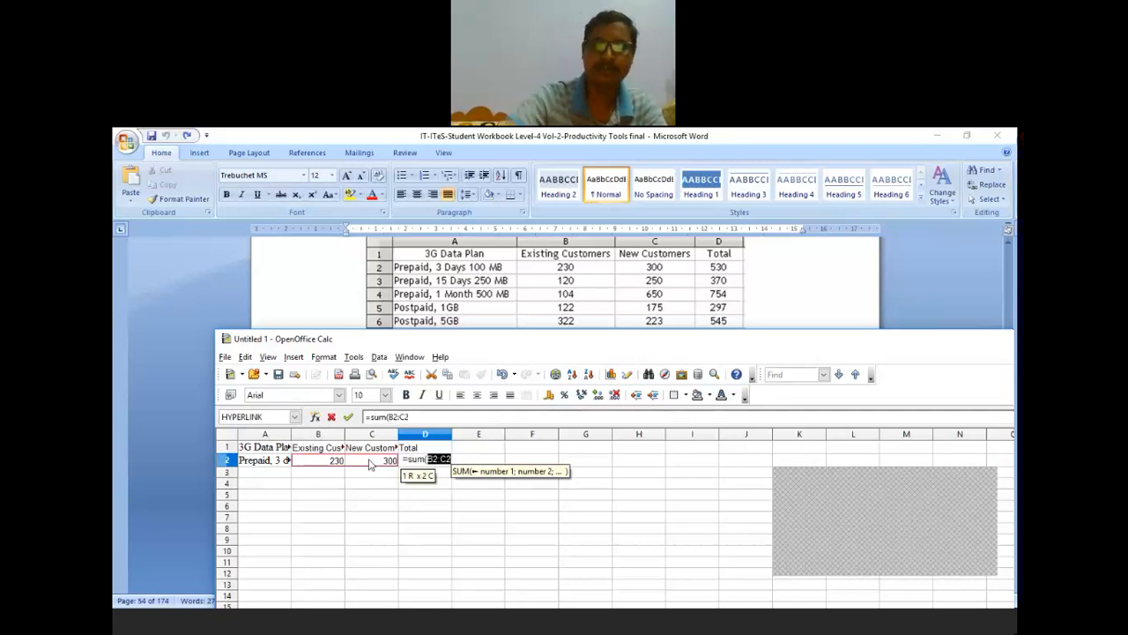
text())
key(Return)
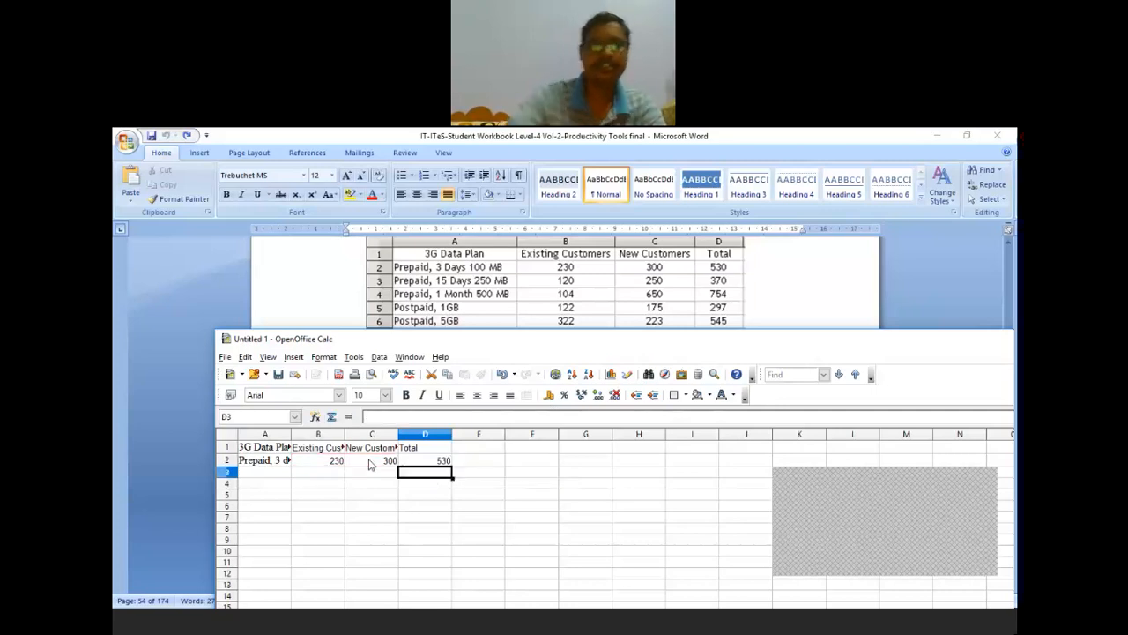
Copy the plan name from cell A2 down into cell A3.
click(270, 474)
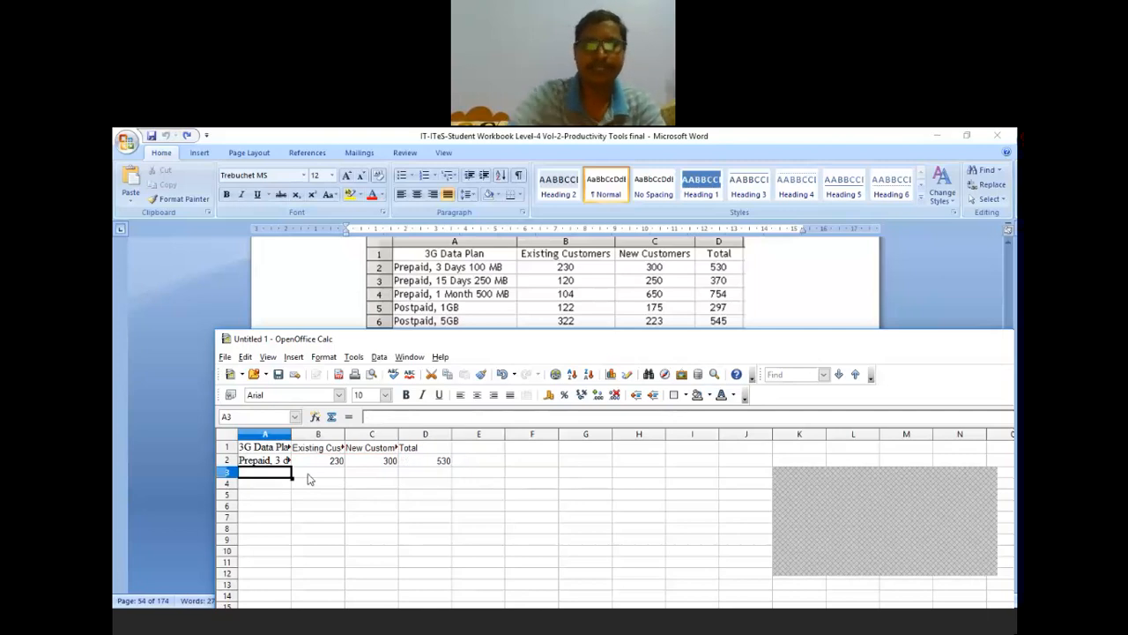
key(Up)
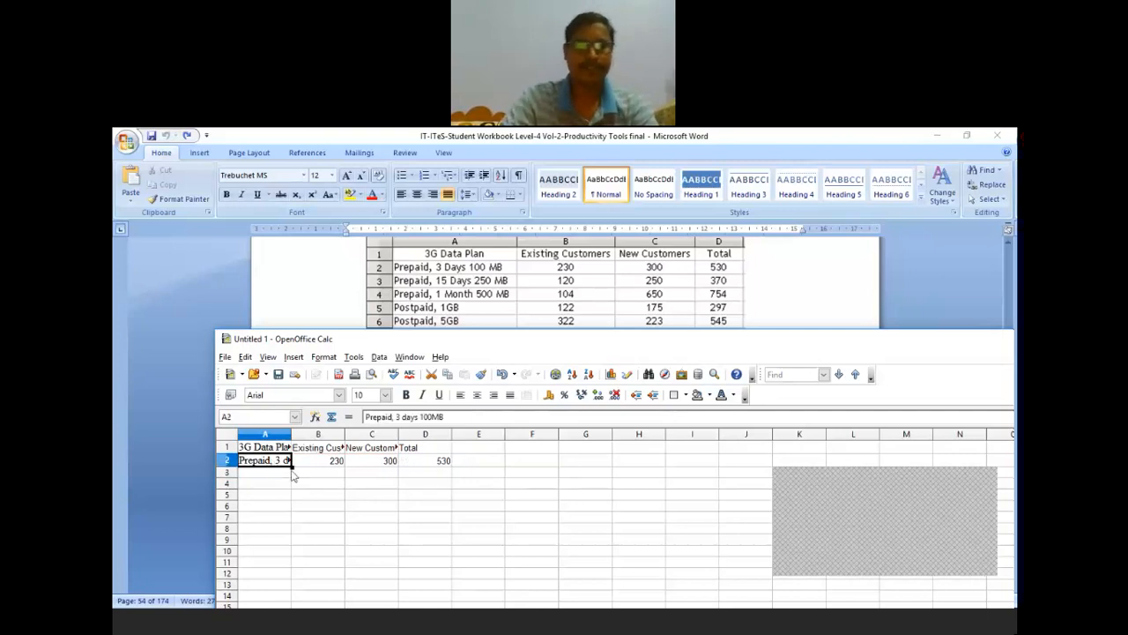
drag(291, 467, 282, 482)
click(281, 476)
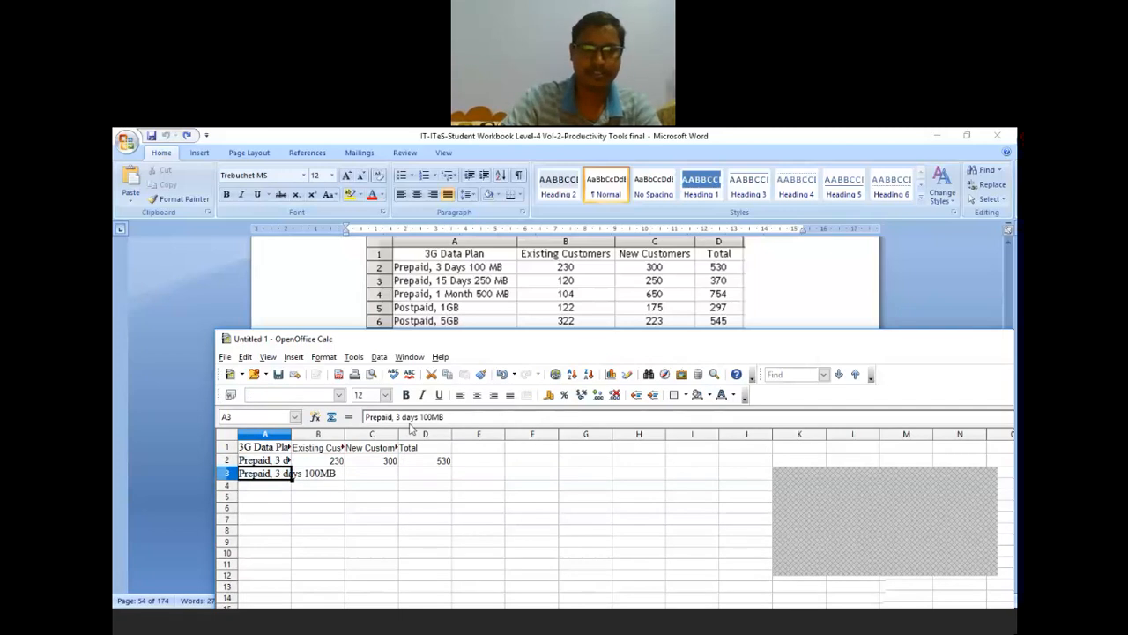
Change the copied plan name in cell A3 to Prepaid, 15 days 250MB.
click(398, 416)
key(BackSpace)
text(15)
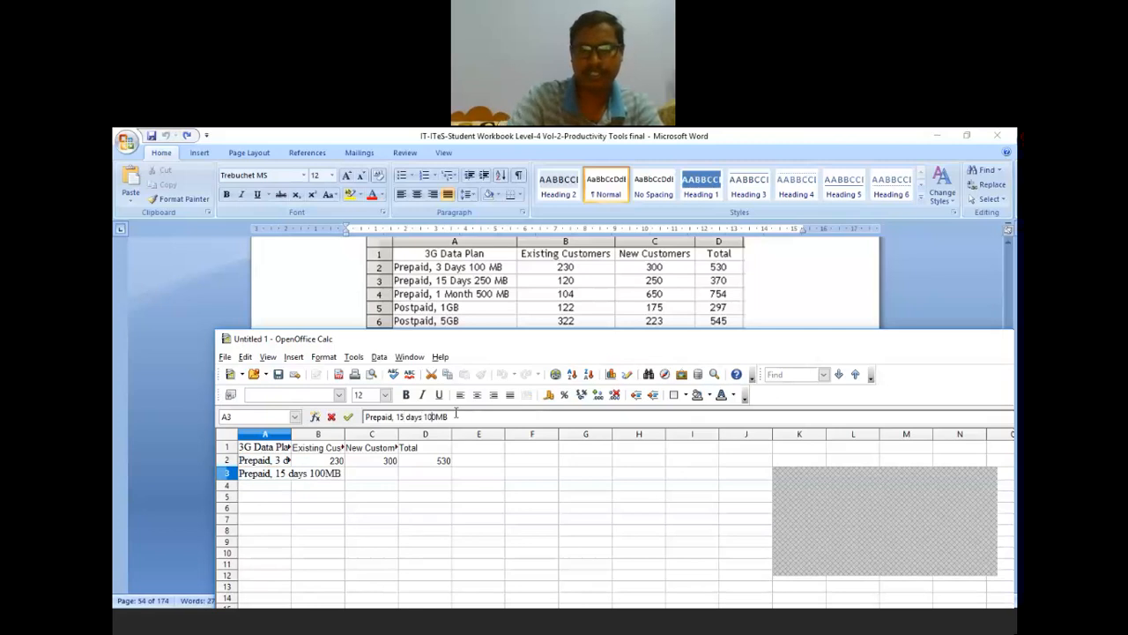
key(BackSpace)
key(BackSpace)
text(25)
key(Return)
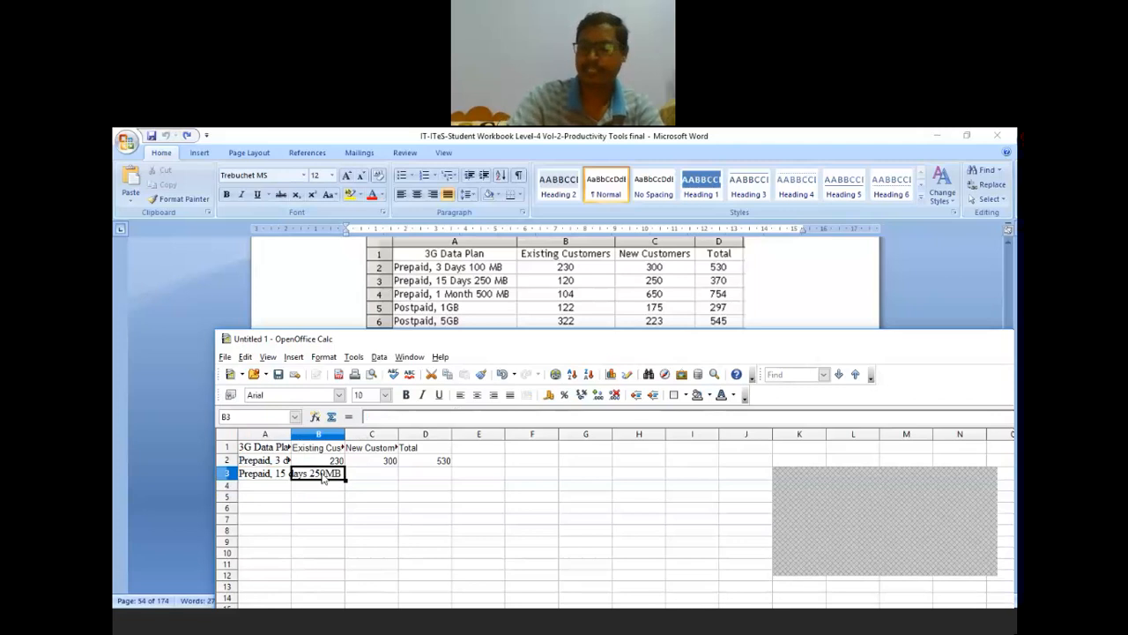
Enter 120 existing customers in cell B3 and 250 new customers in cell C3.
text(120)
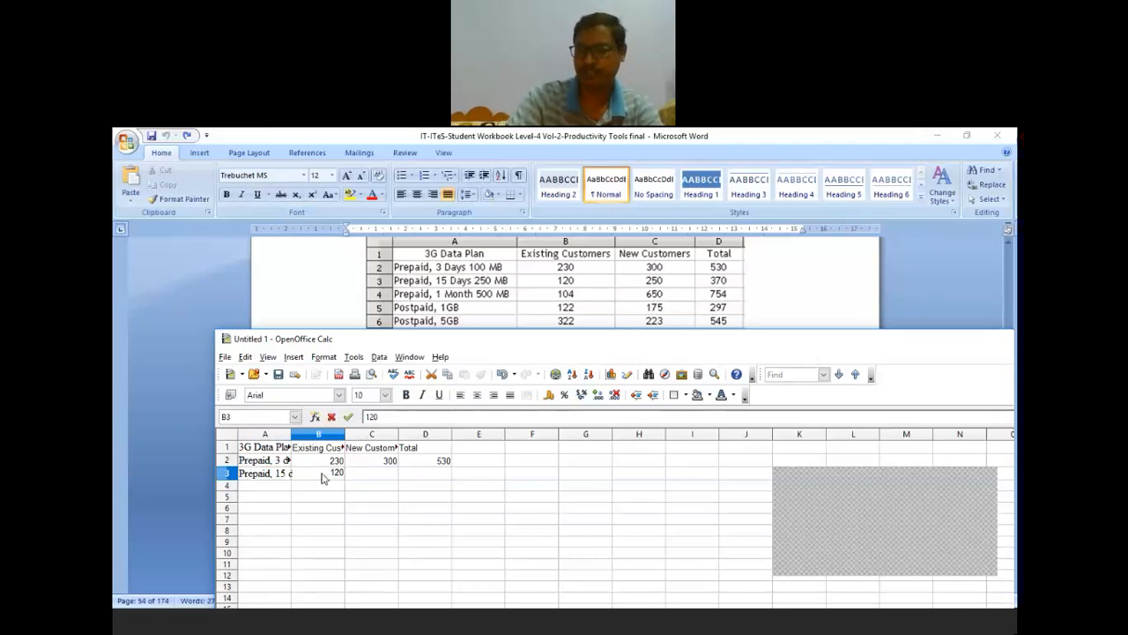
key(Tab)
text(250)
Fill the total formula from cell D2 down into cell D3.
click(455, 462)
click(447, 465)
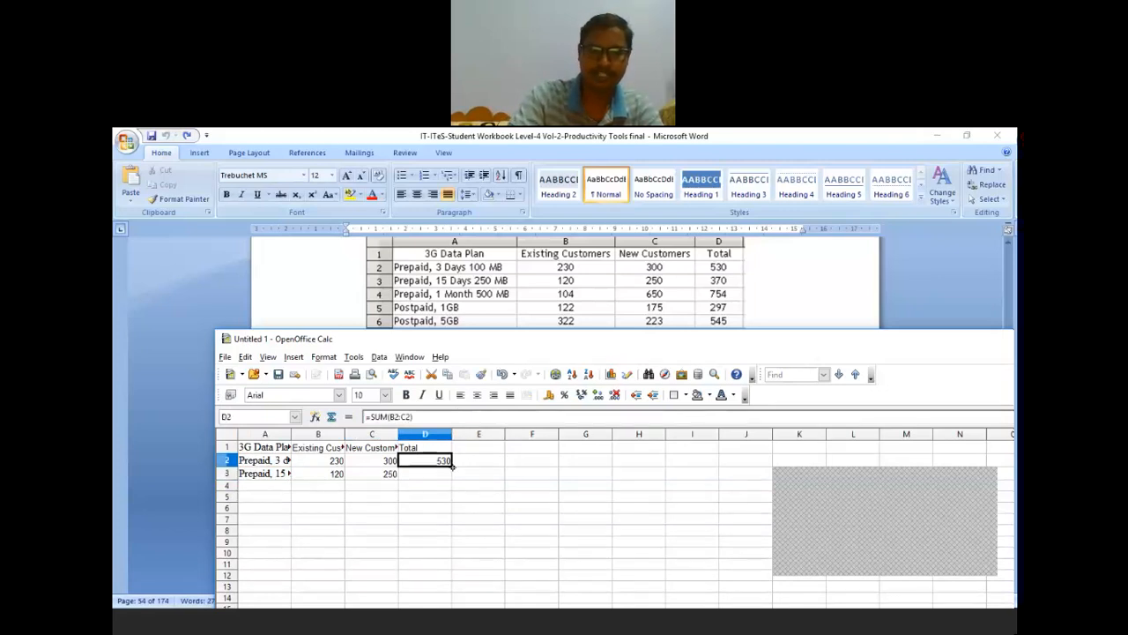
drag(452, 466, 448, 479)
click(479, 486)
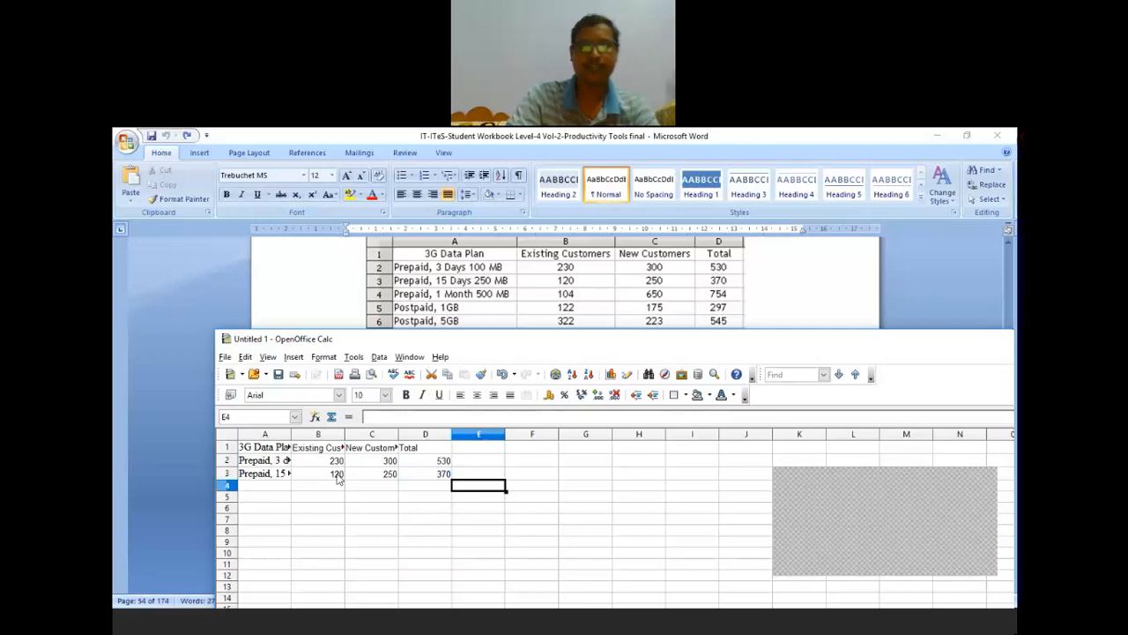
Widen columns A to D so the plan names and headings fit in their cells.
click(440, 554)
drag(291, 434, 606, 433)
click(511, 437)
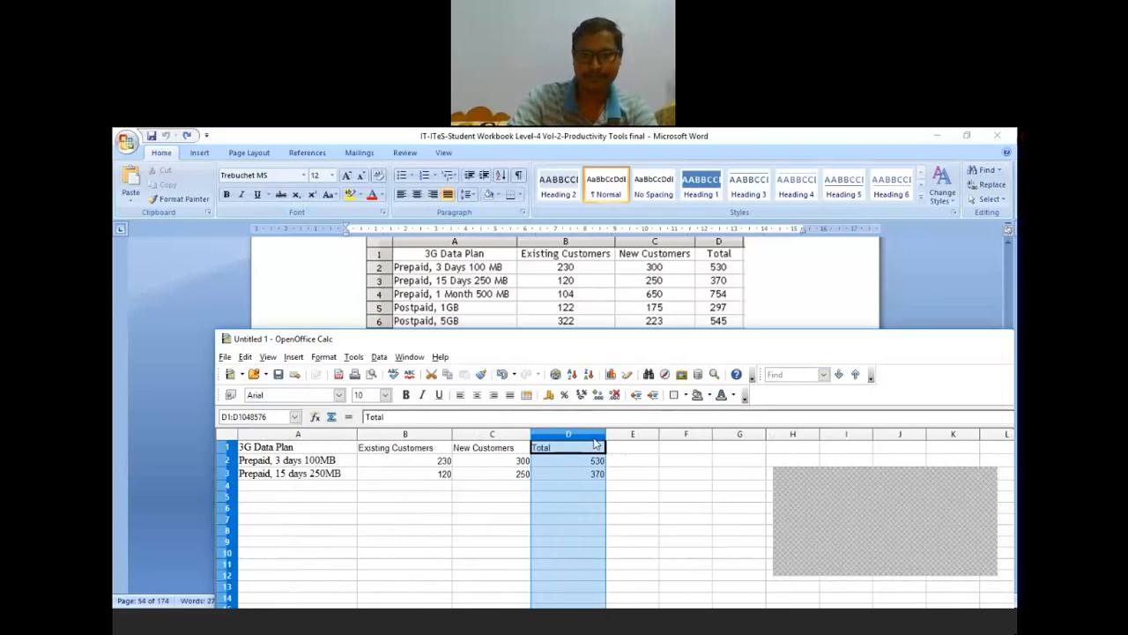
Save the Delhi workbook in the Documents folder as sales_region_delhi in ODF Spreadsheet format.
click(473, 523)
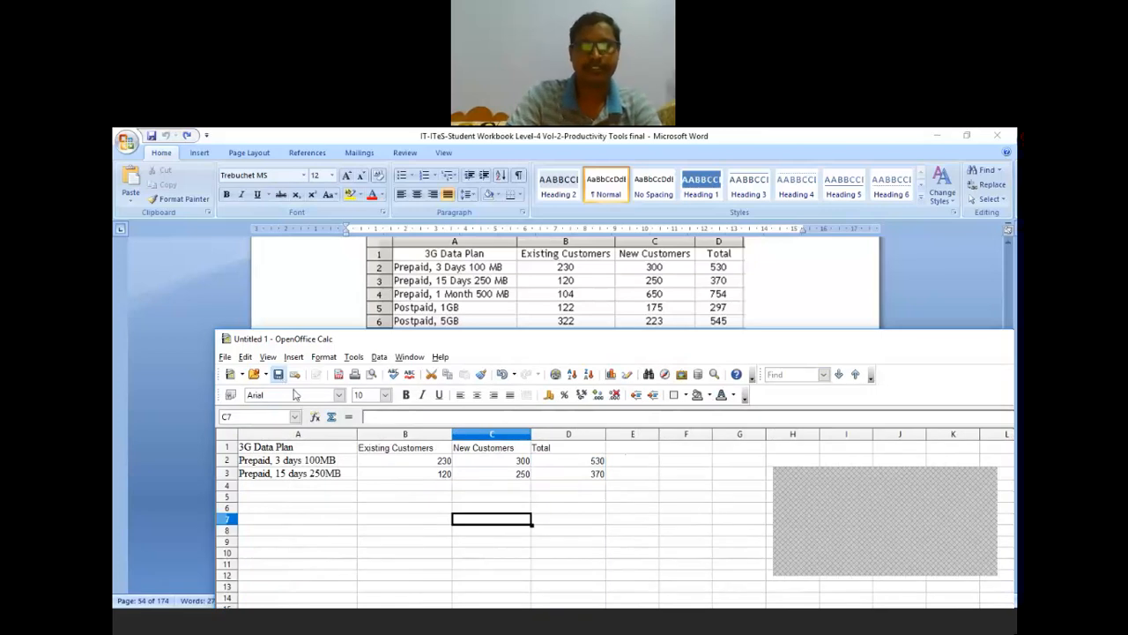
click(588, 627)
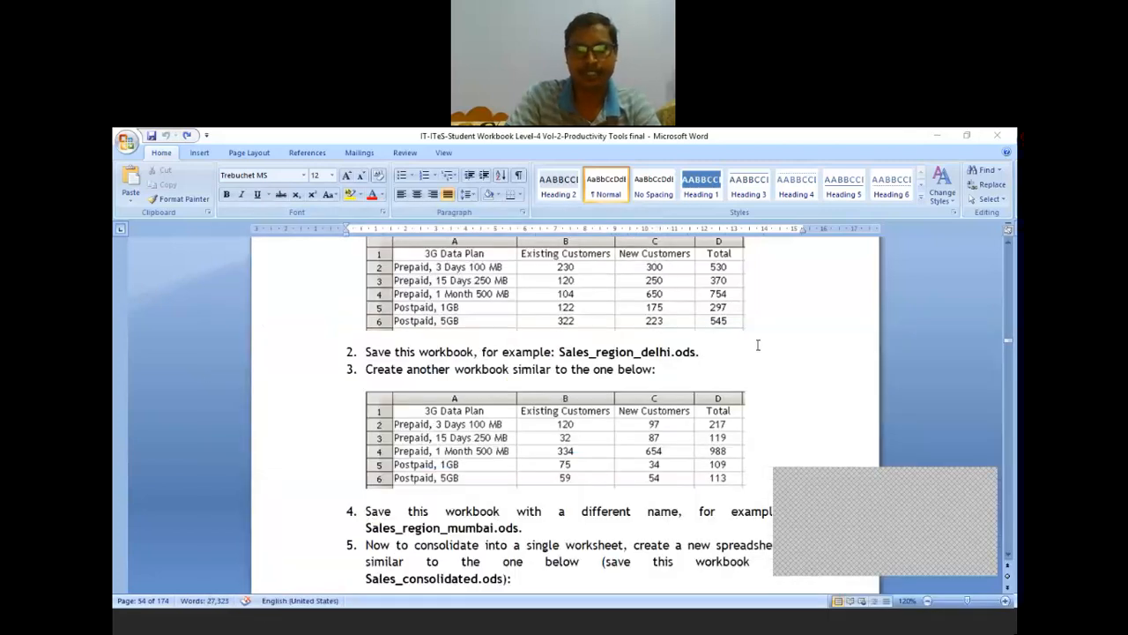
scroll(574, 516, up, 2)
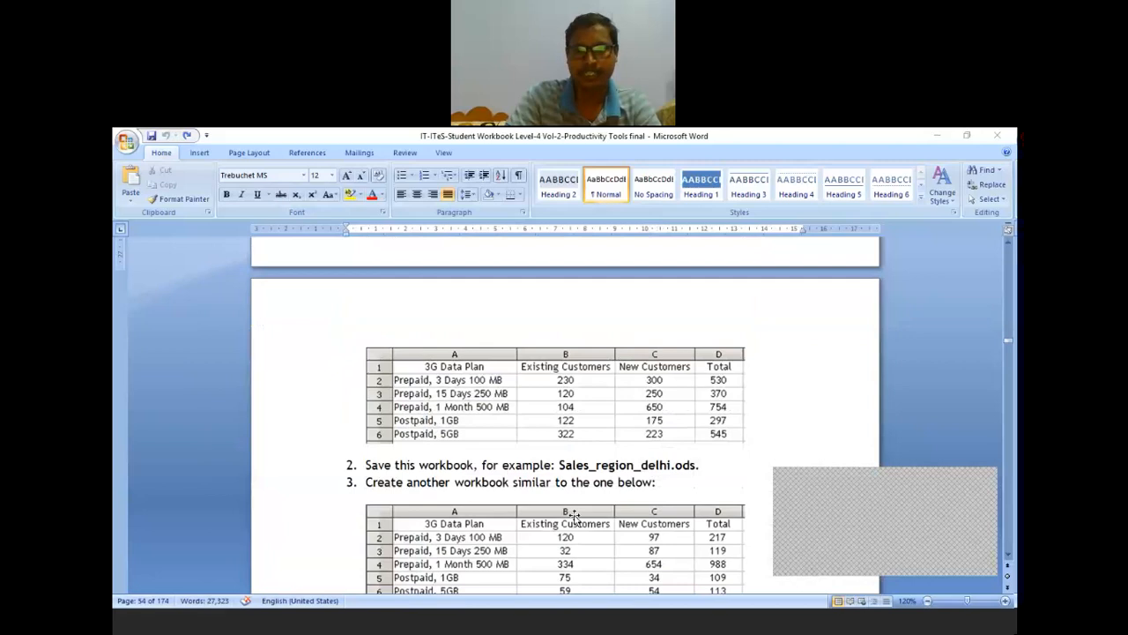
scroll(667, 473, down, 2)
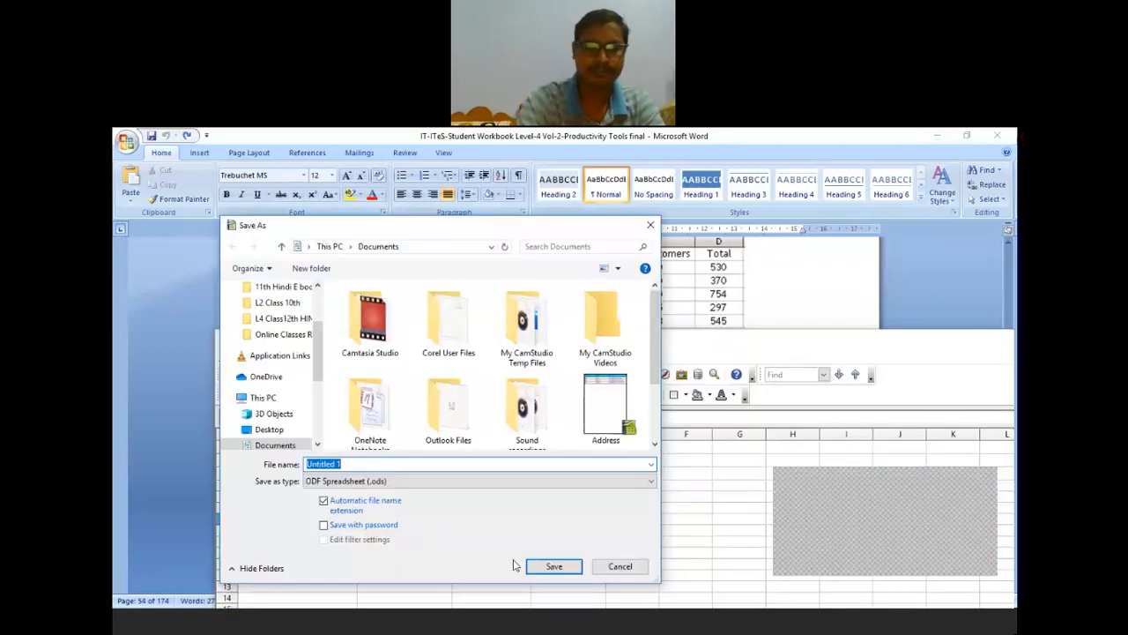
text(sals)
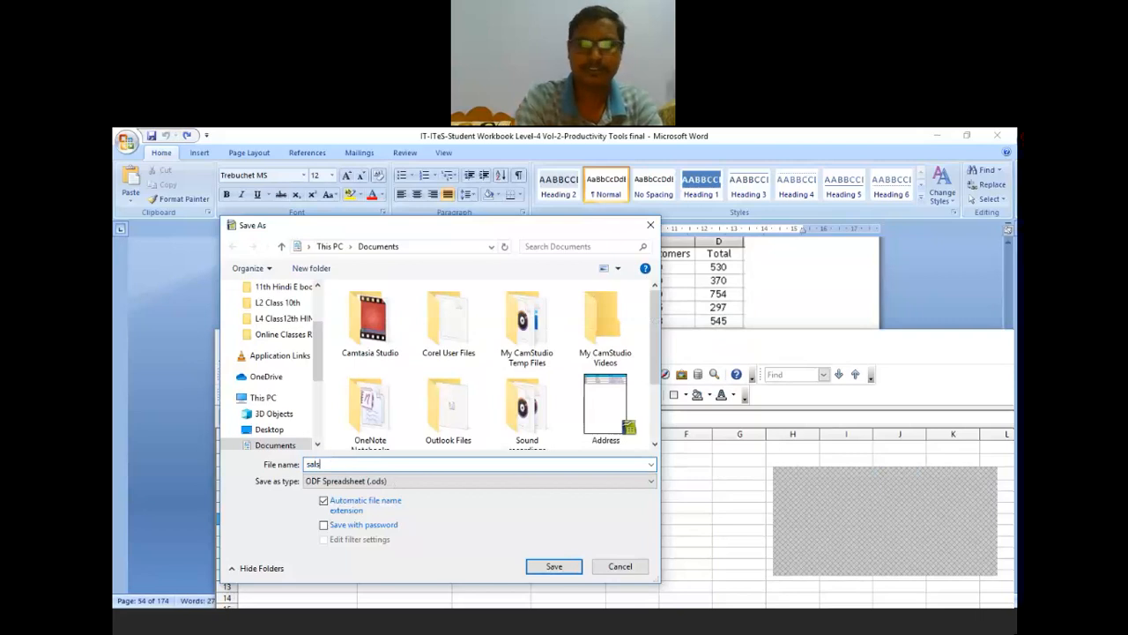
key(BackSpace)
text(es_repo)
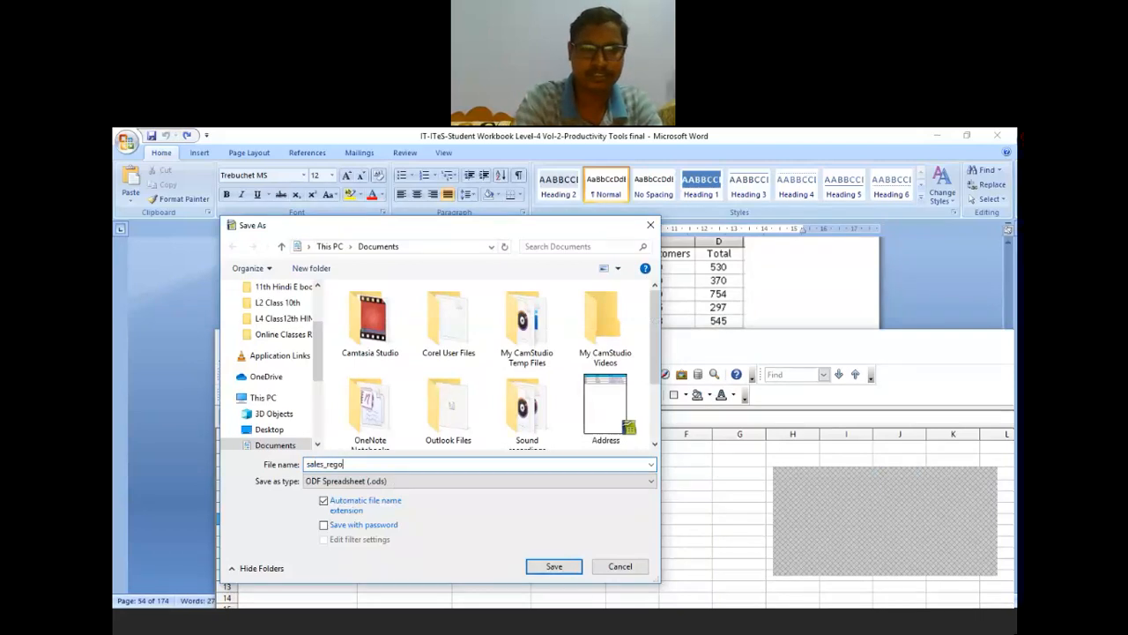
key(BackSpace)
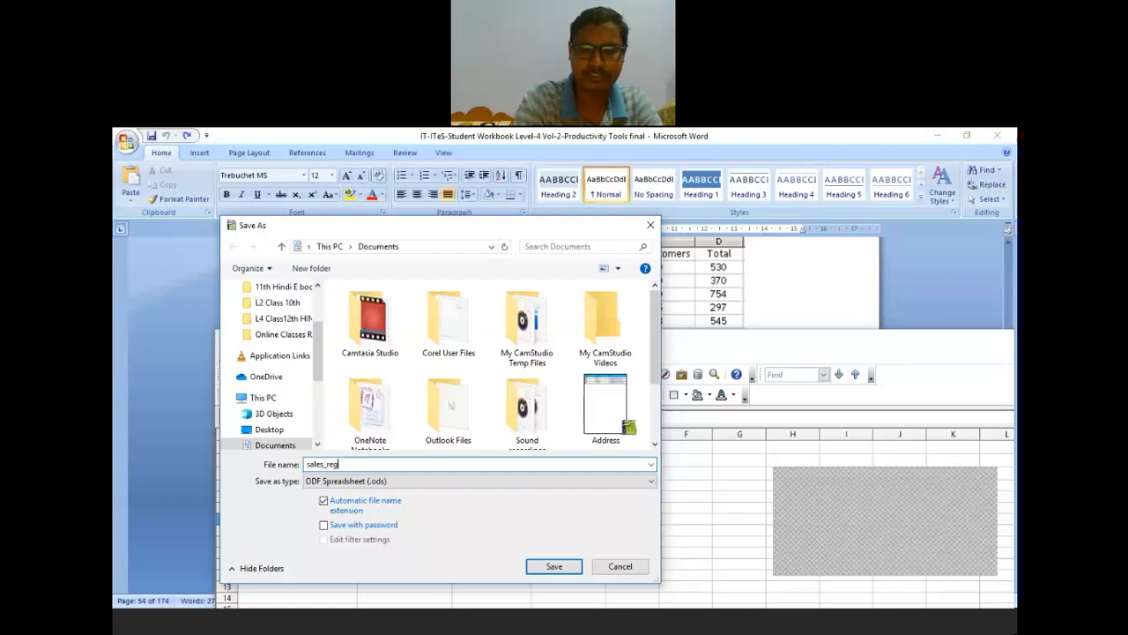
text(ion)
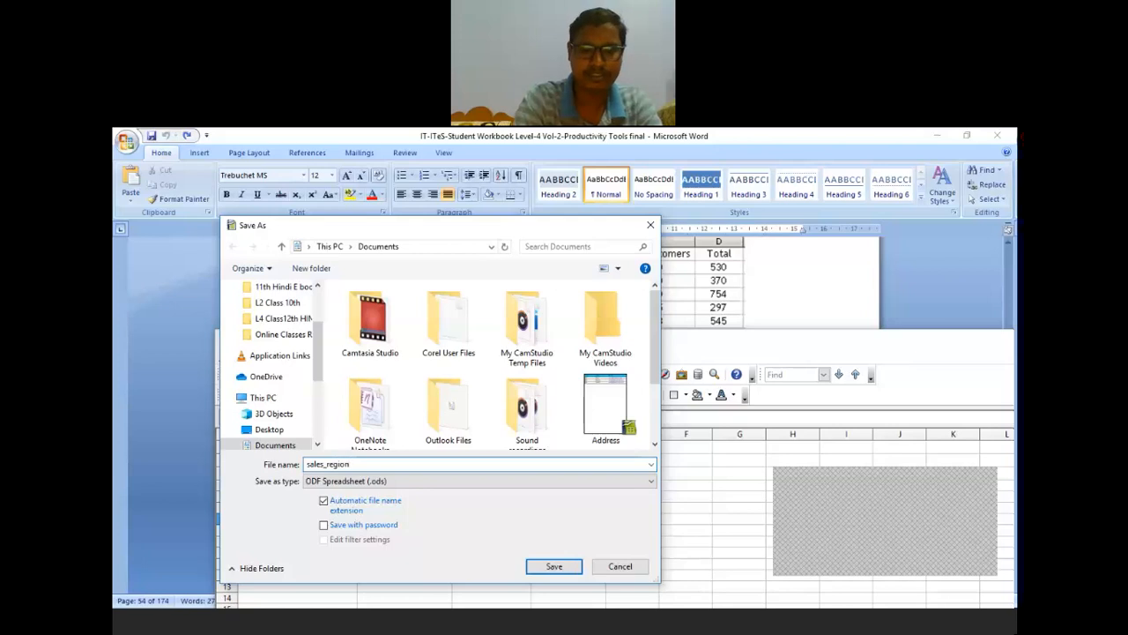
text(_delhi)
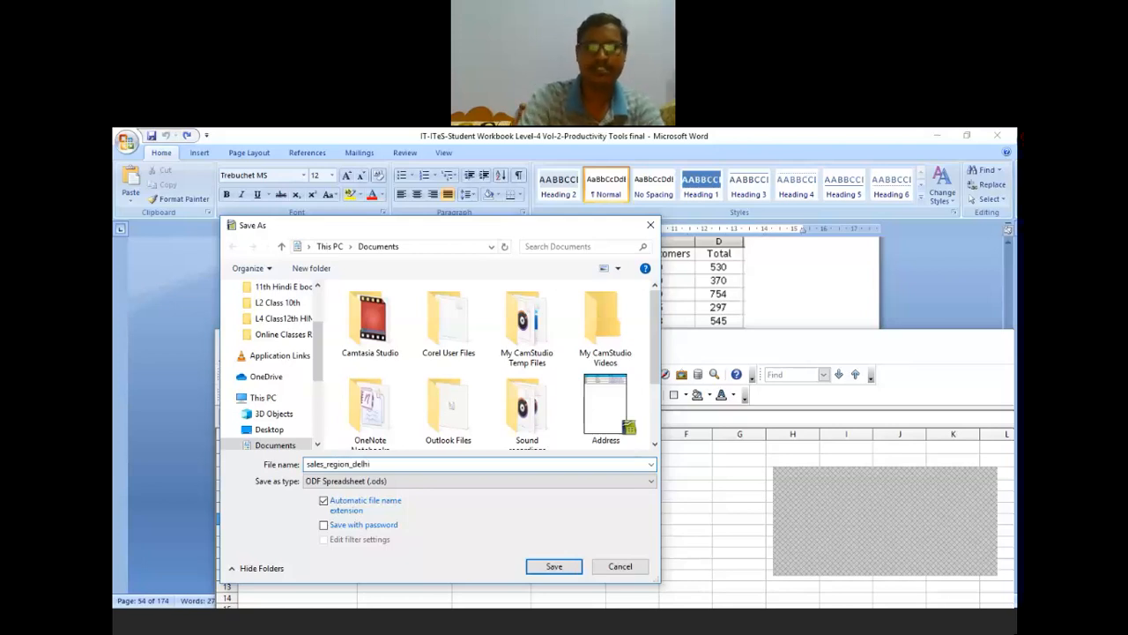
click(539, 565)
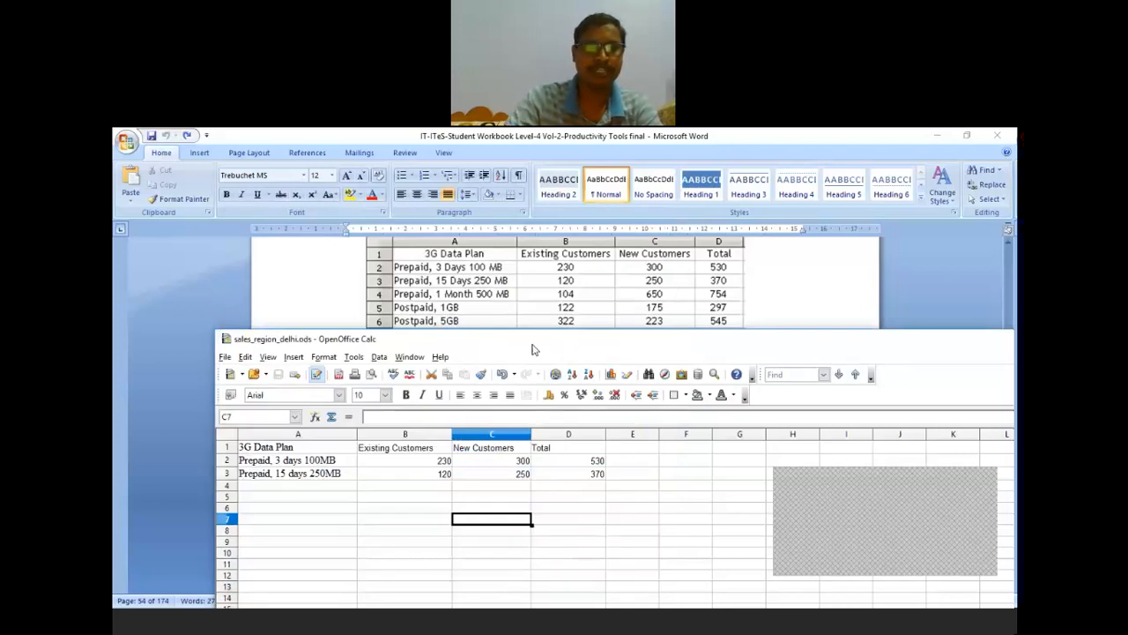
Save a copy of the Delhi workbook in the Documents folder under the name sales_region_mumbai.
drag(264, 339, 186, 305)
click(146, 323)
click(200, 211)
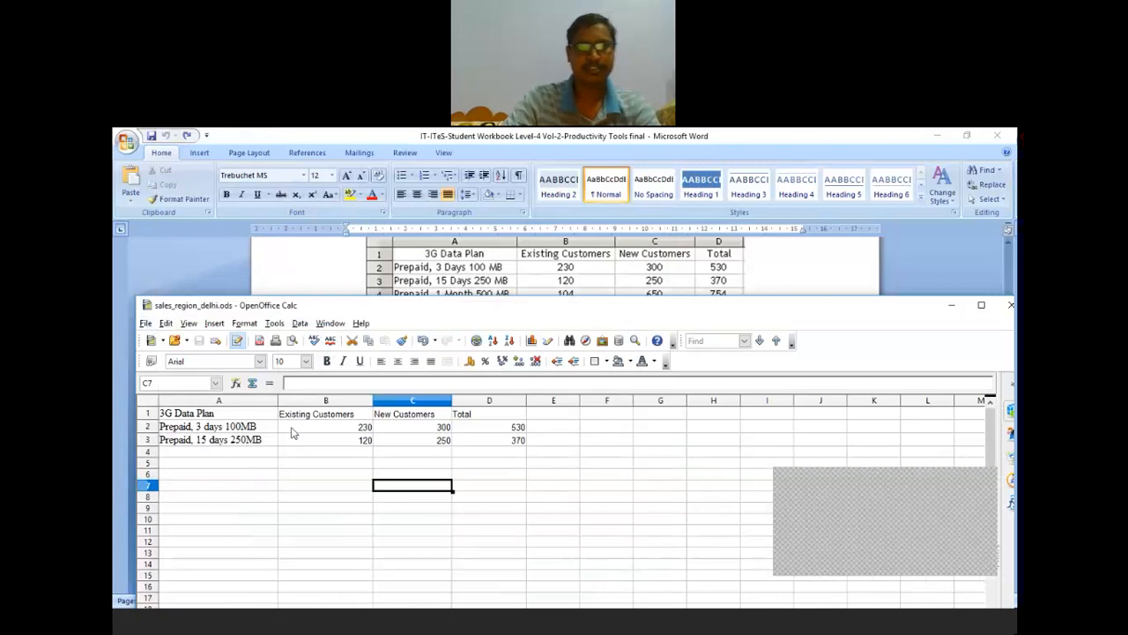
key(ctrl+shift+s)
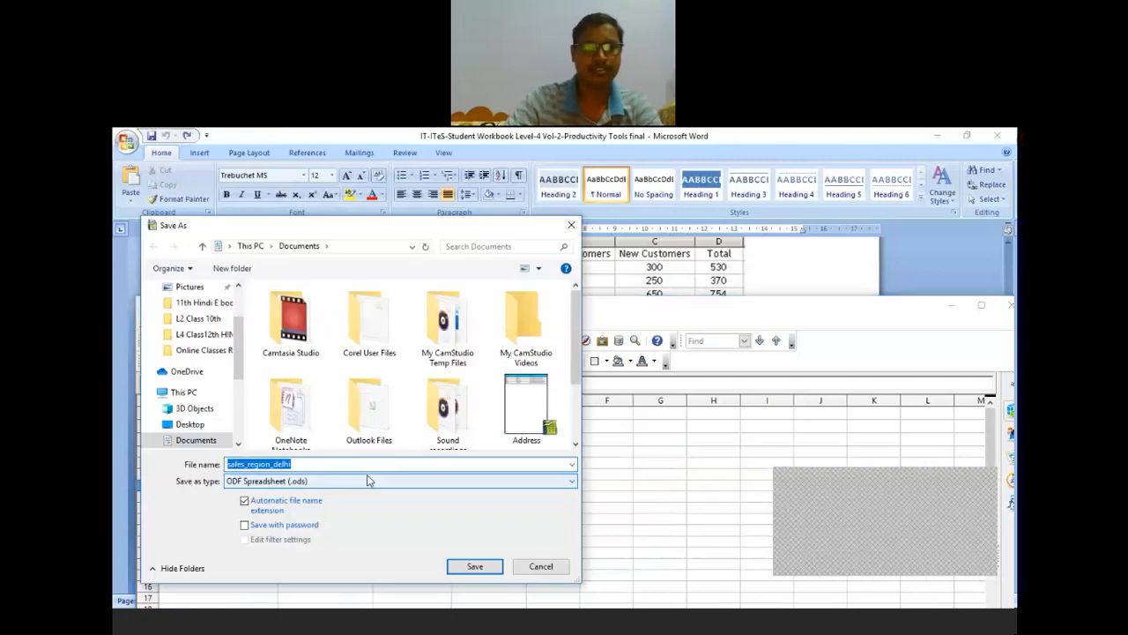
click(297, 464)
key(BackSpace)
key(BackSpace)
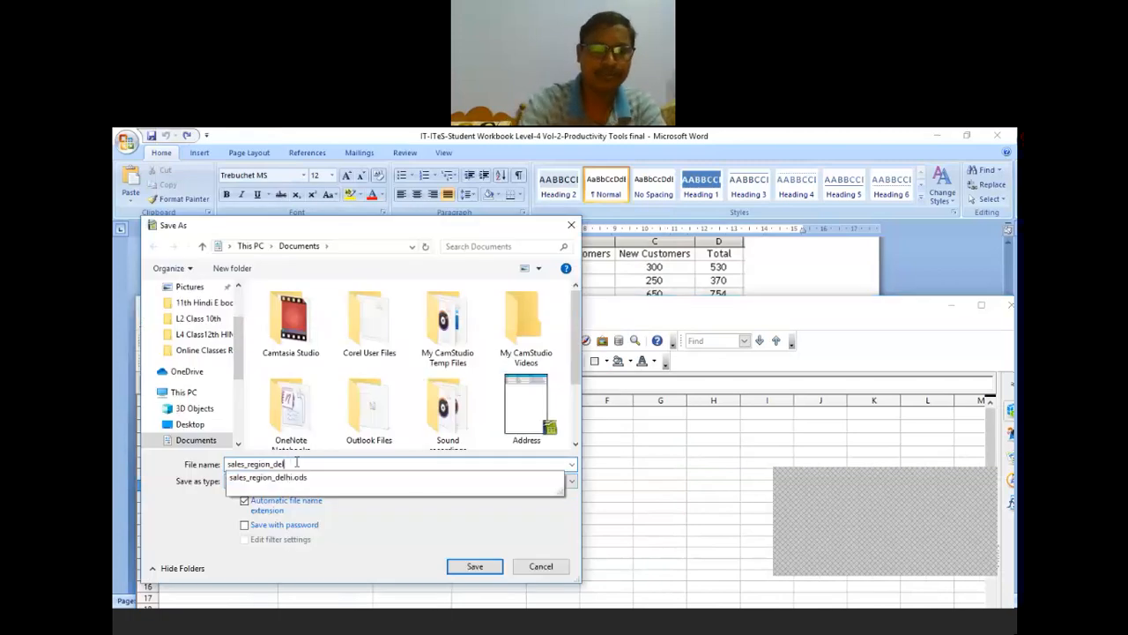
key(BackSpace)
key(BackSpace)
key(BackSpace)
text(mu)
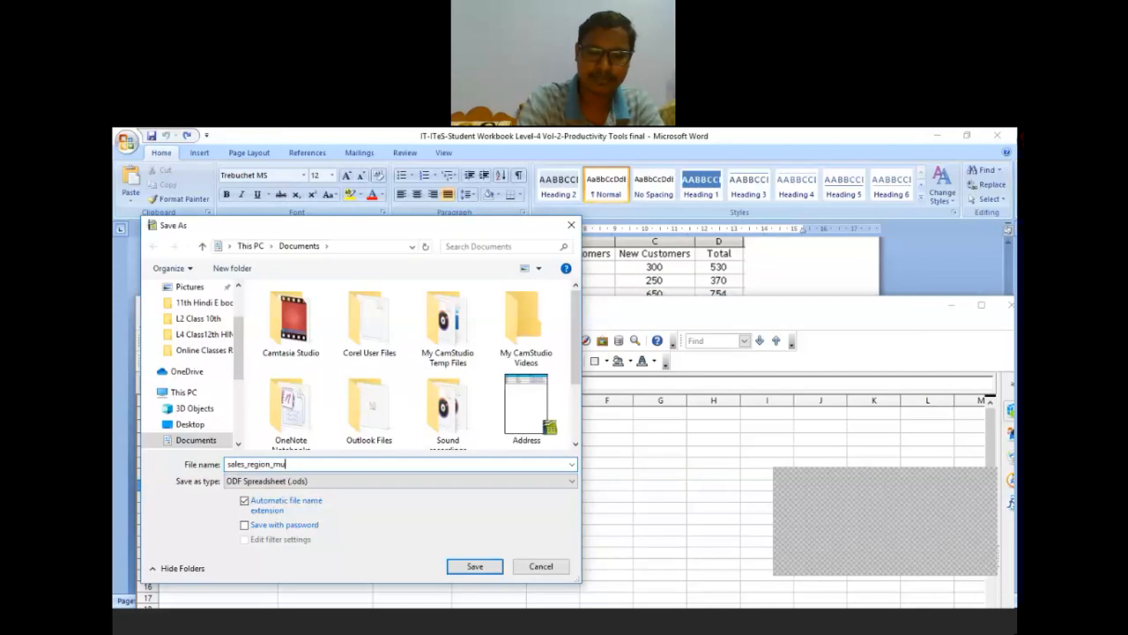
text(mbai)
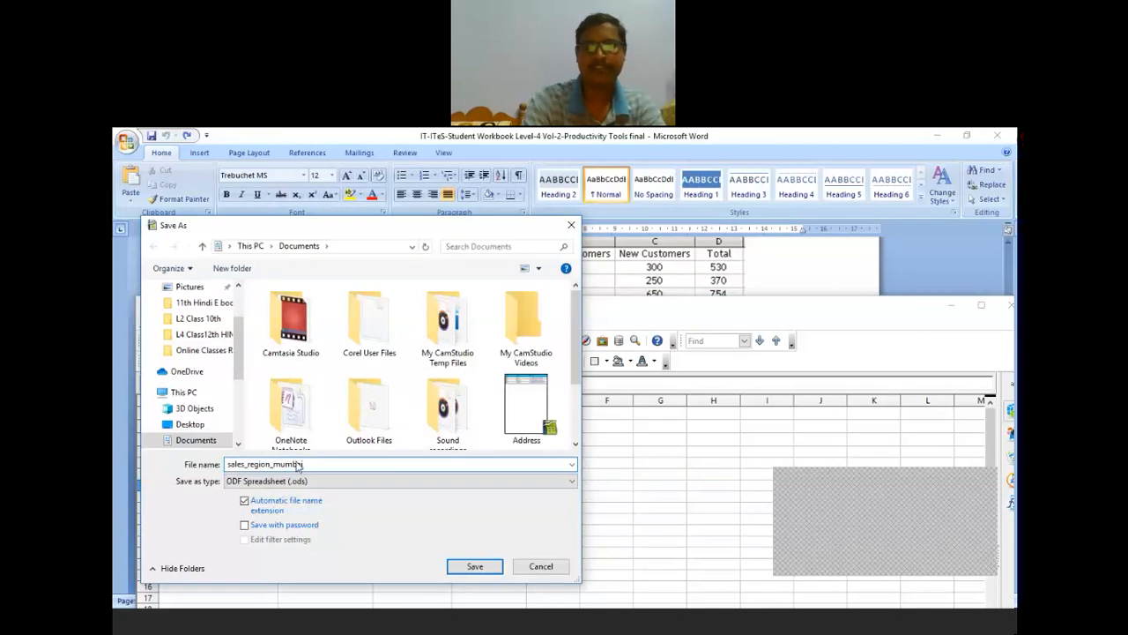
key(Return)
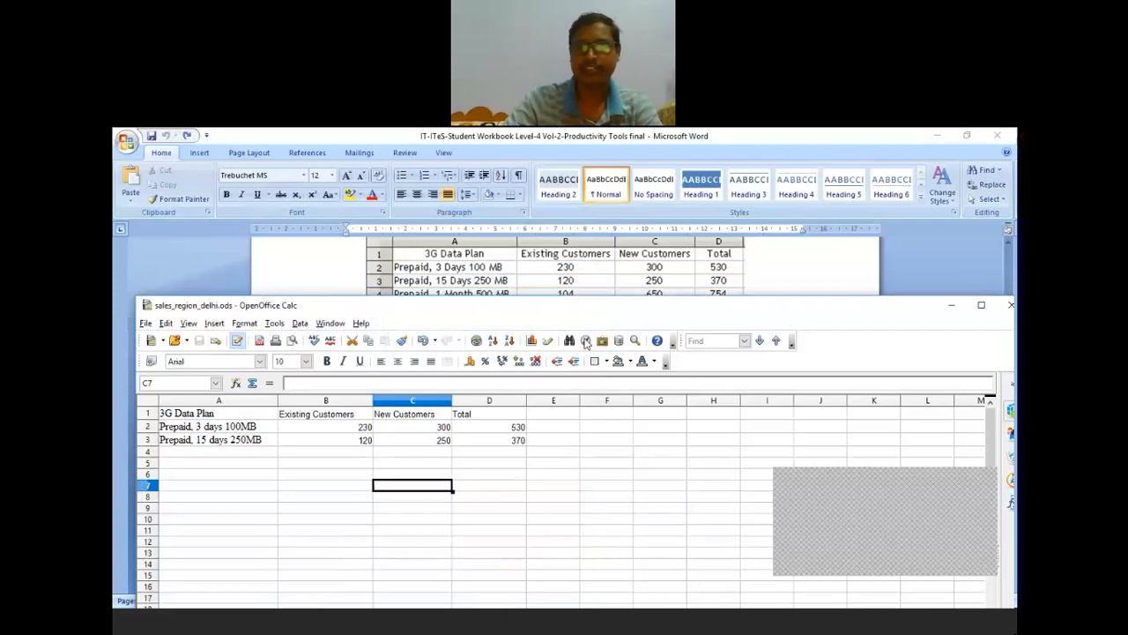
Enter the Mumbai figures for the 3-day plan from the Word exercise: 120 existing customers in B2 and 97 new customers in C2.
click(834, 262)
scroll(803, 356, down, 2)
scroll(803, 357, down, 1)
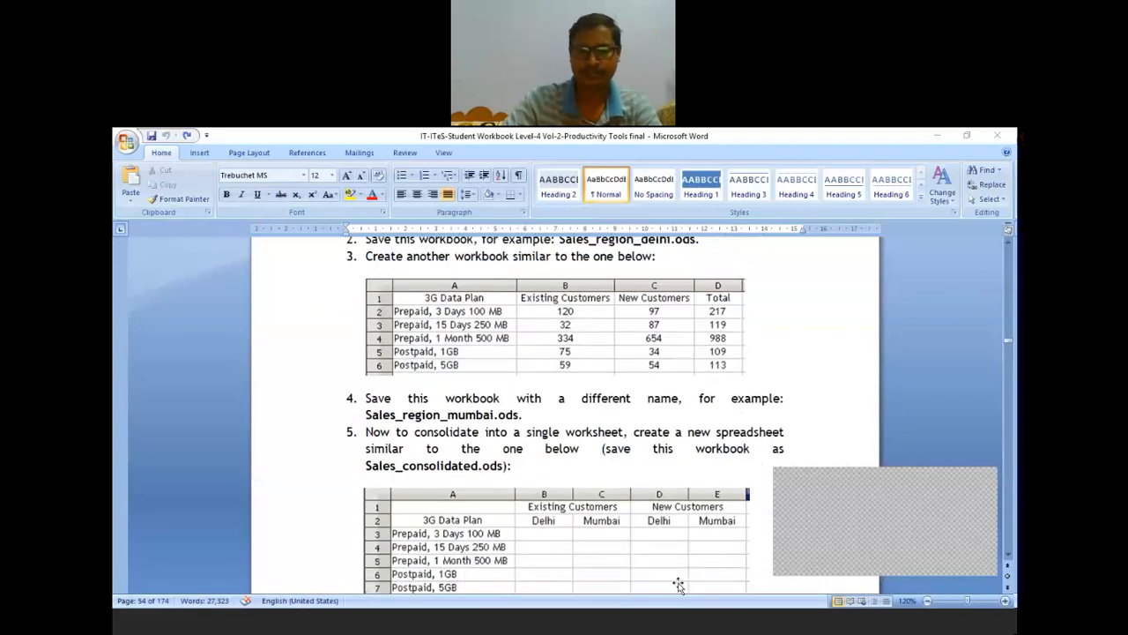
click(545, 630)
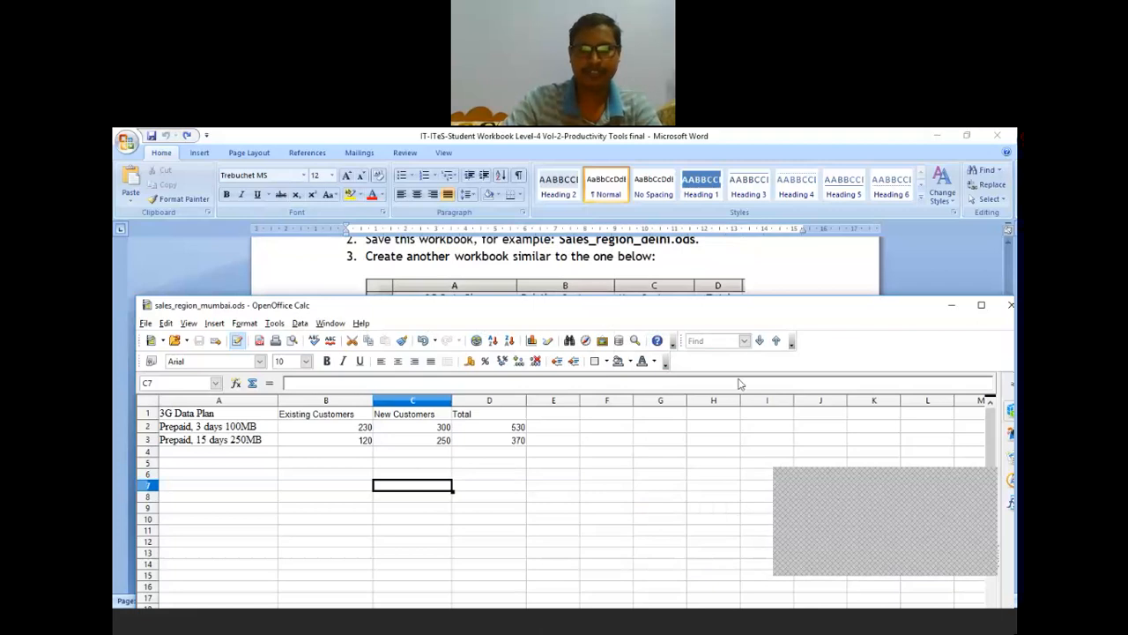
drag(608, 312, 740, 379)
click(496, 504)
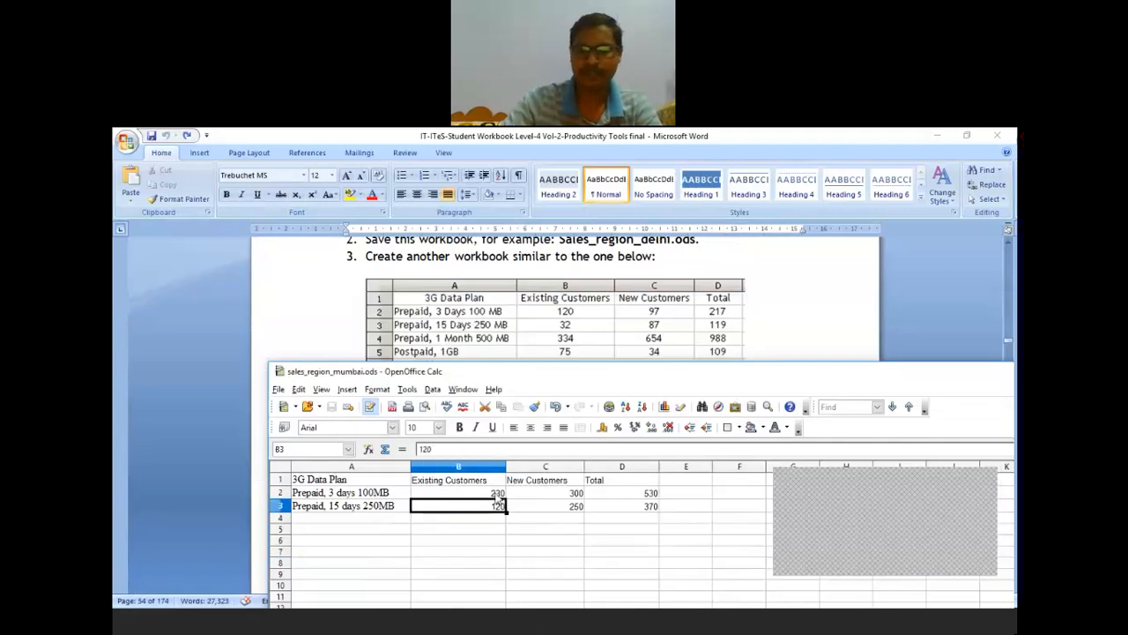
click(496, 494)
text(120)
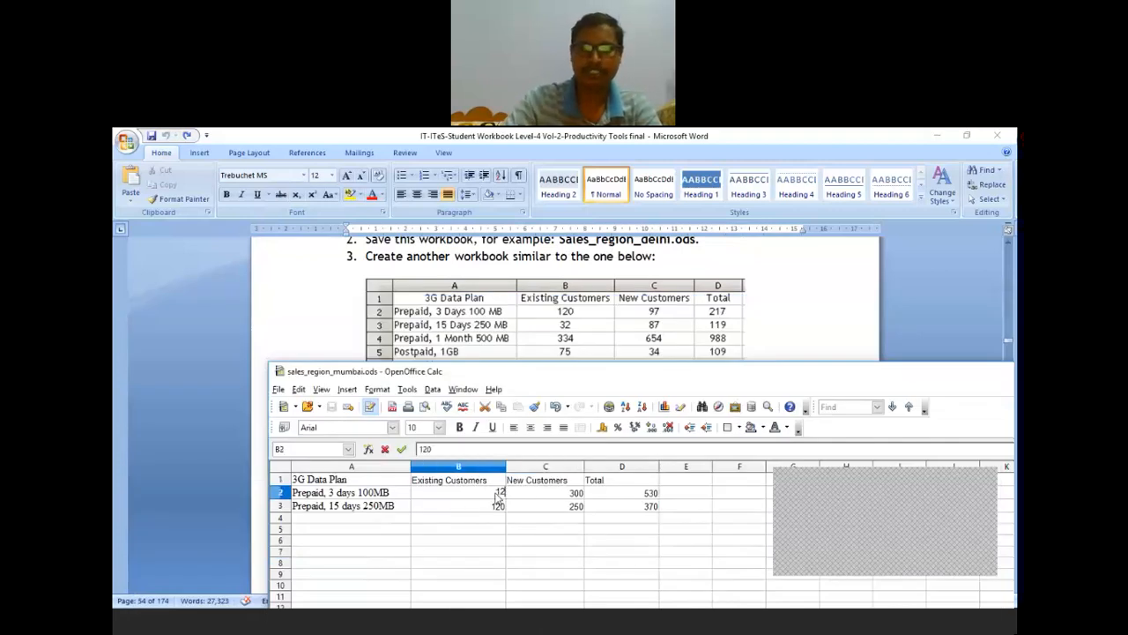
click(575, 494)
text(97)
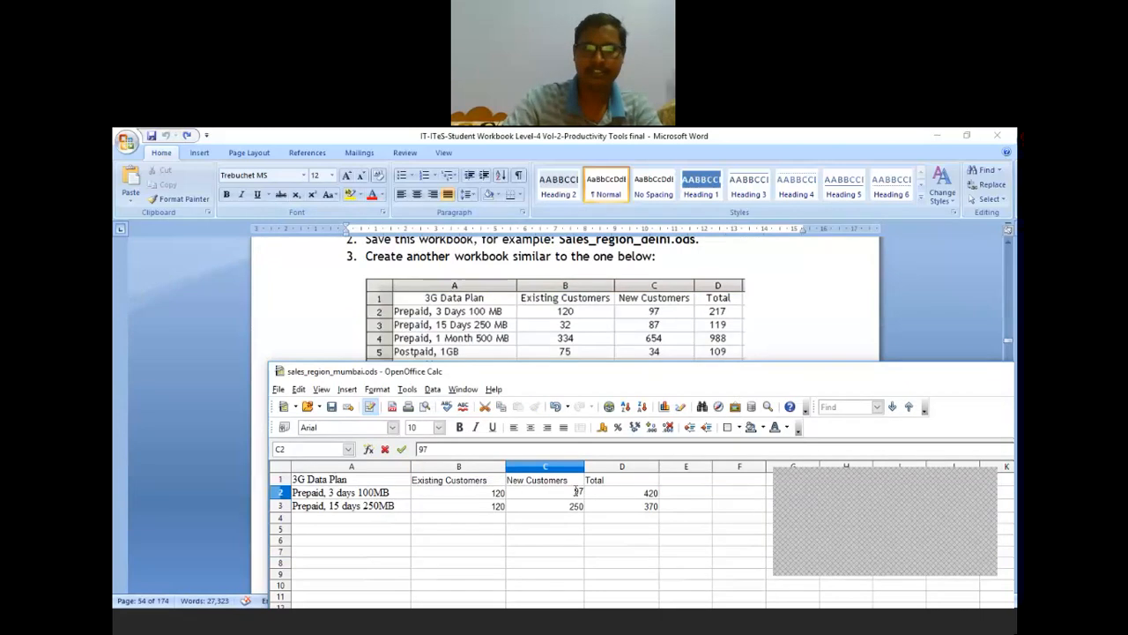
Enter 32 existing customers in B3 and 87 new customers in C3, and save the Mumbai workbook.
click(495, 509)
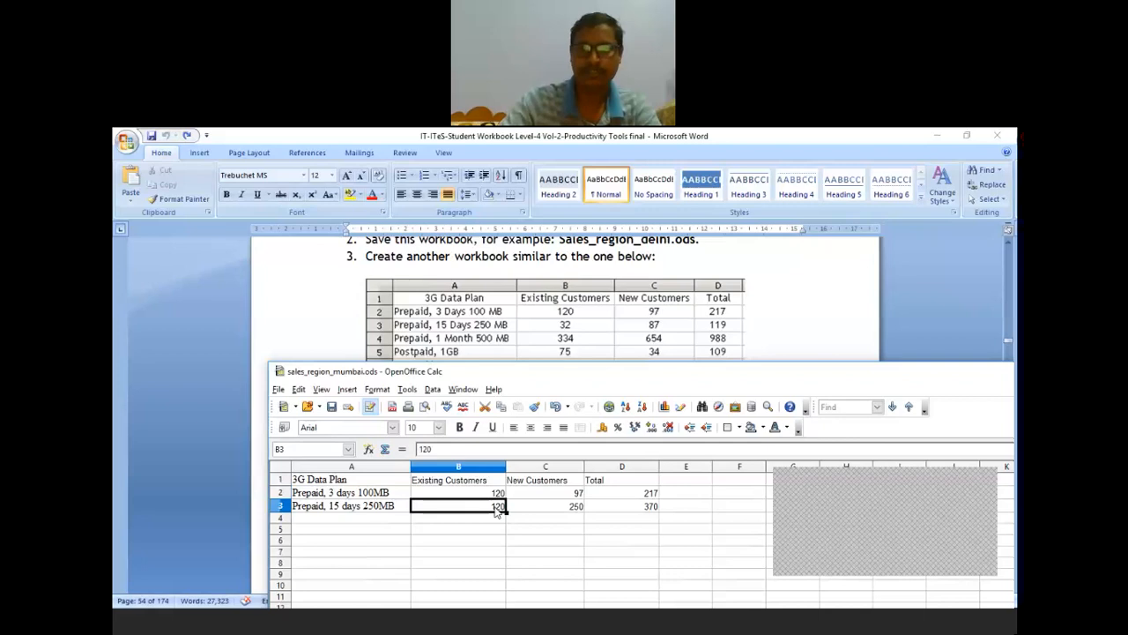
text(32)
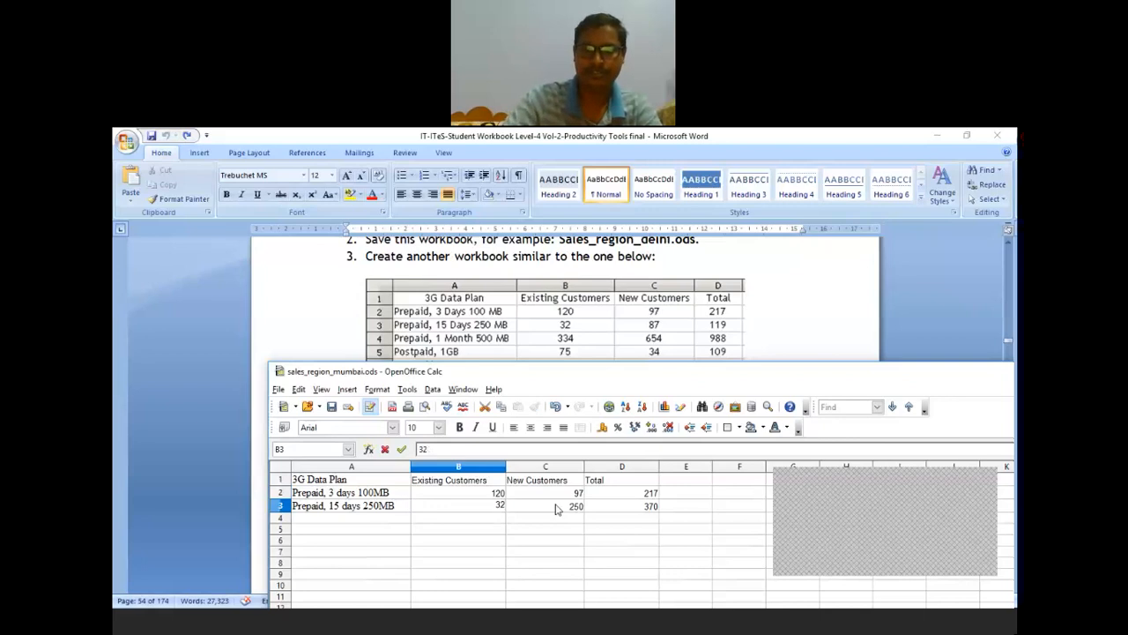
click(561, 510)
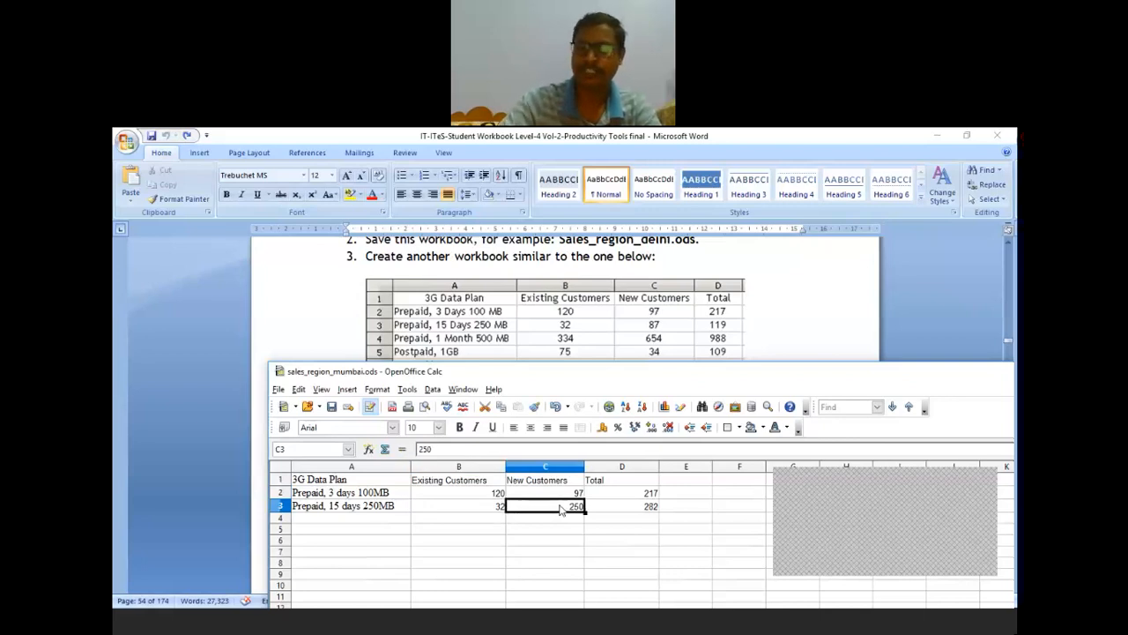
text(87)
key(Return)
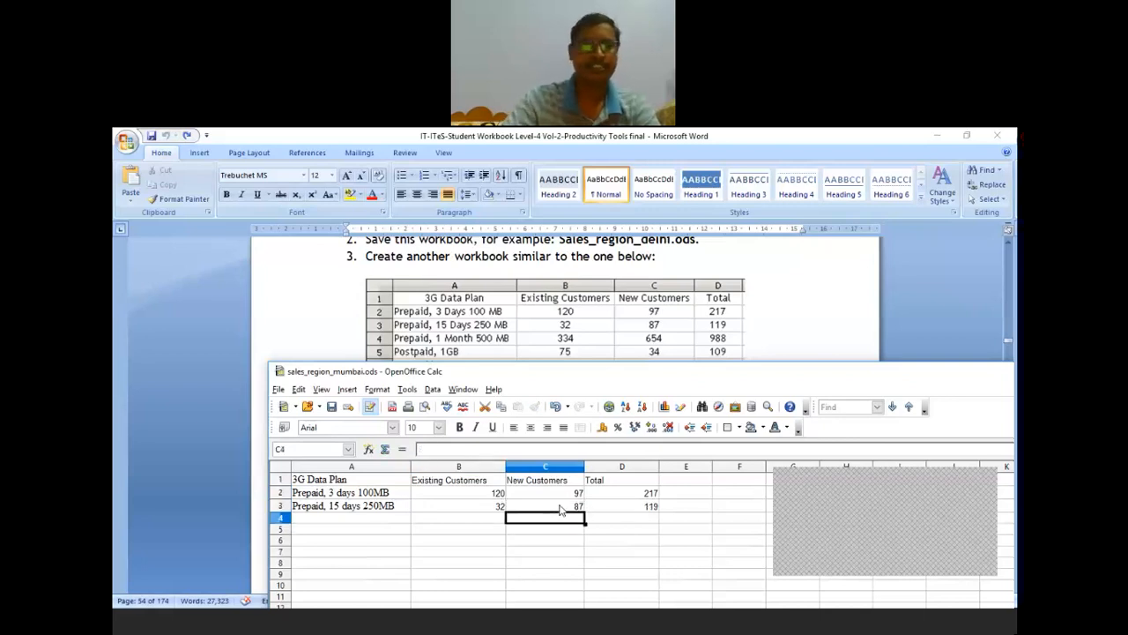
click(338, 410)
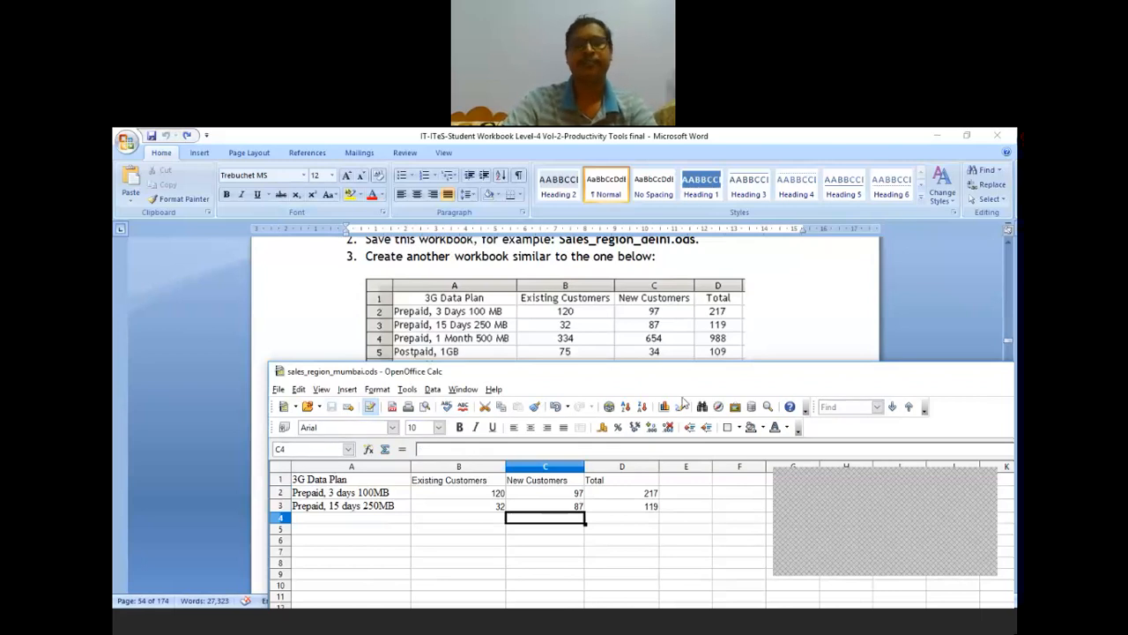
Save a copy of the Mumbai workbook in the Documents folder under the name sales_region_Consolidat.
drag(667, 363, 667, 314)
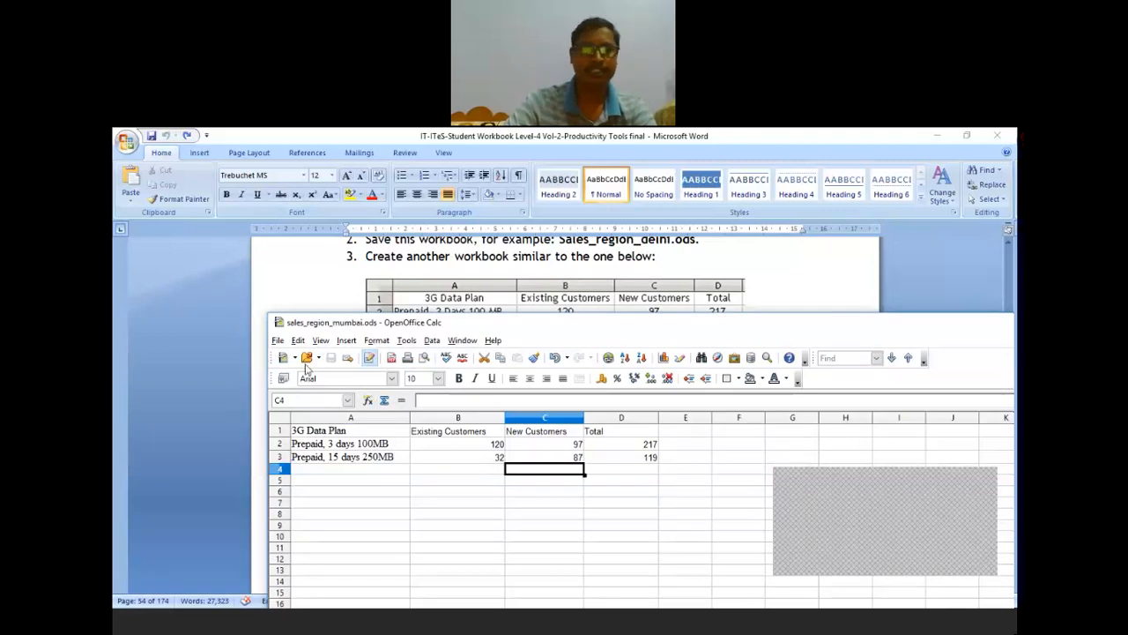
click(279, 341)
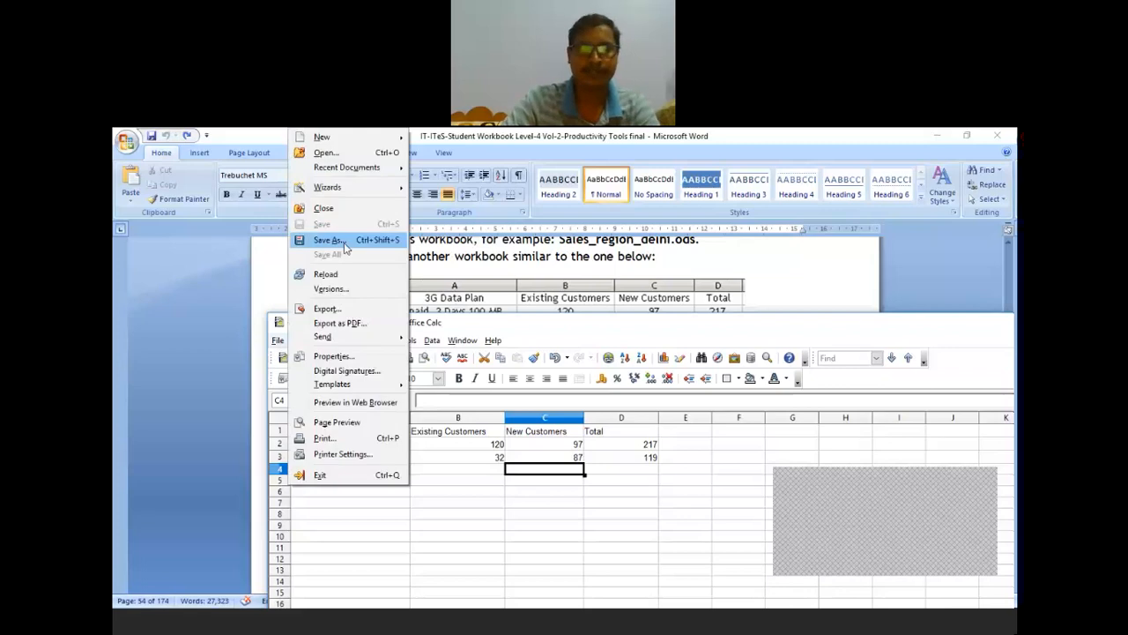
click(465, 450)
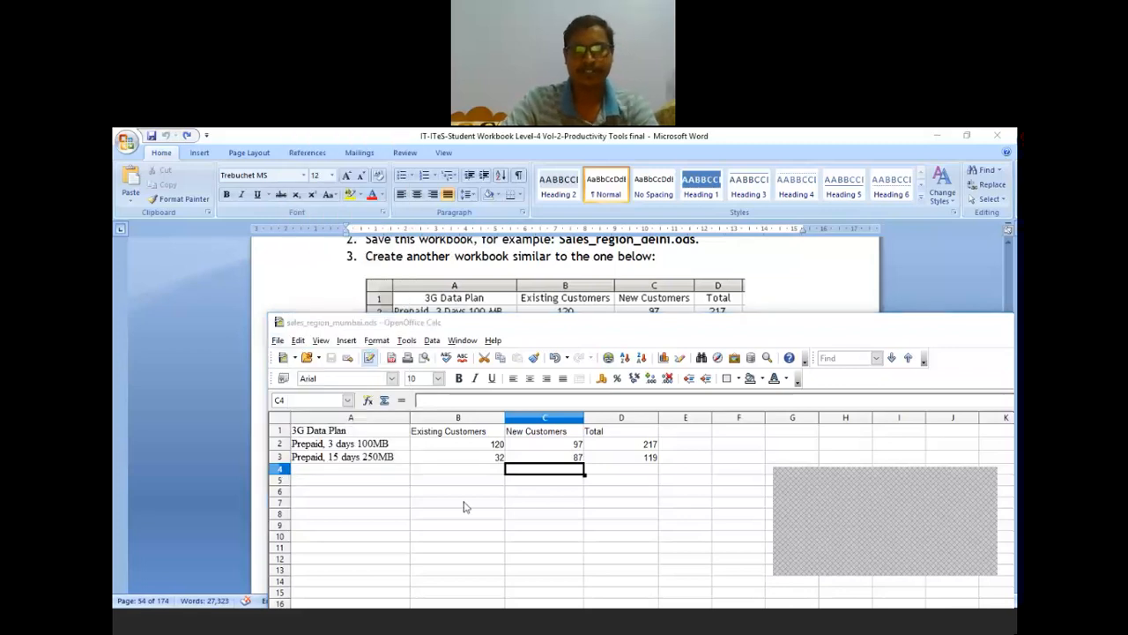
click(464, 465)
key(BackSpace)
key(BackSpace)
key(BackSpace)
key(BackSpace)
key(BackSpace)
key(BackSpace)
text(Co)
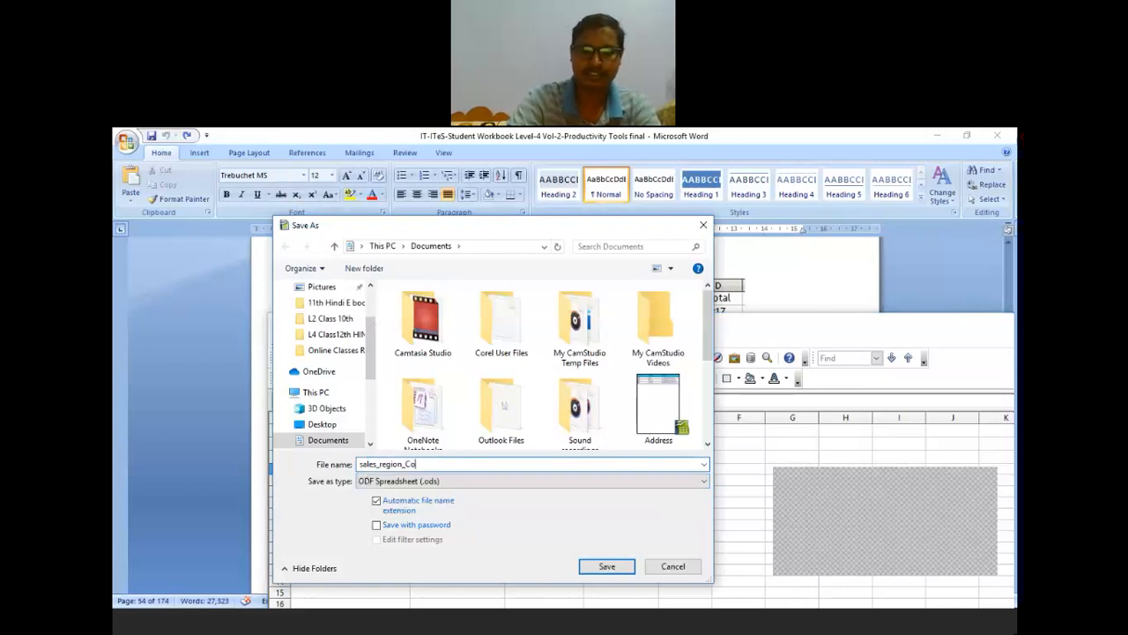
text(n)
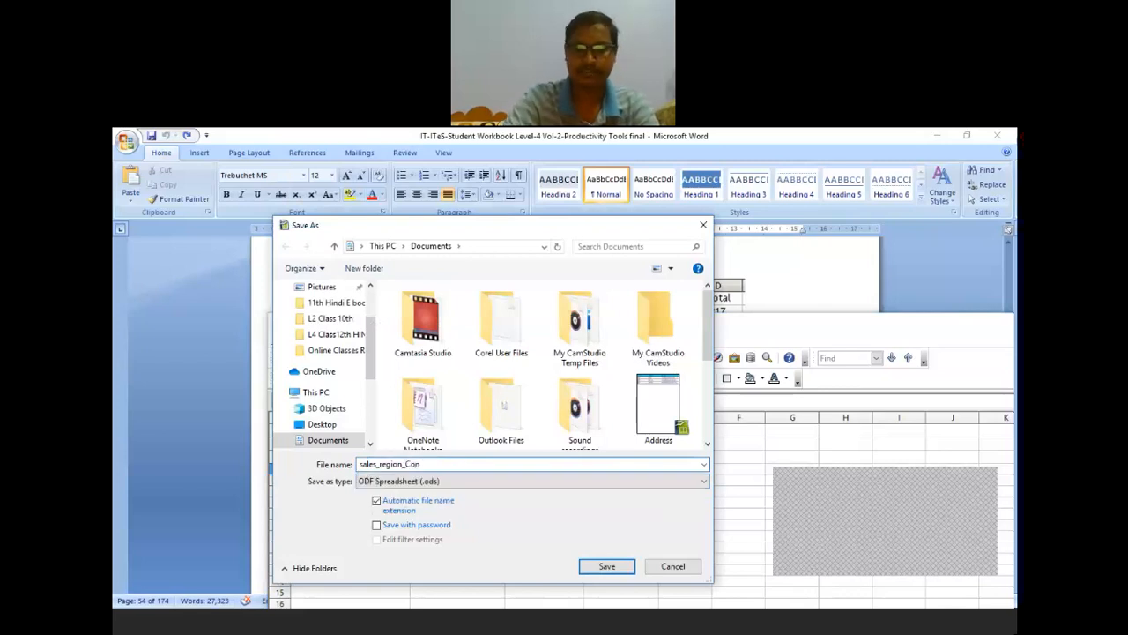
text(sonlidat)
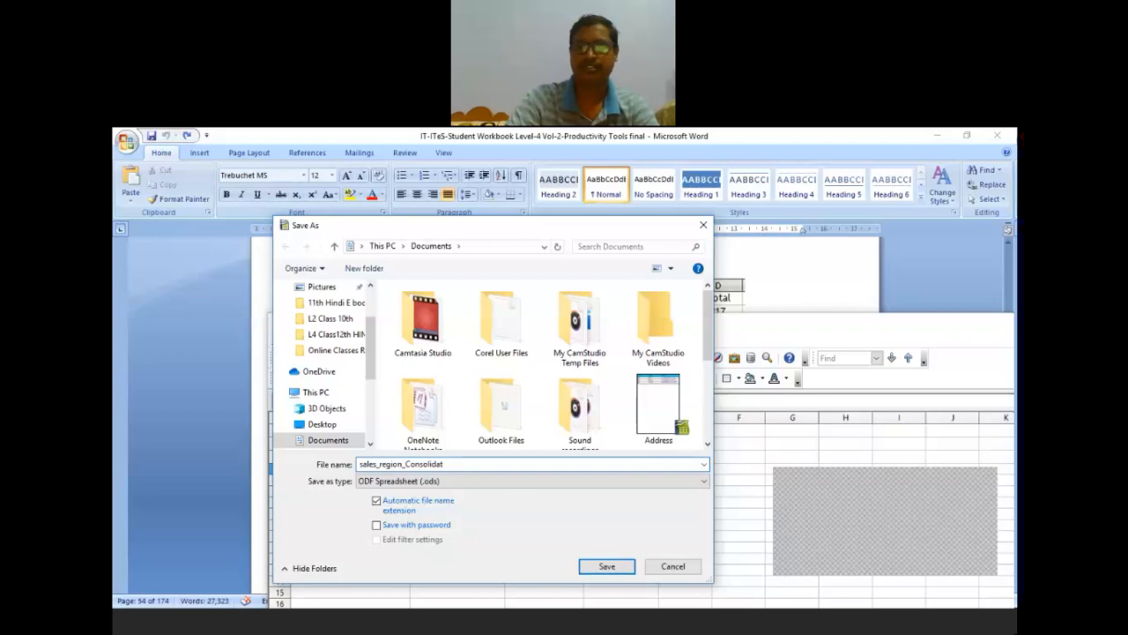
key(Escape)
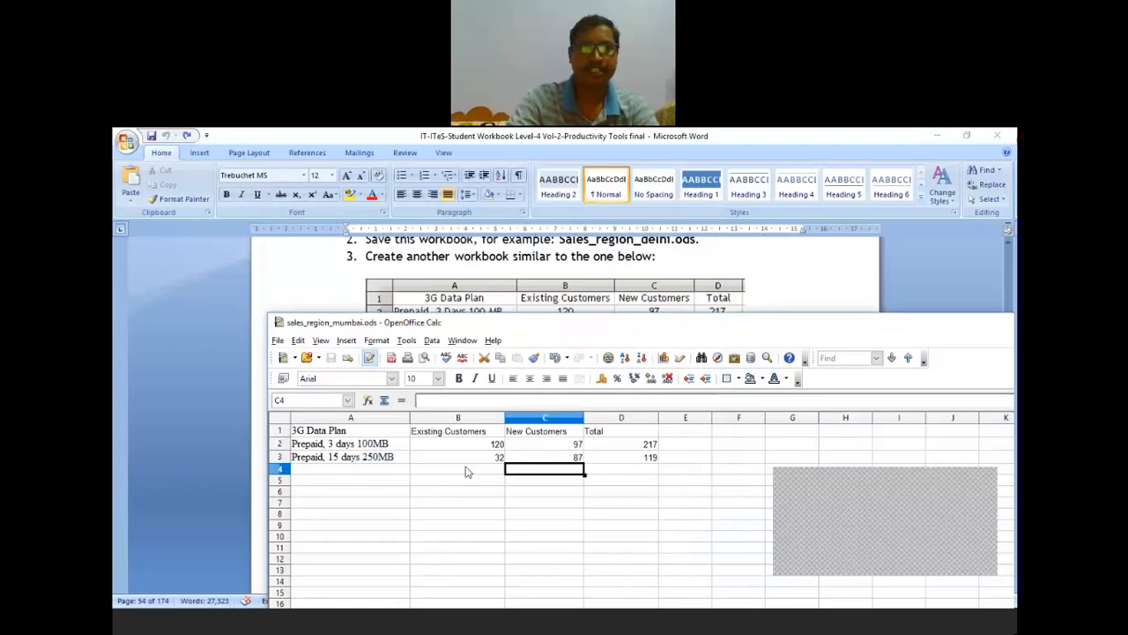
click(368, 360)
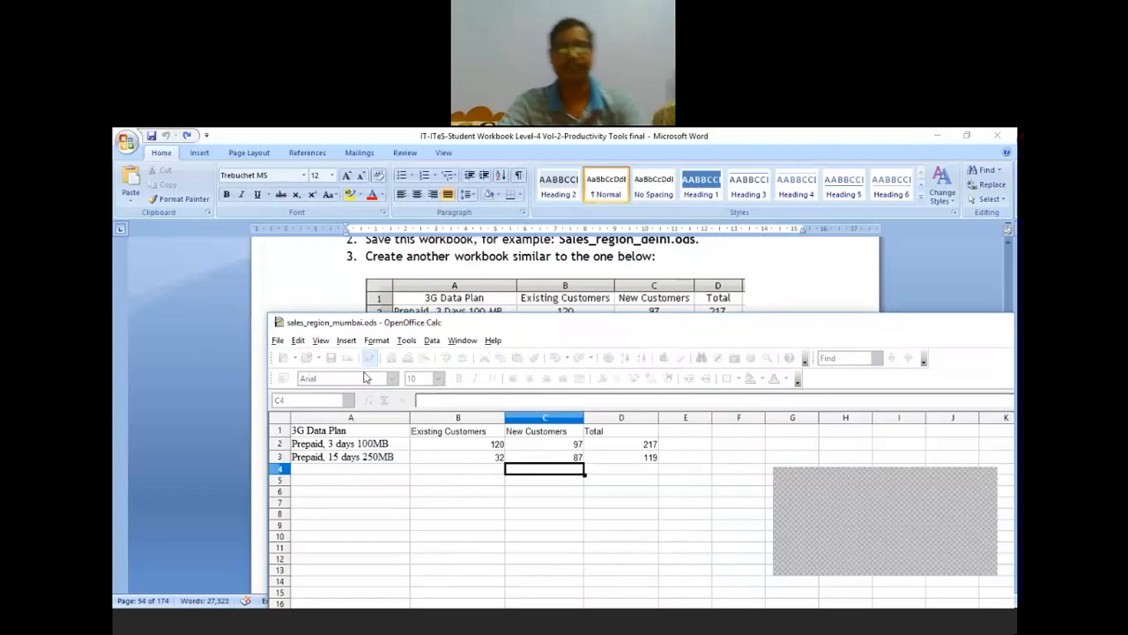
click(521, 557)
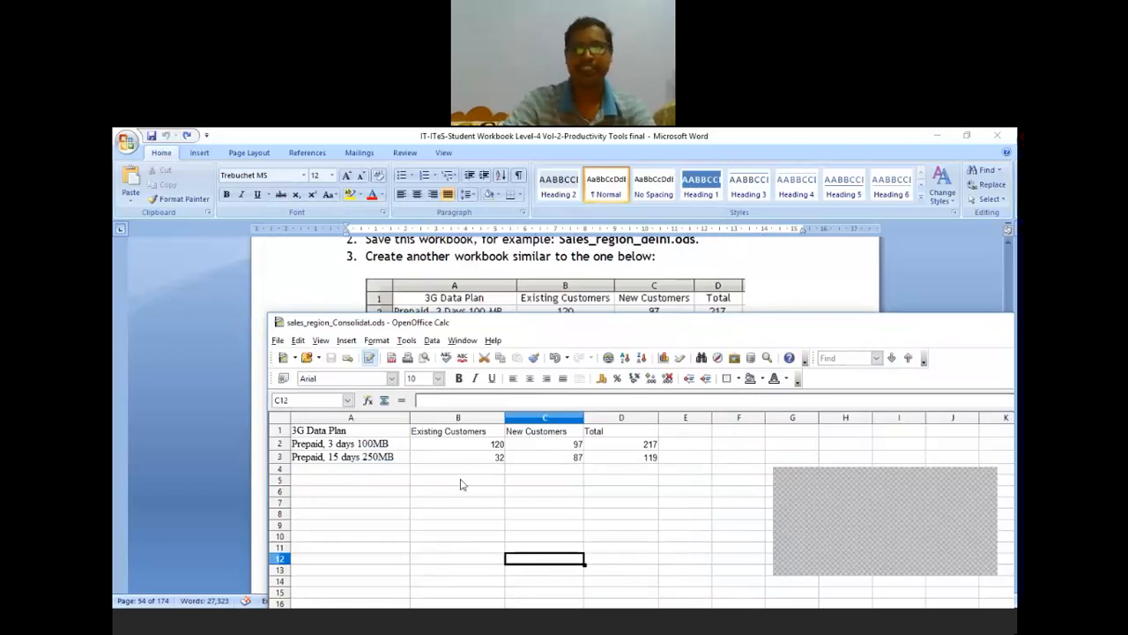
In the Word exercise, examine the layout of the consolidated worksheet and the instructions for linking its cells to the Delhi workbook.
right_click(279, 444)
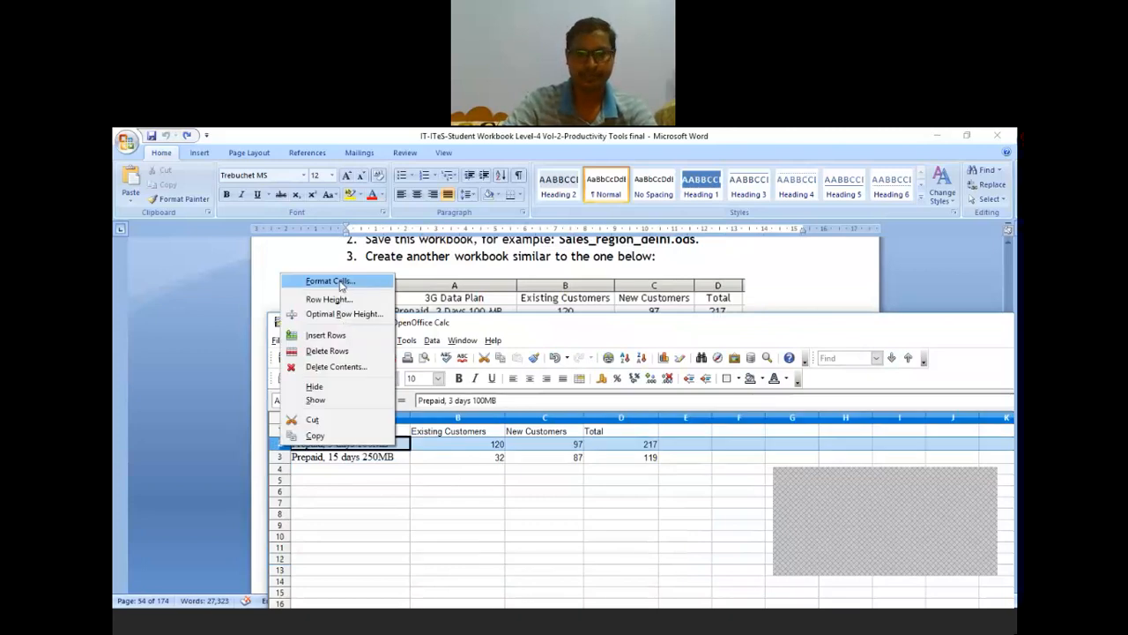
click(878, 305)
scroll(878, 305, down, 2)
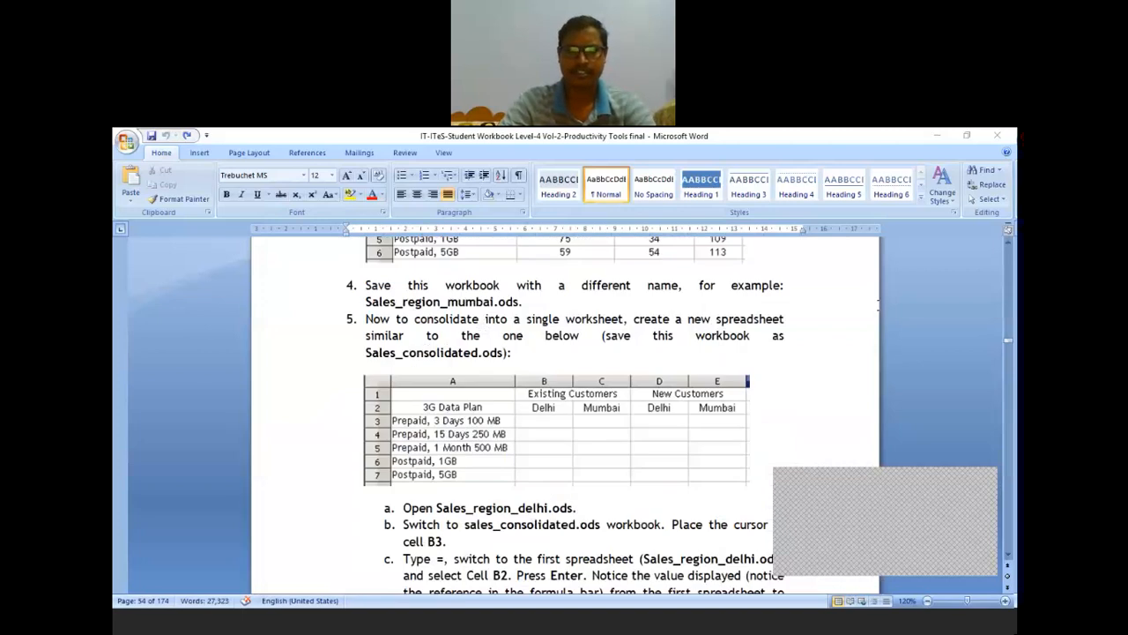
scroll(878, 305, down, 4)
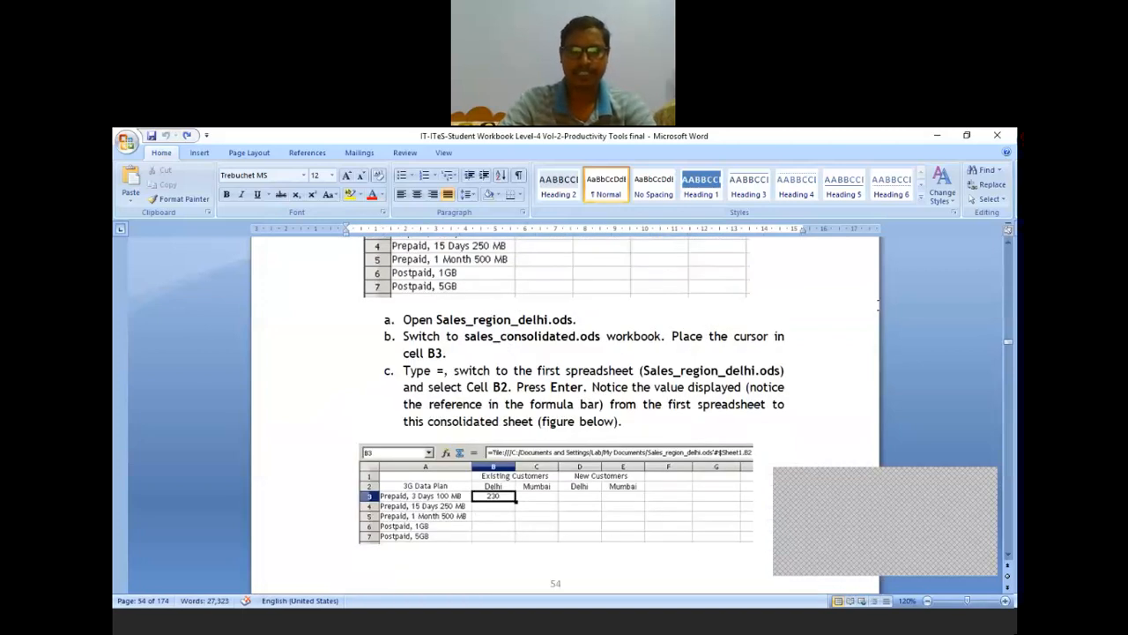
scroll(878, 305, down, 1)
scroll(485, 431, down, 1)
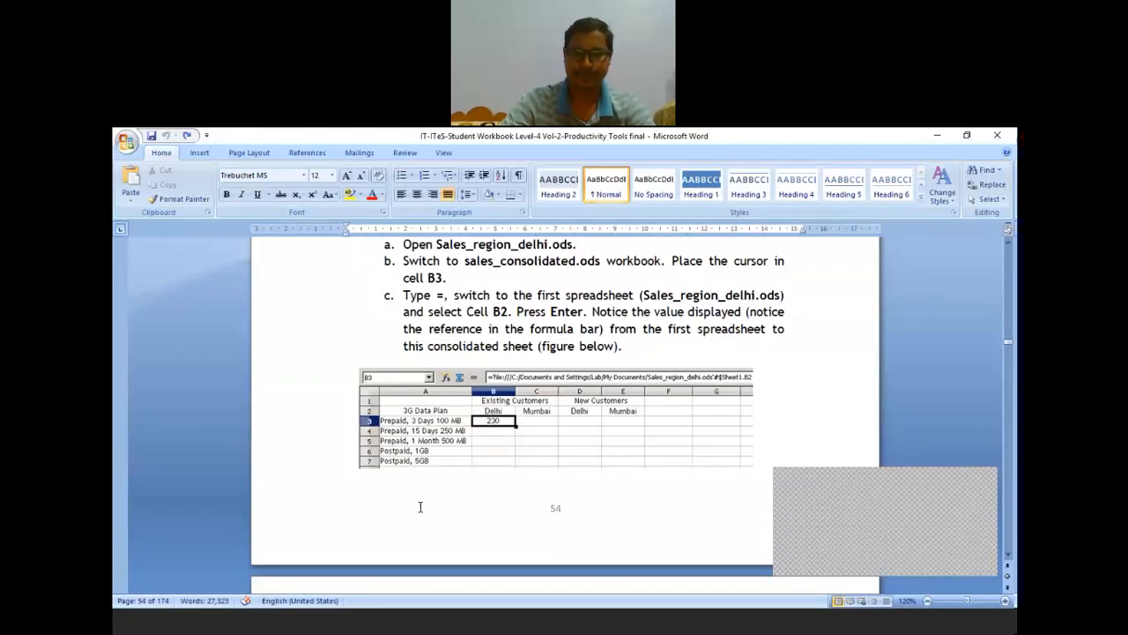
Switch to the sales_region_Consolidat workbook in OpenOffice Calc and insert an empty row above row 2.
click(553, 628)
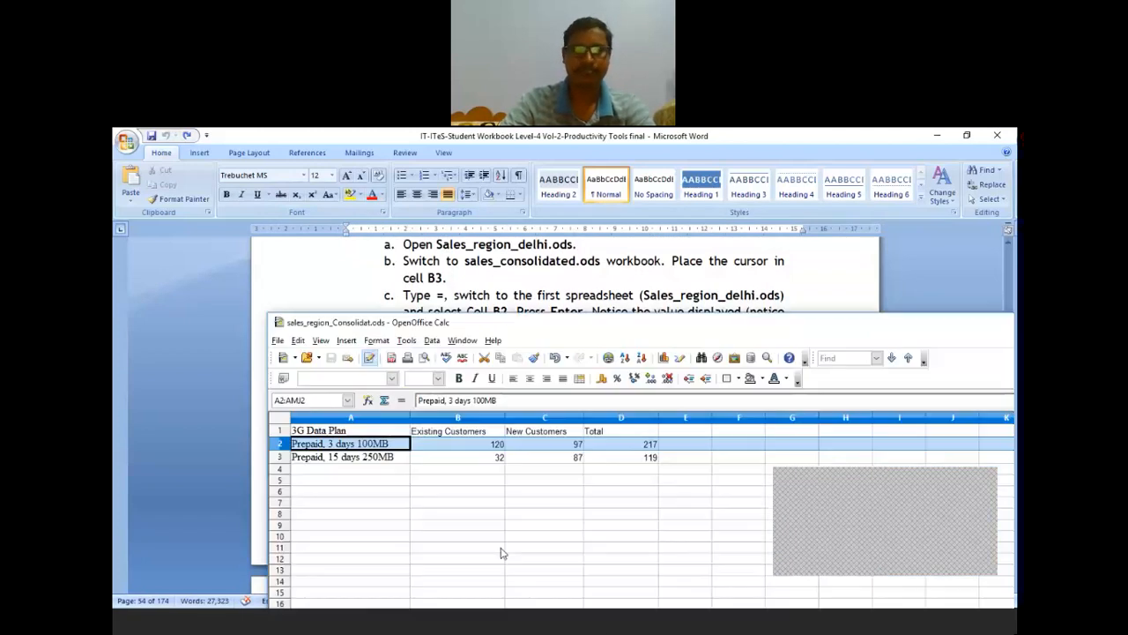
drag(543, 323, 535, 254)
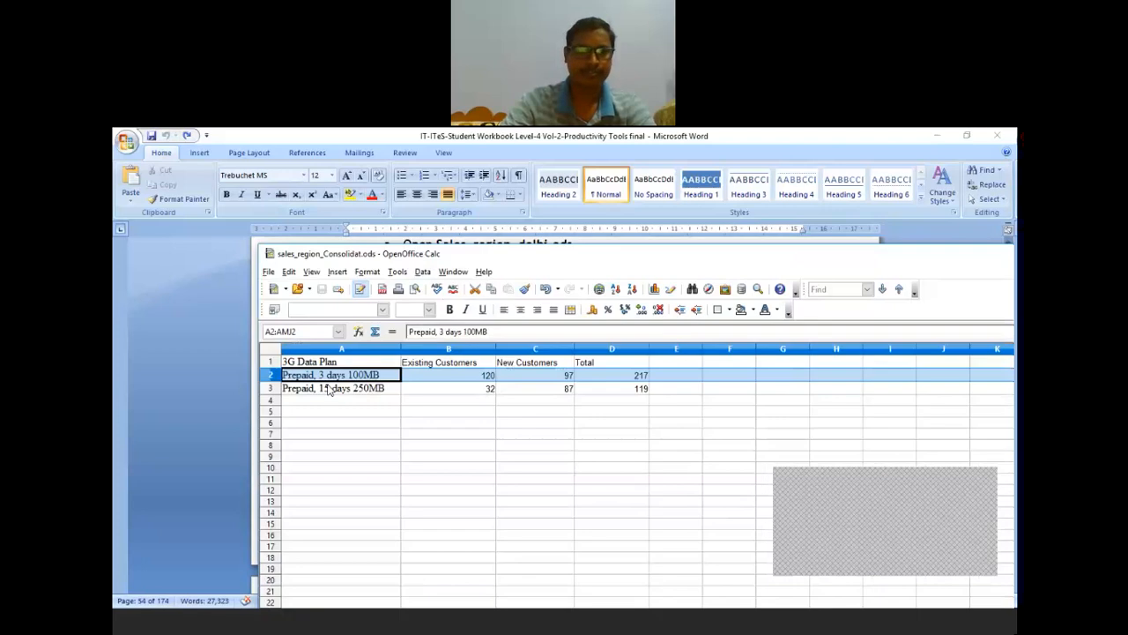
right_click(269, 375)
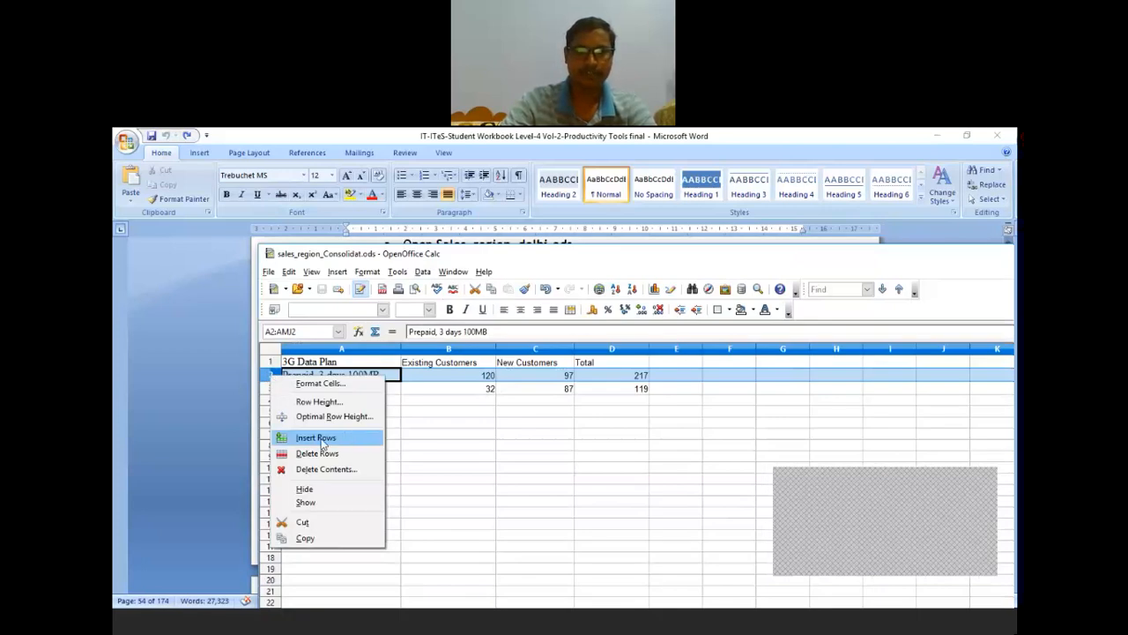
click(315, 438)
Move the 3G Data Plan heading from cell A1 to A2.
key(ctrl+Home)
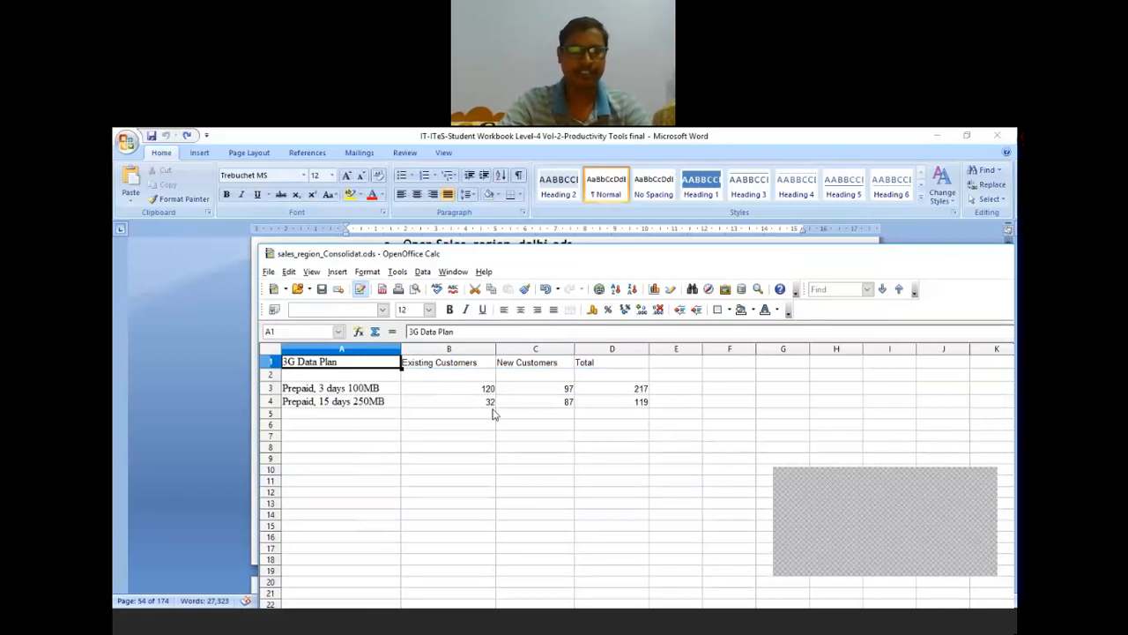
key(ctrl+x)
click(371, 376)
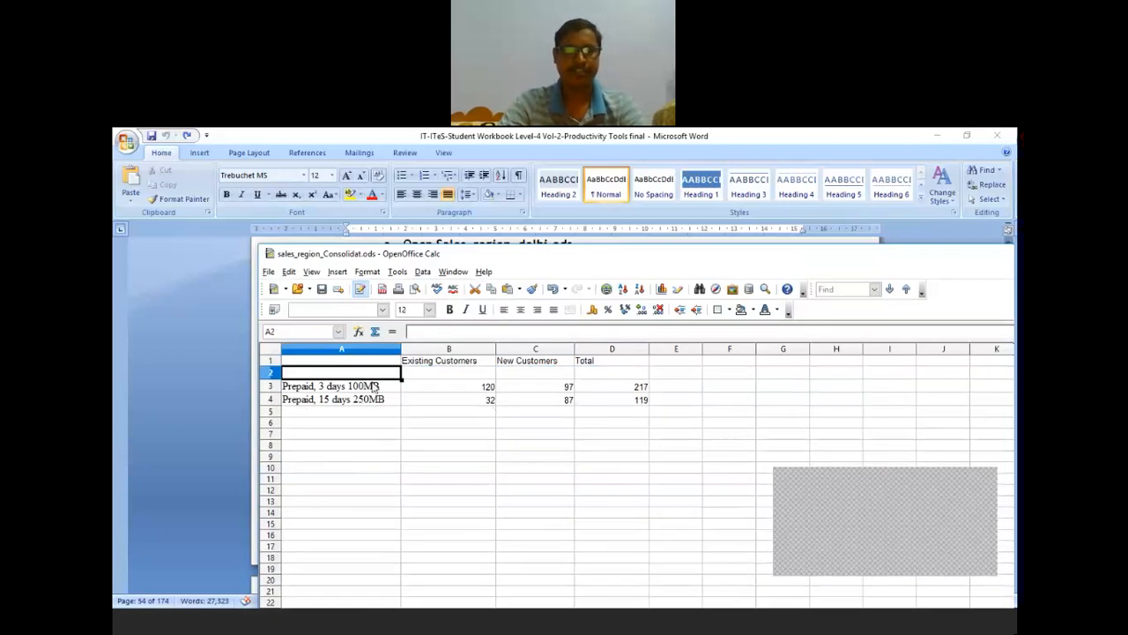
key(ctrl+v)
click(432, 378)
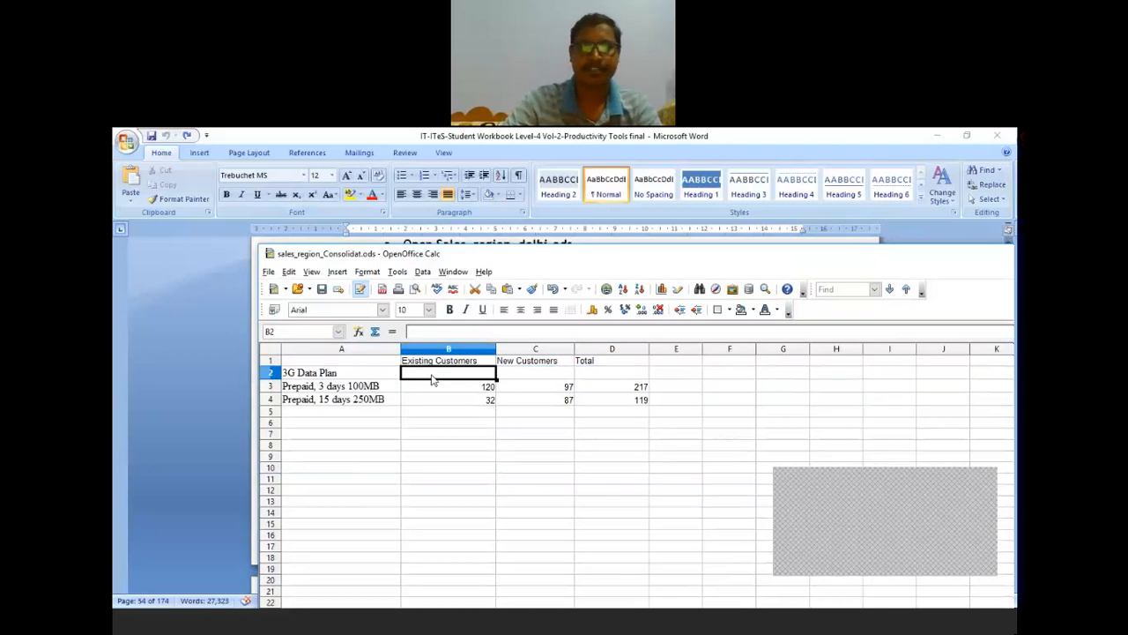
right_click(433, 379)
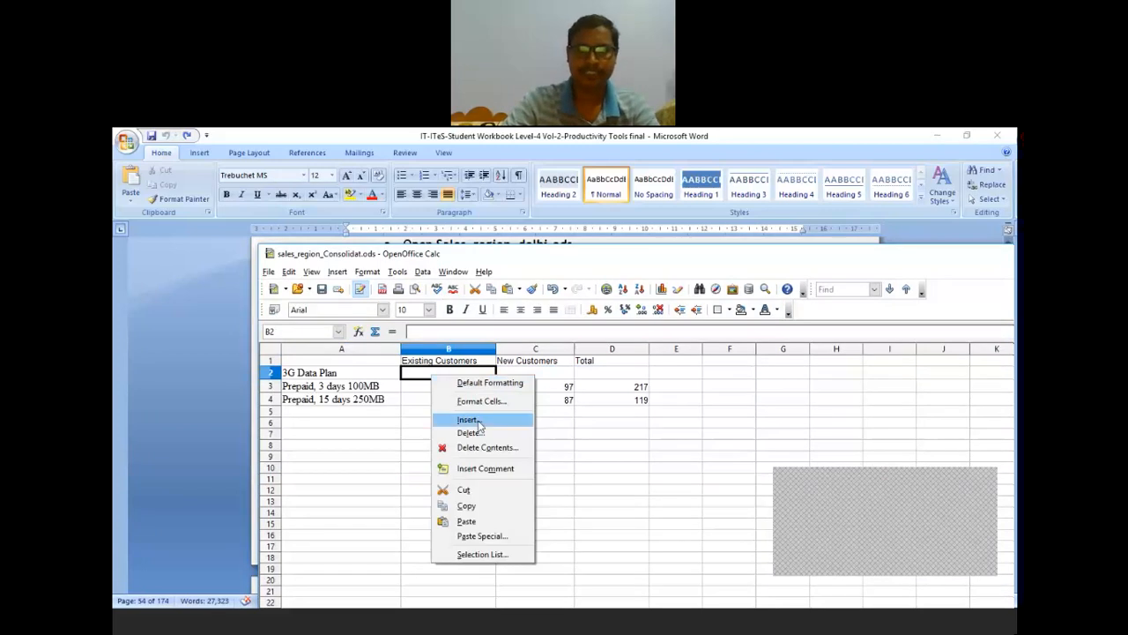
click(468, 421)
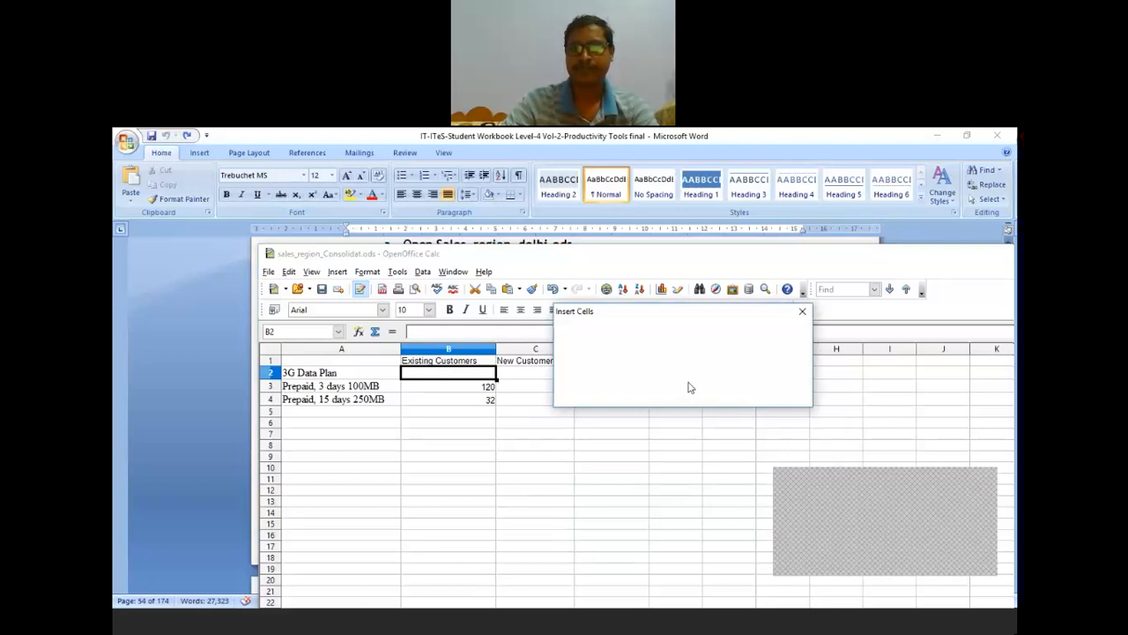
click(612, 511)
click(450, 373)
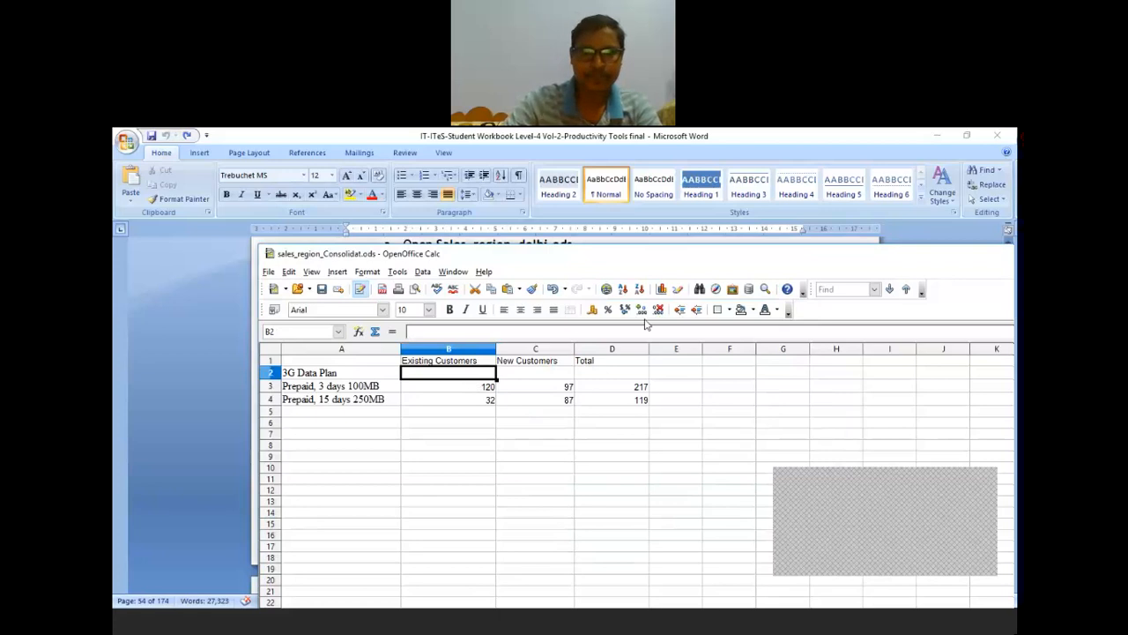
click(398, 271)
mouse_move(427, 276)
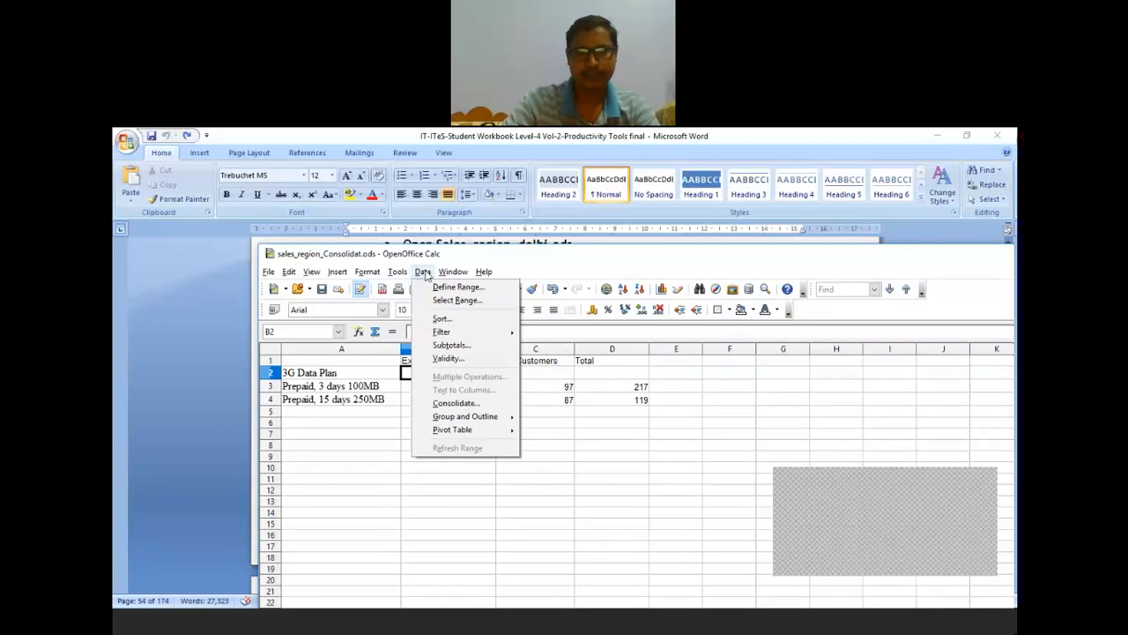
click(367, 273)
click(367, 273)
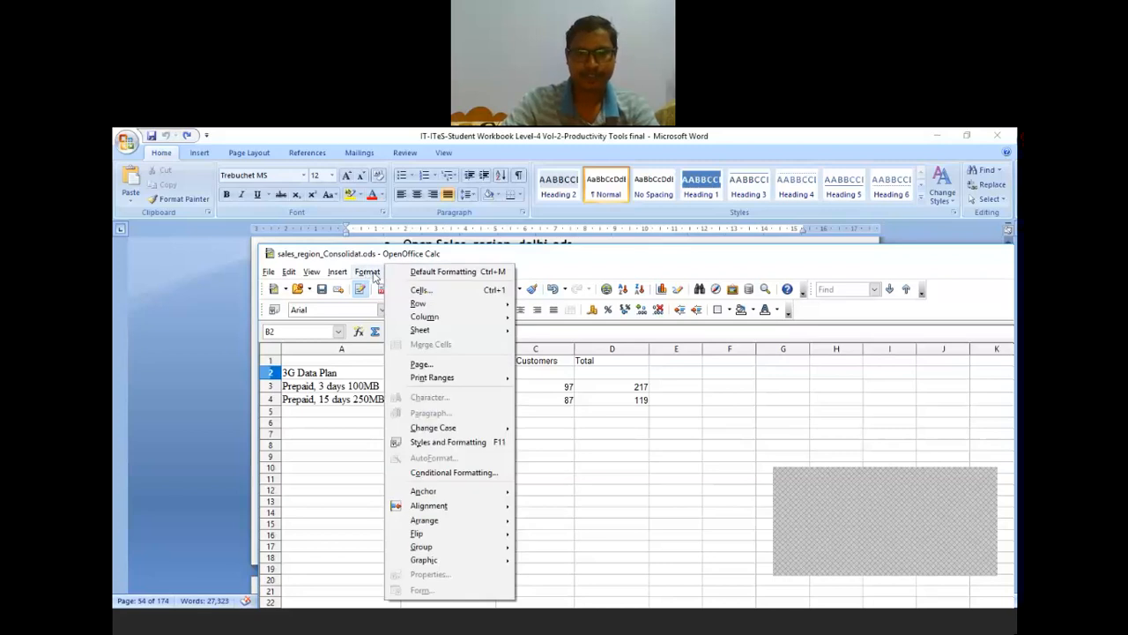
mouse_move(453, 322)
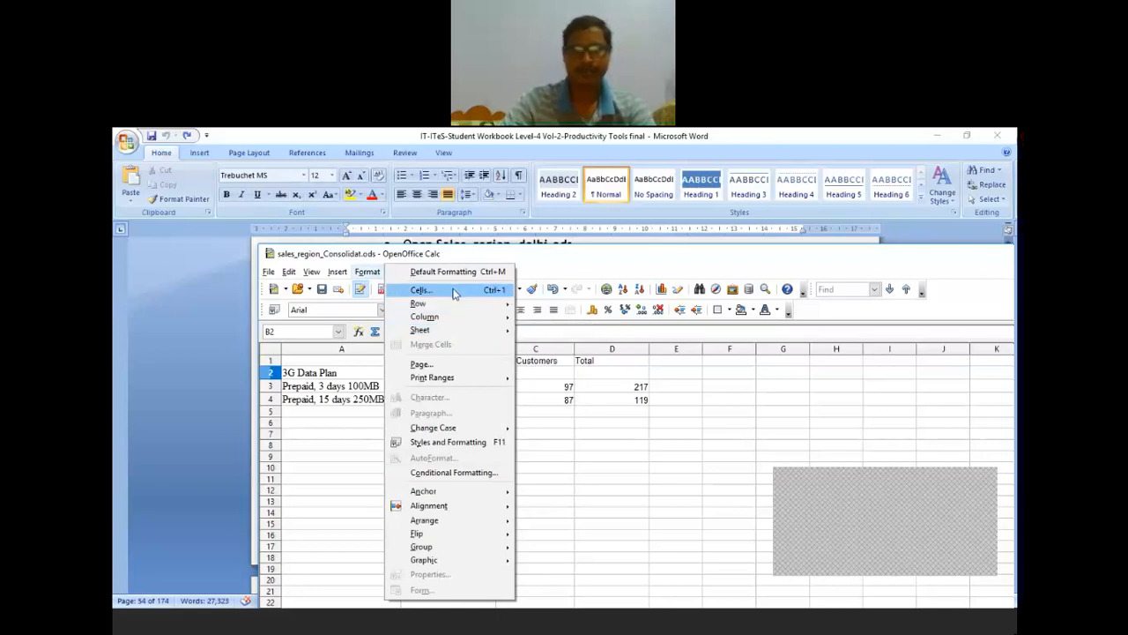
click(461, 386)
right_click(463, 387)
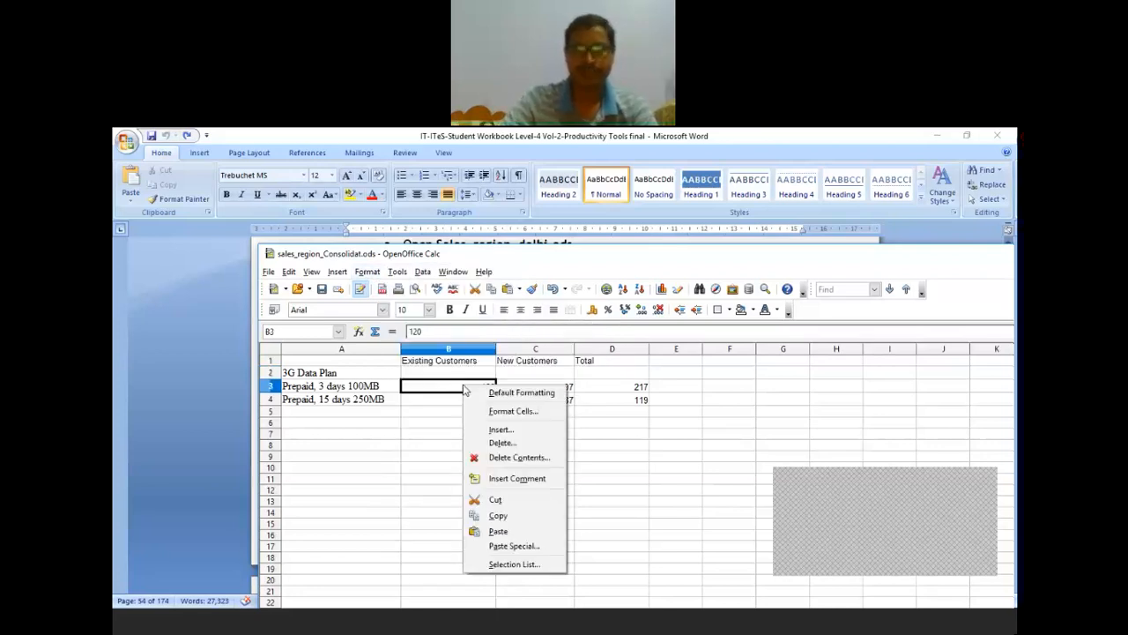
click(501, 431)
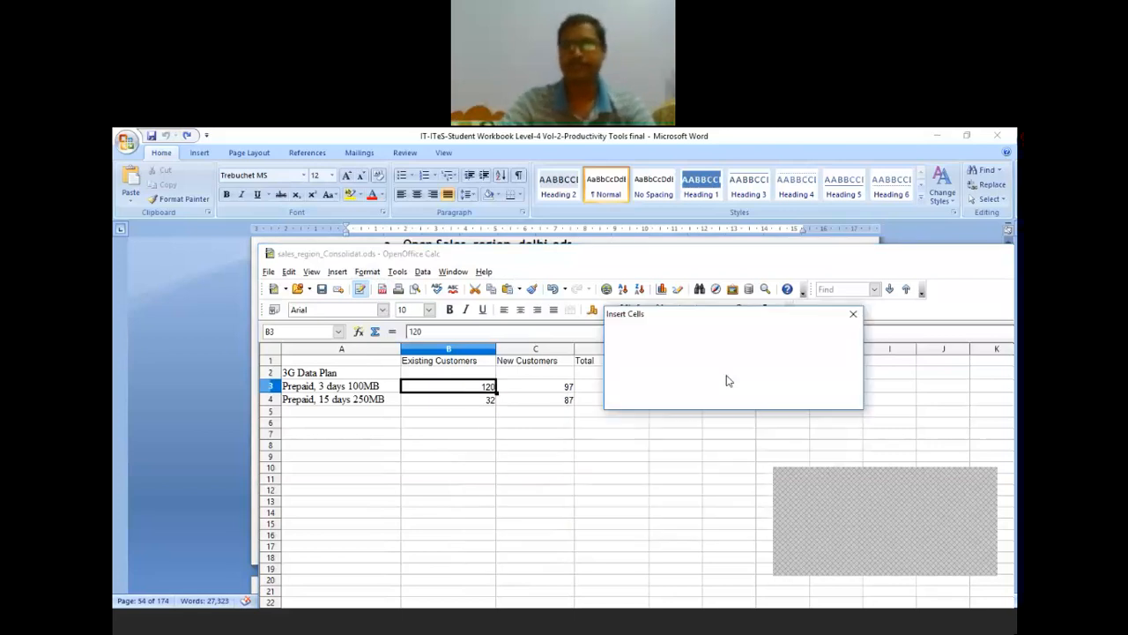
click(854, 313)
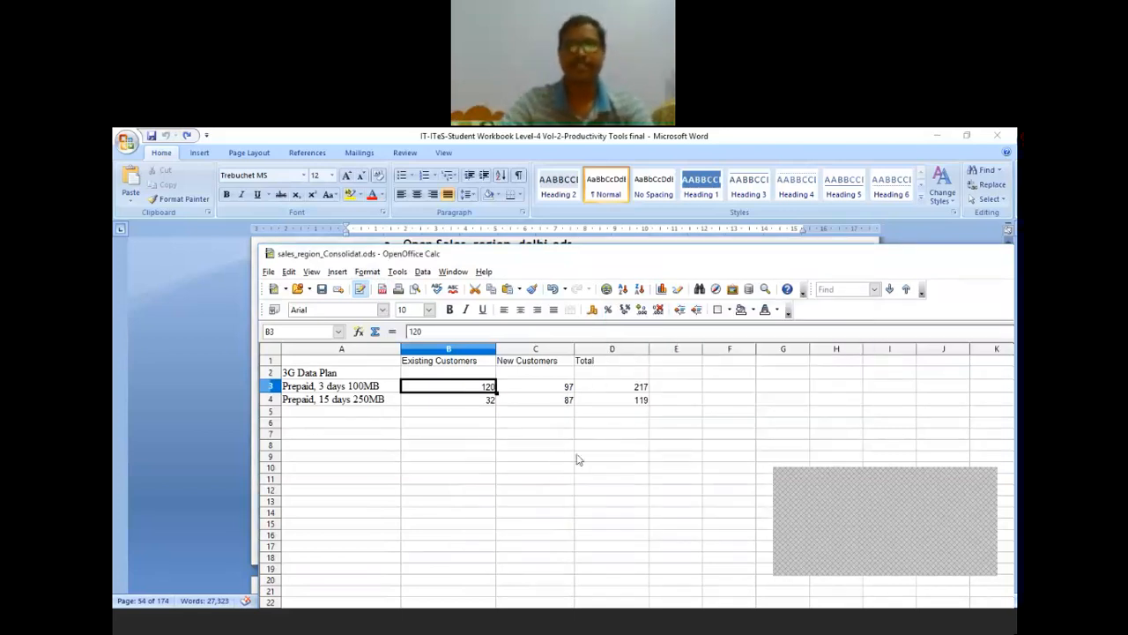
click(555, 490)
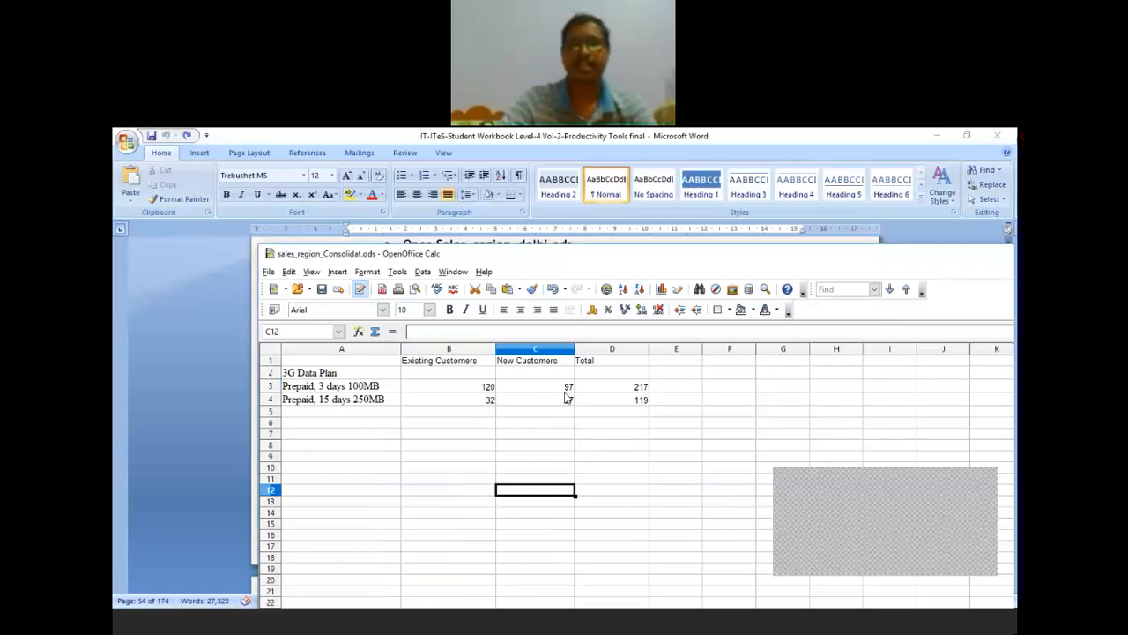
Insert an empty column before the Existing Customers column.
right_click(479, 350)
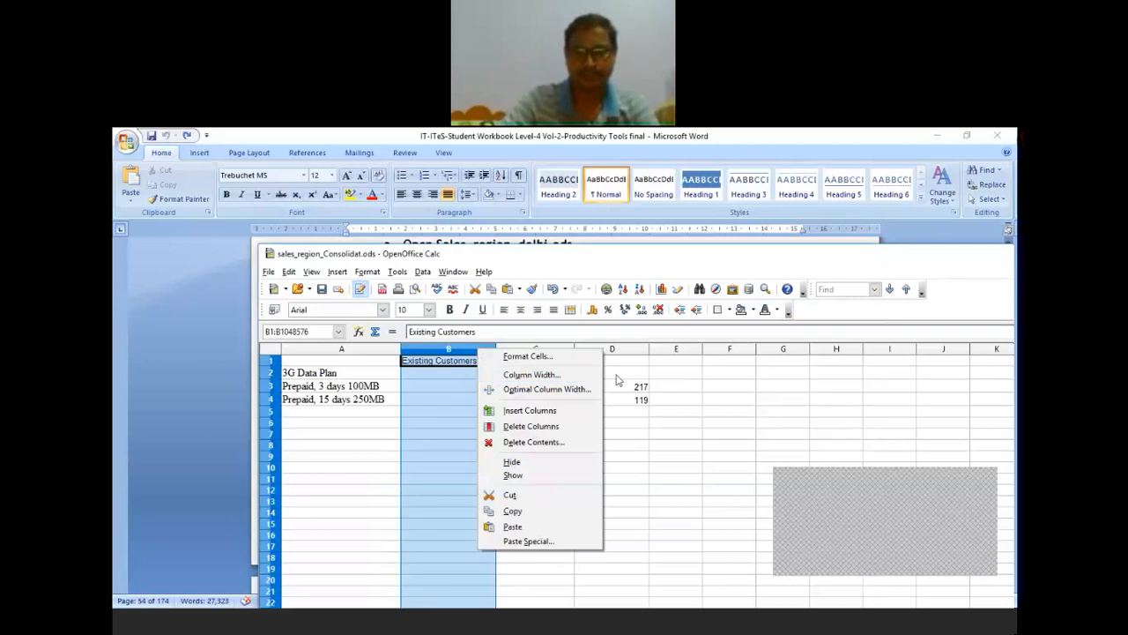
click(558, 411)
click(517, 466)
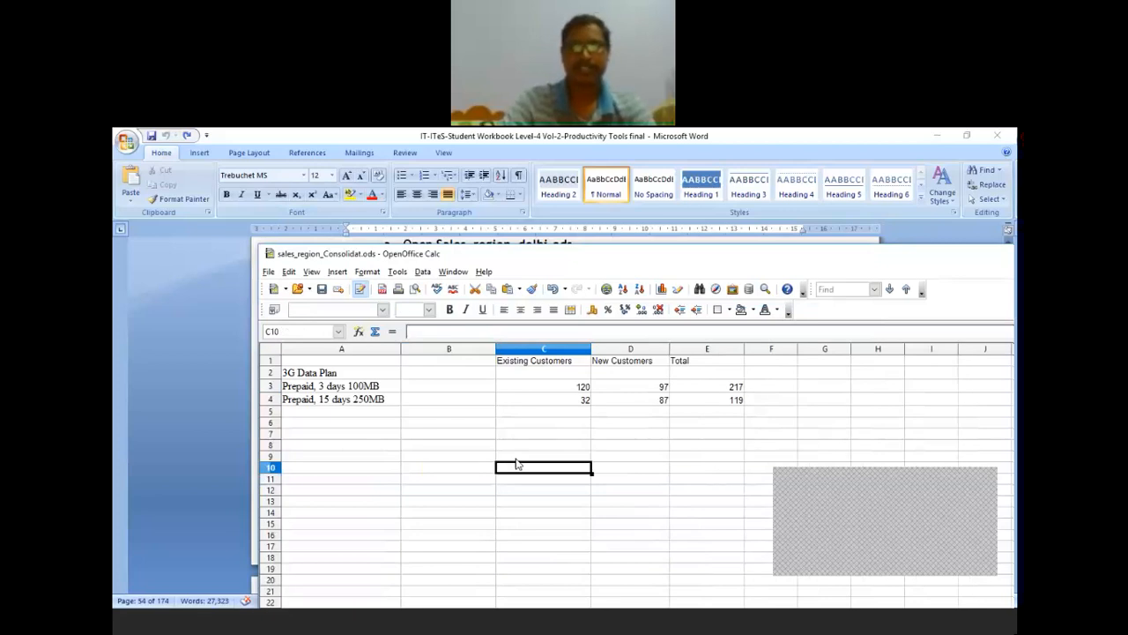
Merge cells B1 and C1, moving the Existing Customers heading into the merged cell.
click(473, 362)
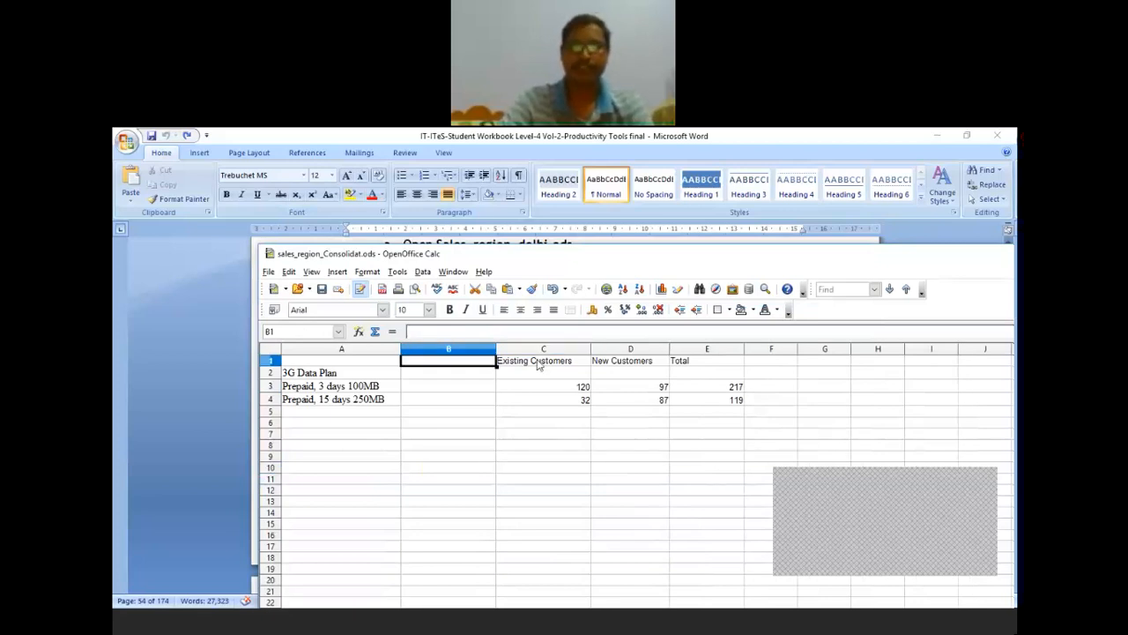
drag(538, 365, 544, 368)
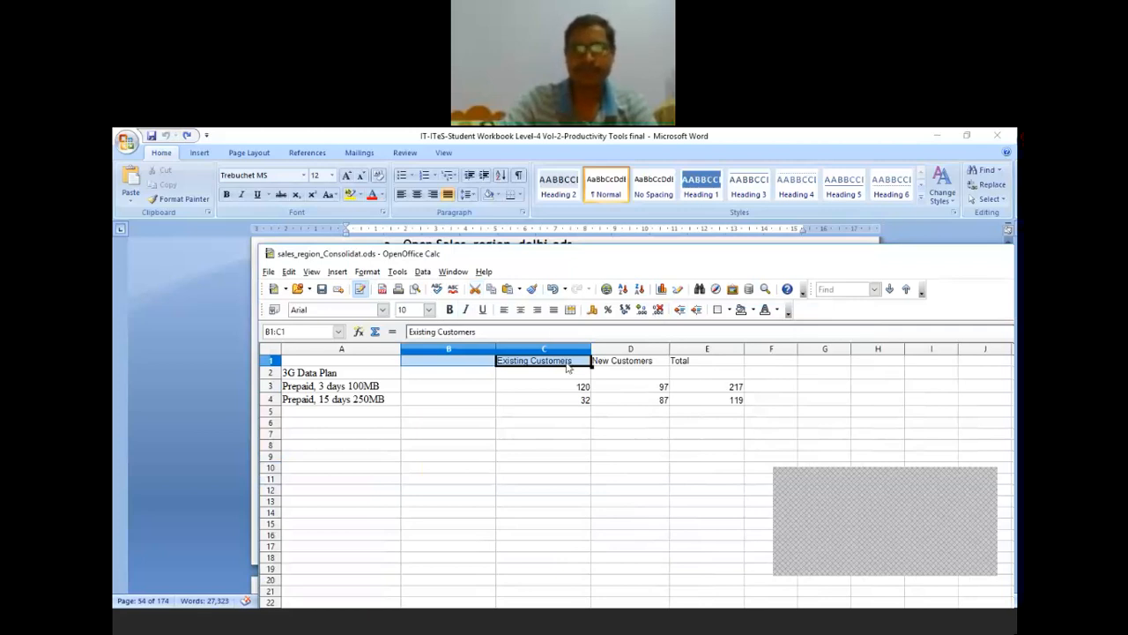
right_click(533, 363)
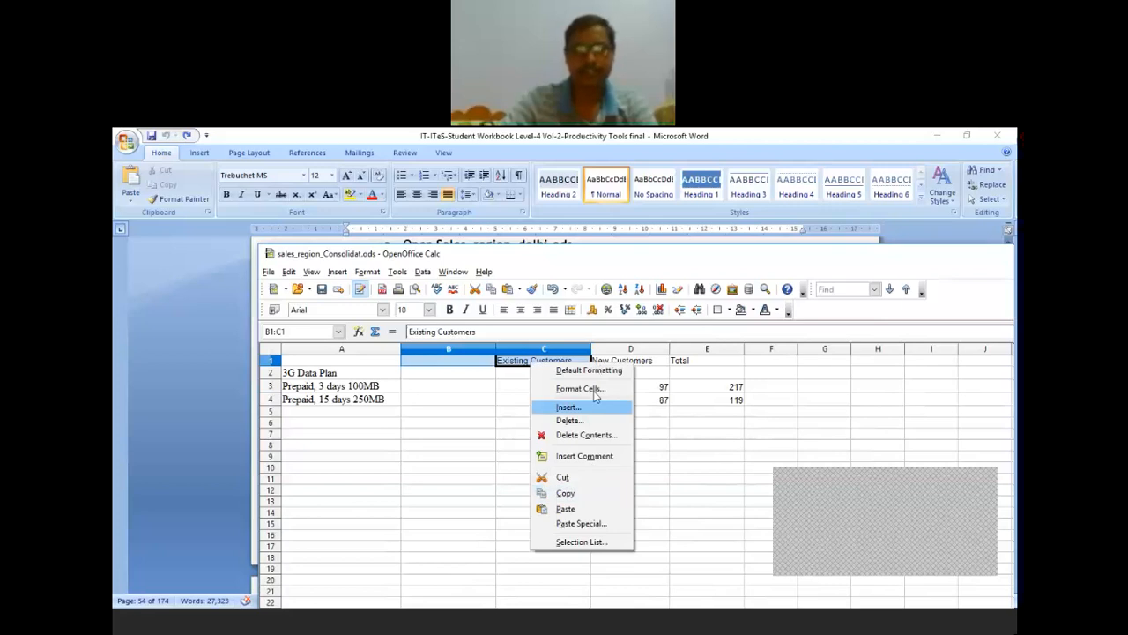
click(594, 391)
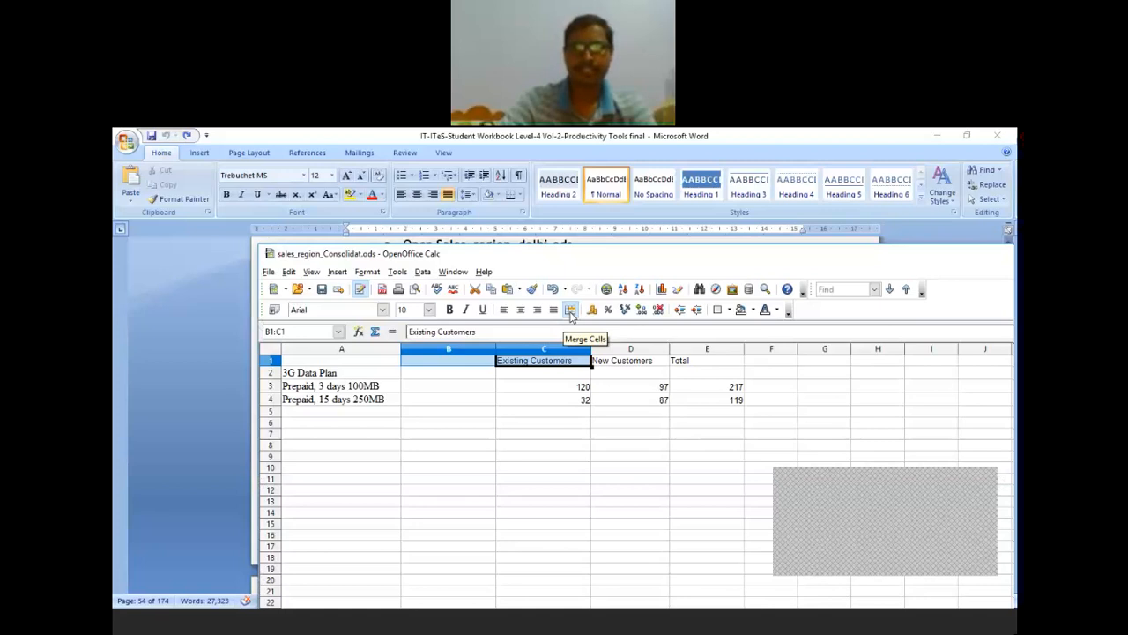
click(570, 311)
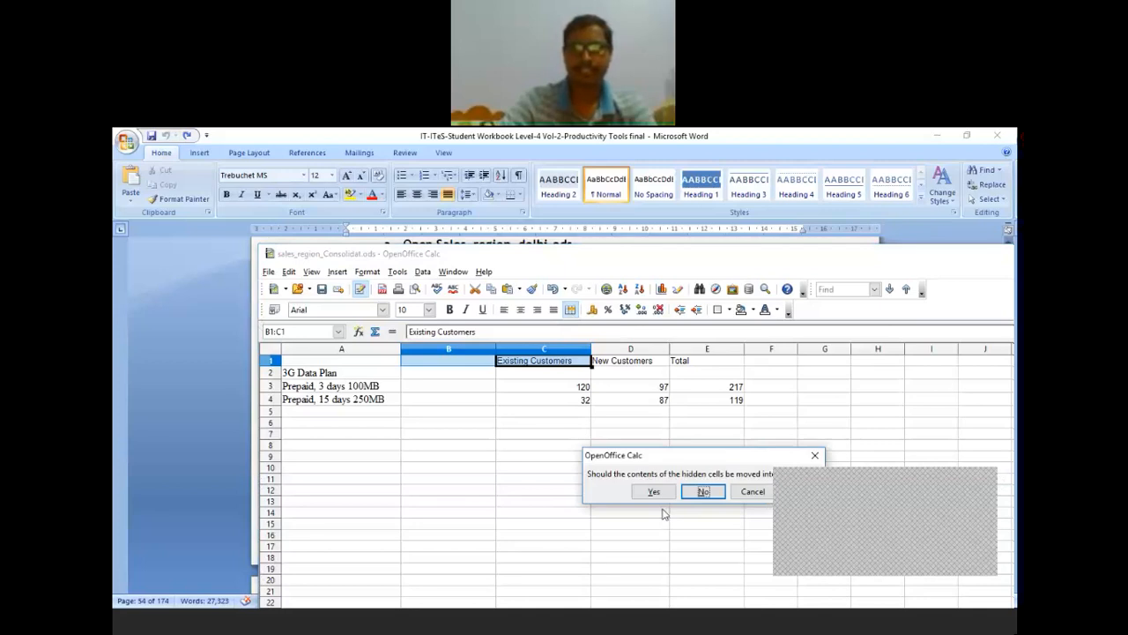
click(653, 496)
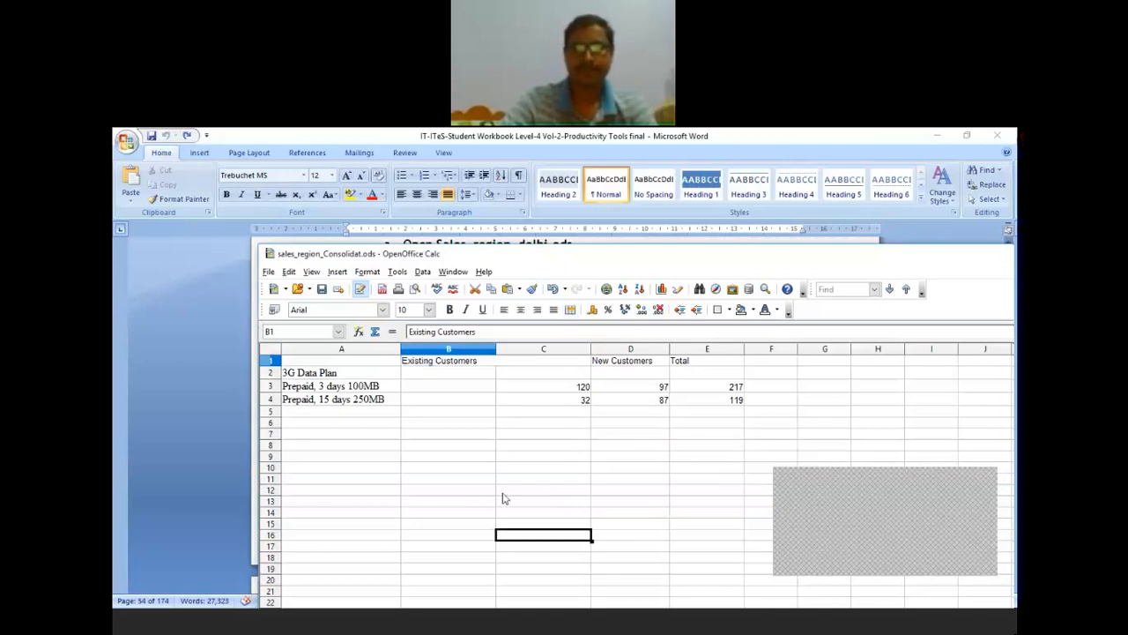
Enter the region headings Delhi in B2 and Mumbai in C2 under Existing Customers.
click(463, 377)
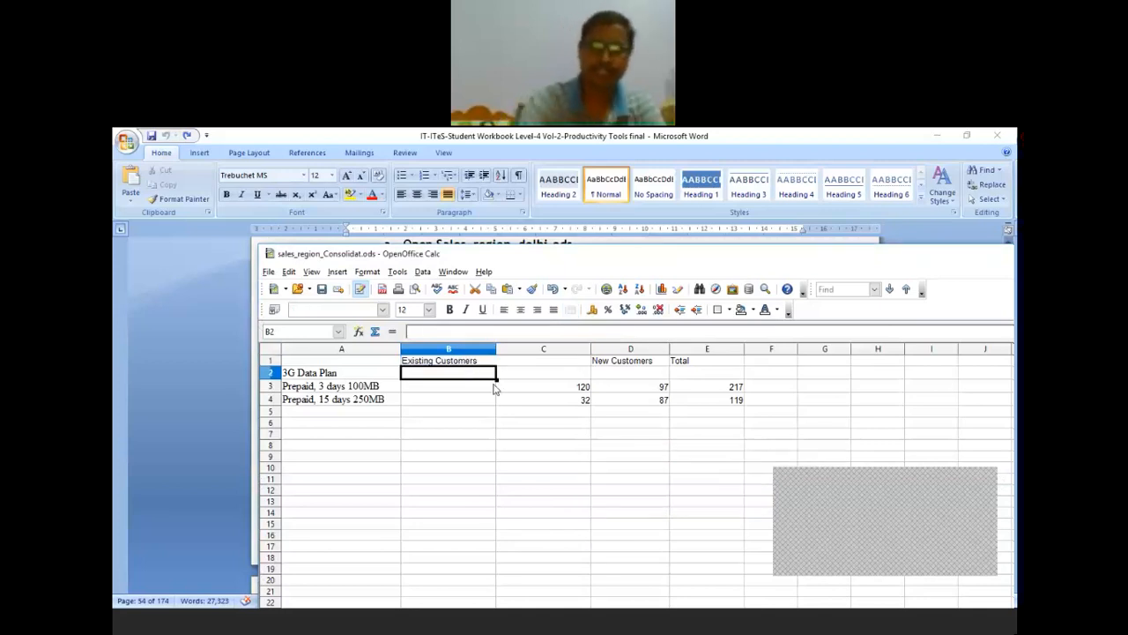
key(F2)
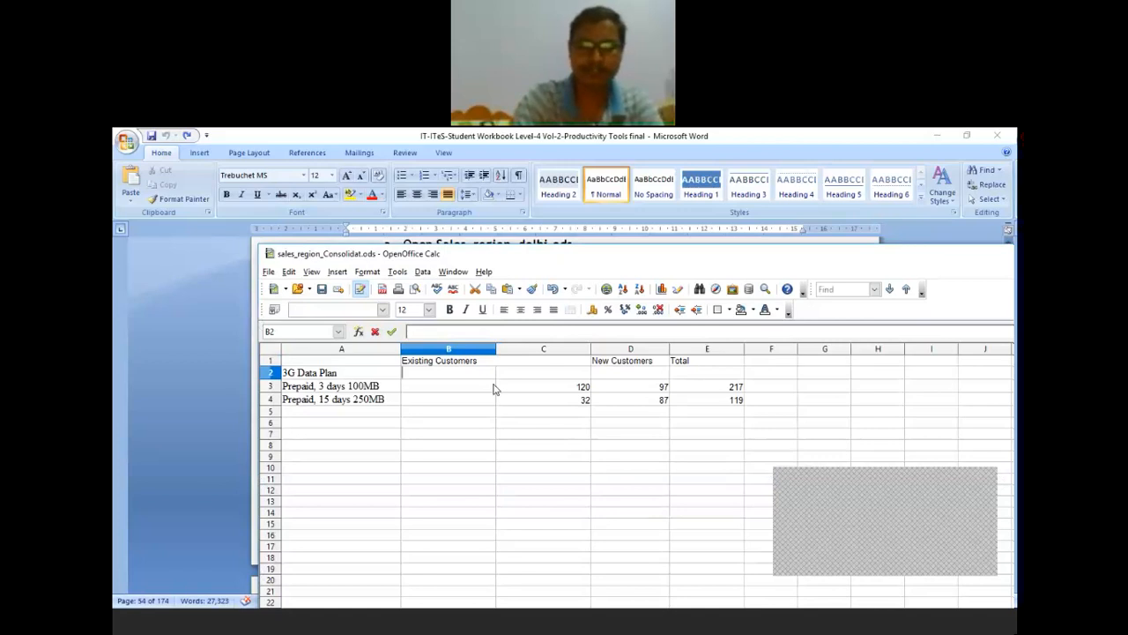
text(Delhi)
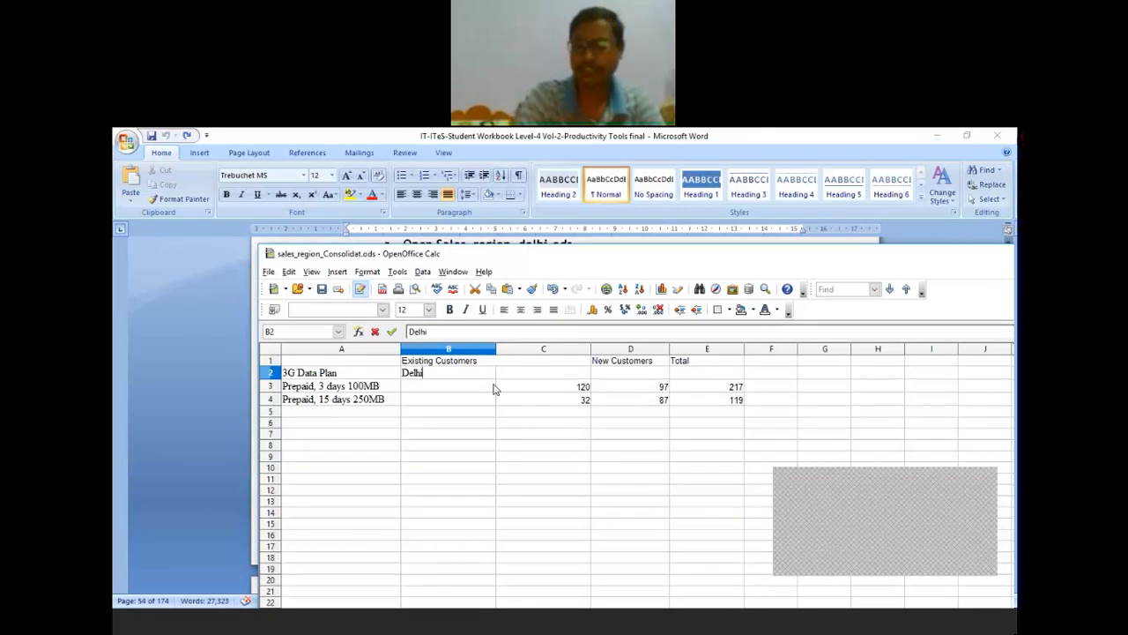
key(Tab)
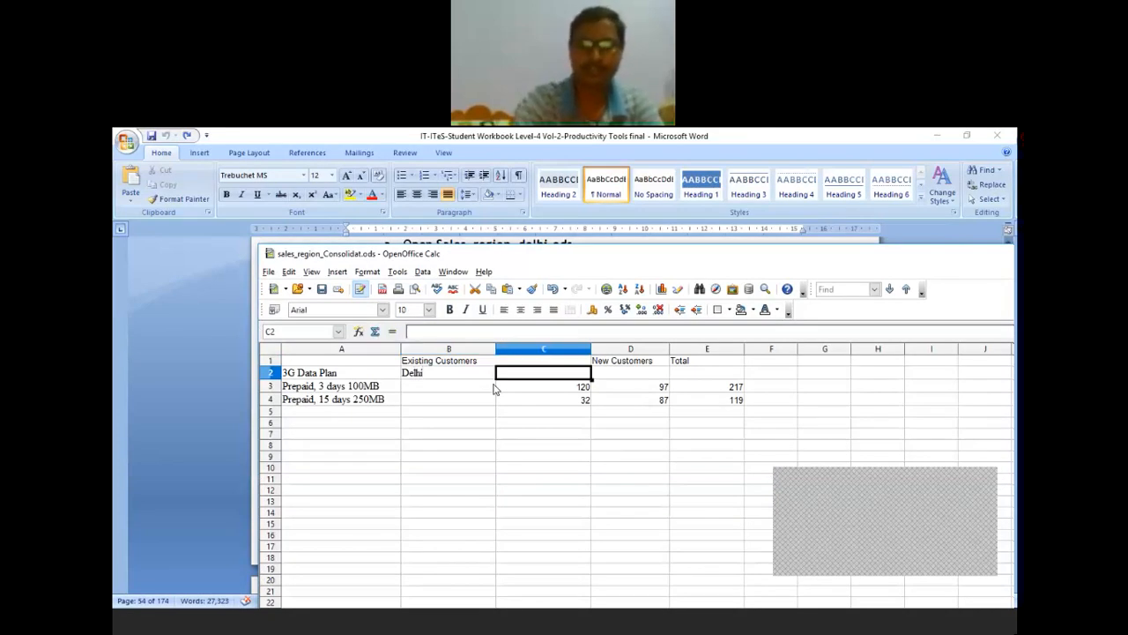
text(Mum)
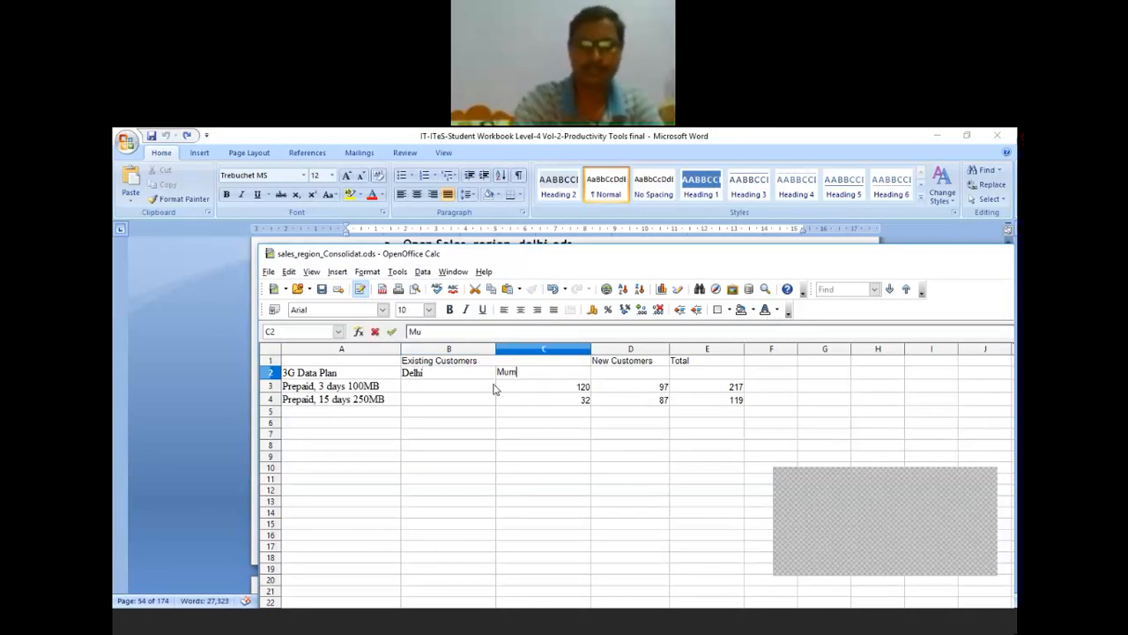
text(bai)
click(544, 457)
Copy the Delhi and Mumbai headings from B2:C2 and insert an empty column before the New Customers column.
drag(441, 374, 520, 378)
key(ctrl+c)
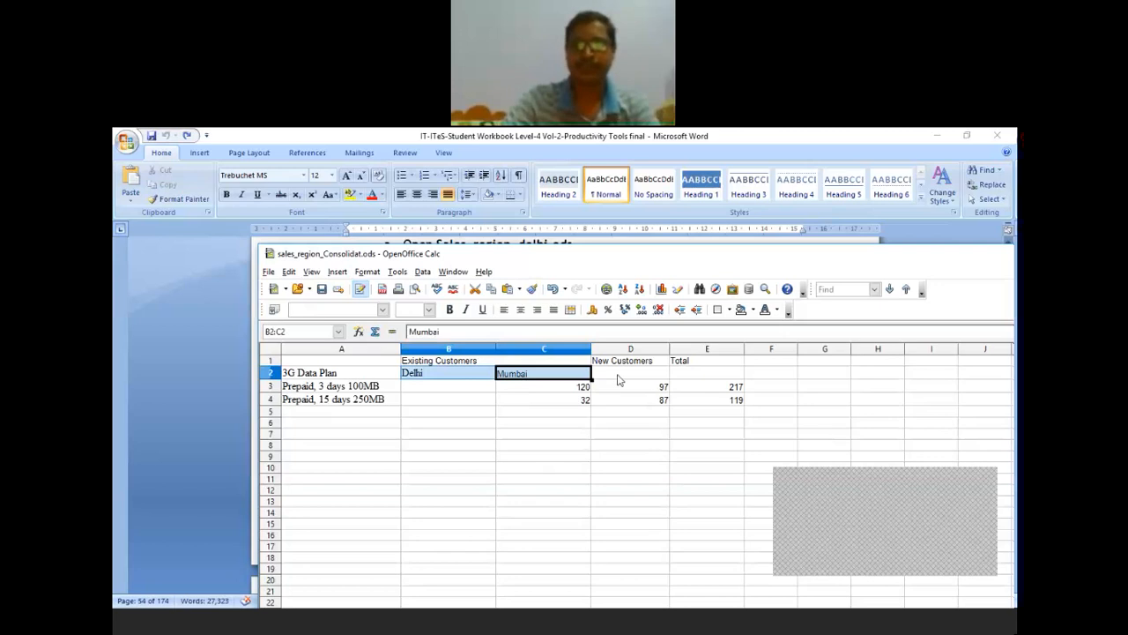
click(628, 399)
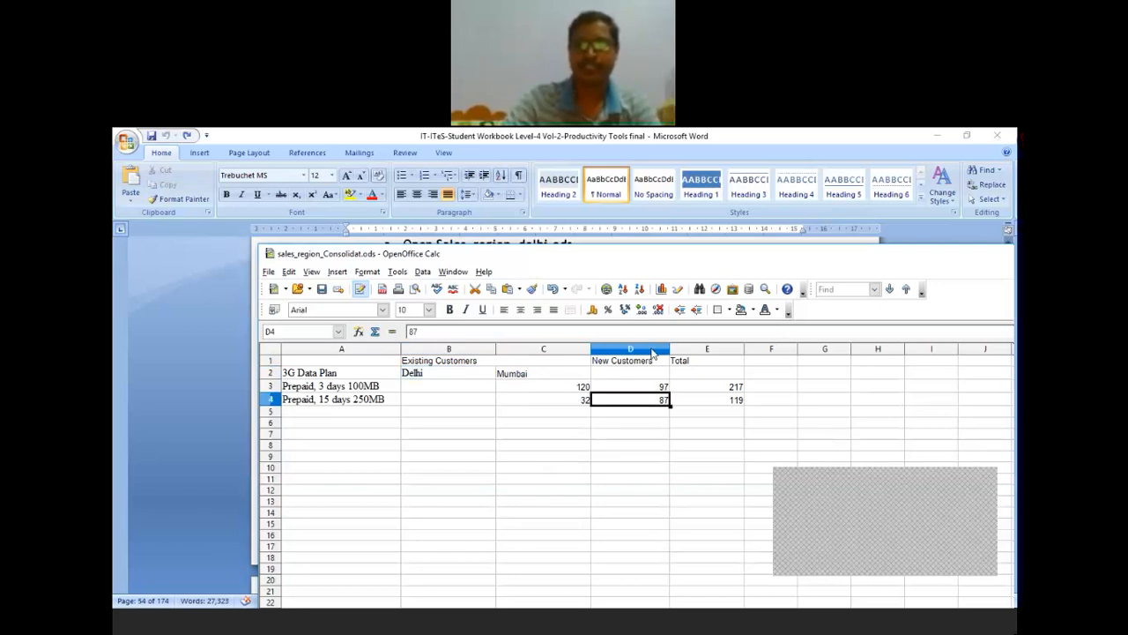
right_click(652, 352)
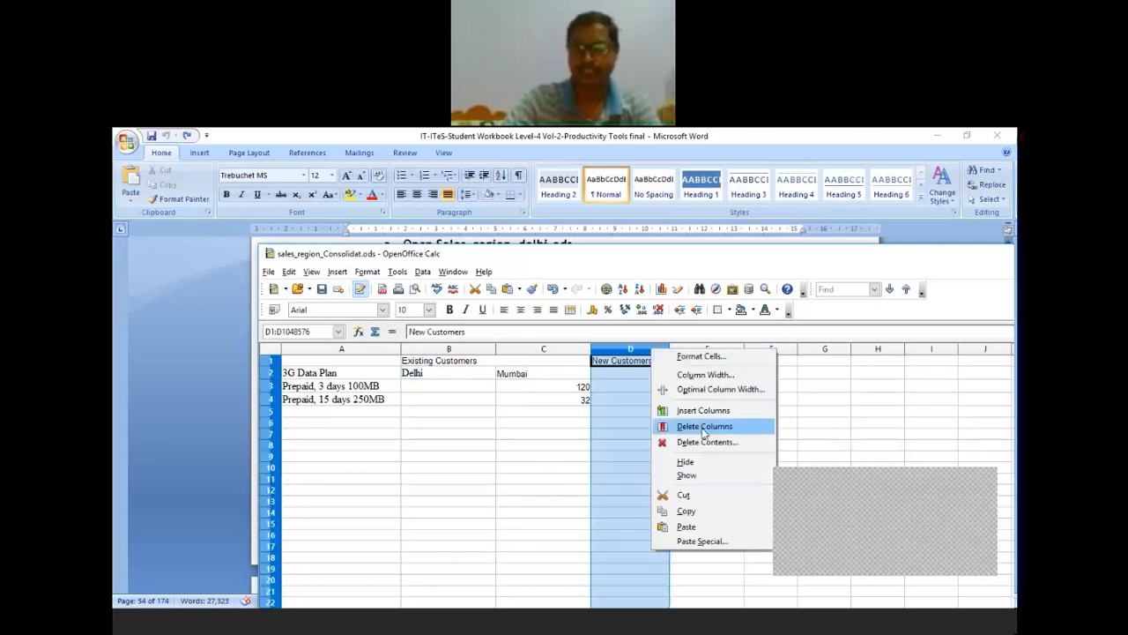
click(704, 427)
click(660, 479)
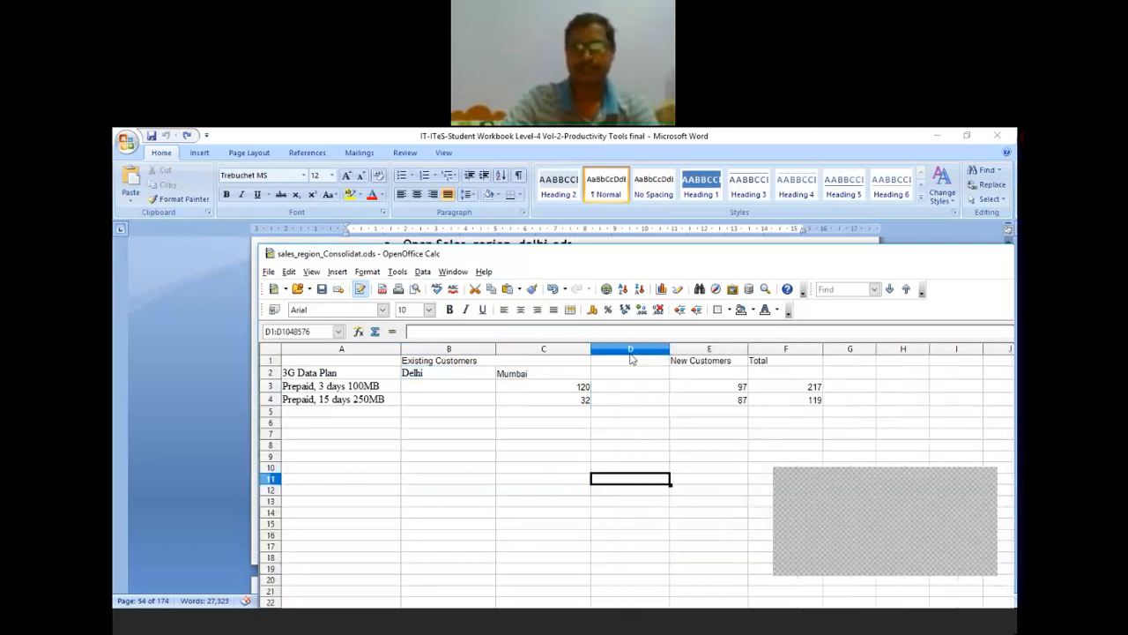
Merge cells D1 and E1, moving the New Customers heading into the merged cell, and paste the region headings into D2:E2.
drag(632, 360, 691, 367)
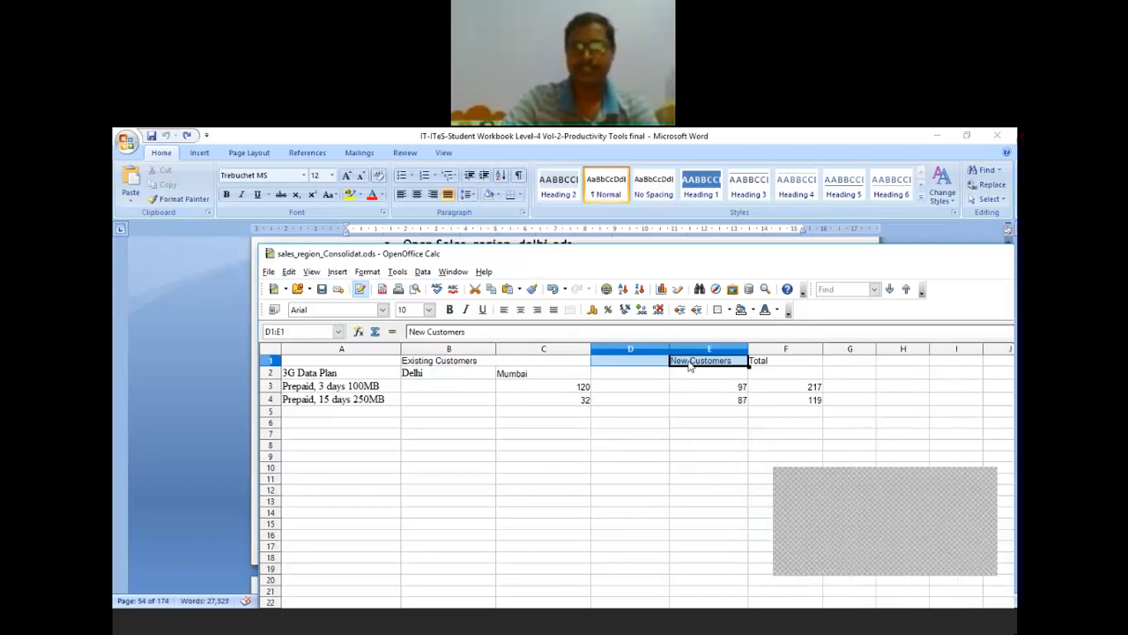
click(574, 311)
click(654, 491)
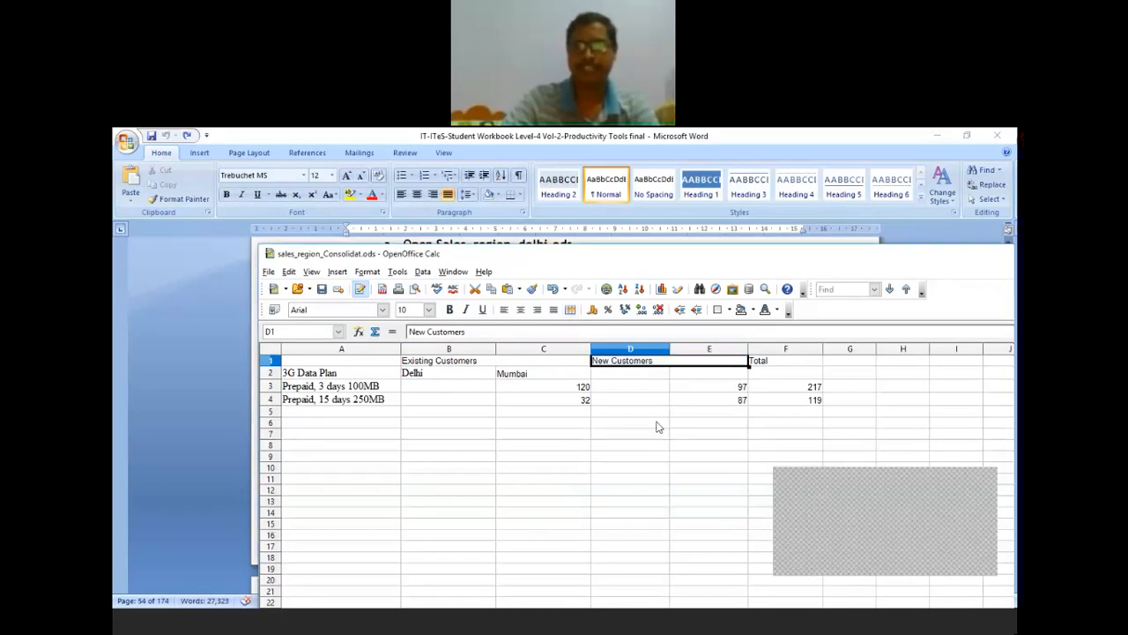
click(636, 376)
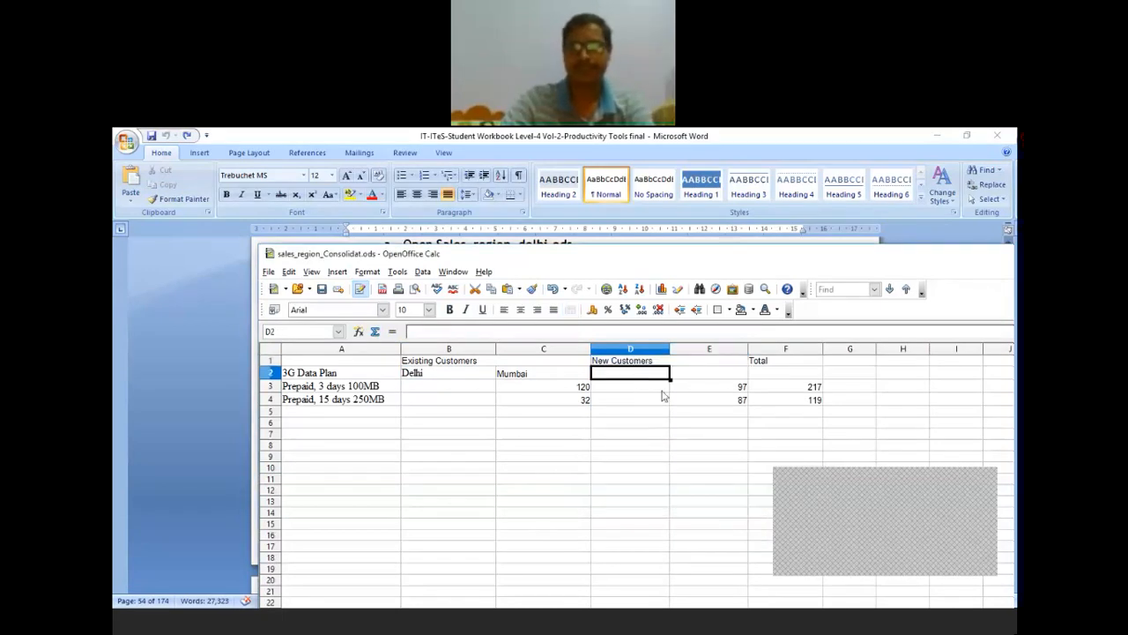
key(ctrl+v)
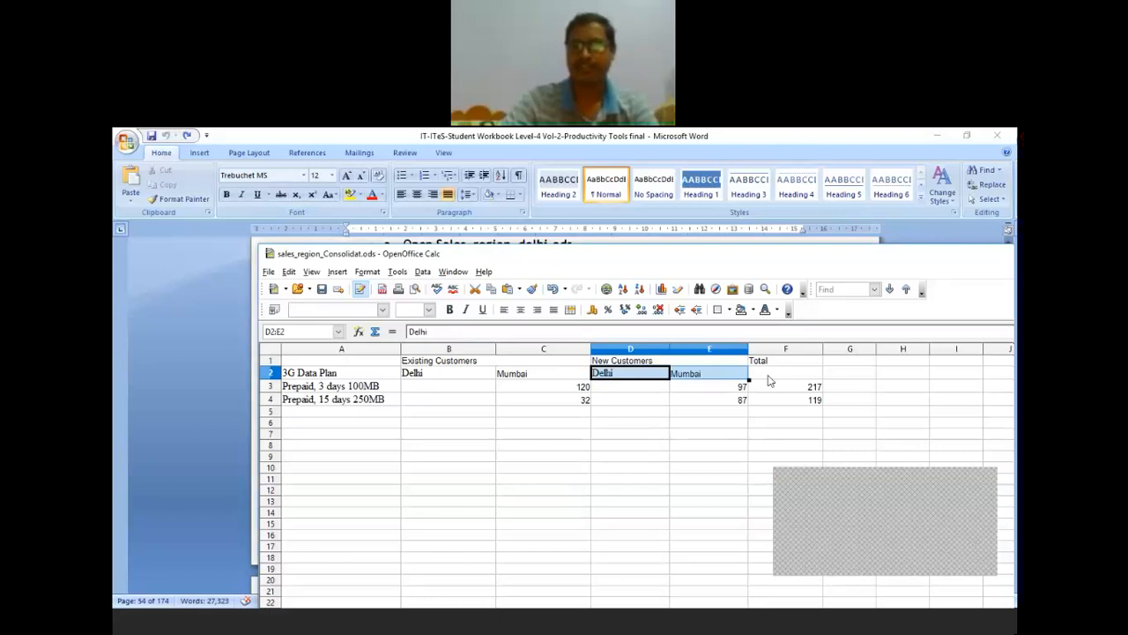
Merge cells F1 and G1 for the Total heading and paste the Delhi and Mumbai headings into F2:G2.
click(798, 361)
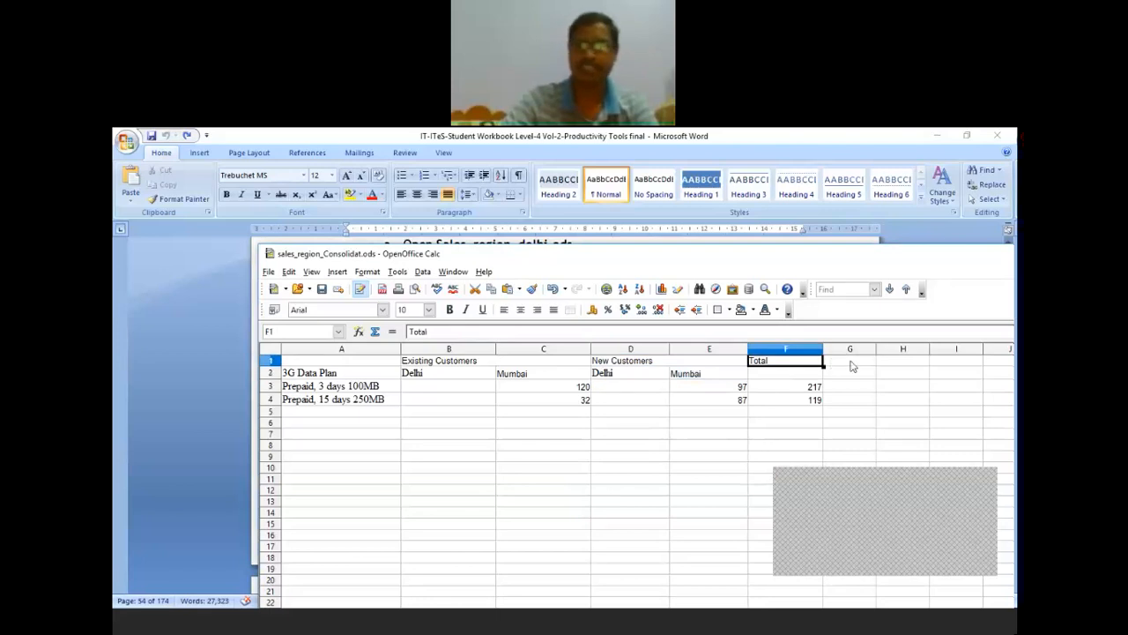
shift+click(853, 366)
click(584, 310)
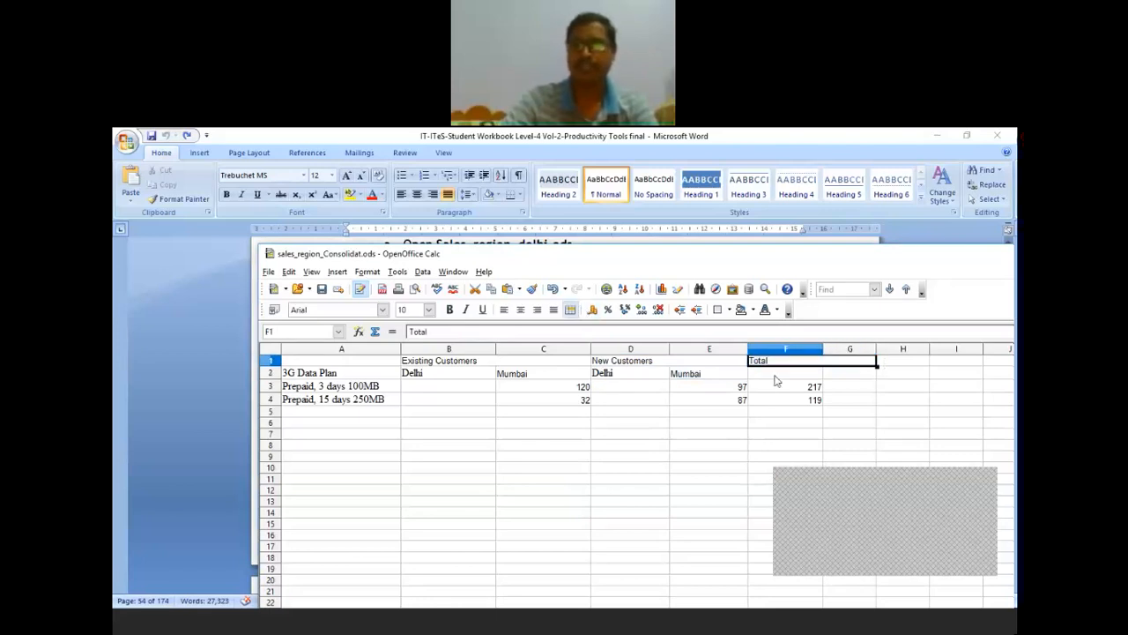
click(778, 376)
key(ctrl+v)
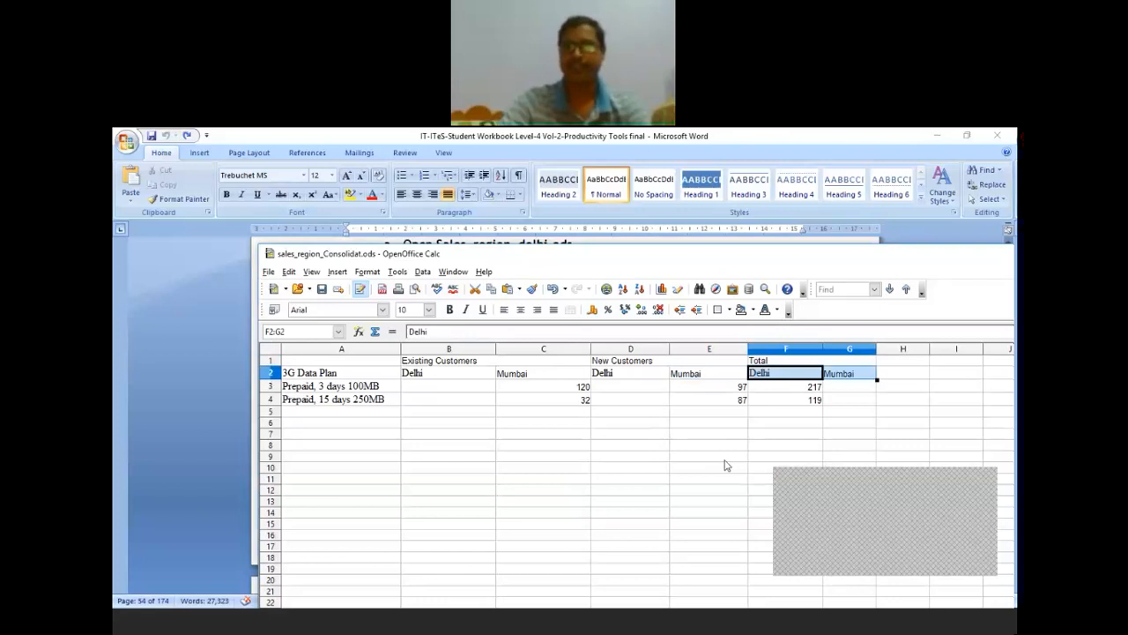
click(723, 460)
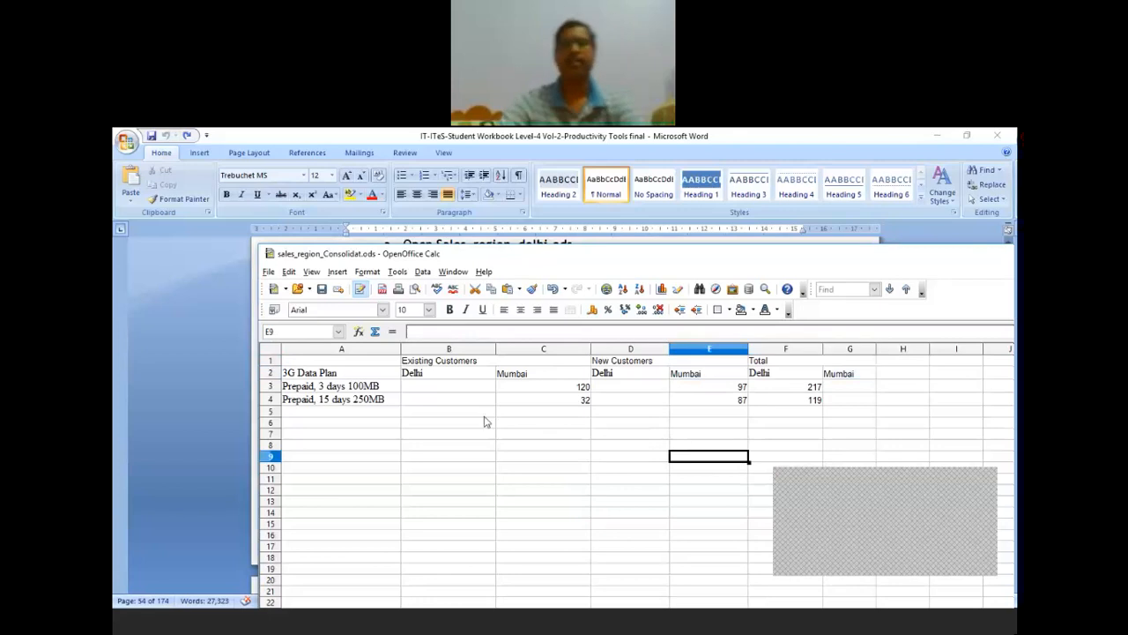
Check the linking instructions in the Word workbook, then return to sales_region_Consolidat.ods in Calc and start a formula with = in cell B3.
click(467, 388)
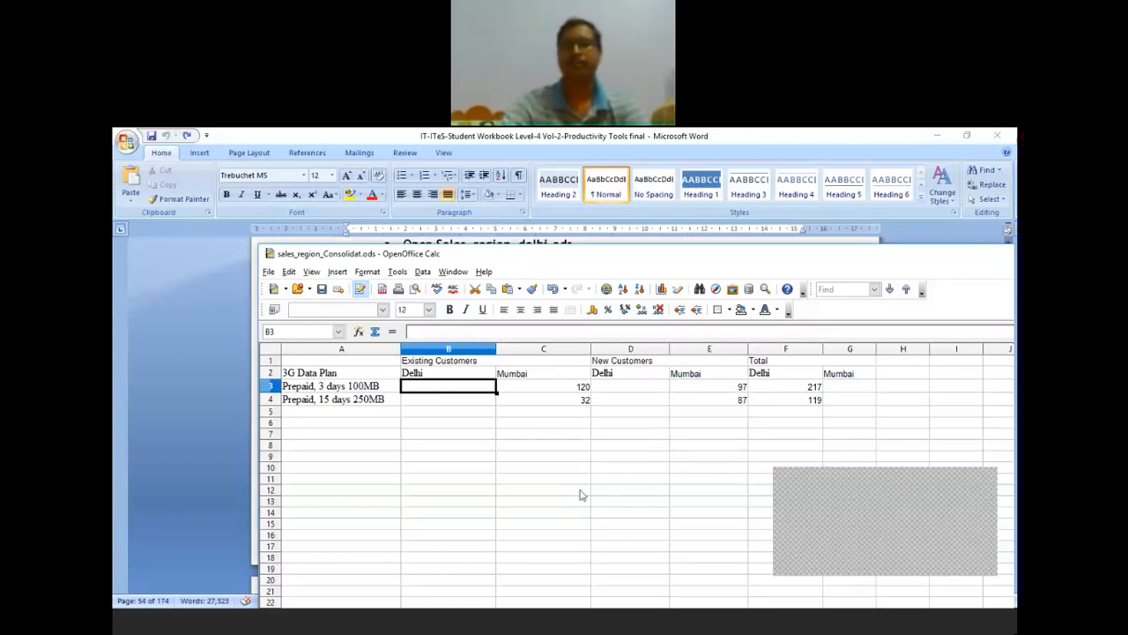
click(161, 435)
scroll(585, 458, down, 1)
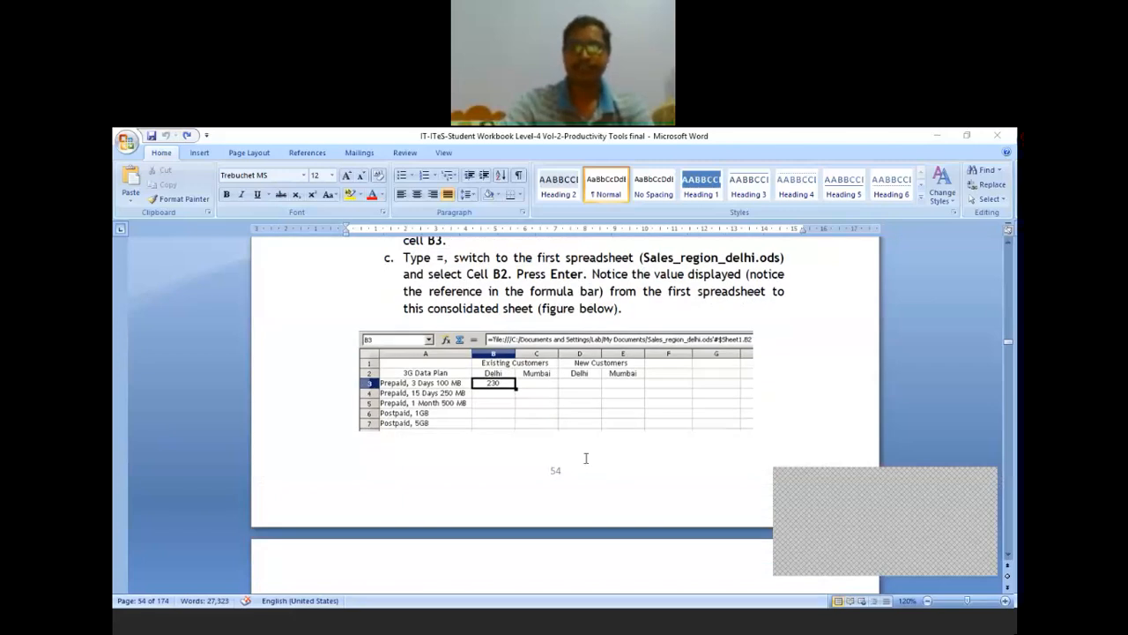
scroll(585, 458, up, 1)
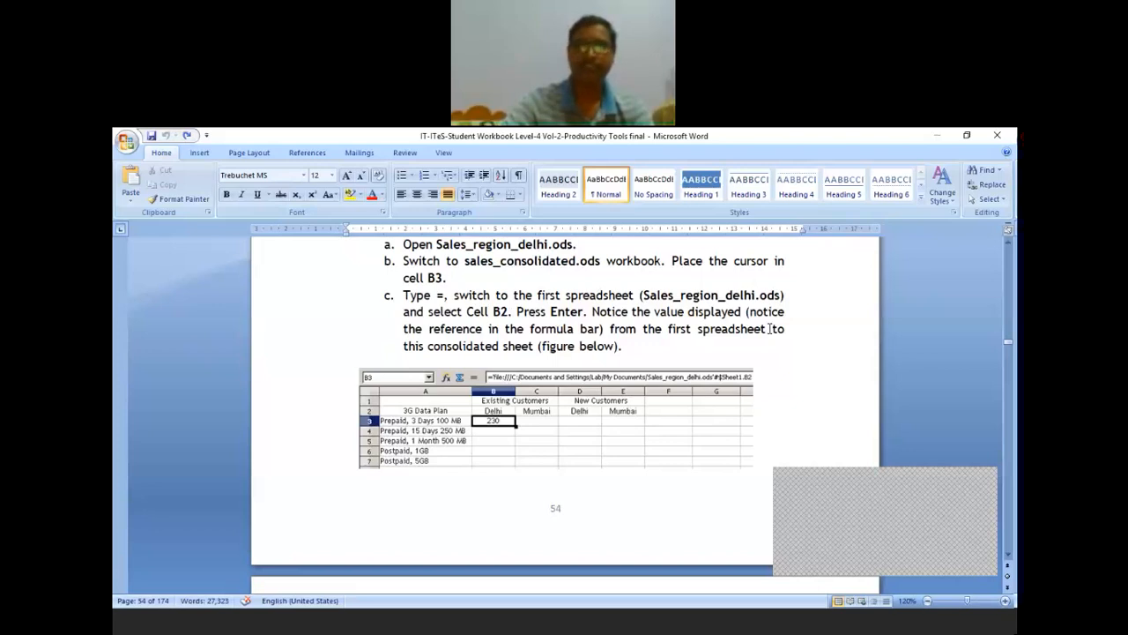
scroll(633, 370, down, 4)
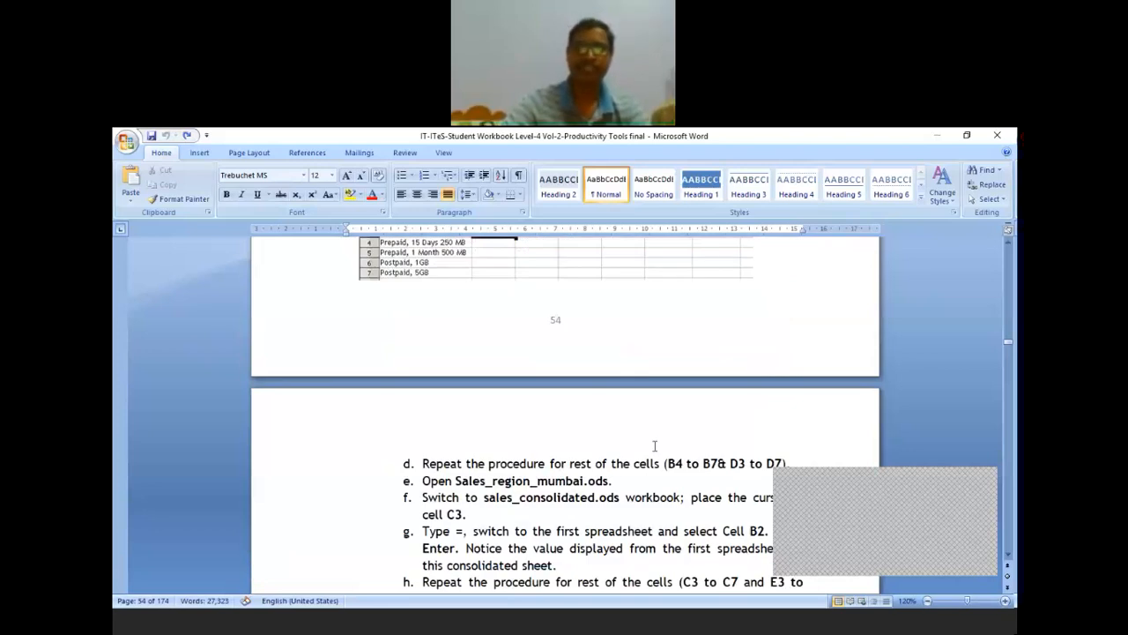
click(582, 631)
click(534, 468)
click(477, 391)
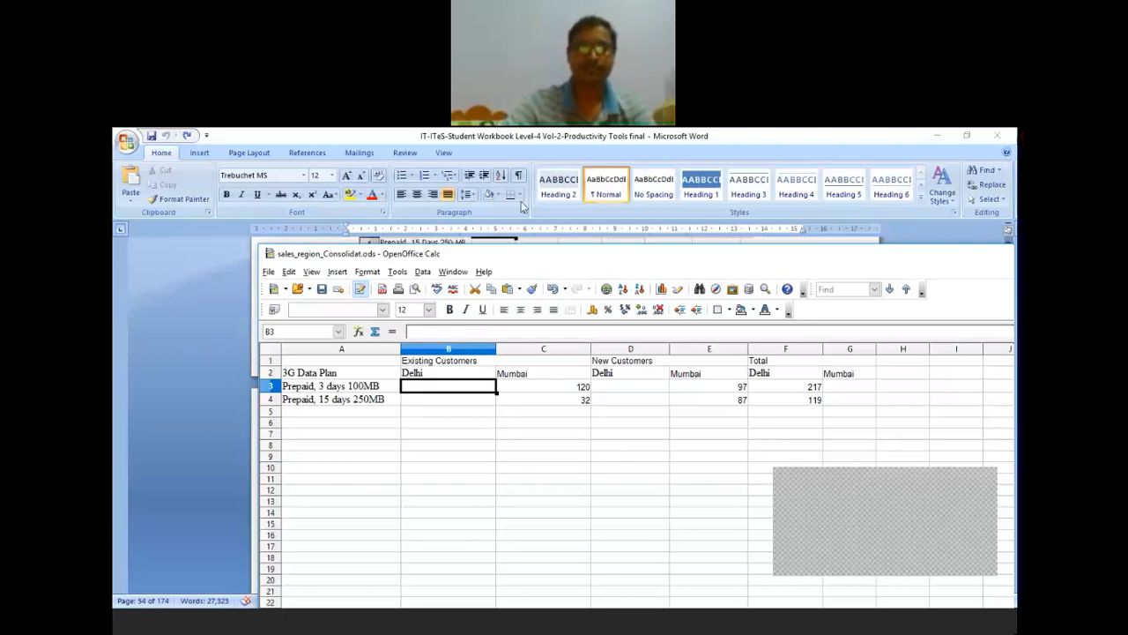
drag(583, 260, 516, 203)
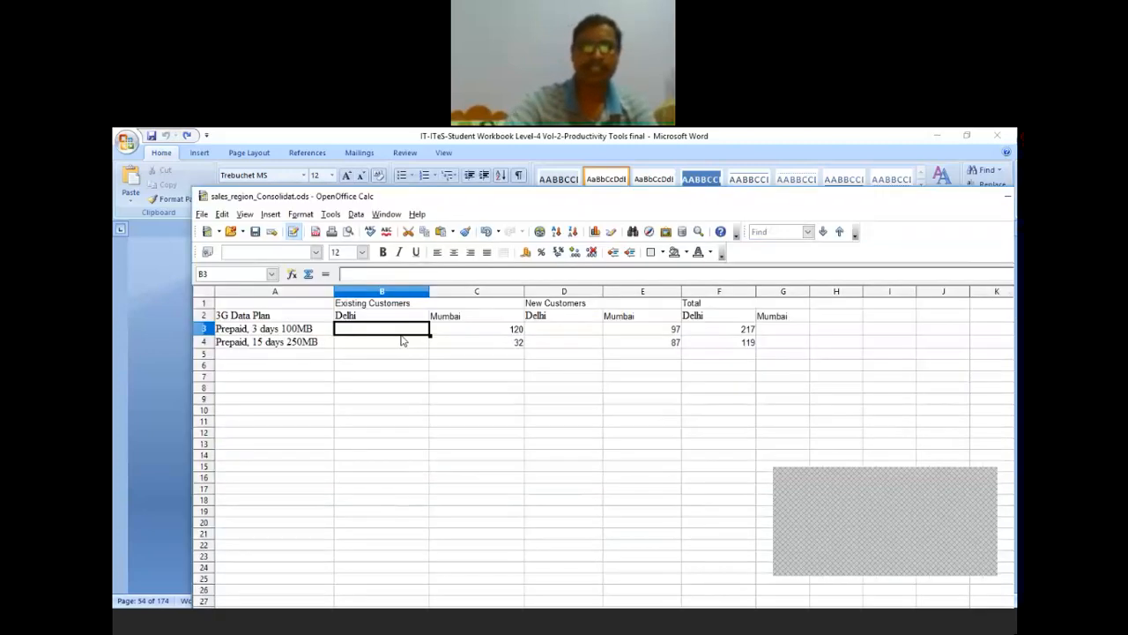
text(=)
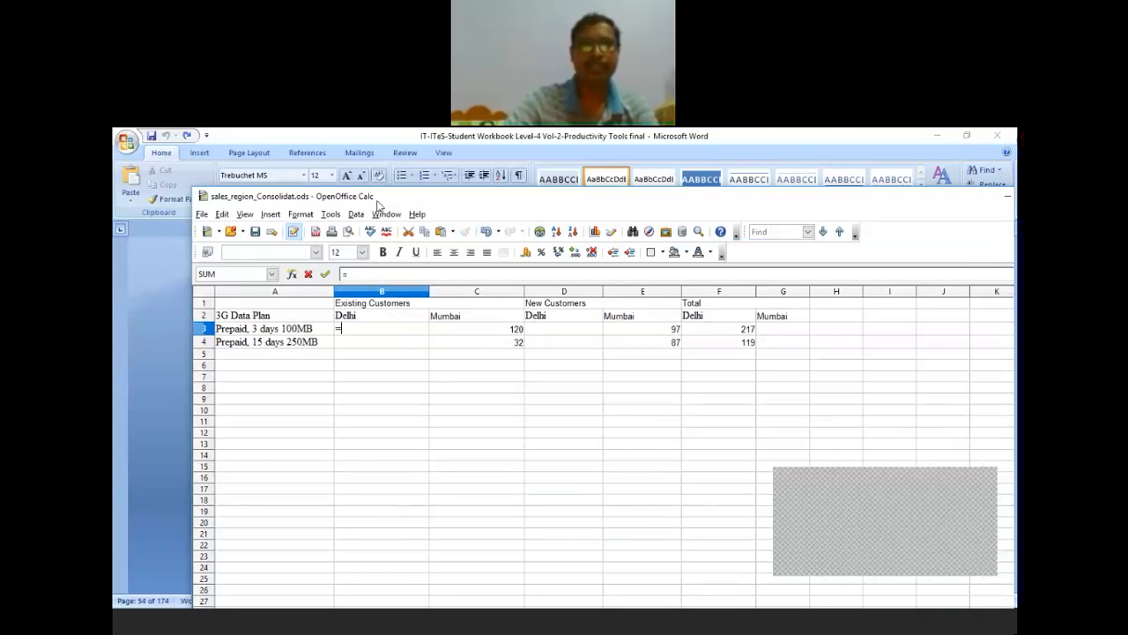
drag(378, 201, 416, 241)
click(307, 254)
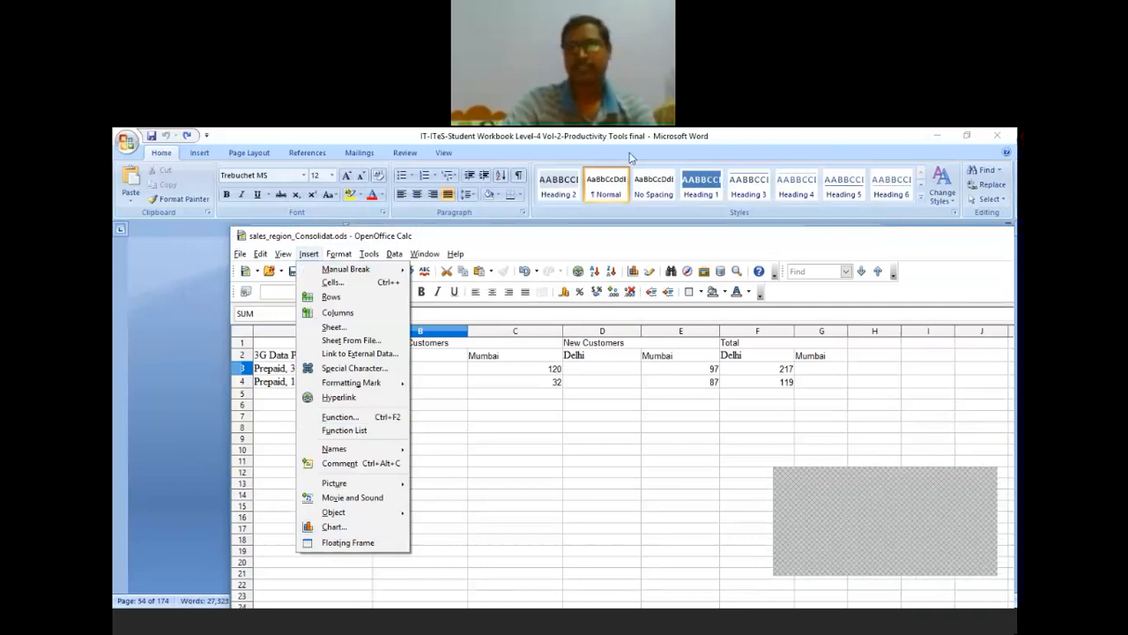
click(681, 151)
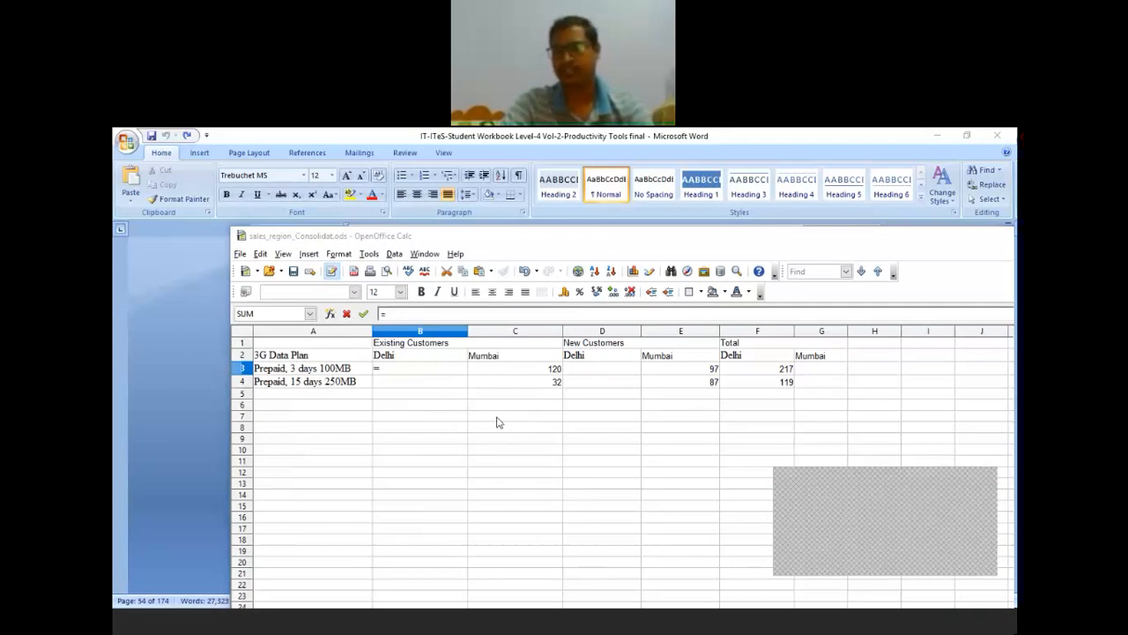
click(406, 381)
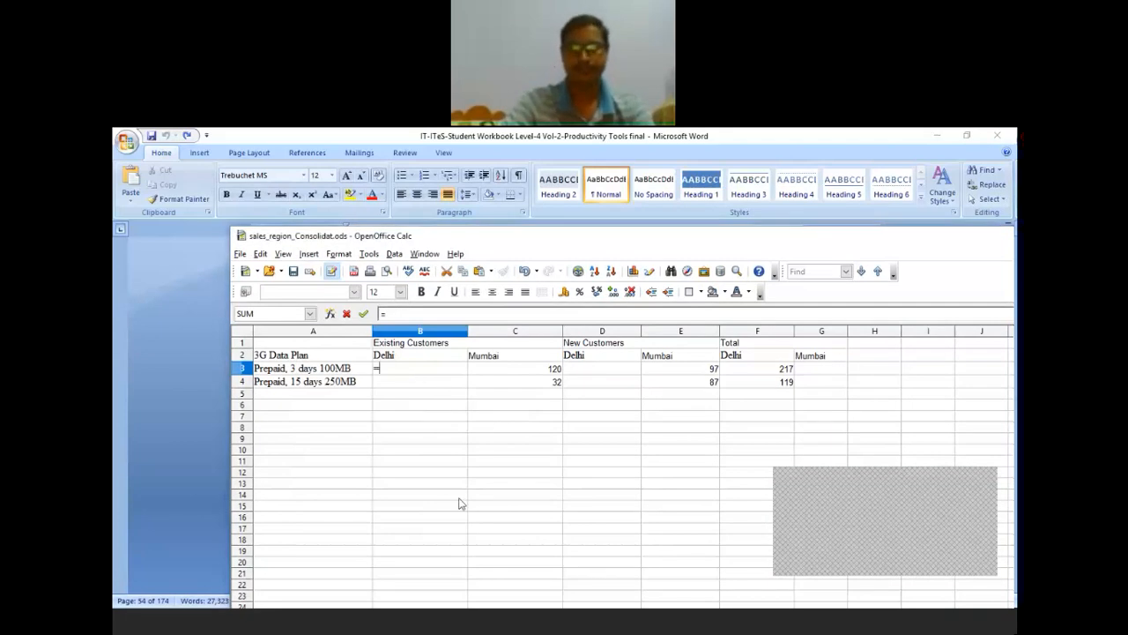
Reread steps a to c on linking Sales_region_delhi.ods in the Word workbook, and minimize Word.
click(610, 613)
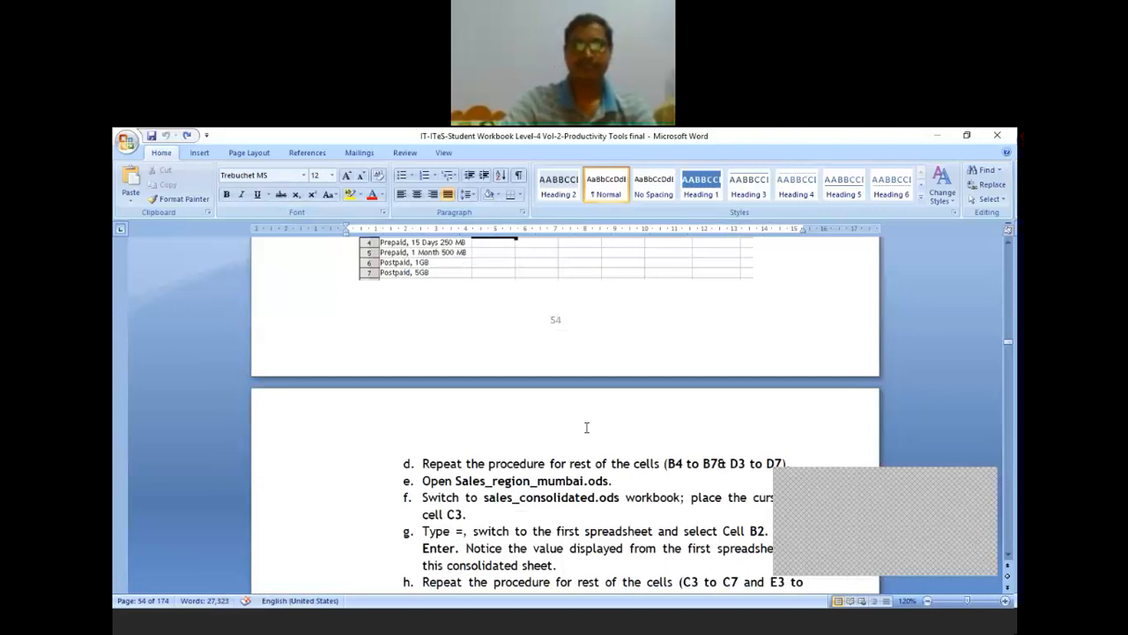
scroll(587, 428, up, 4)
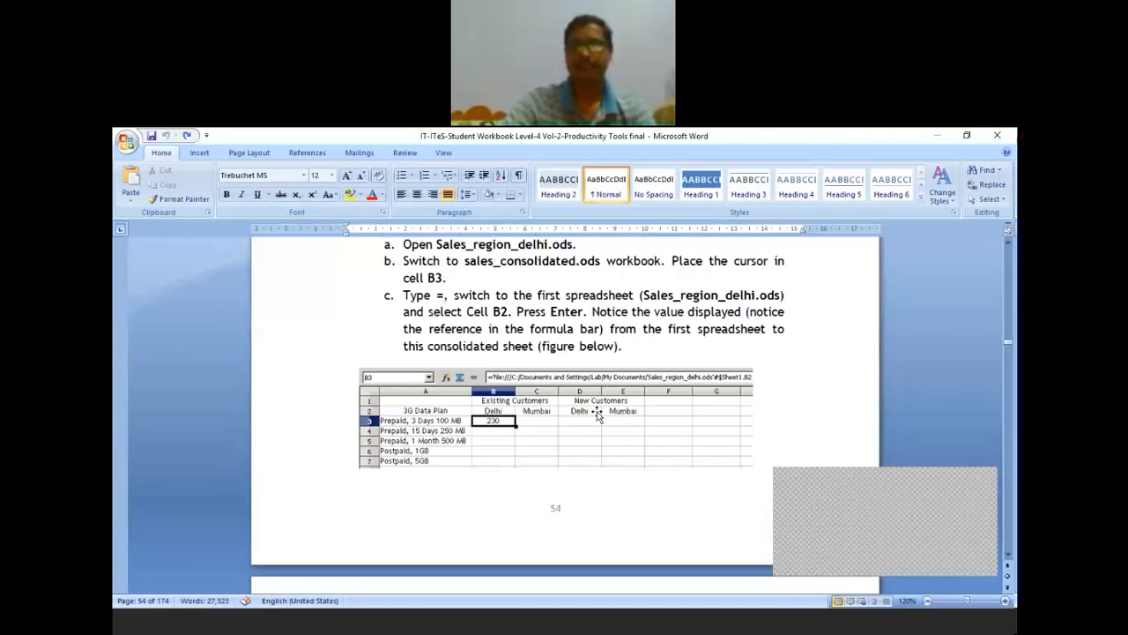
scroll(597, 415, up, 1)
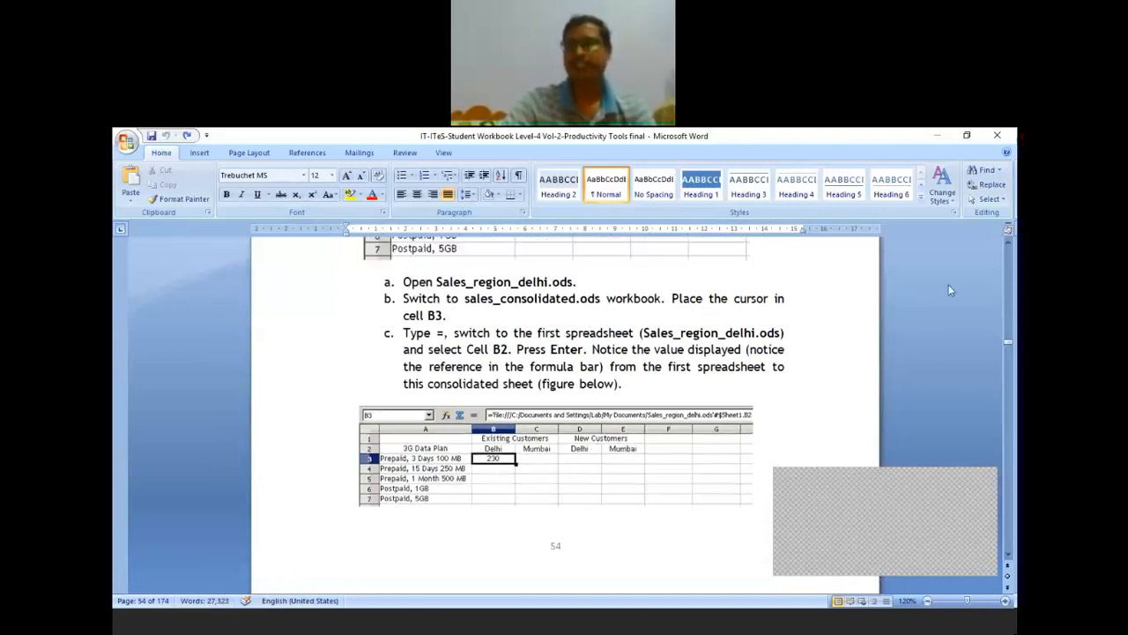
click(943, 137)
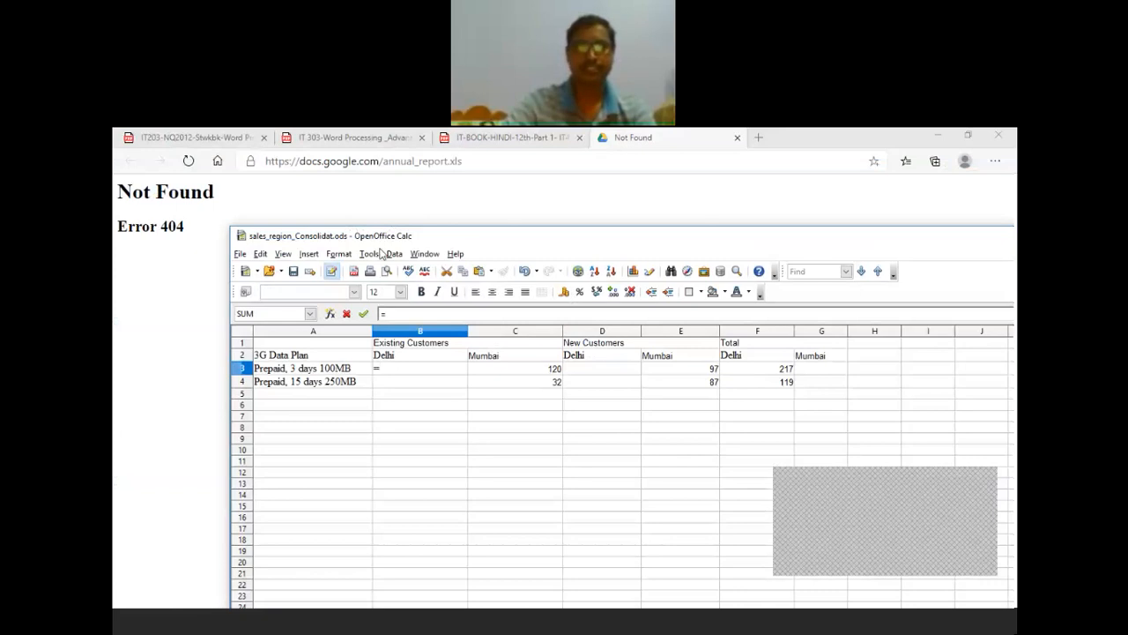
Bring up the Open dialog and browse the Documents folder for the Delhi sales workbook.
click(271, 270)
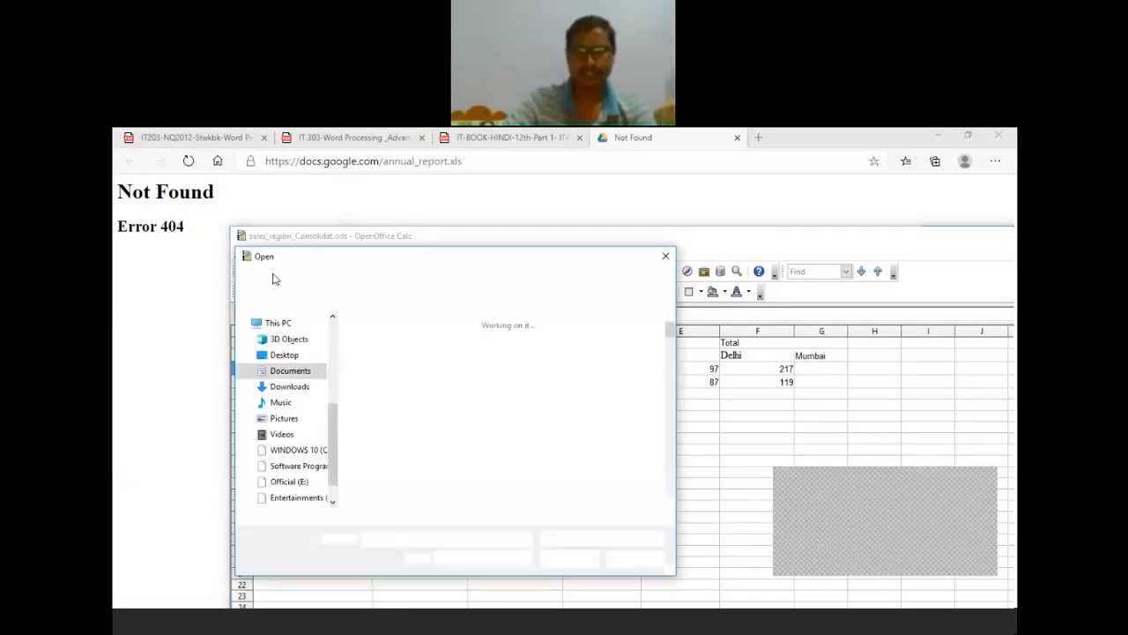
scroll(557, 438, down, 2)
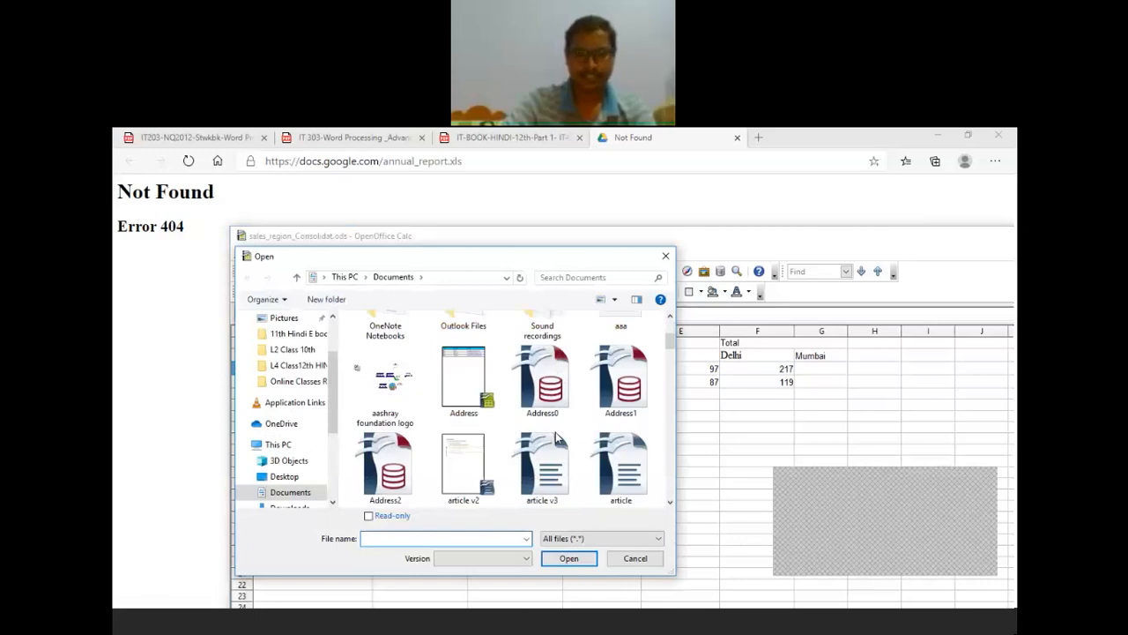
scroll(621, 454, down, 3)
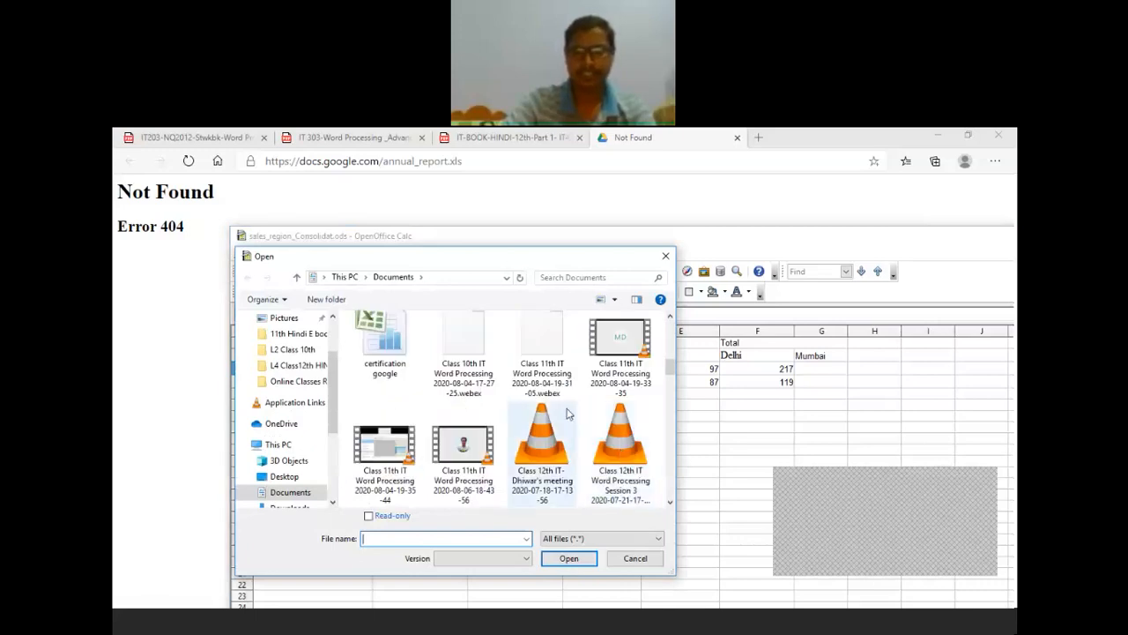
scroll(564, 440, down, 2)
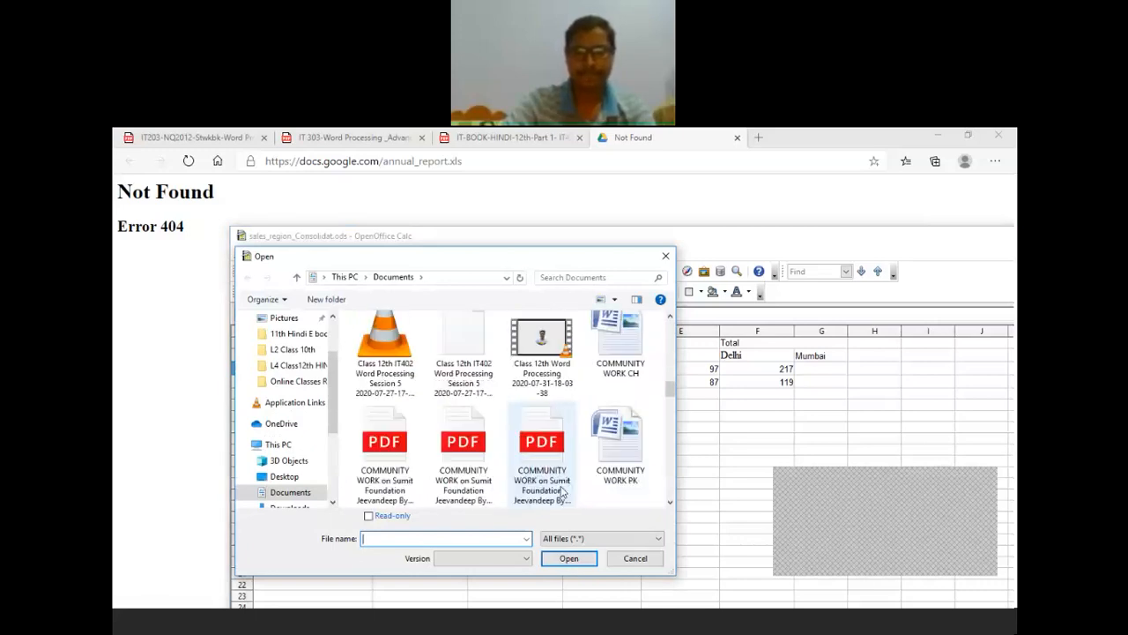
scroll(561, 491, down, 2)
scroll(569, 488, down, 2)
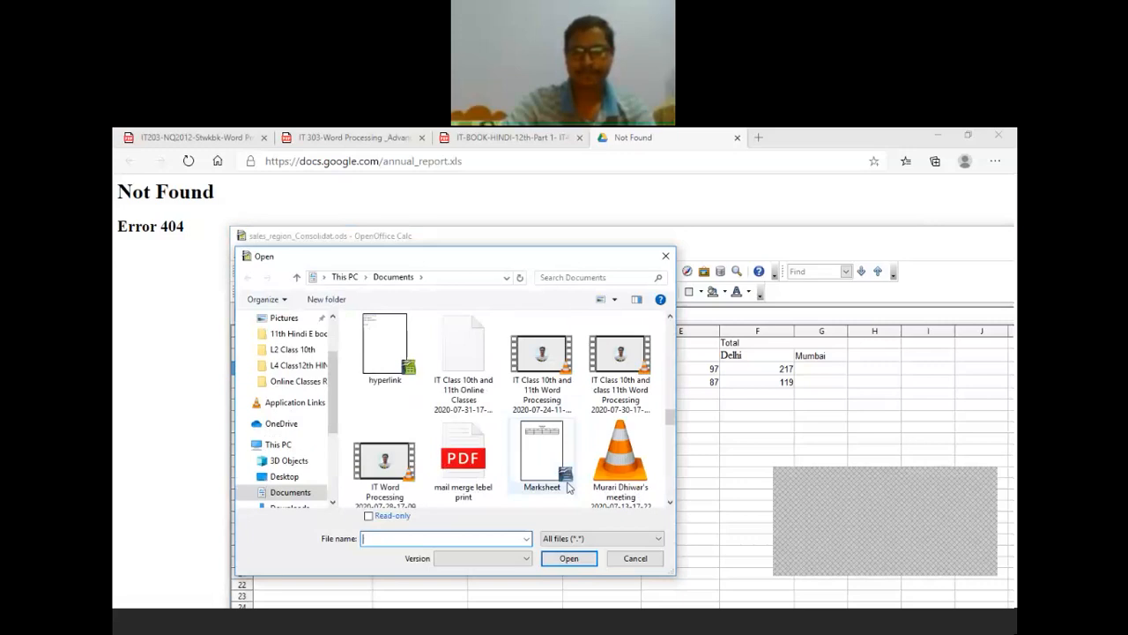
scroll(569, 487, up, 2)
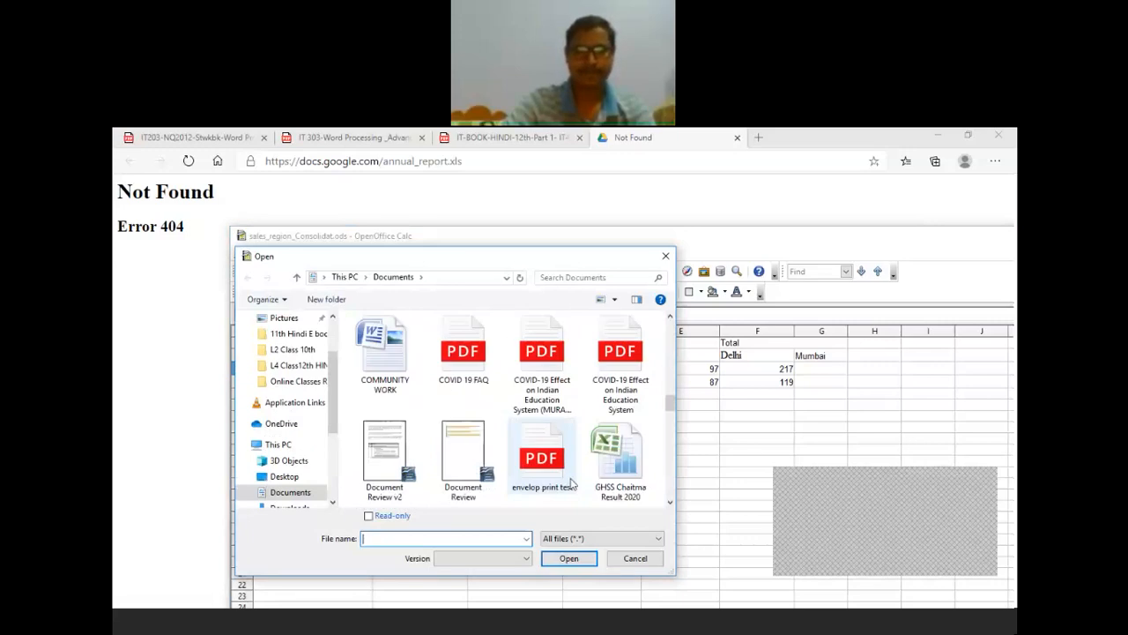
scroll(578, 474, up, 2)
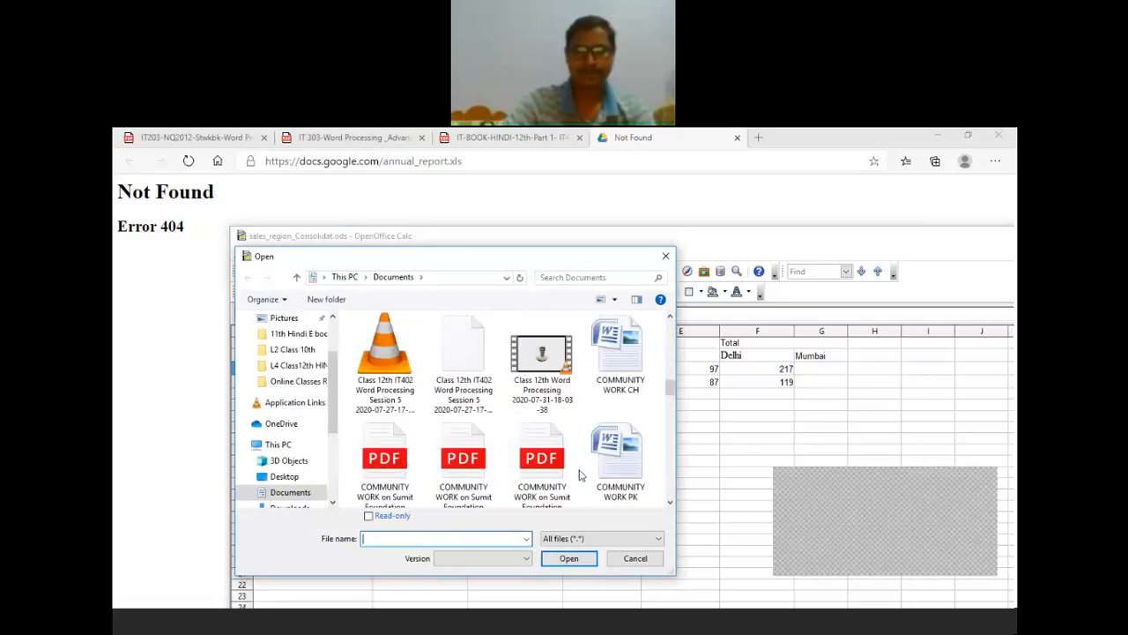
Filter the Documents files to ODF Spreadsheet (*.ods) and locate sales_region_delhi in the list.
click(598, 538)
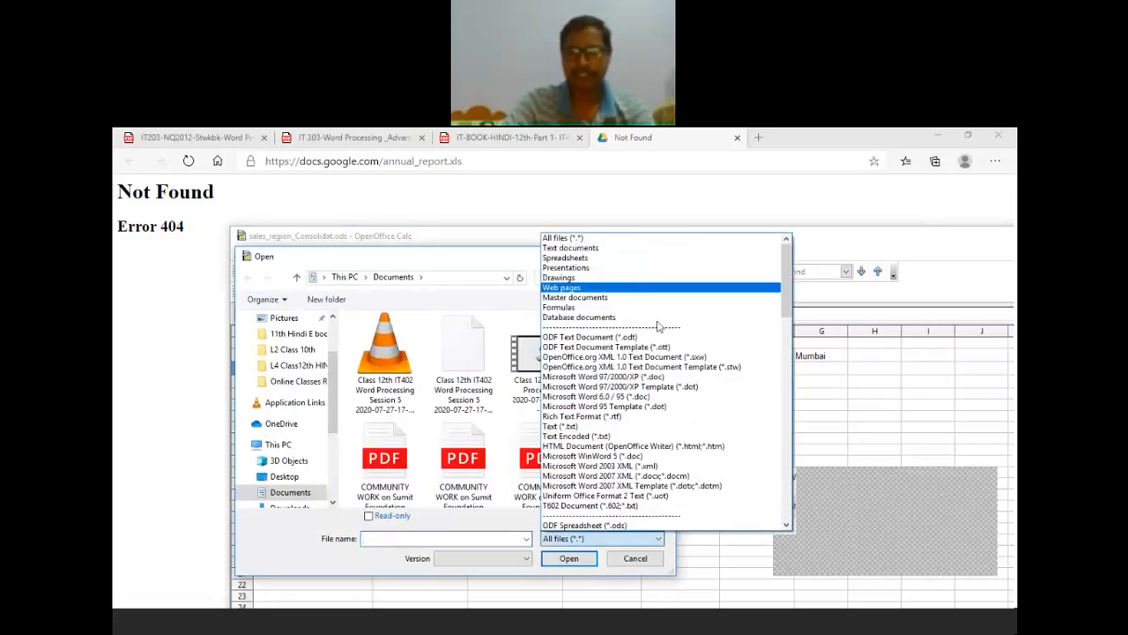
click(630, 347)
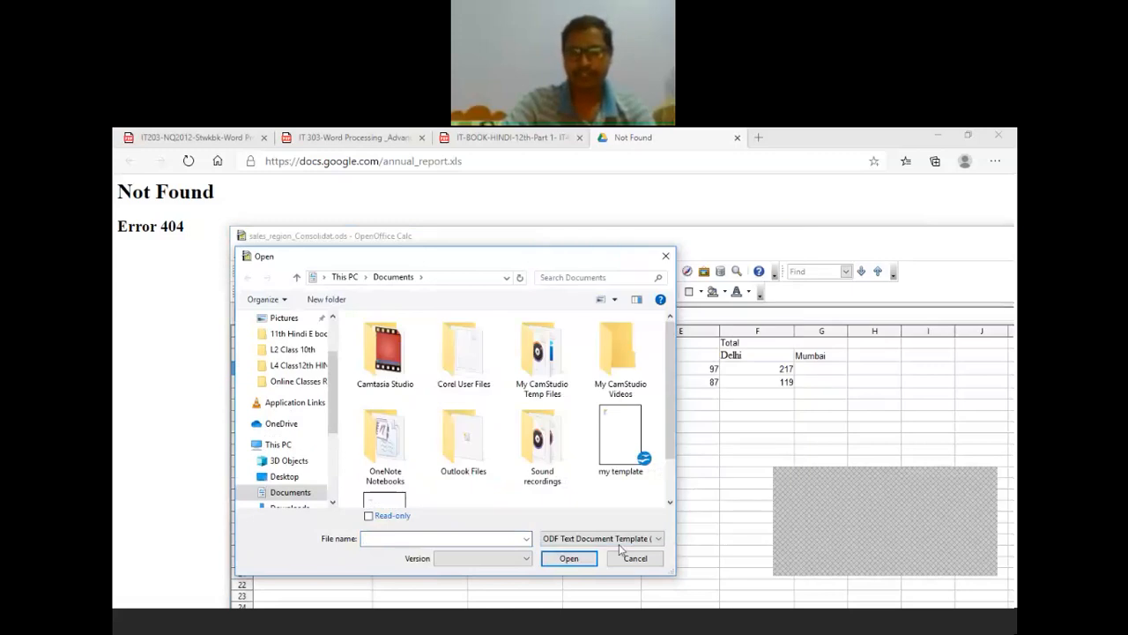
click(620, 542)
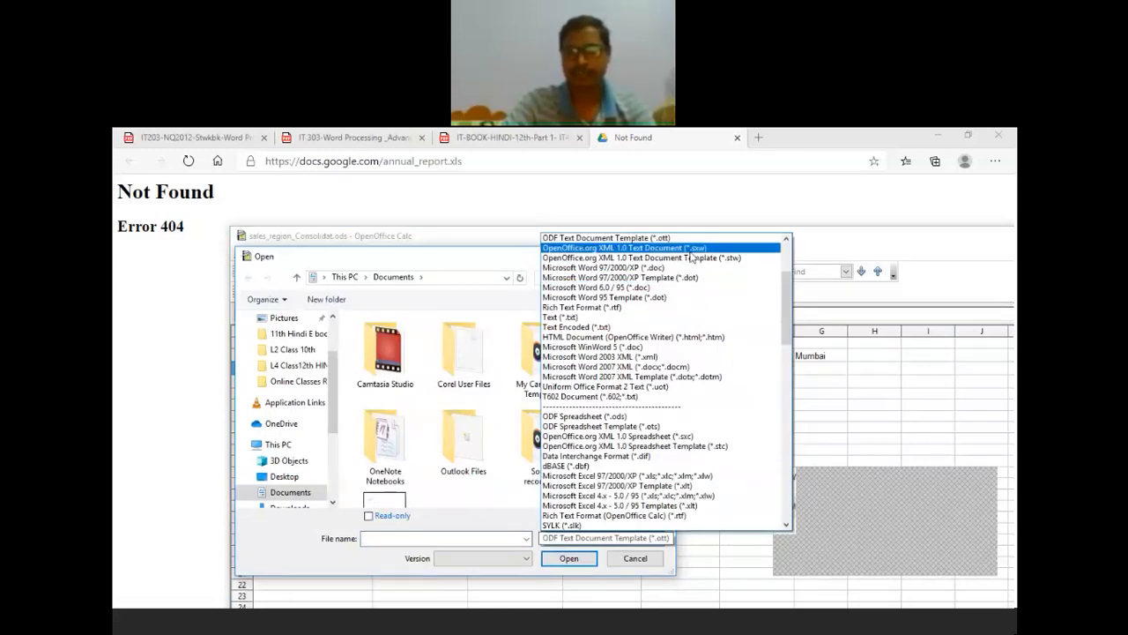
scroll(694, 258, up, 2)
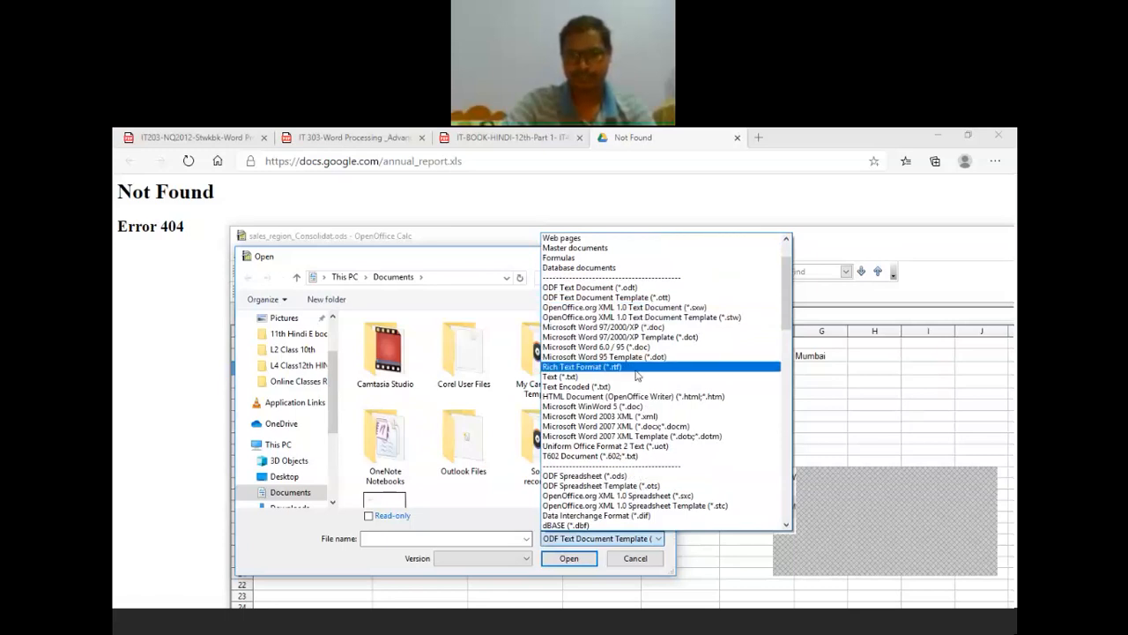
click(627, 476)
drag(673, 372, 671, 435)
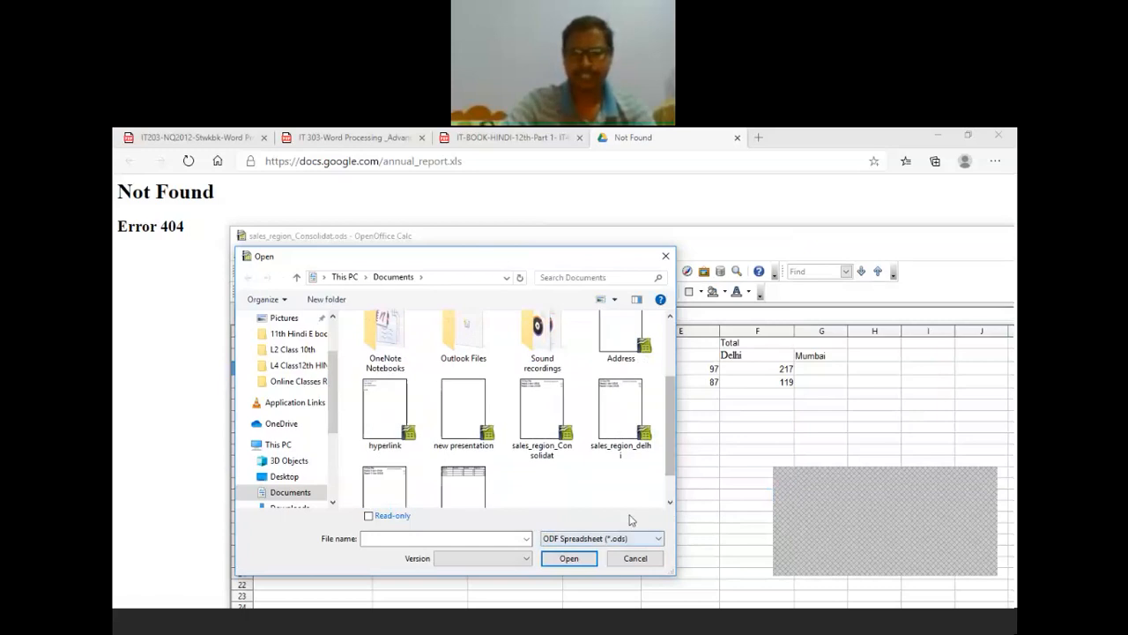
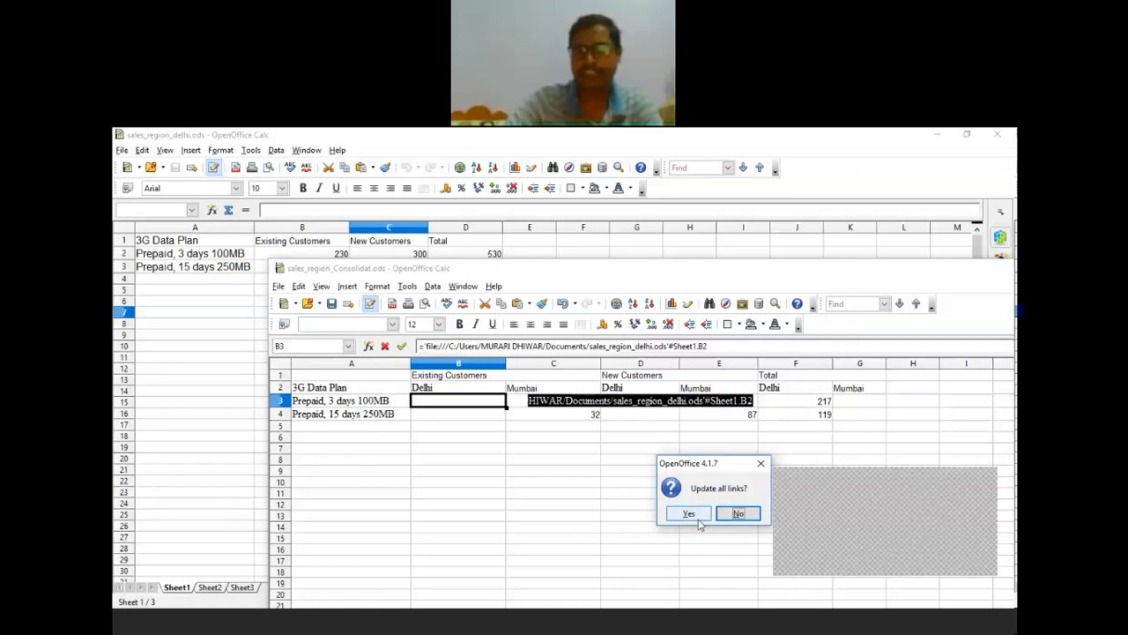
Update all links to finish B3's reference to Sheet1.B2 of sales_region_delhi.ods, and check the formula in B3.
click(697, 519)
click(554, 537)
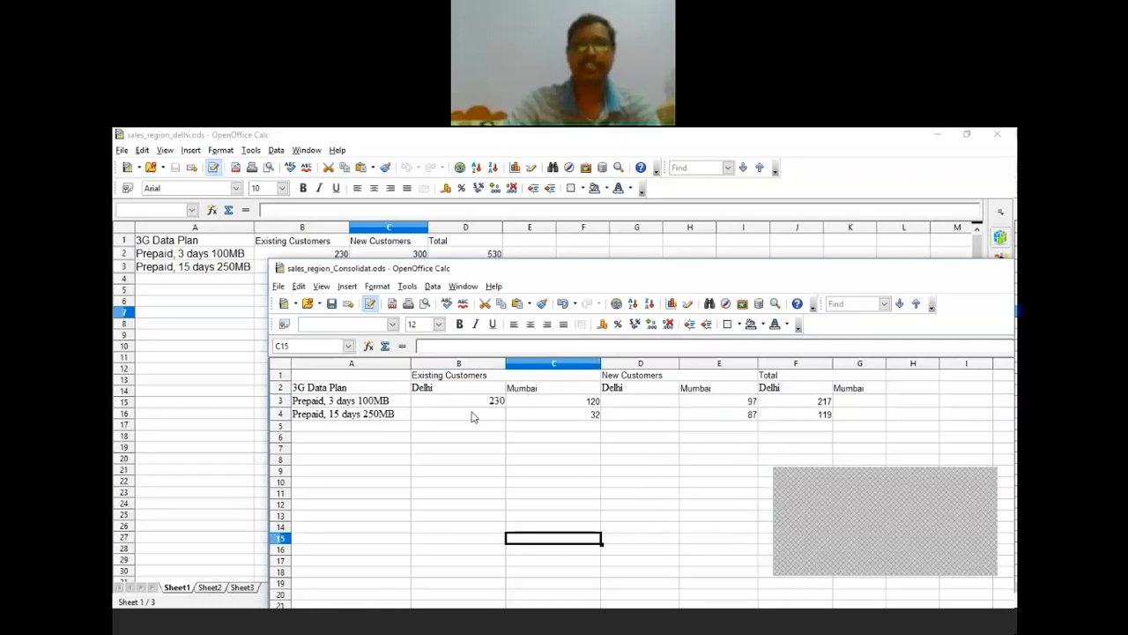
click(472, 402)
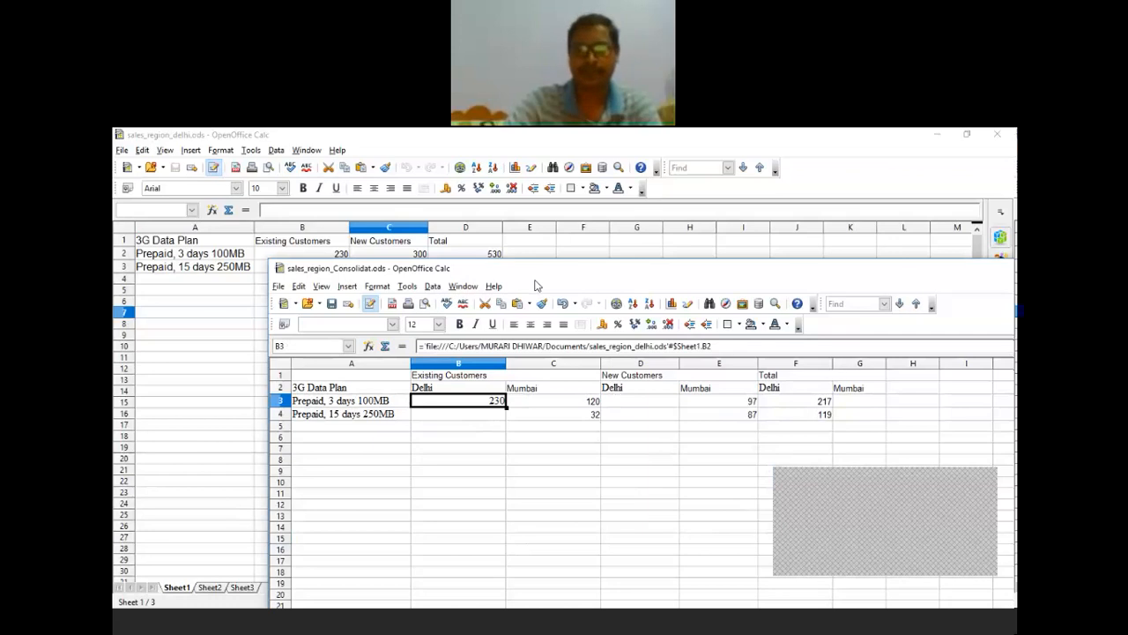
Compare with the sales_region_delhi.ods sheet and reposition the consolidated workbook's window below the Delhi data rows.
drag(502, 270, 535, 280)
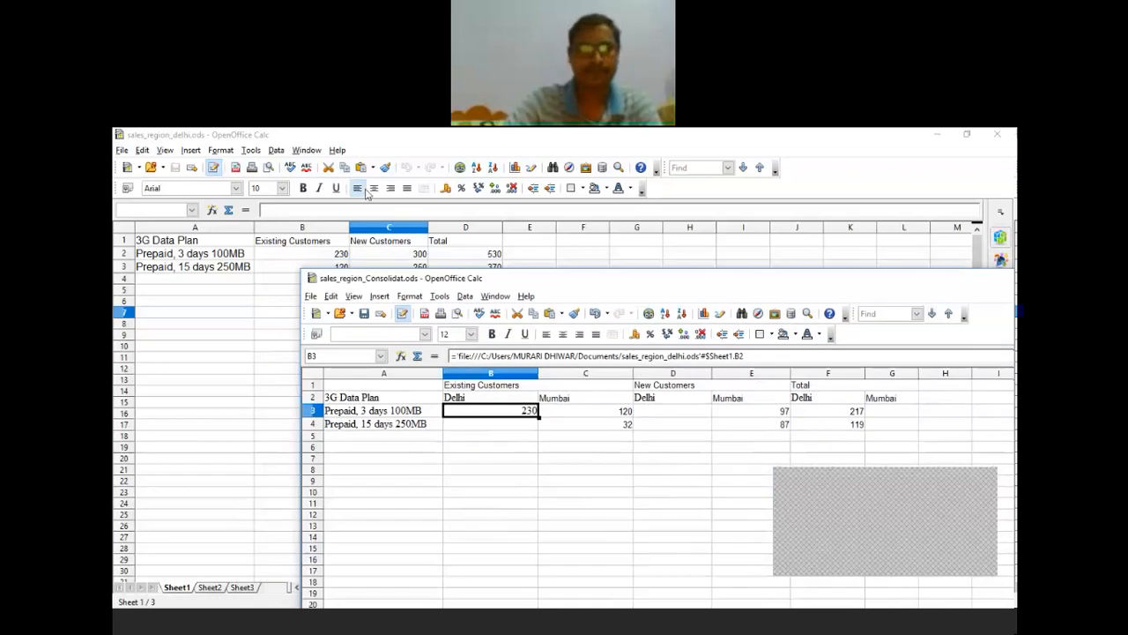
click(399, 147)
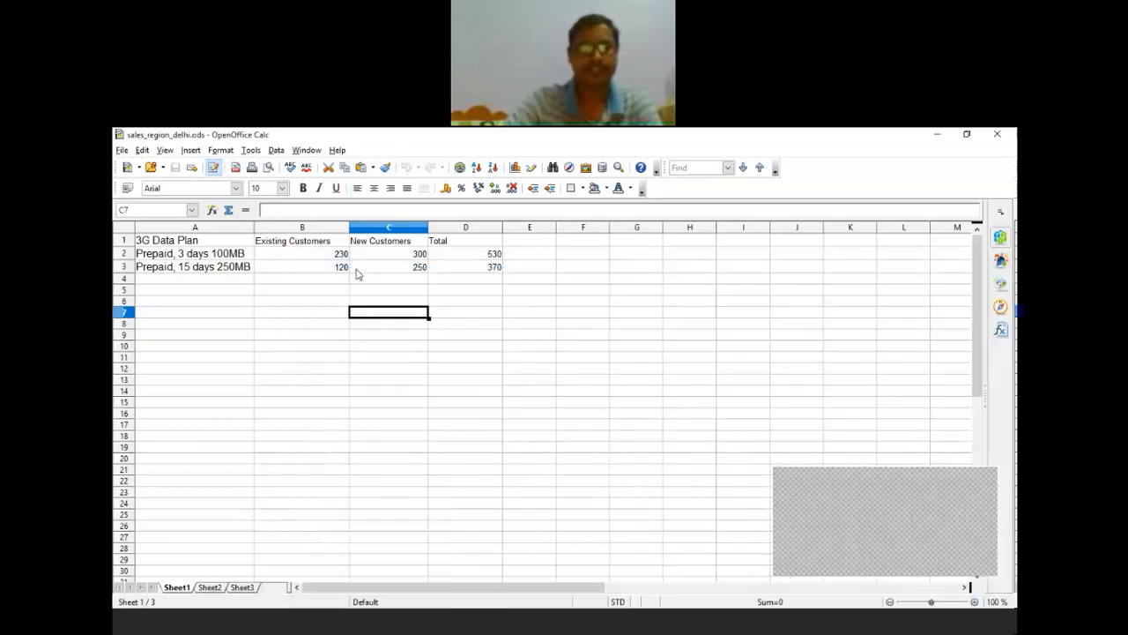
click(491, 550)
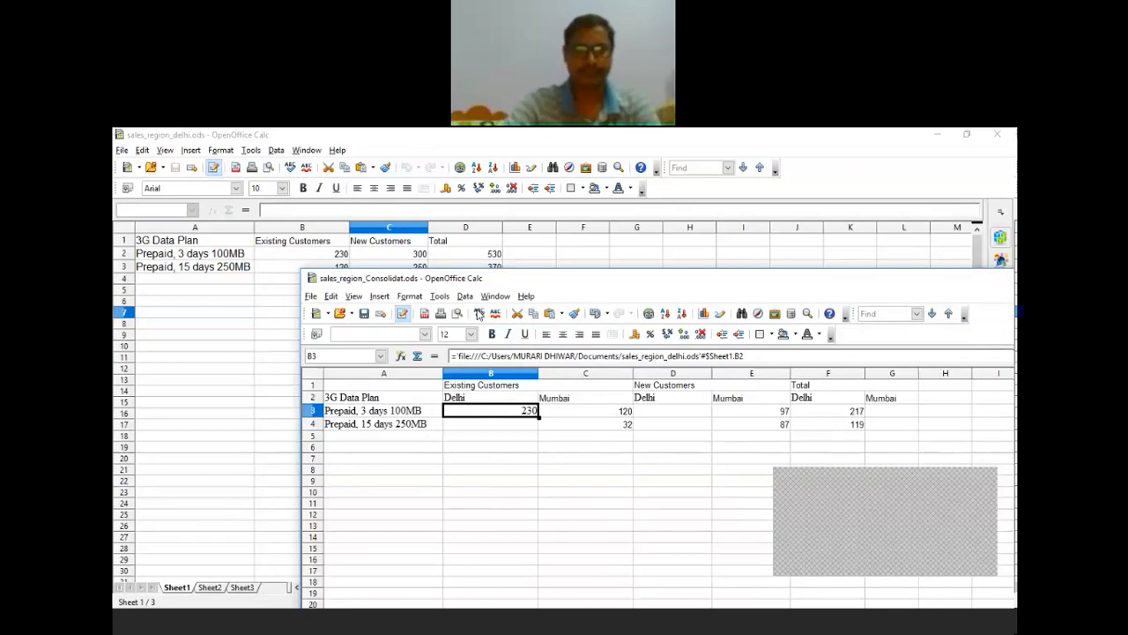
drag(486, 279, 338, 309)
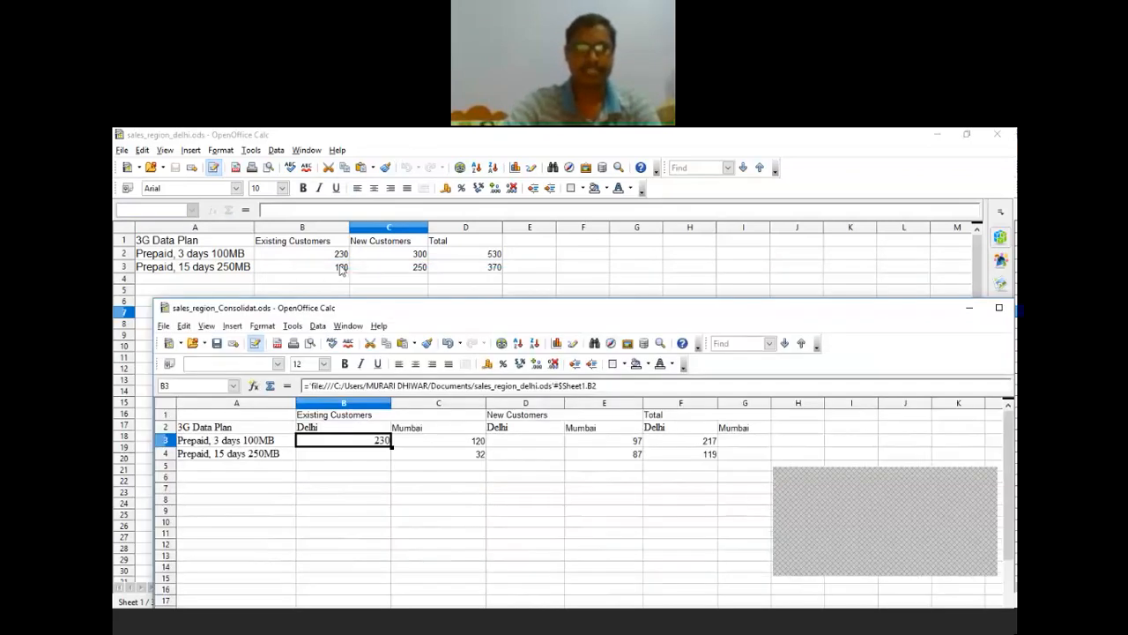
Link cell C3 of the consolidated sheet to Sheet1.B2, the 100MB plan's existing customers, in sales_region_mumbai.ods.
click(452, 444)
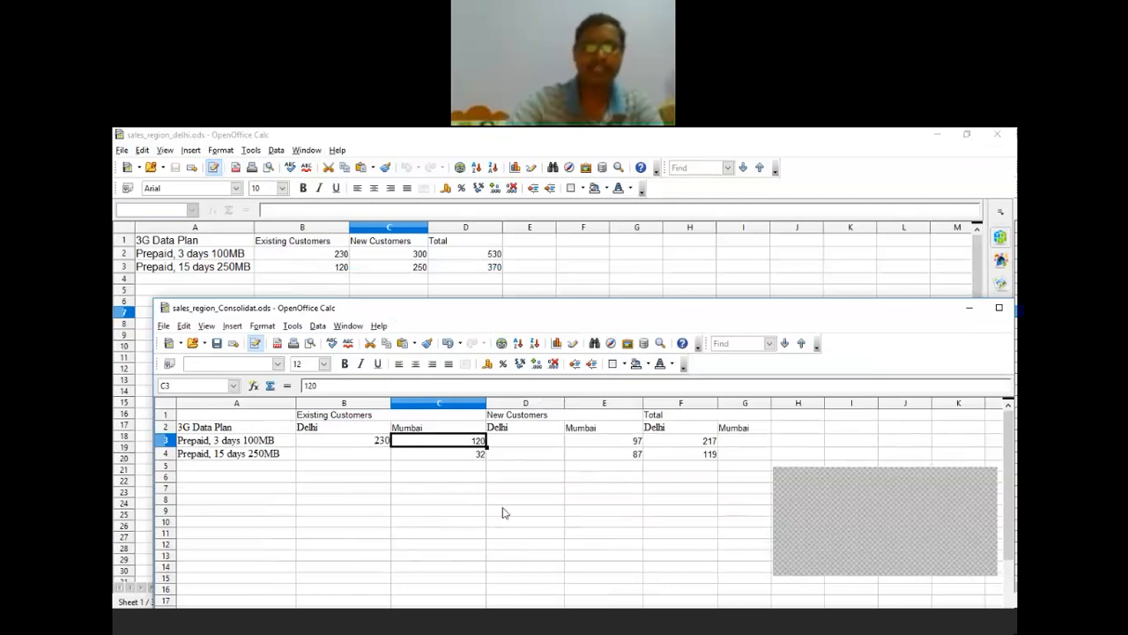
text(=)
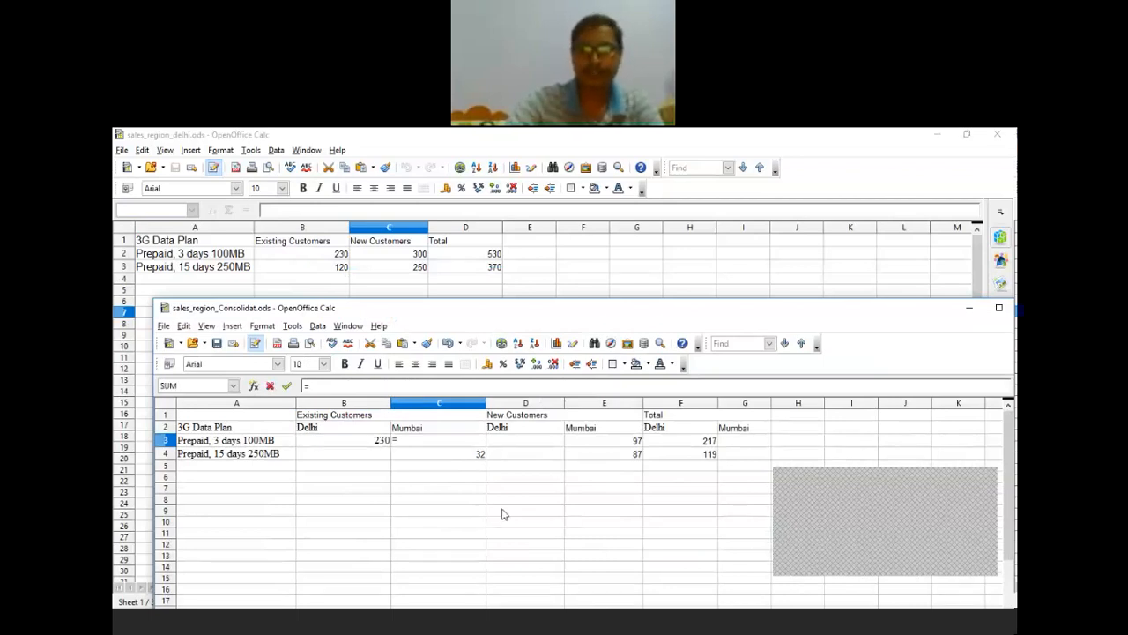
click(617, 629)
click(775, 539)
click(337, 257)
key(Return)
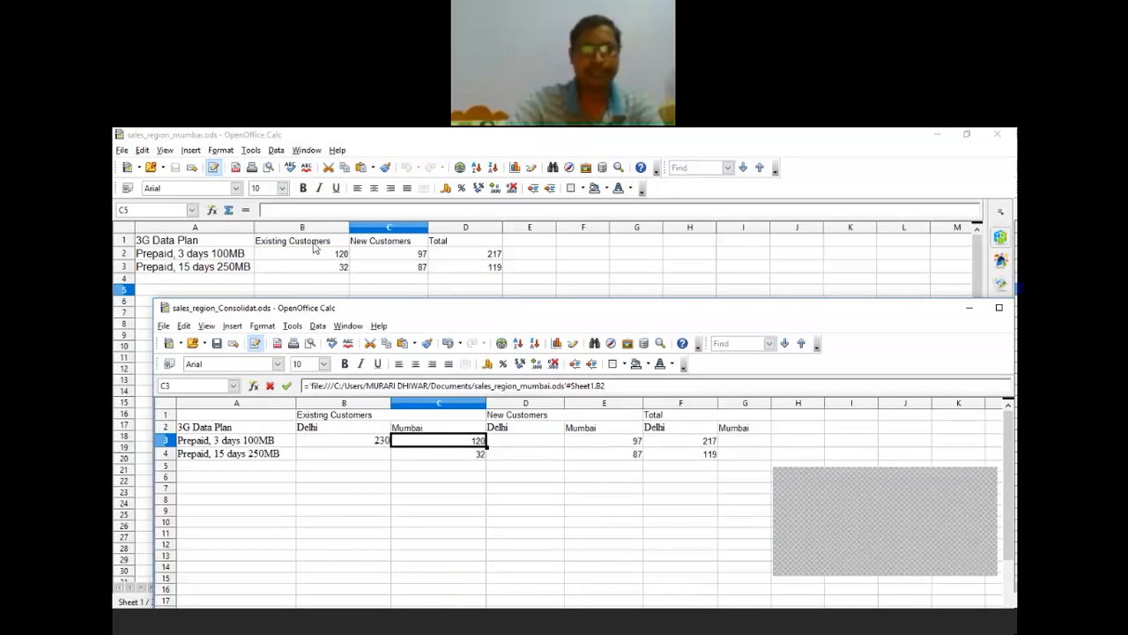
click(478, 474)
click(518, 445)
text(=)
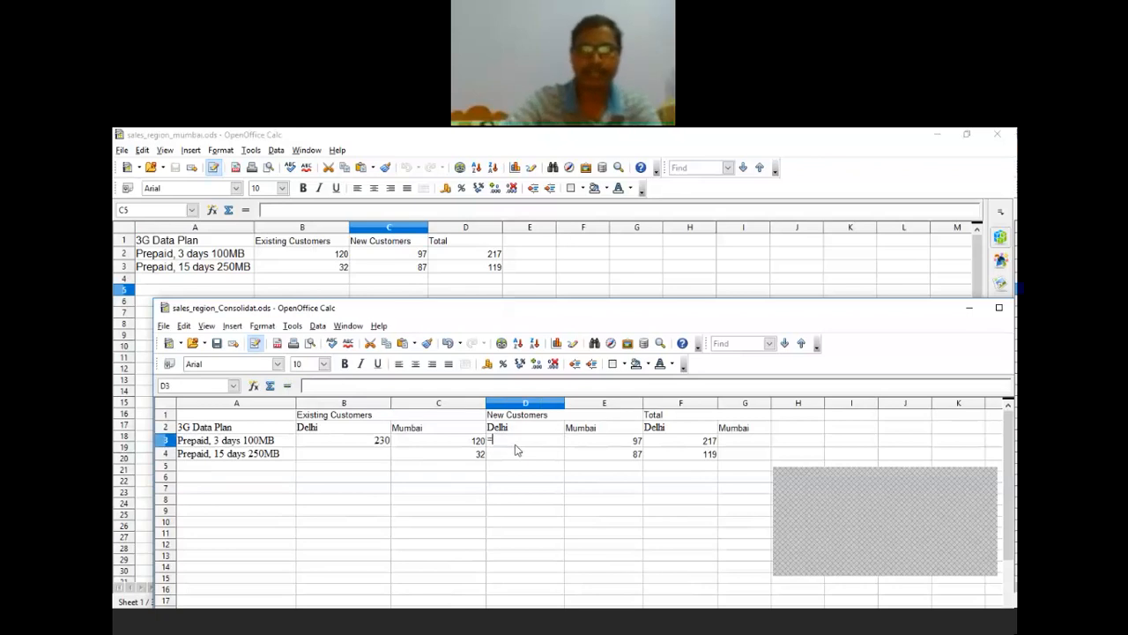
key(BackSpace)
Link cell E3 of the consolidated sheet to Sheet1.C2, the 100MB plan's new customers, in sales_region_mumbai.ods.
click(584, 443)
text(=)
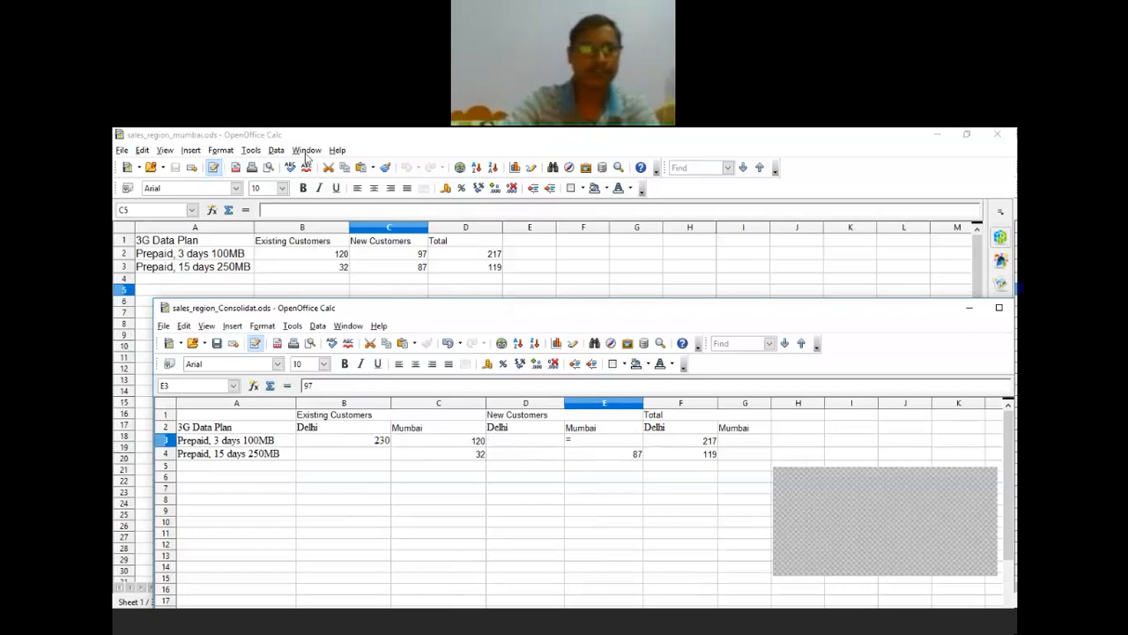
click(409, 256)
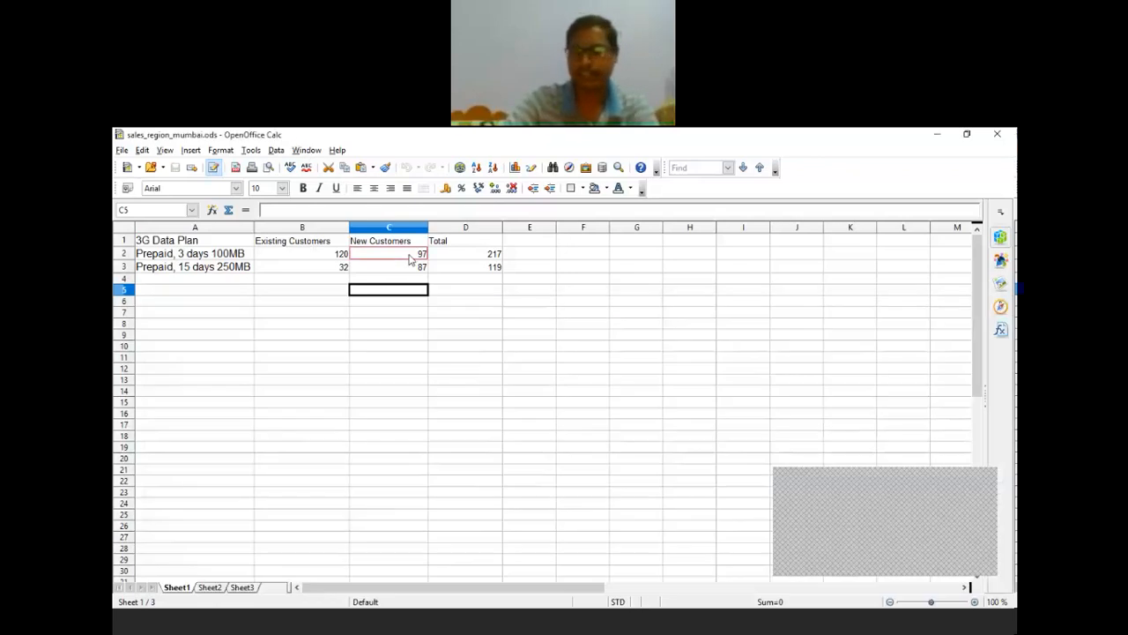
key(Return)
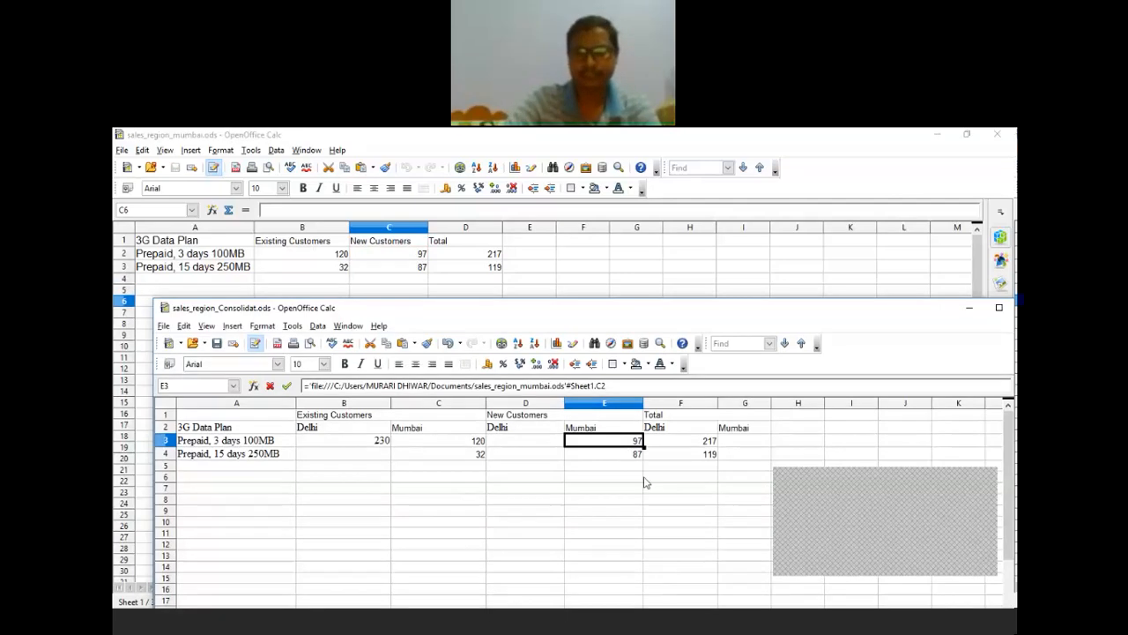
Link cell D3 of the consolidated sheet to cell C2, the 100MB plan's new customers, in sales_region_delhi.ods.
click(538, 444)
text(=)
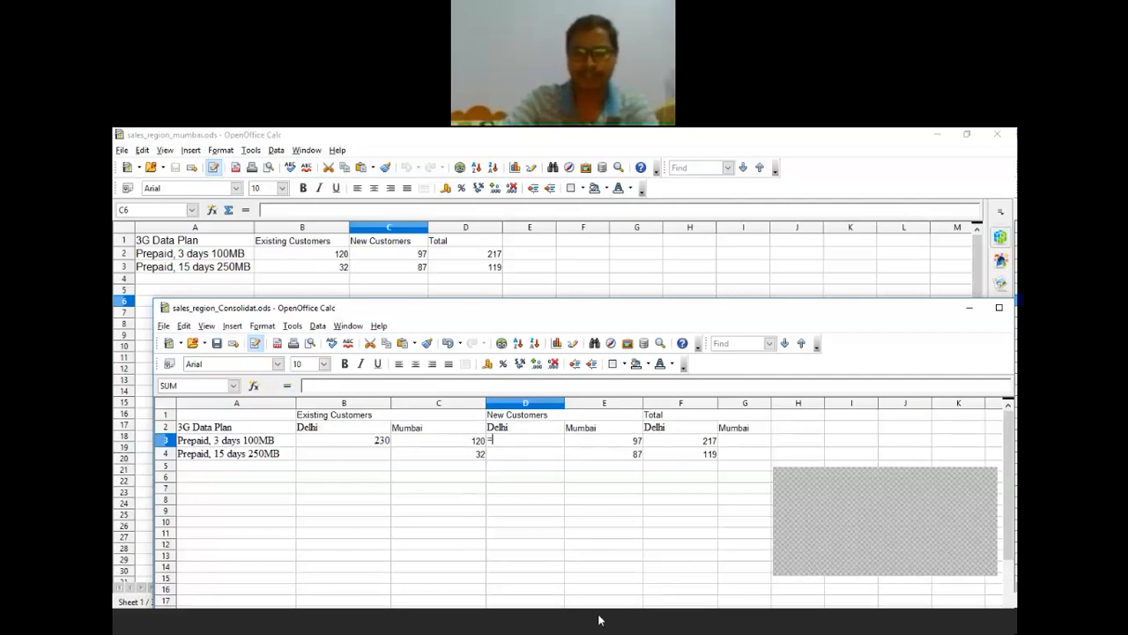
click(627, 574)
click(414, 258)
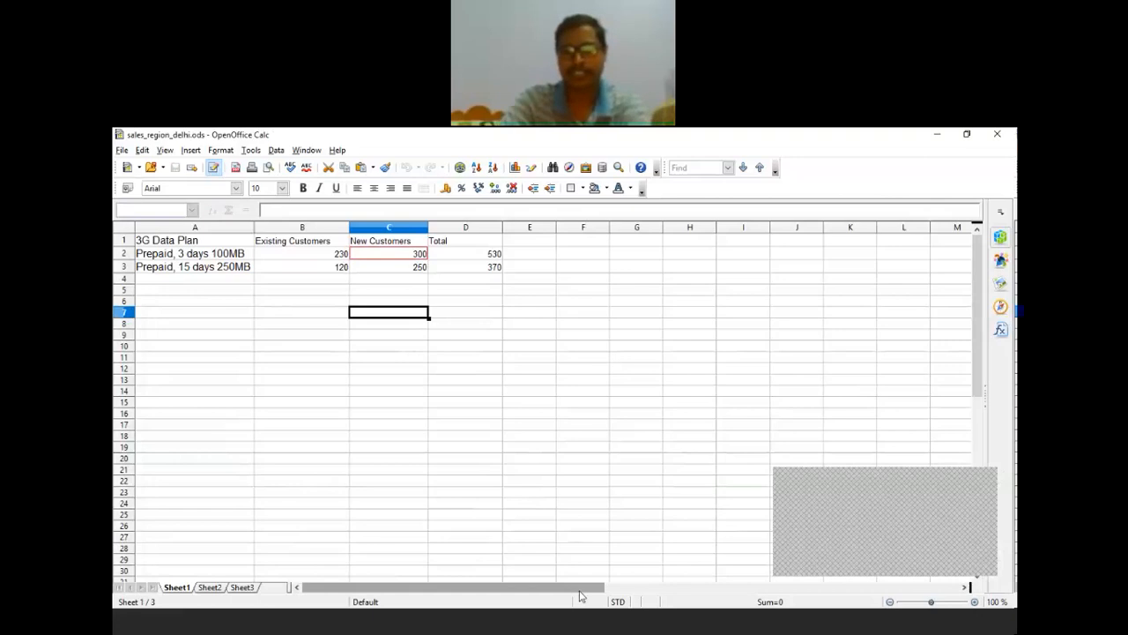
key(Return)
click(519, 590)
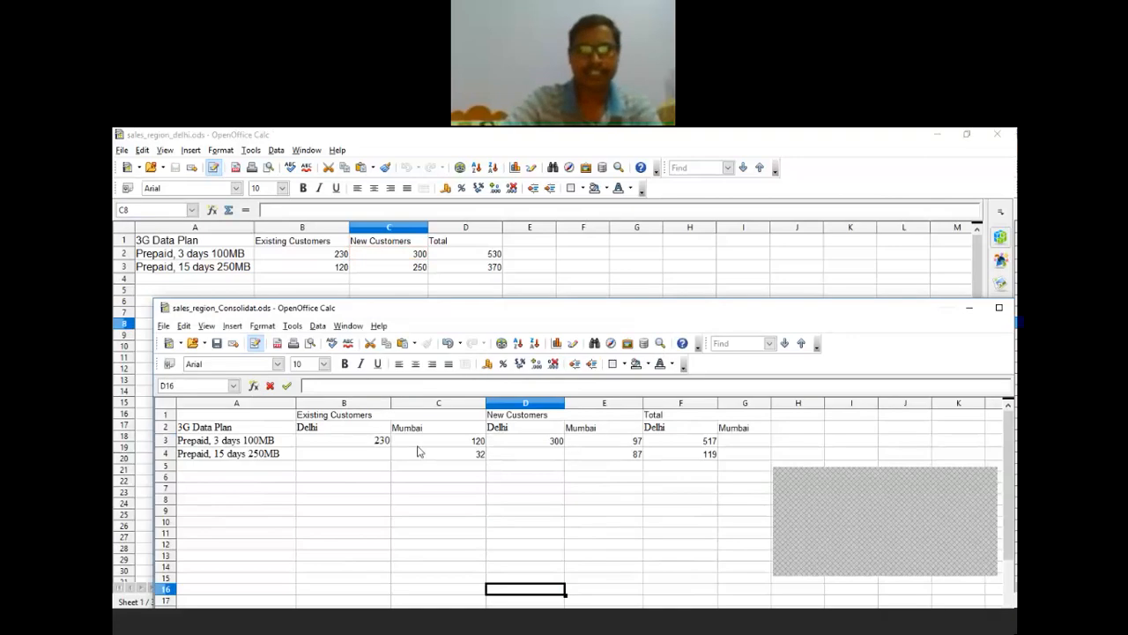
Replace the 100MB plan's Delhi total in cell F3 of the consolidated sheet with the formula =sum(B3;D3).
click(375, 440)
click(449, 443)
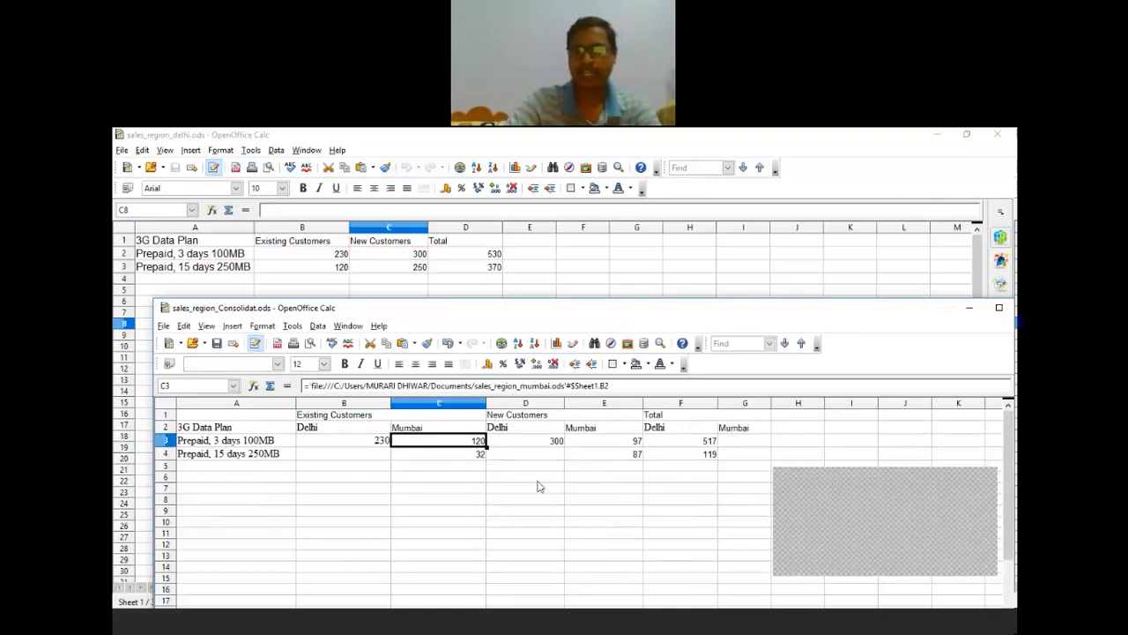
click(679, 443)
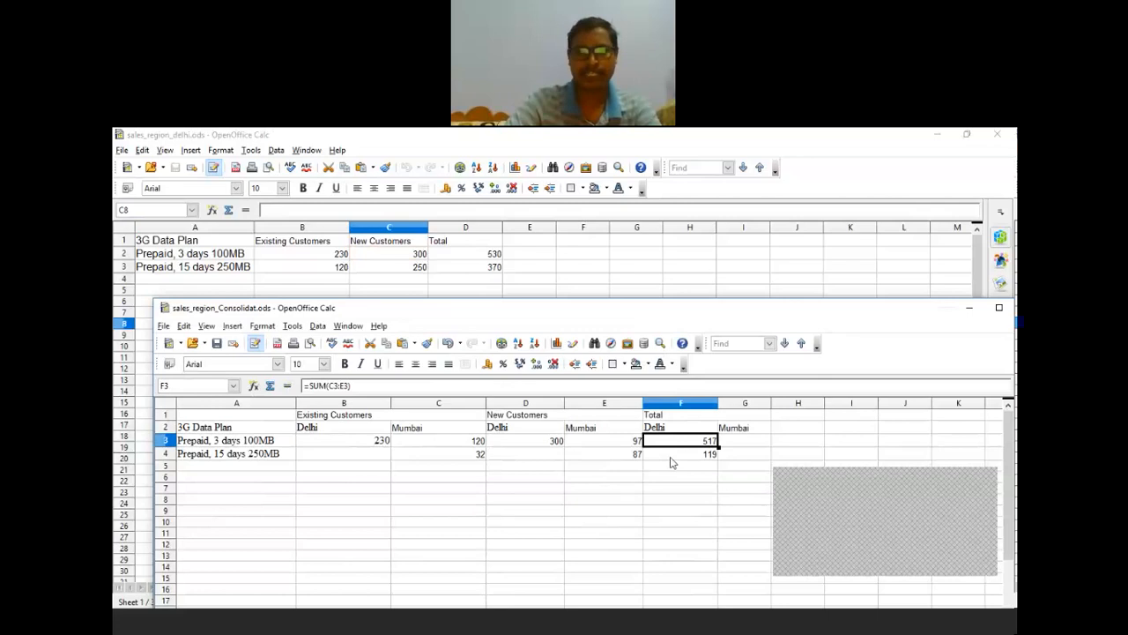
click(380, 442)
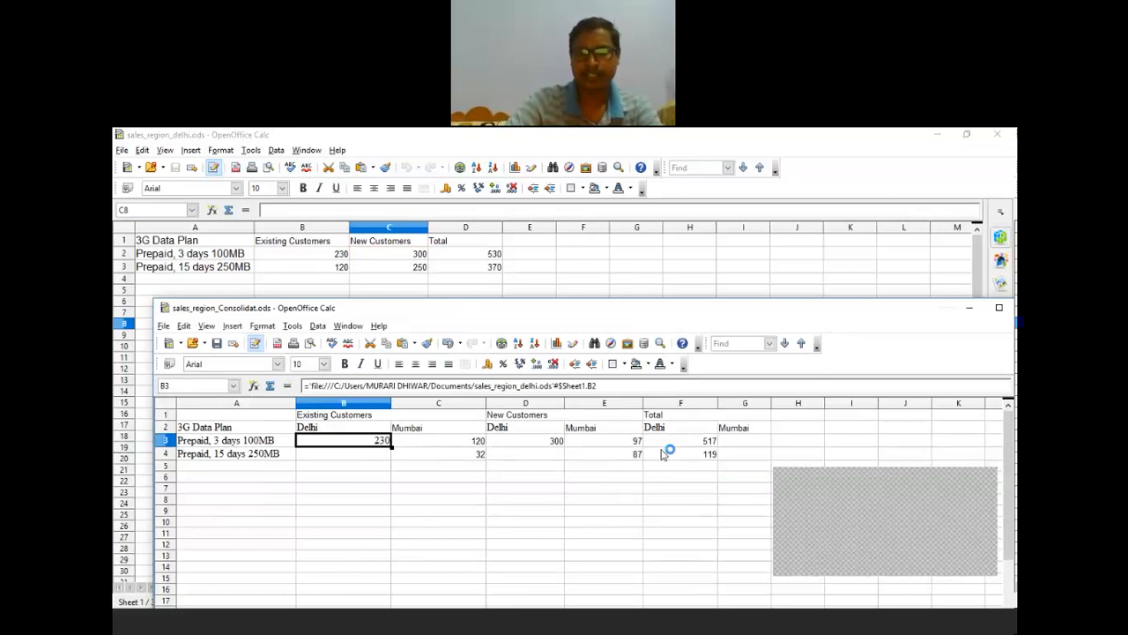
click(680, 442)
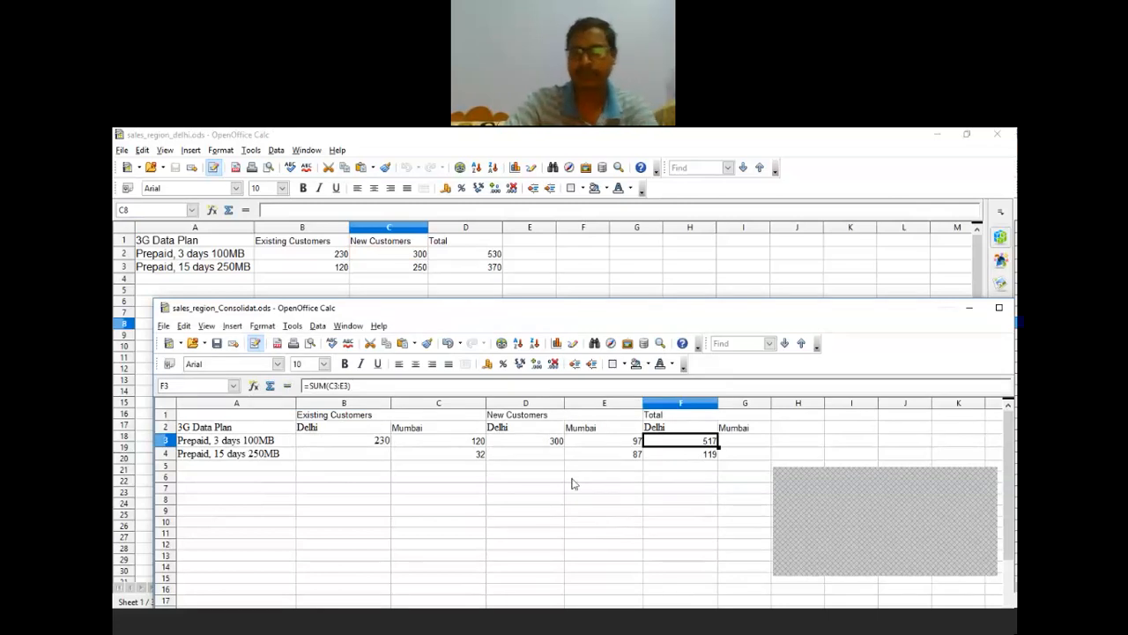
text(=)
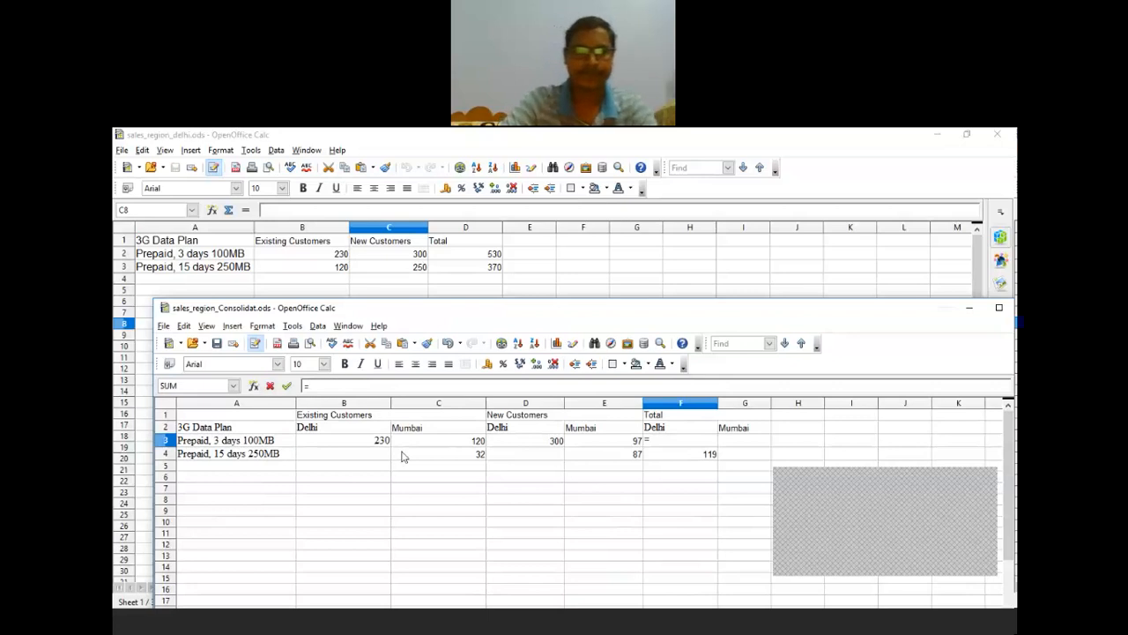
text(su)
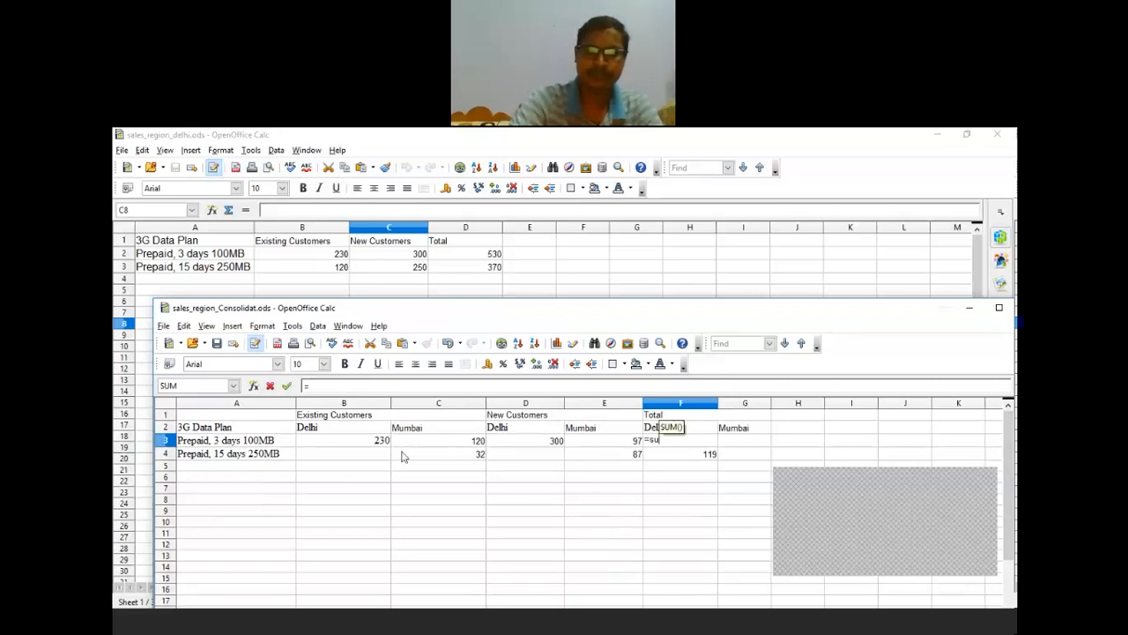
text(m)
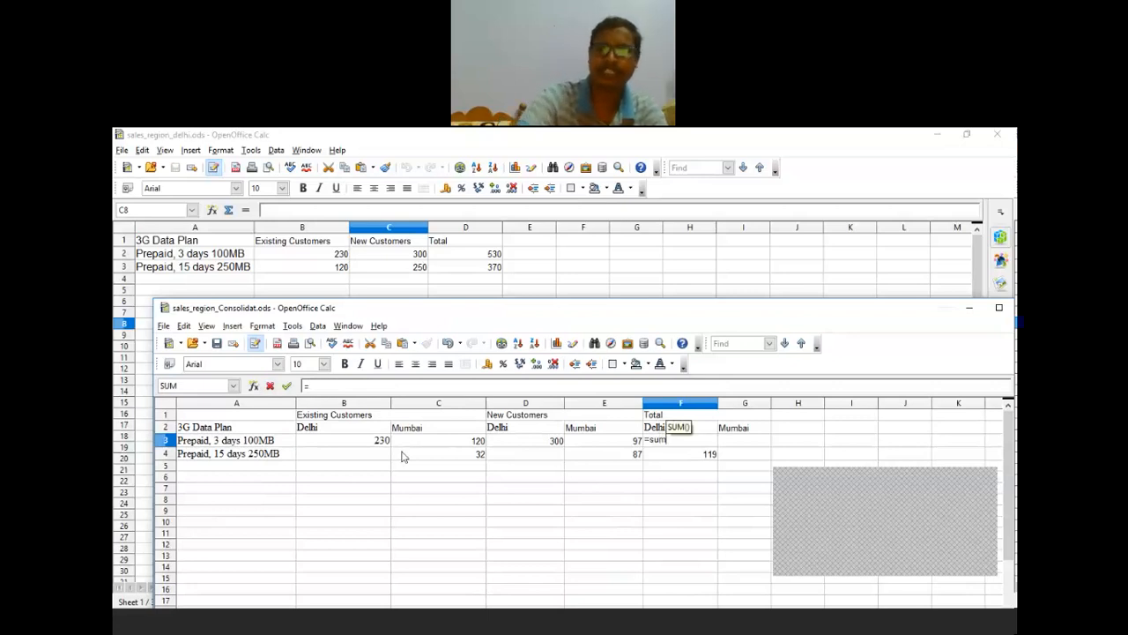
text(()
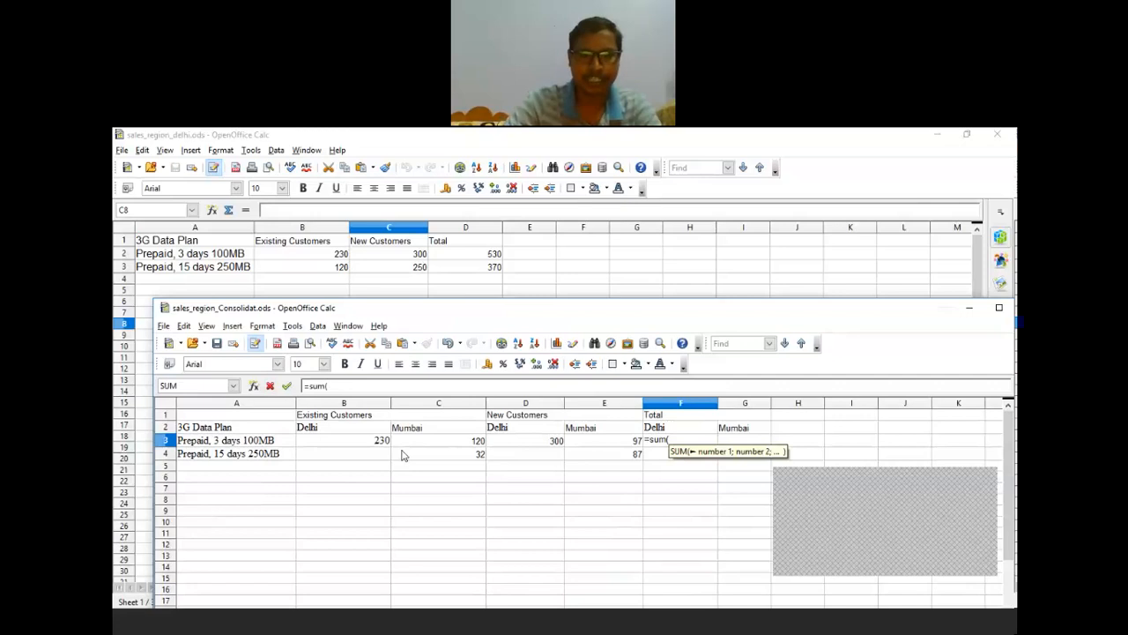
click(384, 446)
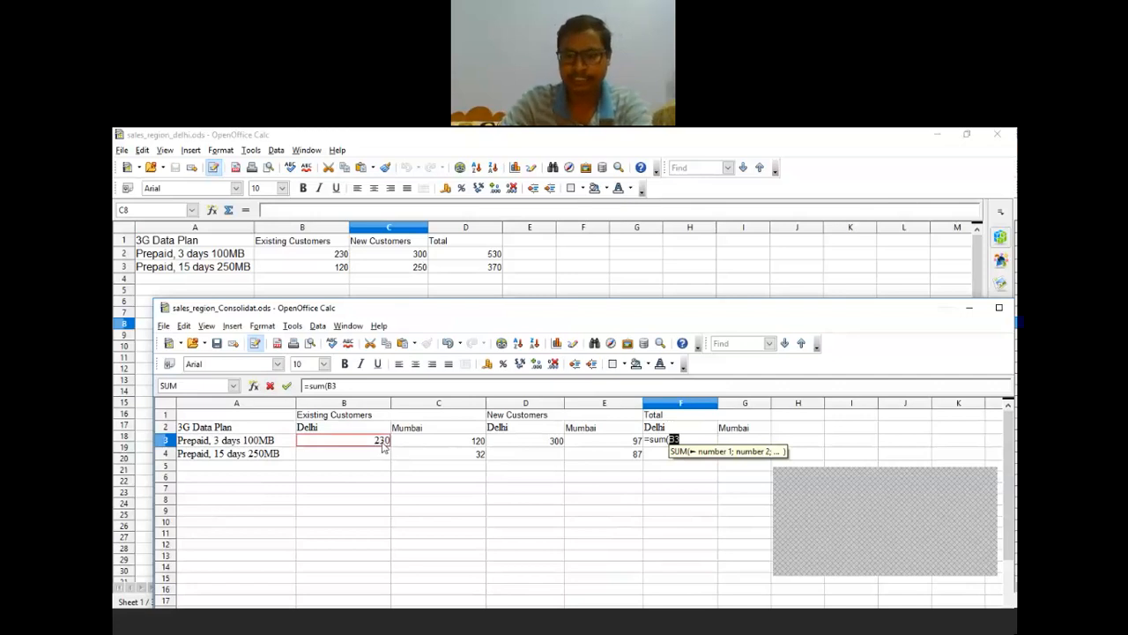
text(;)
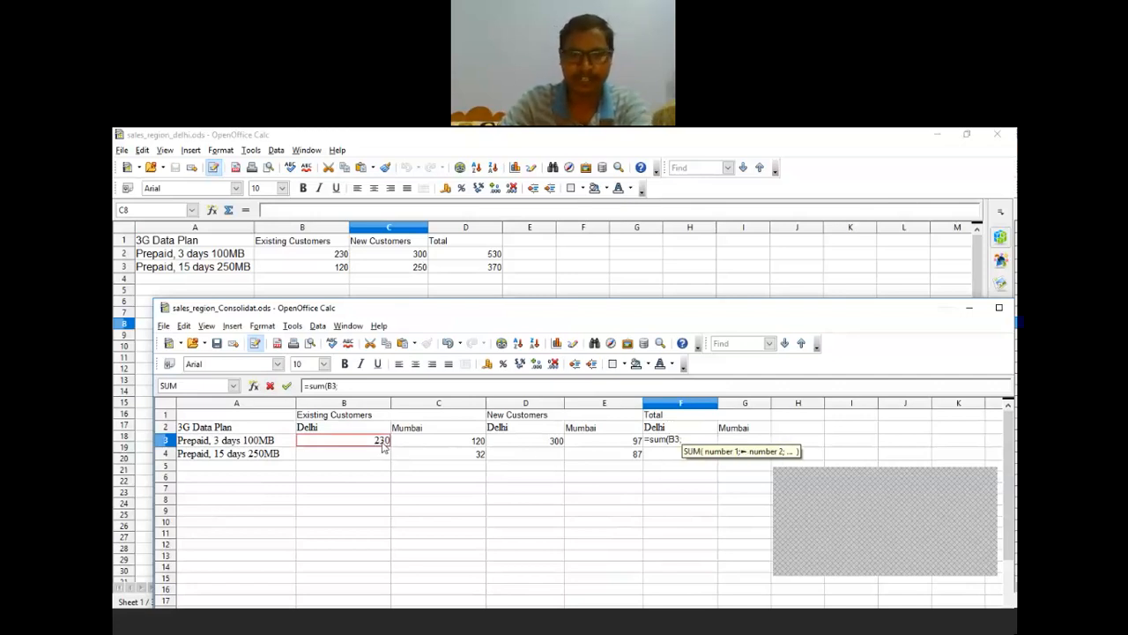
click(537, 449)
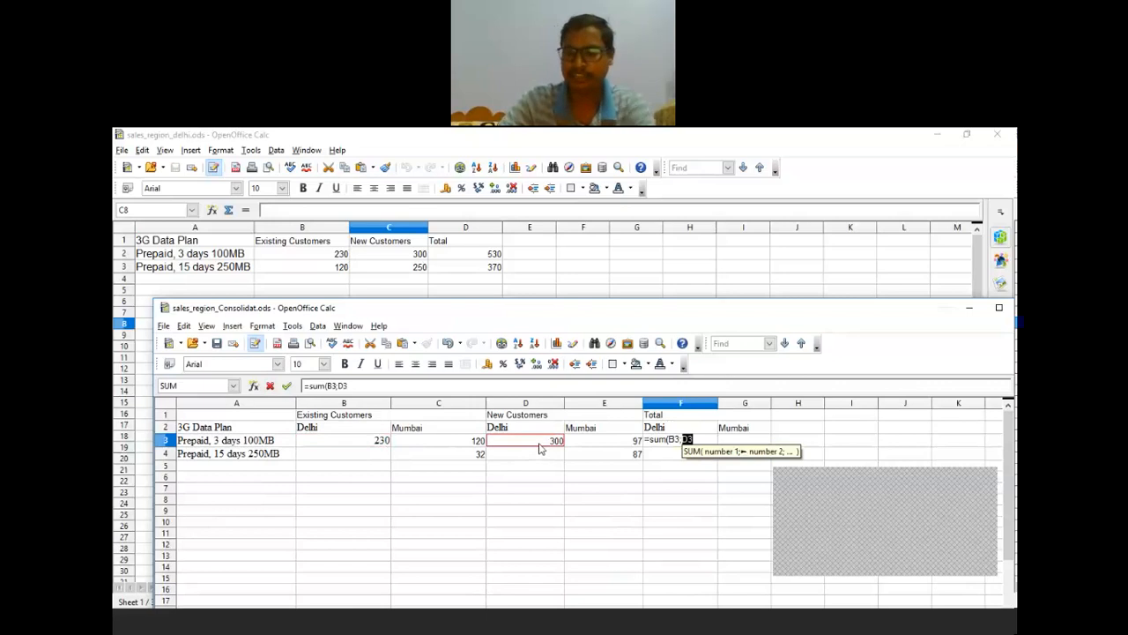
text())
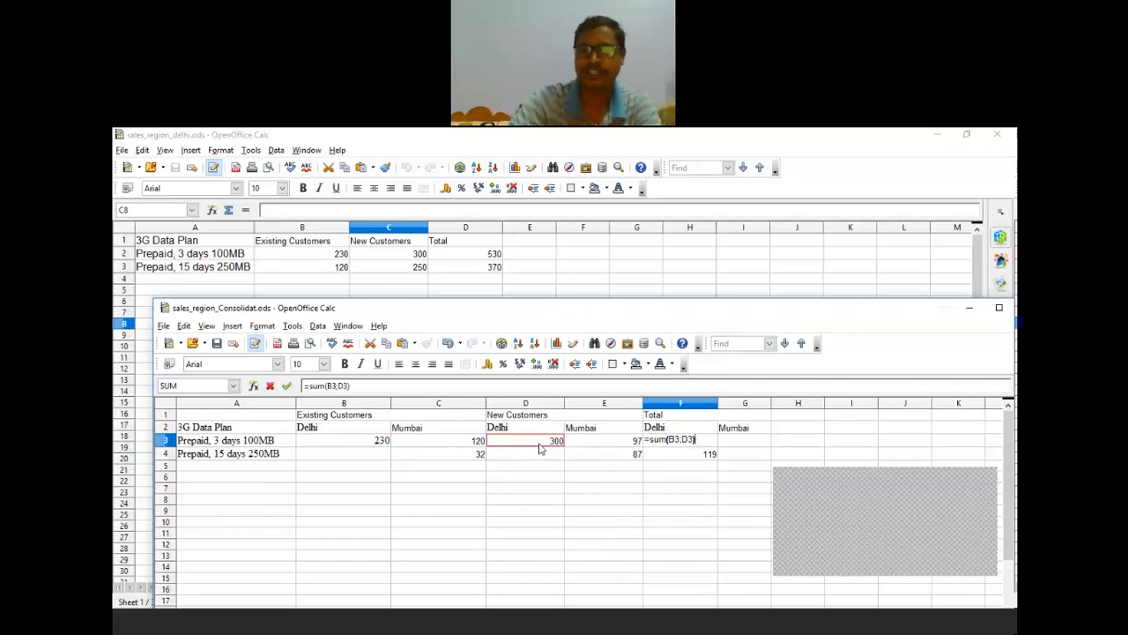
key(Return)
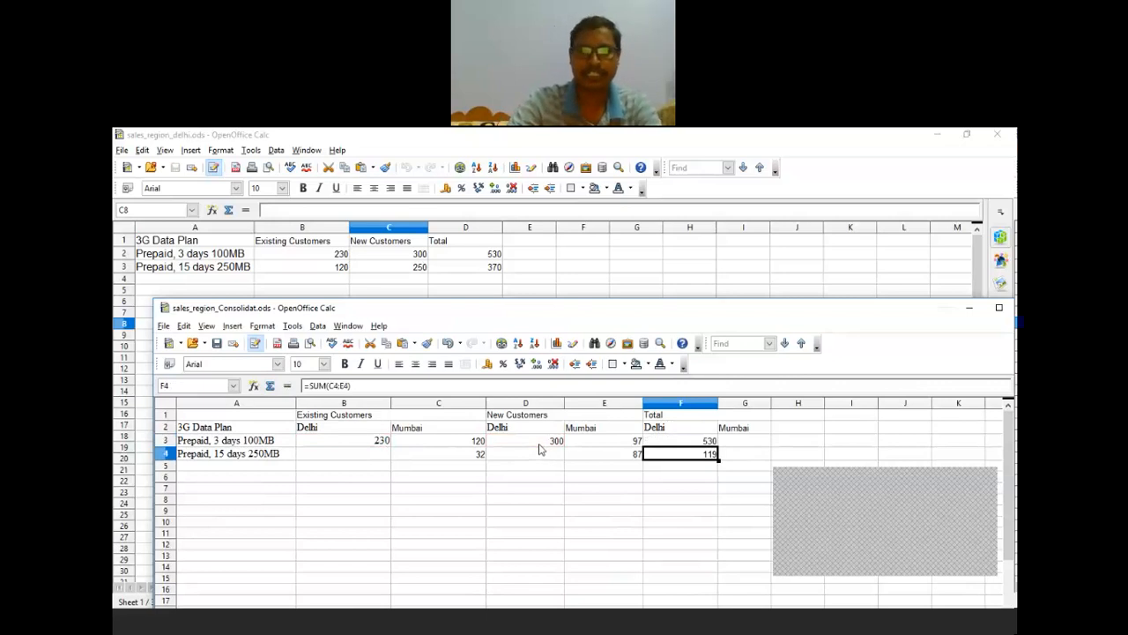
Copy the Delhi total formula from F3 into G3 for the 100MB plan's Mumbai total and check its source cells.
click(364, 441)
click(546, 444)
click(711, 445)
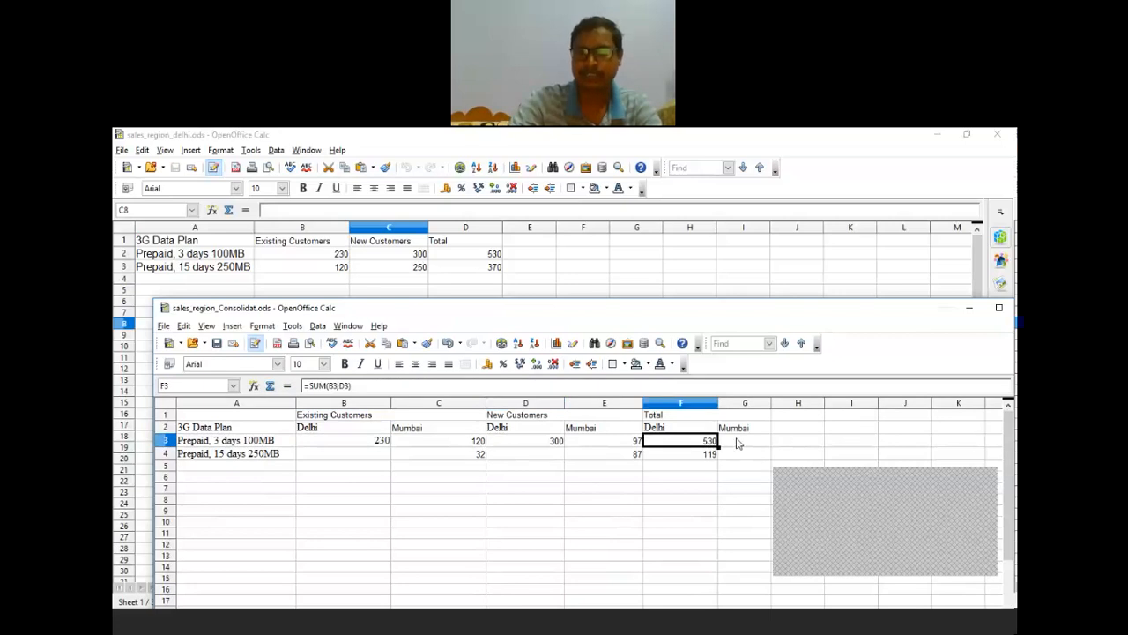
drag(737, 448, 749, 461)
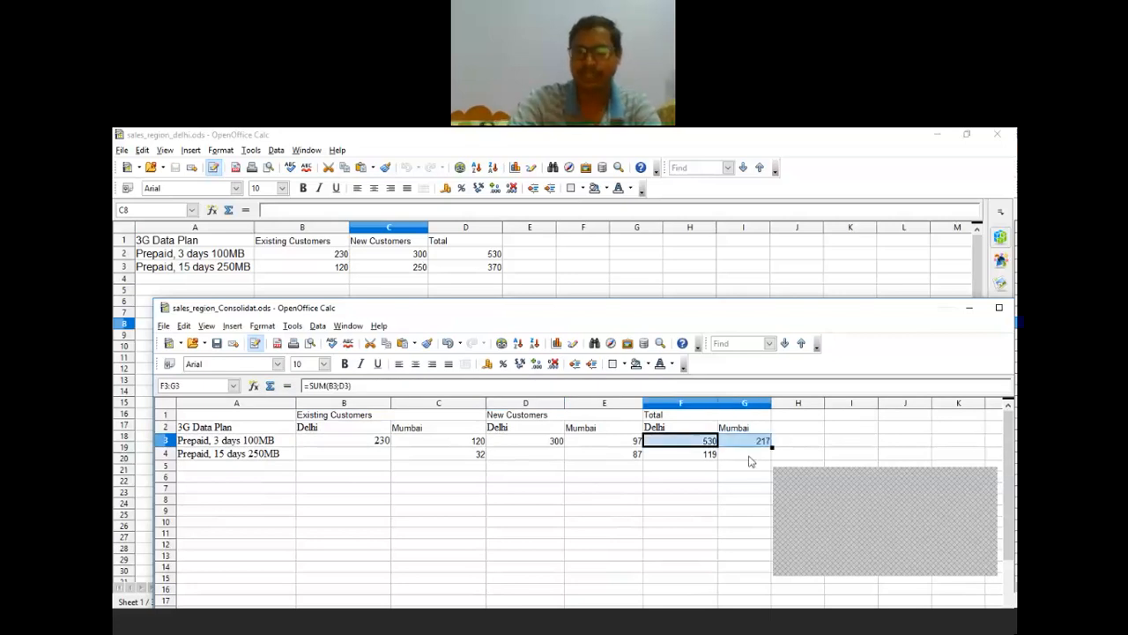
click(471, 443)
click(622, 441)
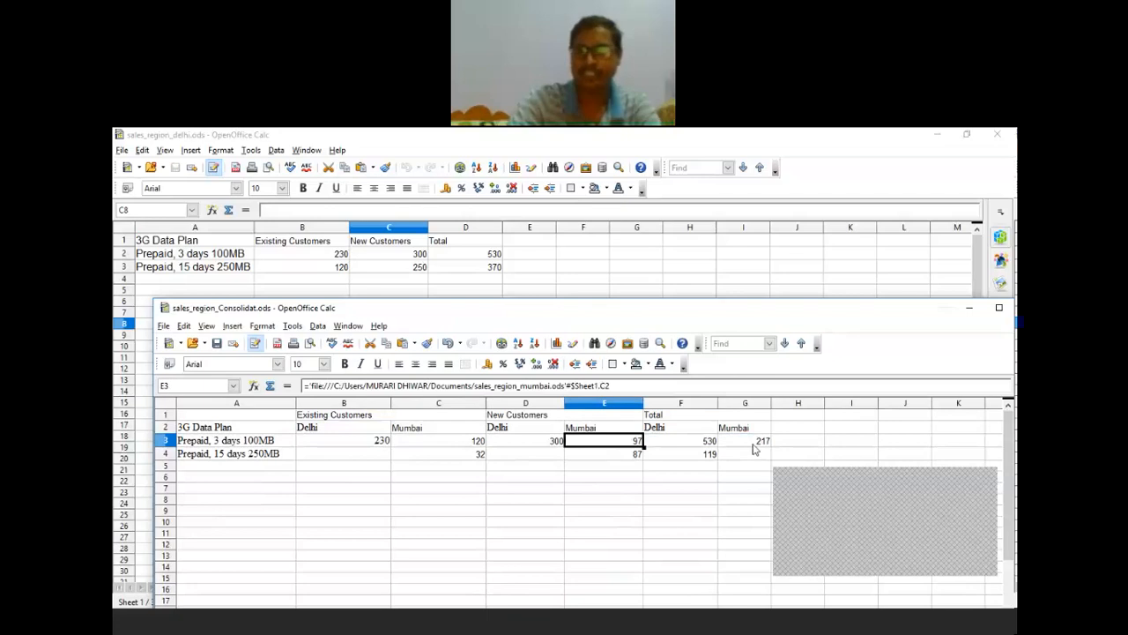
key(Right)
key(Right)
click(702, 521)
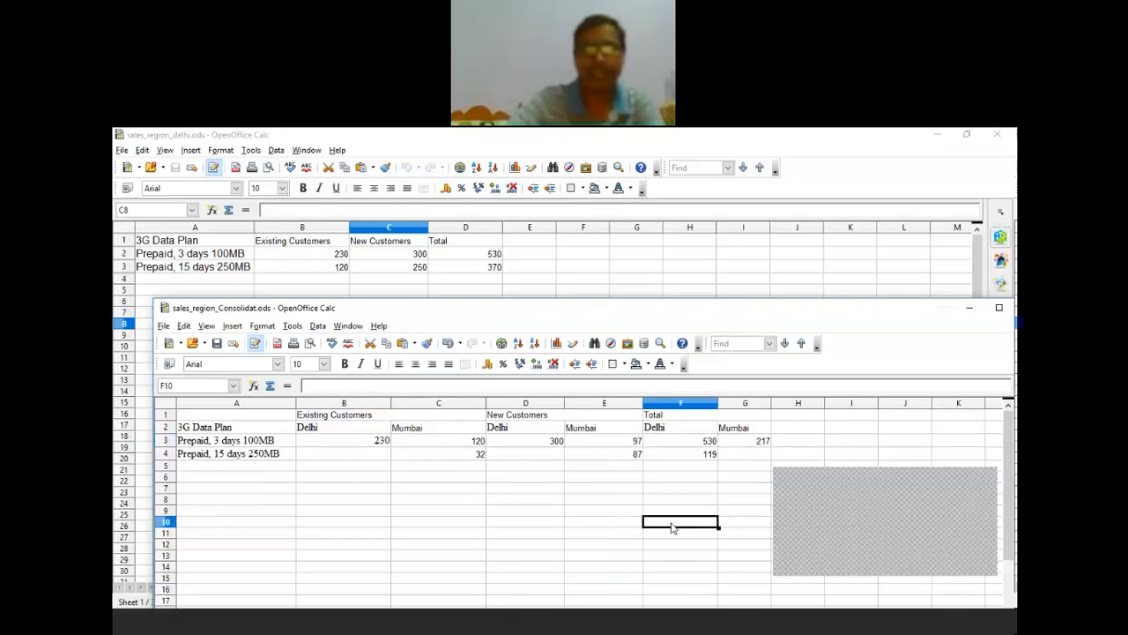
Delete the contents of B4:G4 in the 250MB plan's row, including text, numbers, date & time, formulas and comments.
click(365, 454)
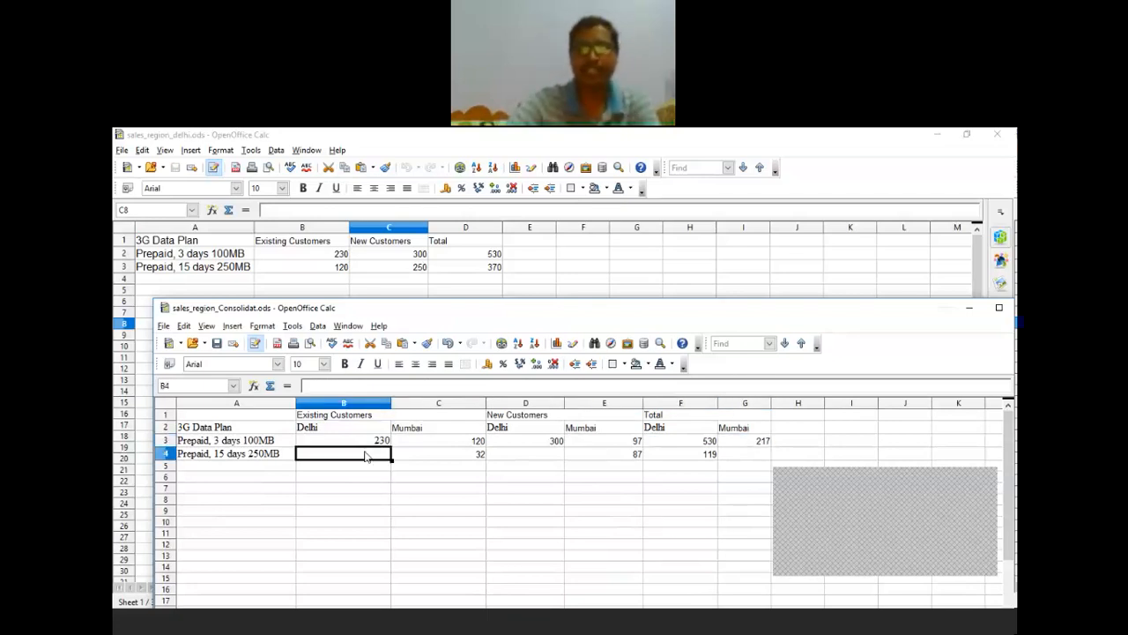
drag(366, 454, 740, 456)
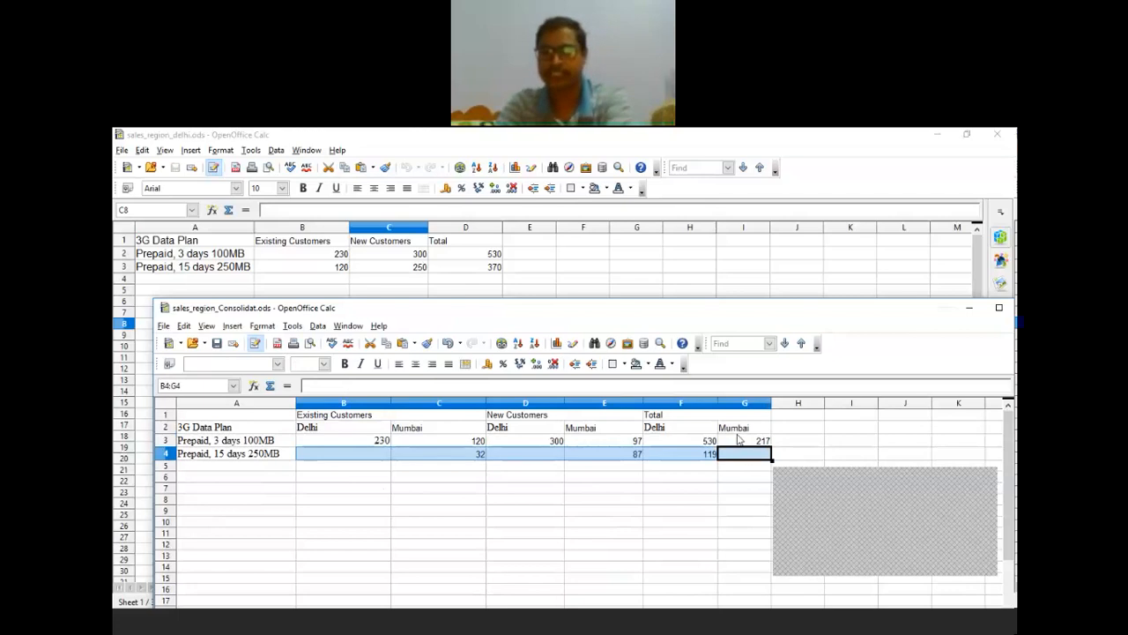
key(Delete)
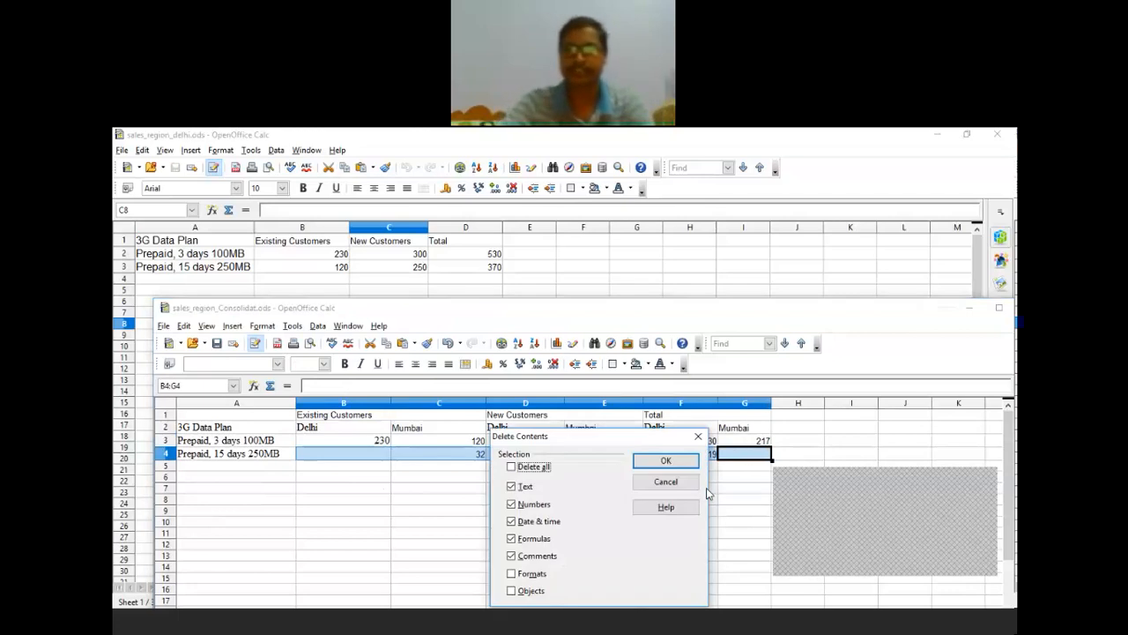
click(666, 461)
click(676, 523)
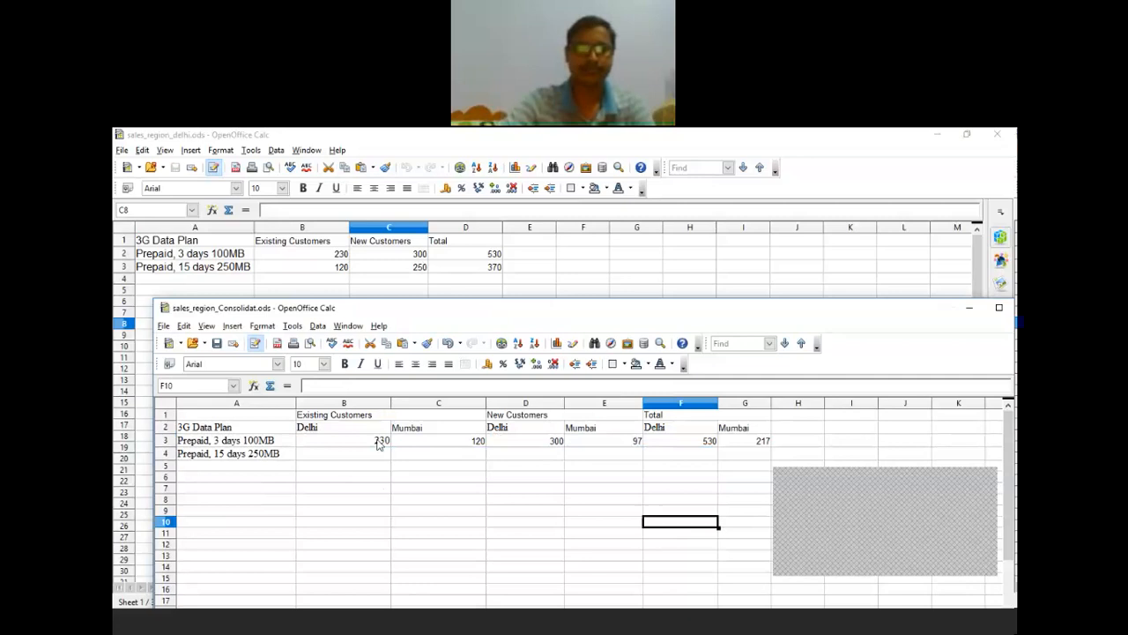
Fill the linked and total formulas of B3:G3 down into row 4 for the 250MB plan and check the reference in B4.
click(379, 444)
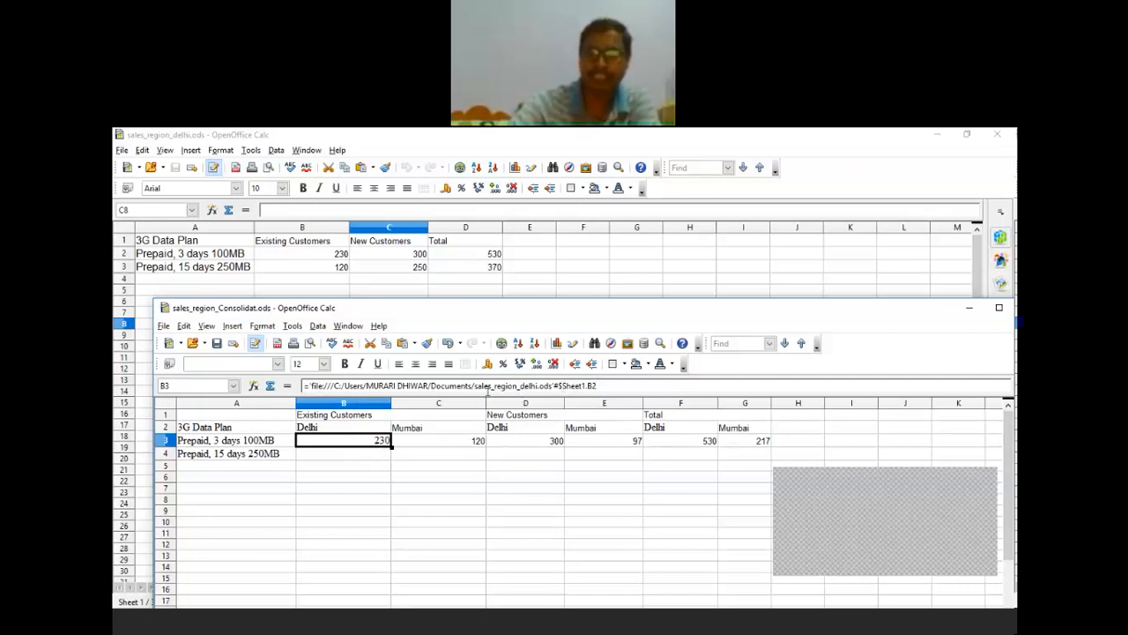
click(444, 446)
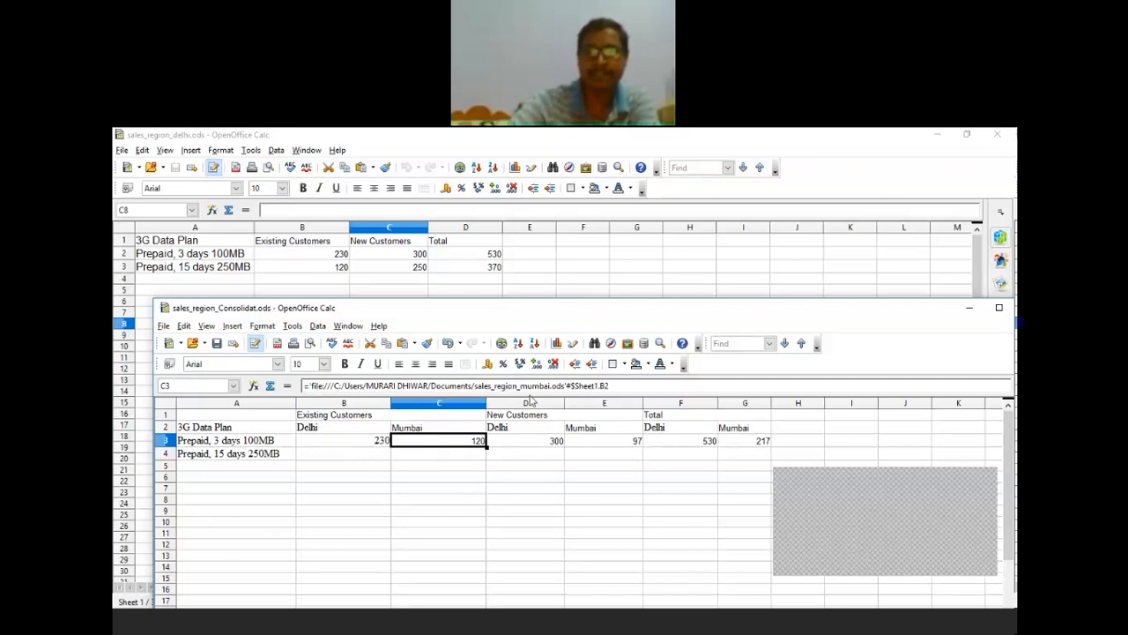
click(529, 442)
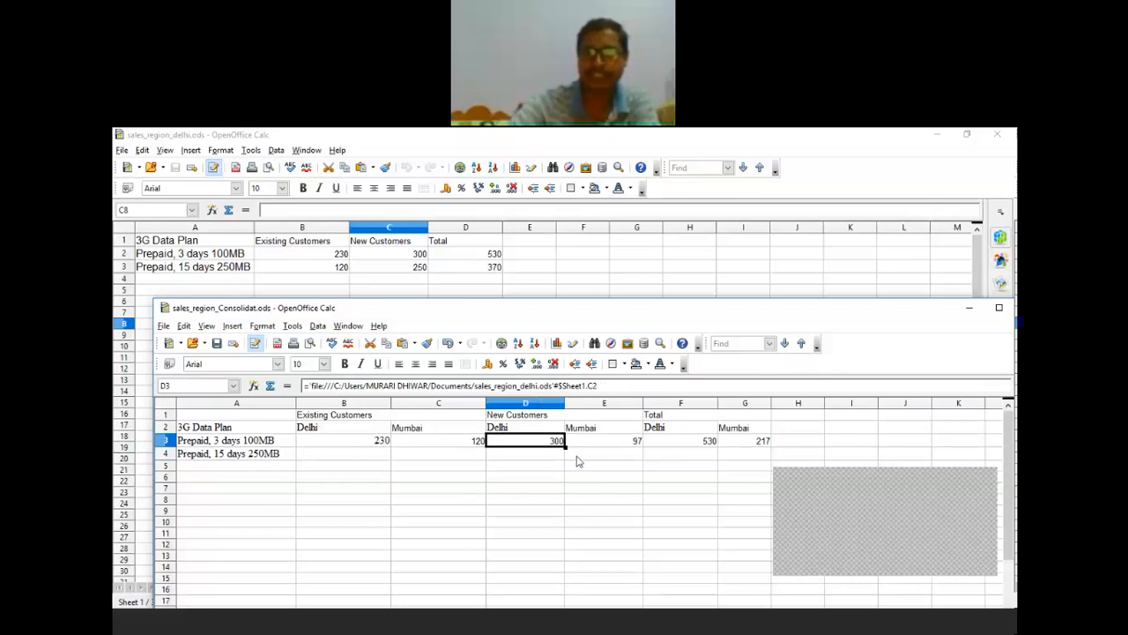
click(628, 440)
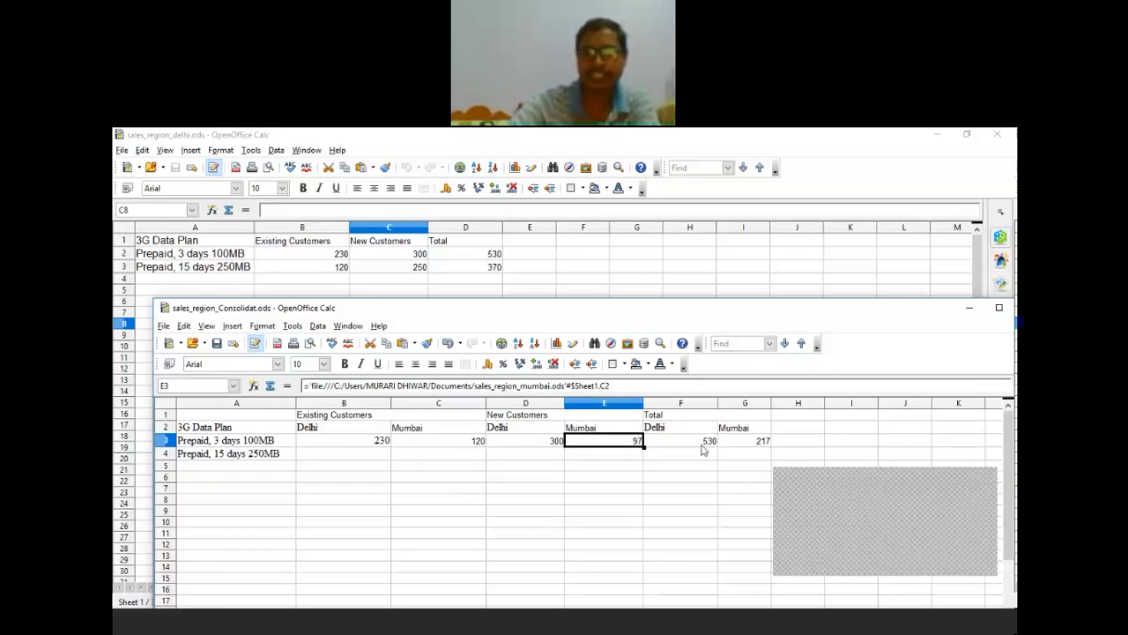
click(525, 499)
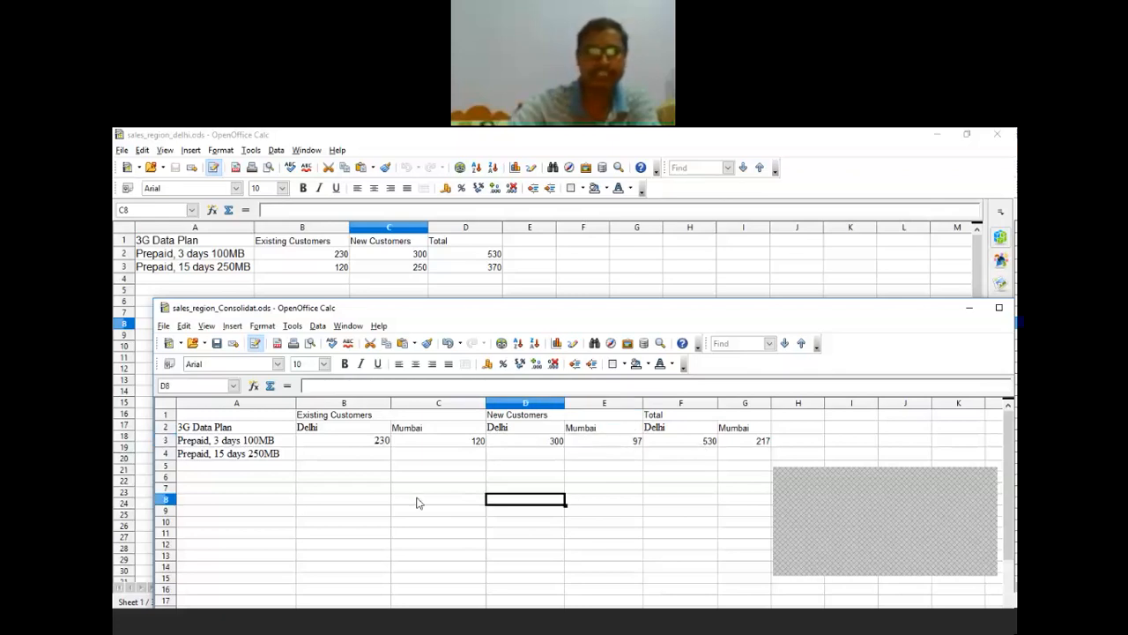
click(363, 442)
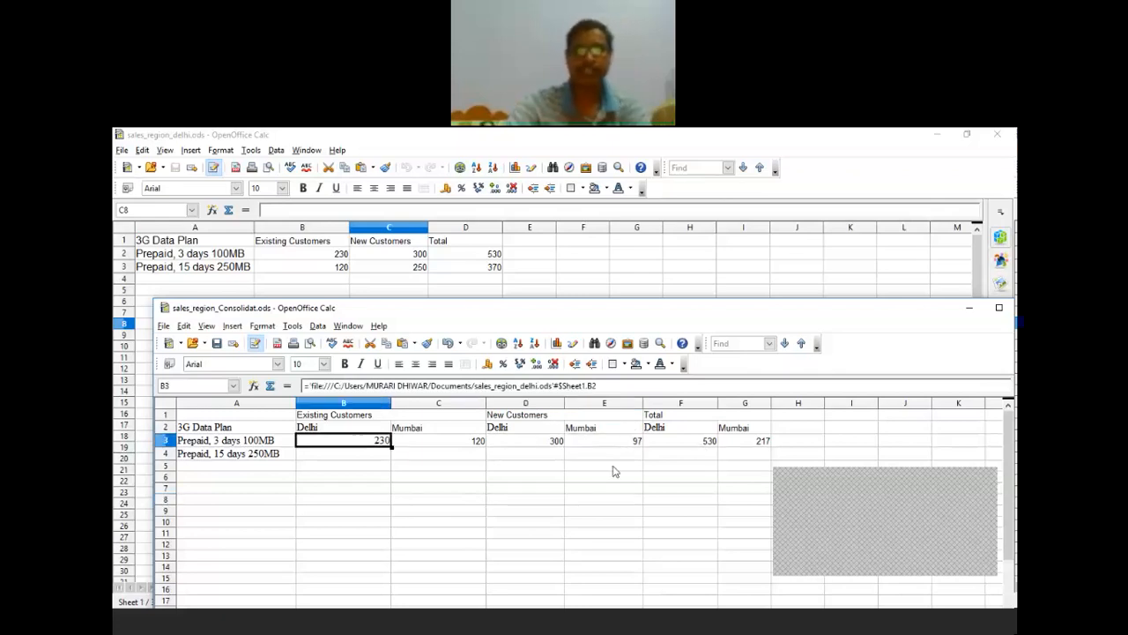
shift+click(745, 441)
drag(771, 447, 704, 527)
click(703, 527)
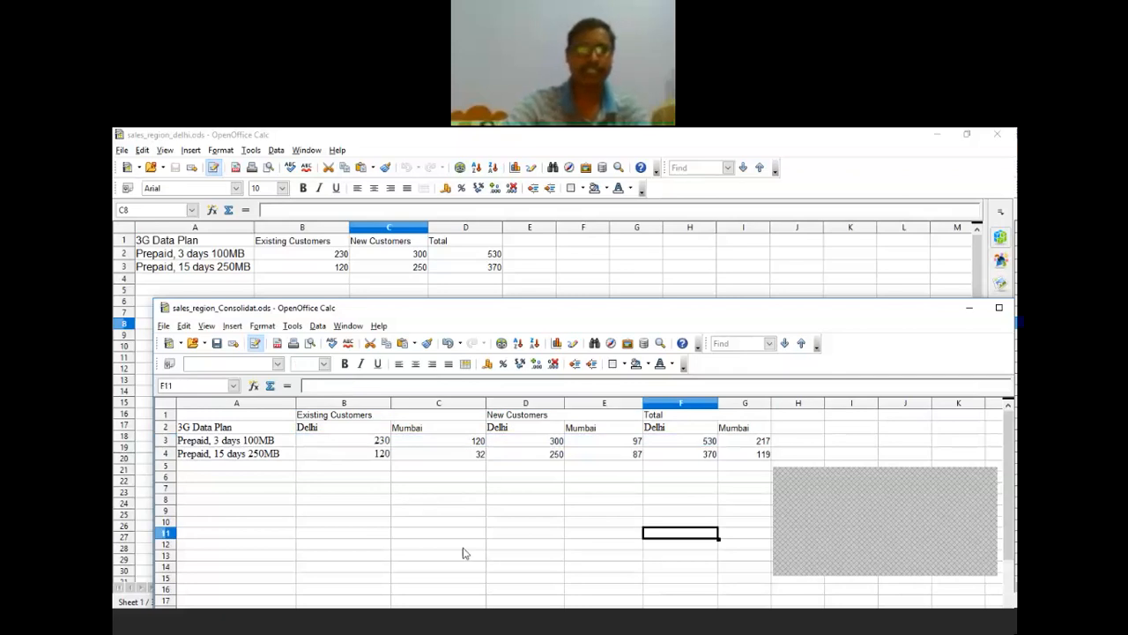
click(386, 454)
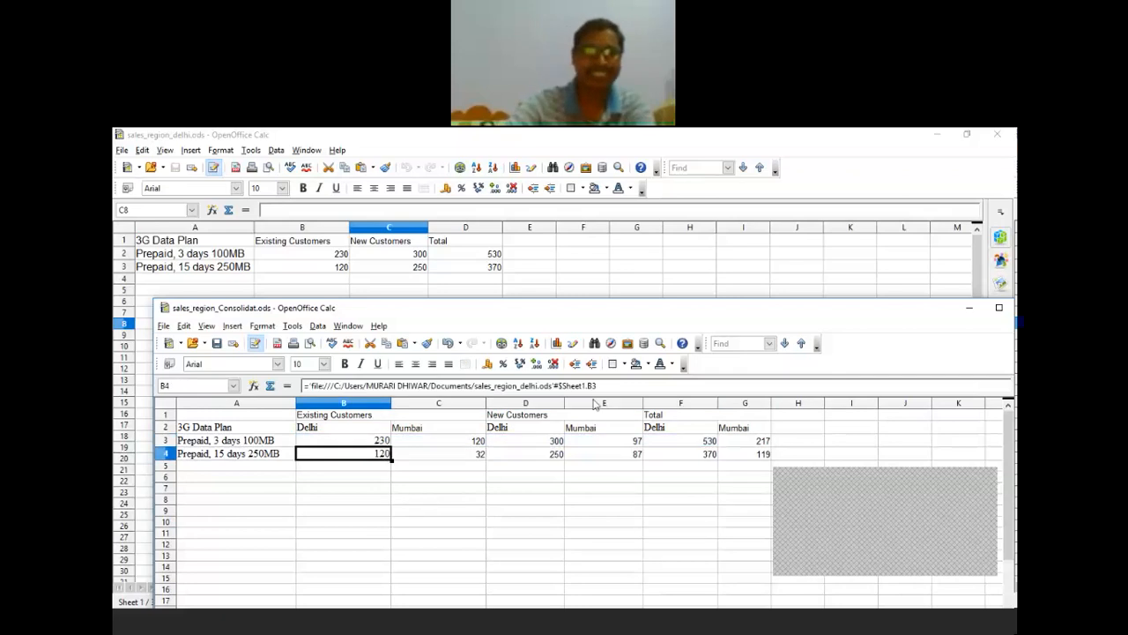
click(386, 440)
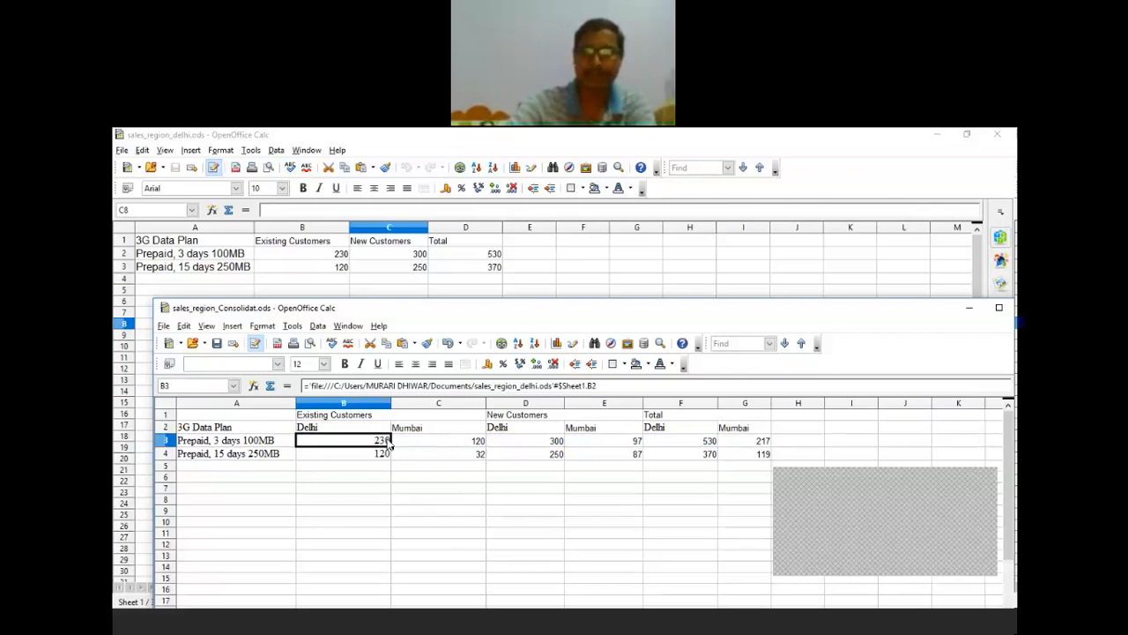
click(418, 514)
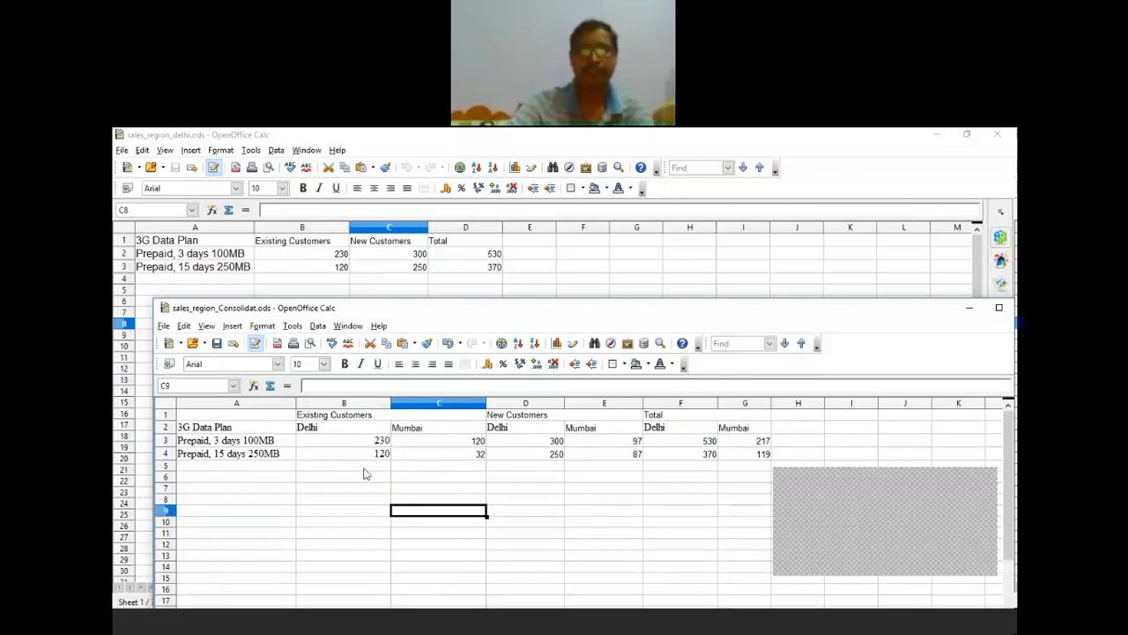
Extend the formulas of B4:G4 down through rows 5 and 6 and inspect the references in the new cells.
drag(363, 454, 781, 463)
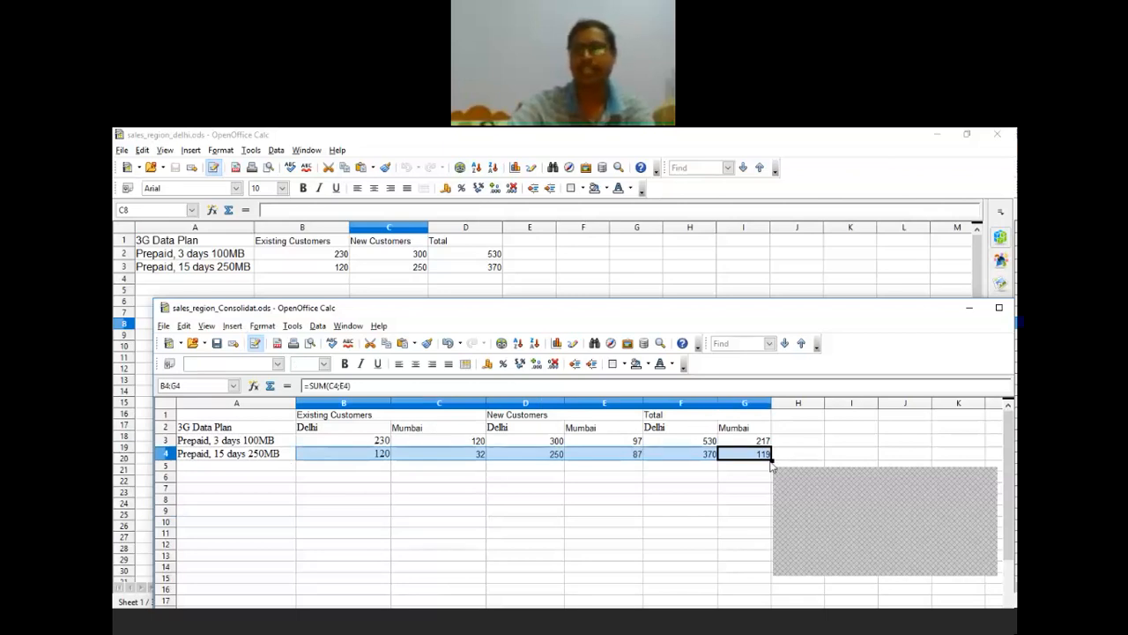
drag(772, 460, 773, 483)
click(639, 570)
click(374, 470)
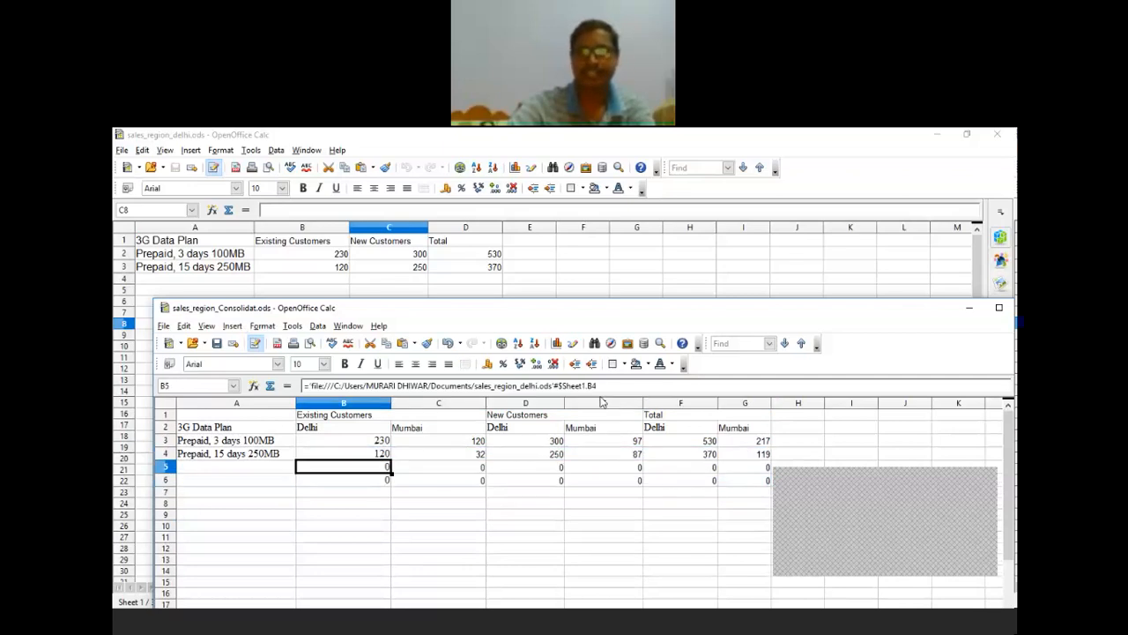
key(Down)
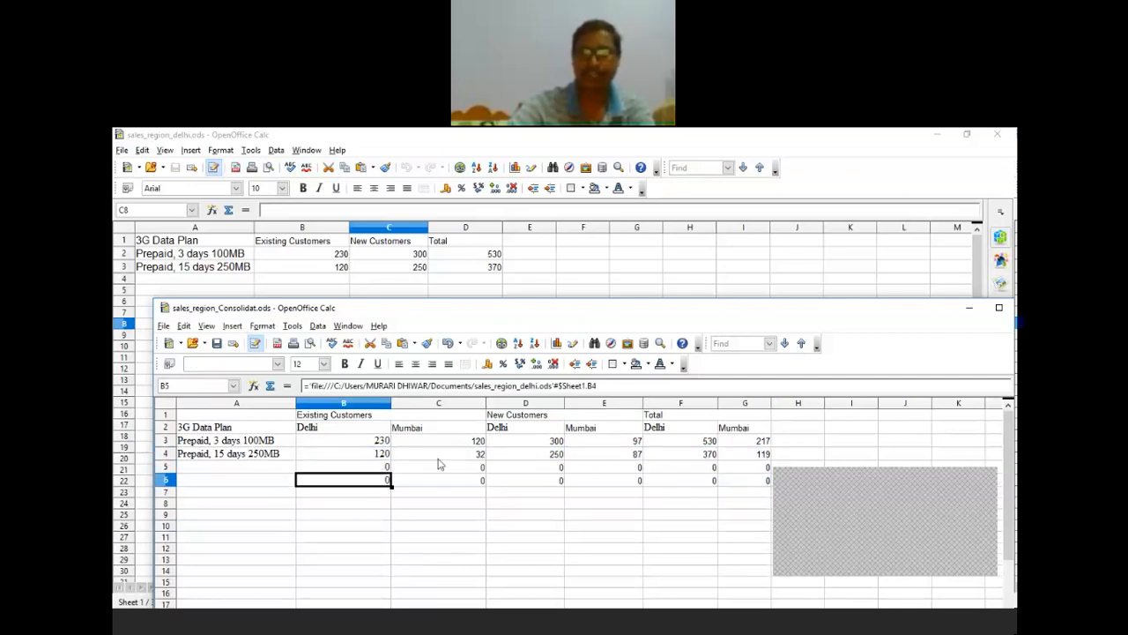
click(481, 484)
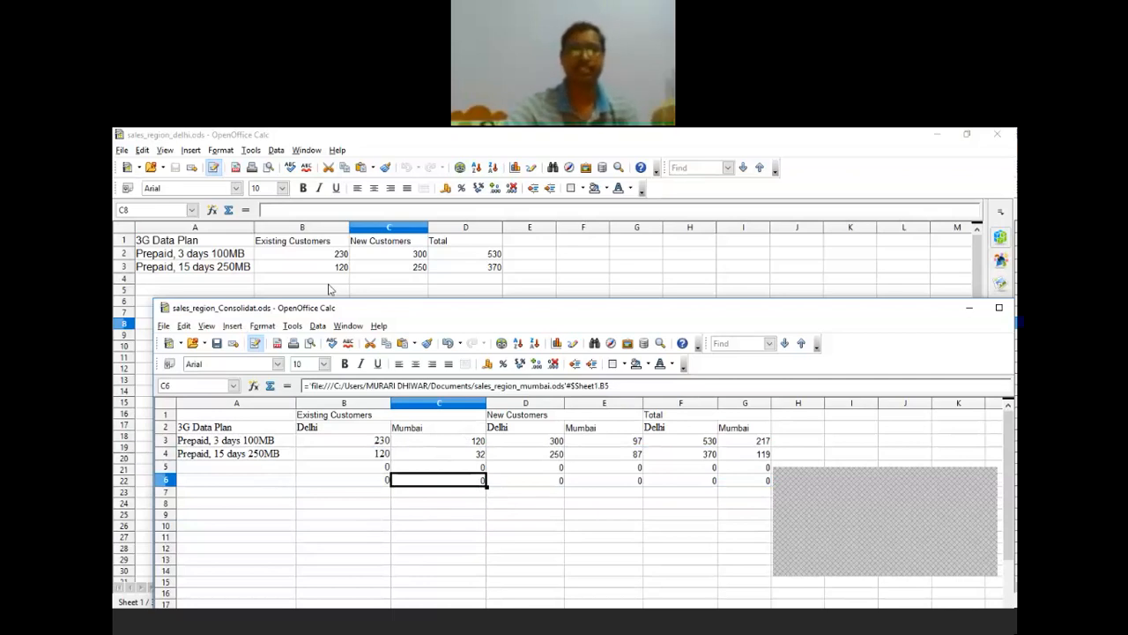
Enter 5 in cell B4 of the sales_region_delhi workbook, under the 250MB plan's existing customers.
click(331, 282)
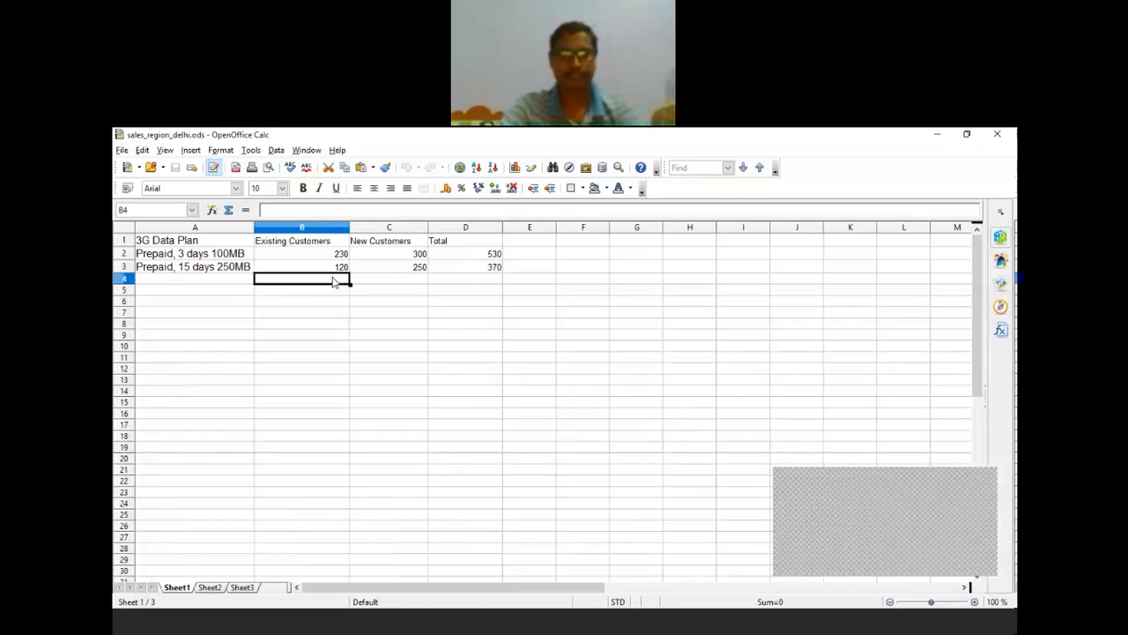
text(5)
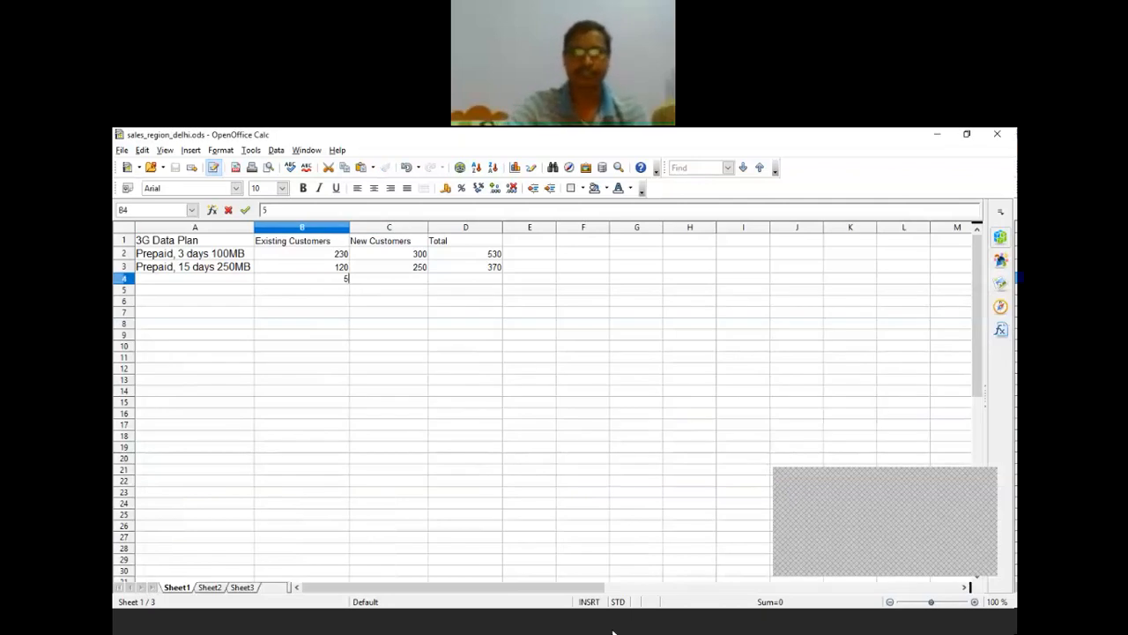
key(Return)
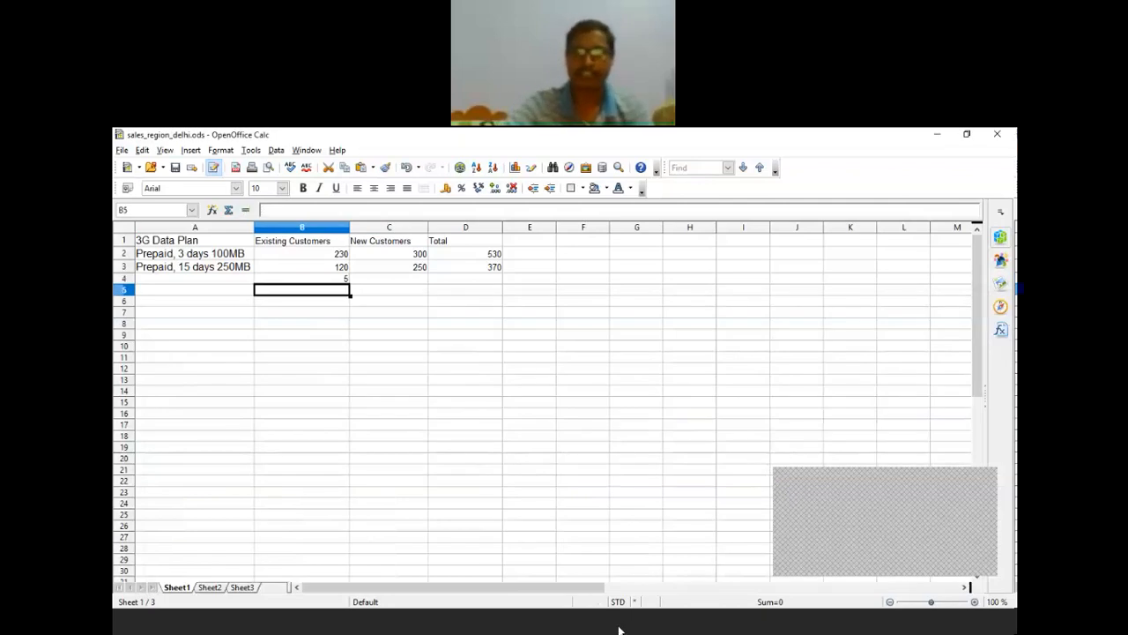
Return to the sales_region_Consolidat workbook and reposition its window over the Delhi workbook to compare the linked rows with the source data.
click(517, 569)
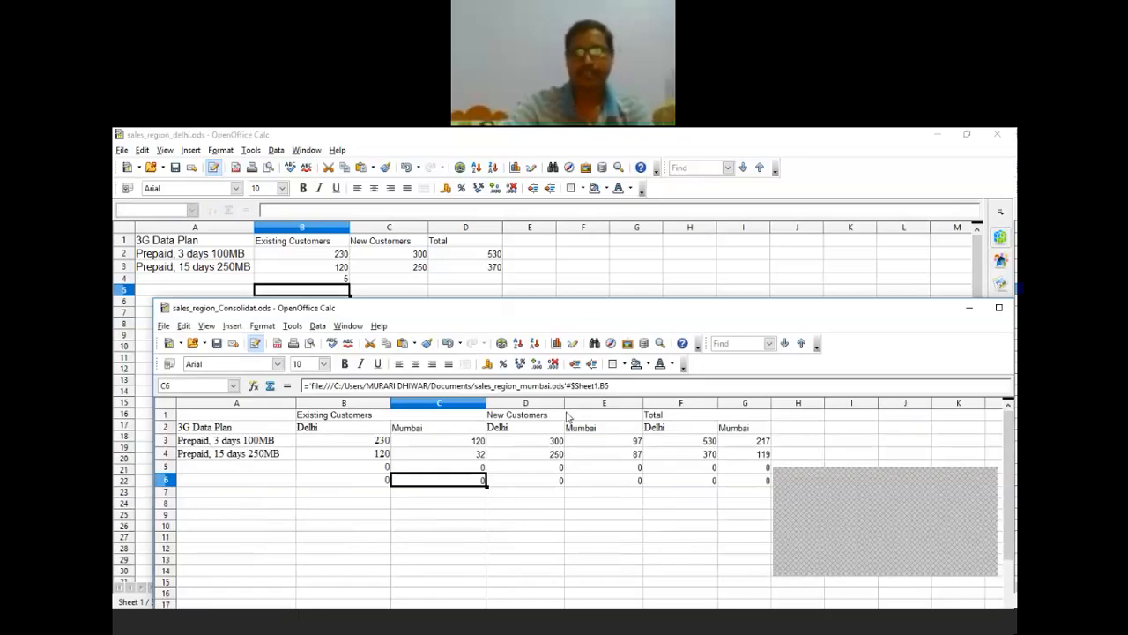
drag(571, 308, 568, 462)
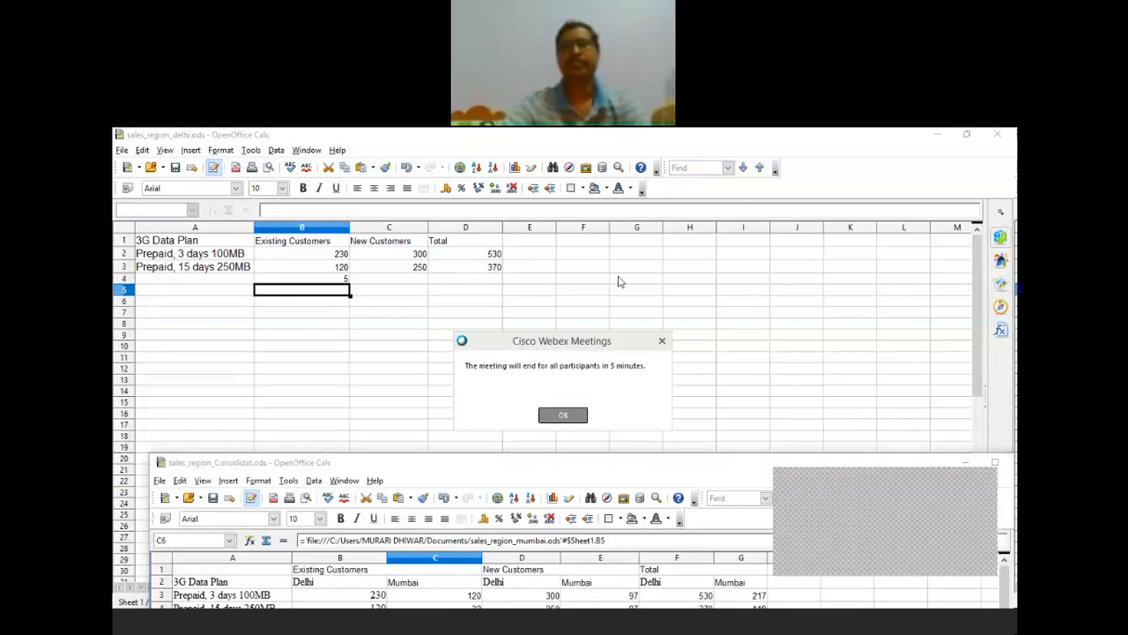
click(584, 477)
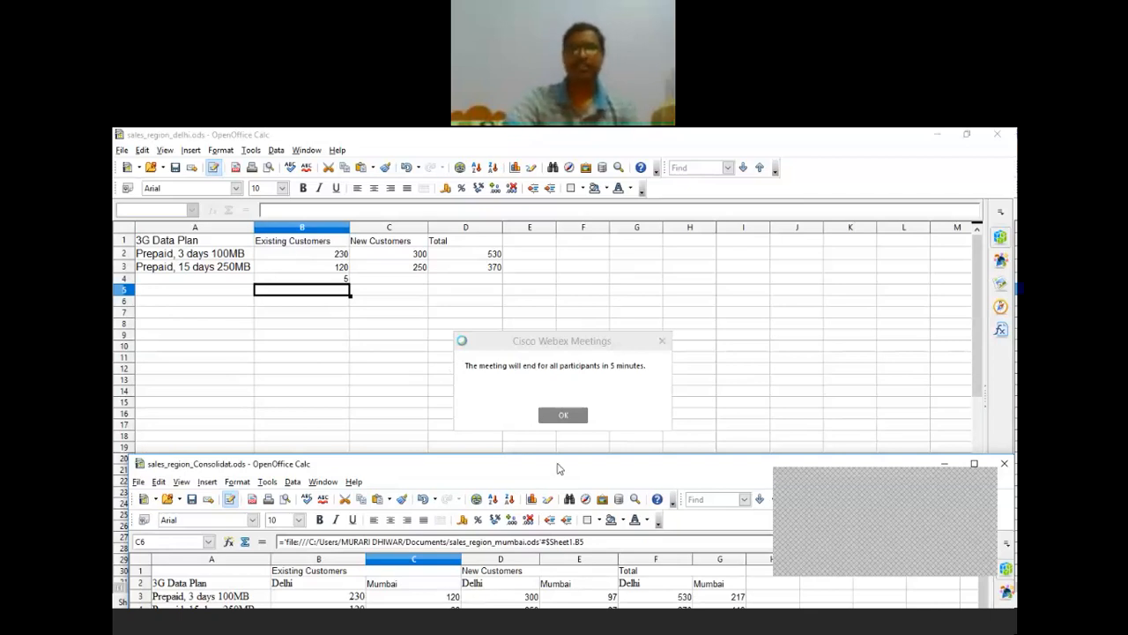
drag(557, 471, 555, 330)
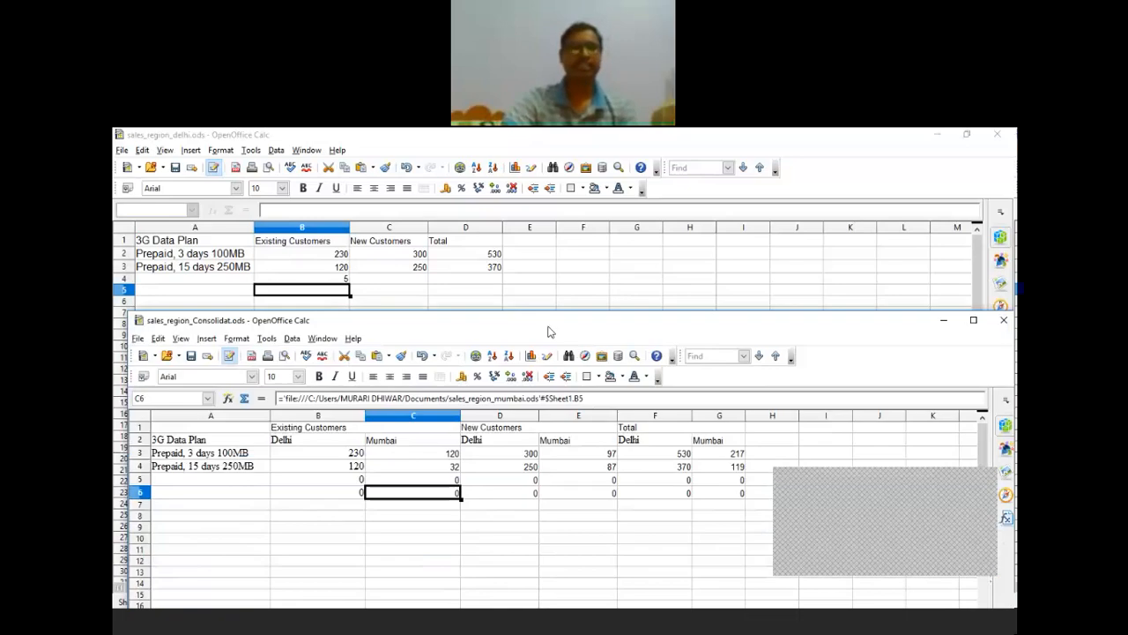
drag(533, 262, 555, 256)
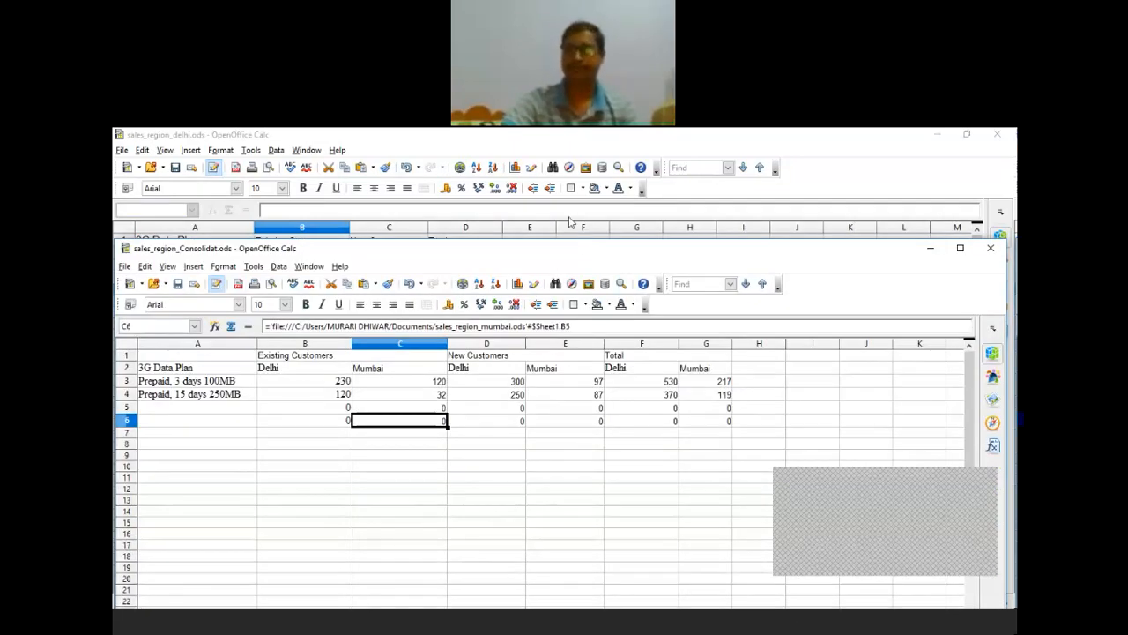
drag(569, 247, 588, 211)
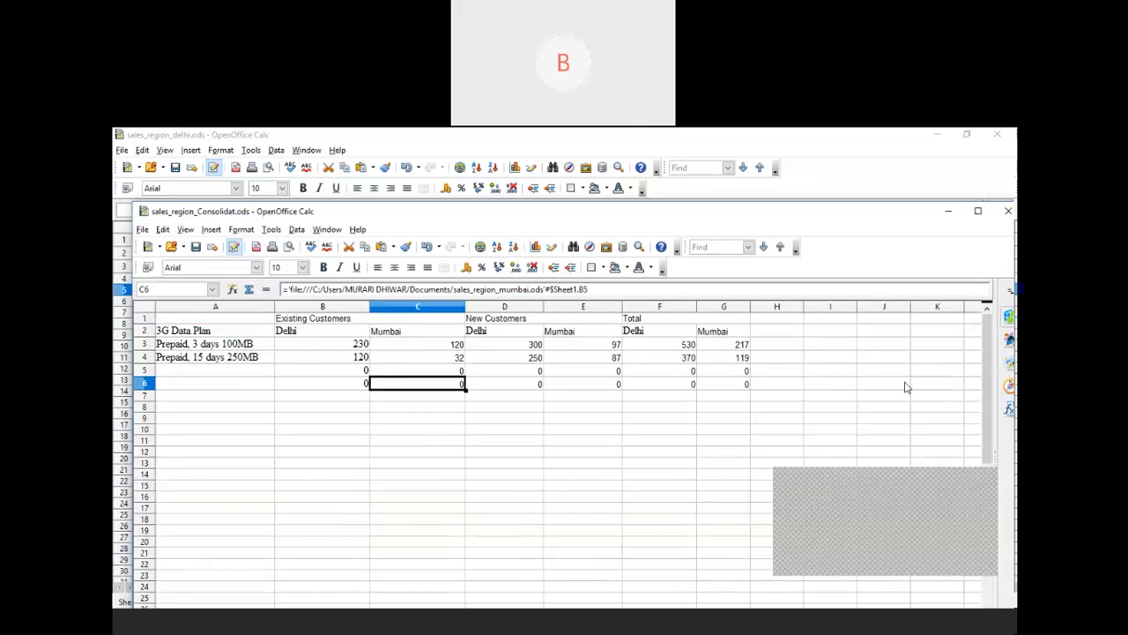
click(936, 519)
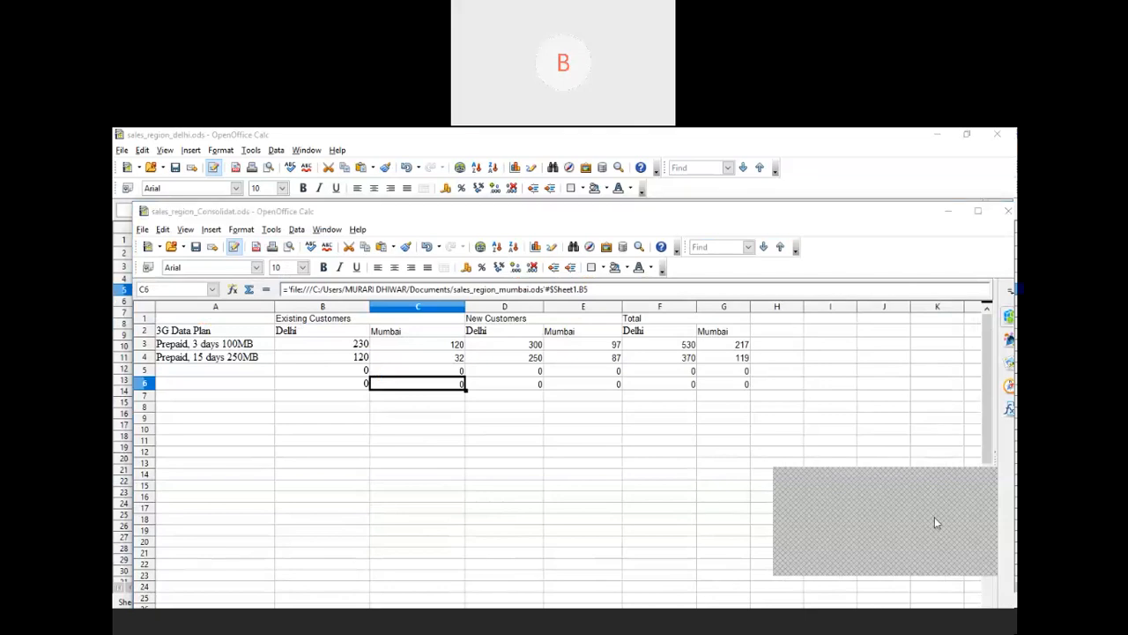